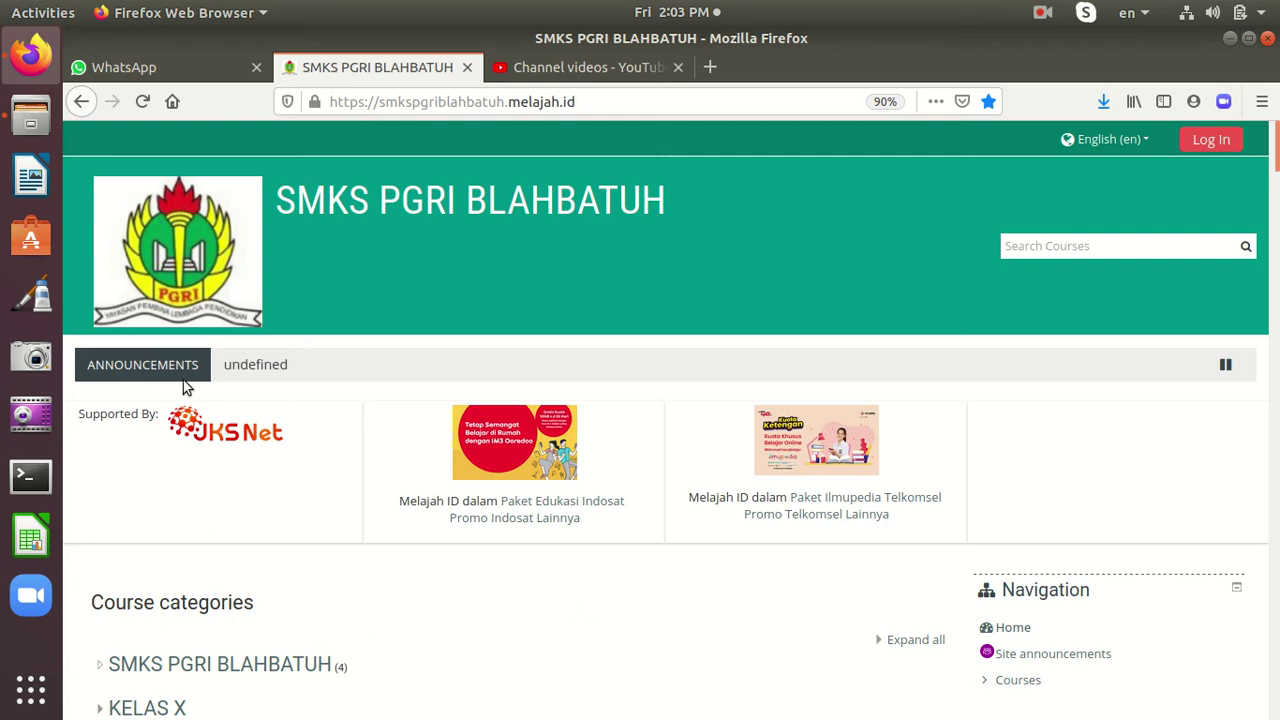
Open the site's login page and switch its display language to Indonesian (id)
click(1225, 141)
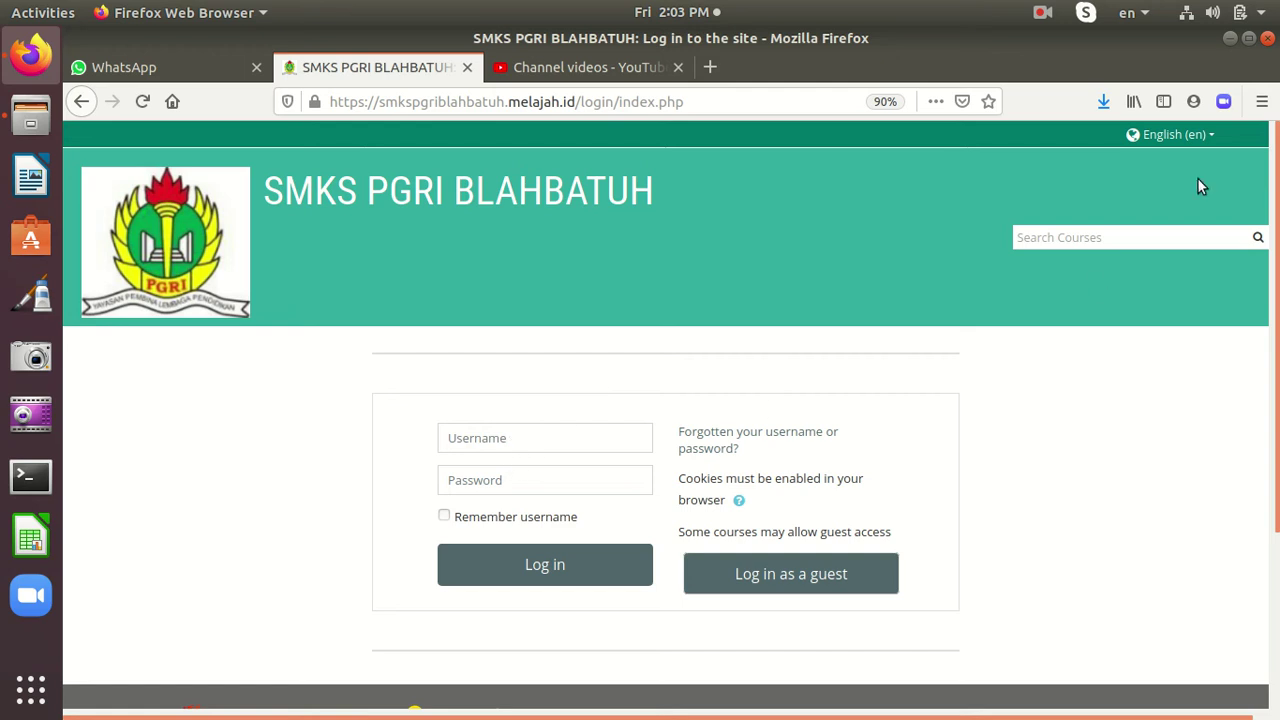
mouse_move(1136, 142)
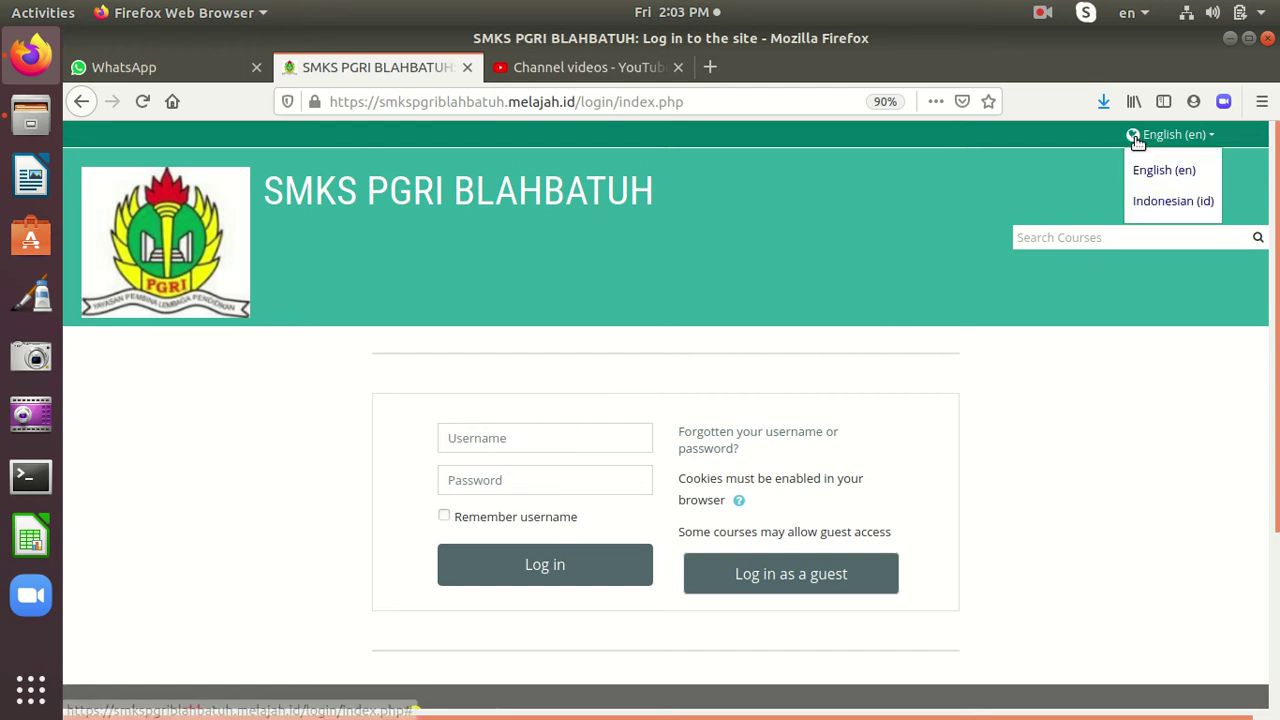
click(1152, 201)
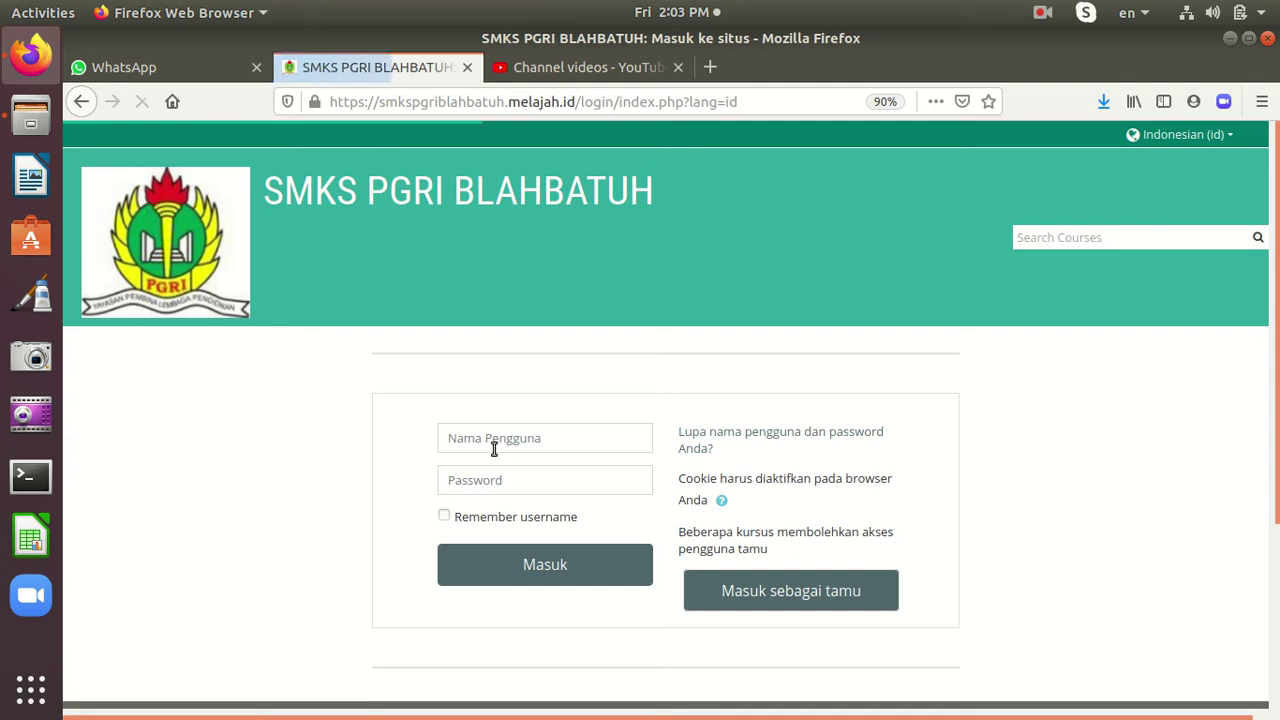
Fill in the username and password from the saved student login and log in to the site
click(467, 445)
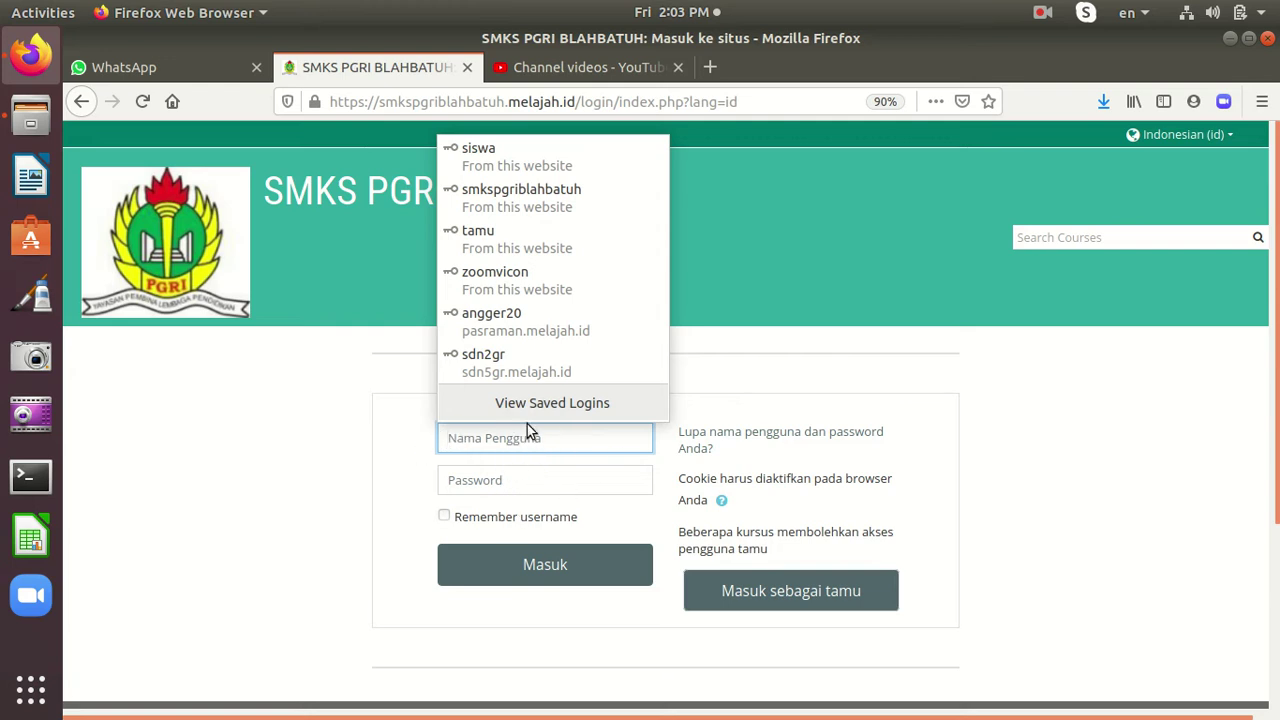
click(558, 160)
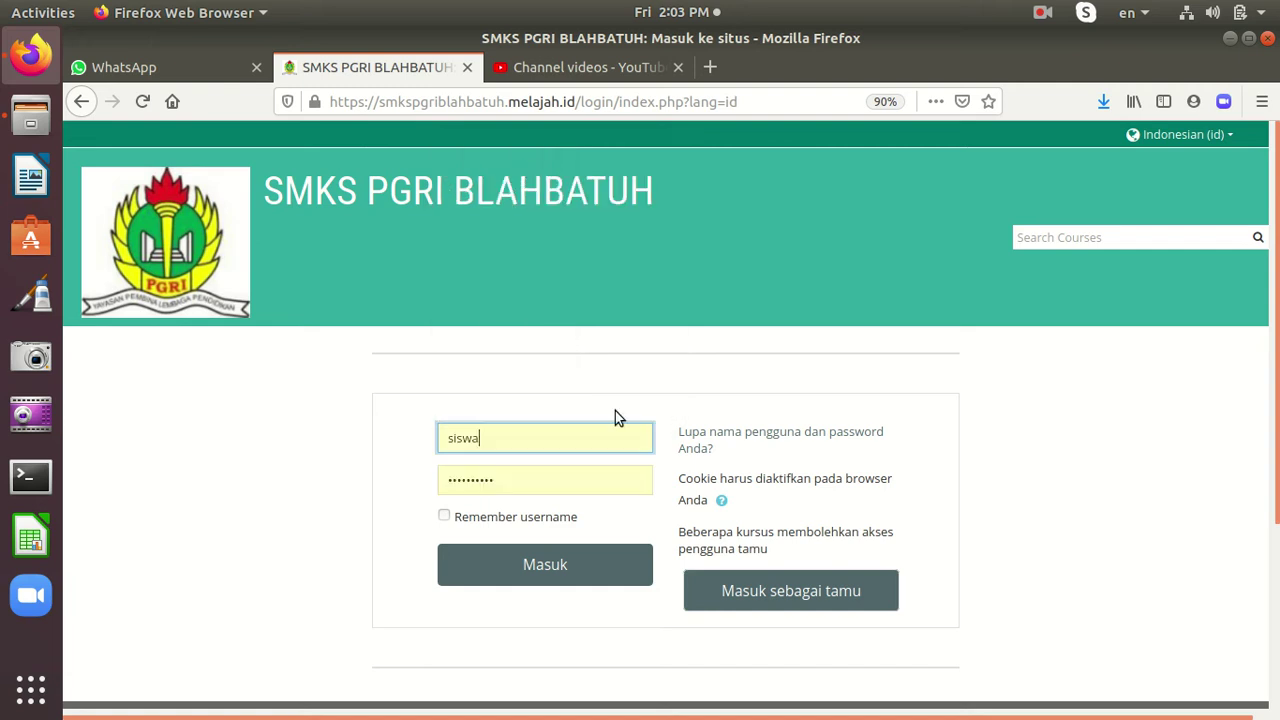
click(541, 581)
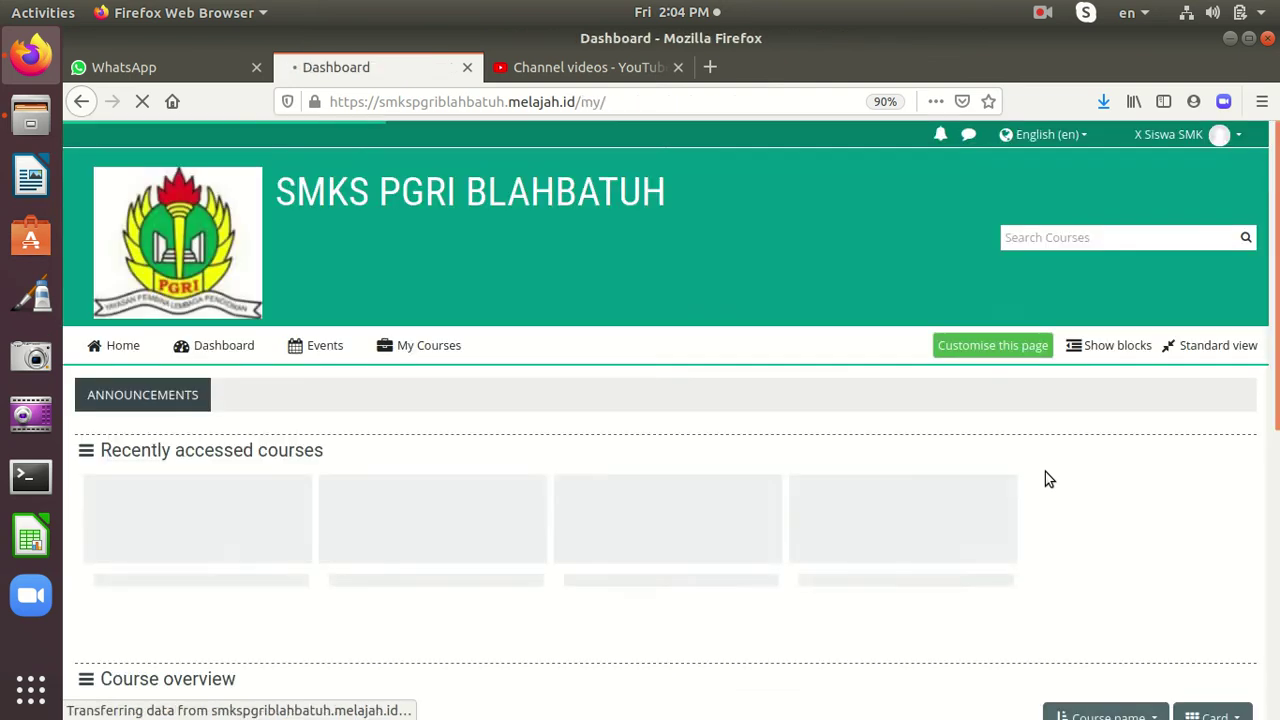
Look through the dashboard's recently accessed courses and the course overview with its progress bars
scroll(897, 520, down, 5)
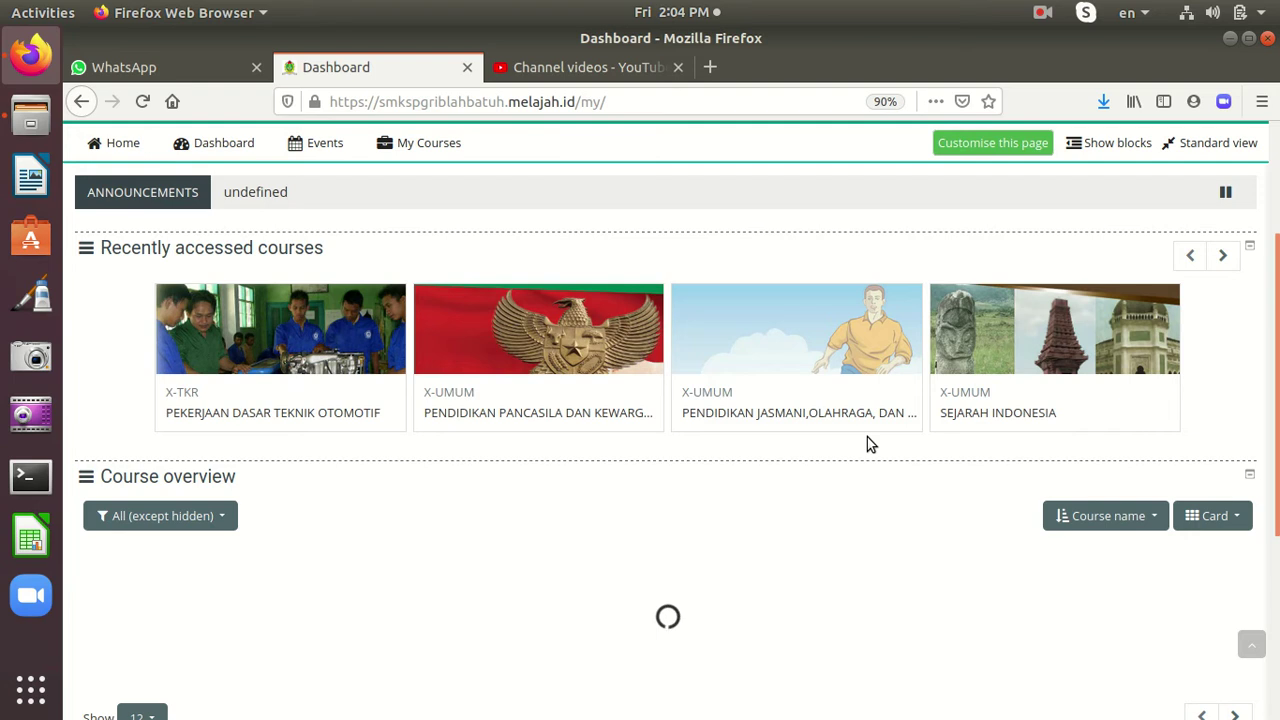
scroll(867, 441, down, 3)
scroll(867, 441, up, 3)
scroll(866, 449, down, 5)
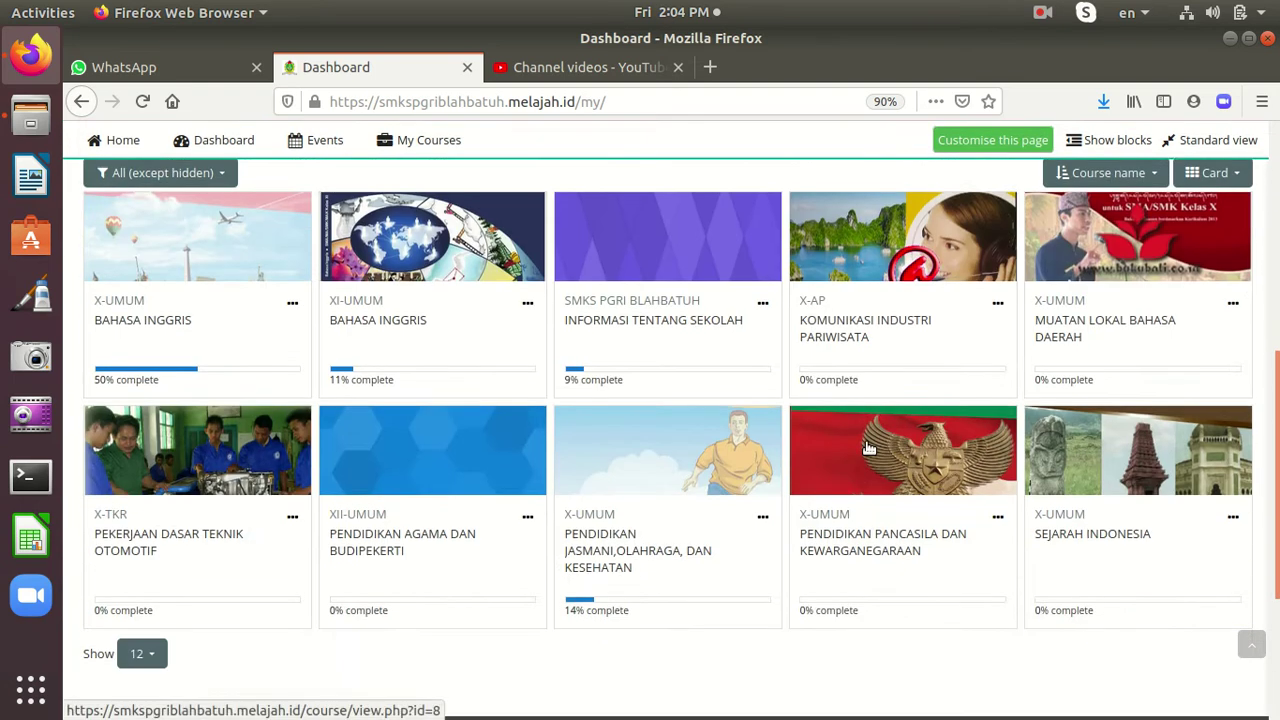
scroll(866, 449, up, 5)
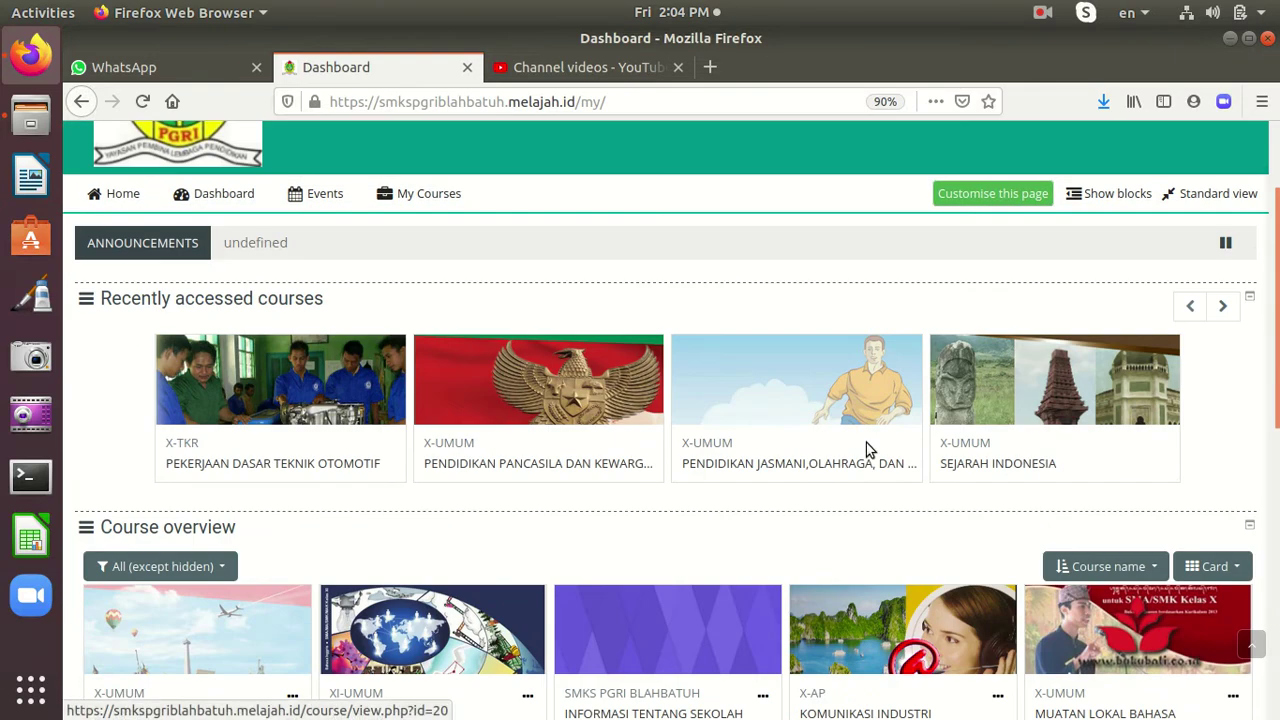
scroll(551, 583, down, 3)
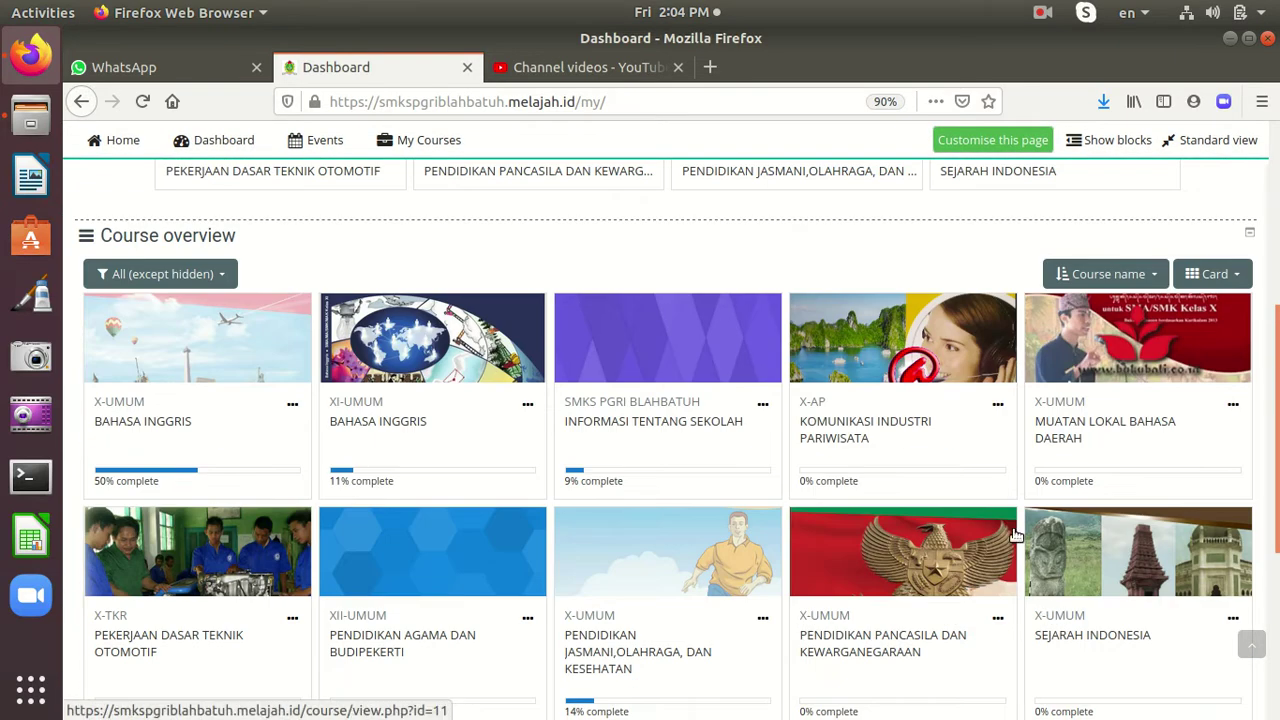
scroll(608, 449, up, 3)
scroll(612, 452, down, 2)
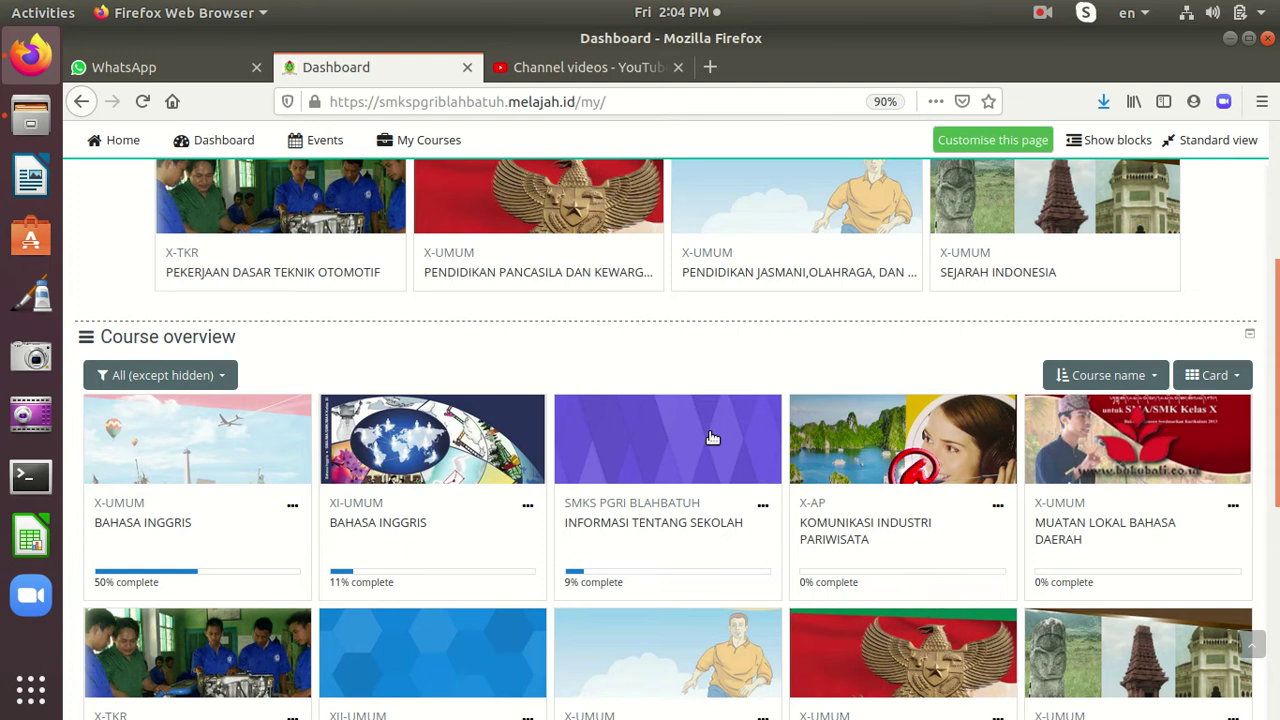
scroll(462, 550, down, 2)
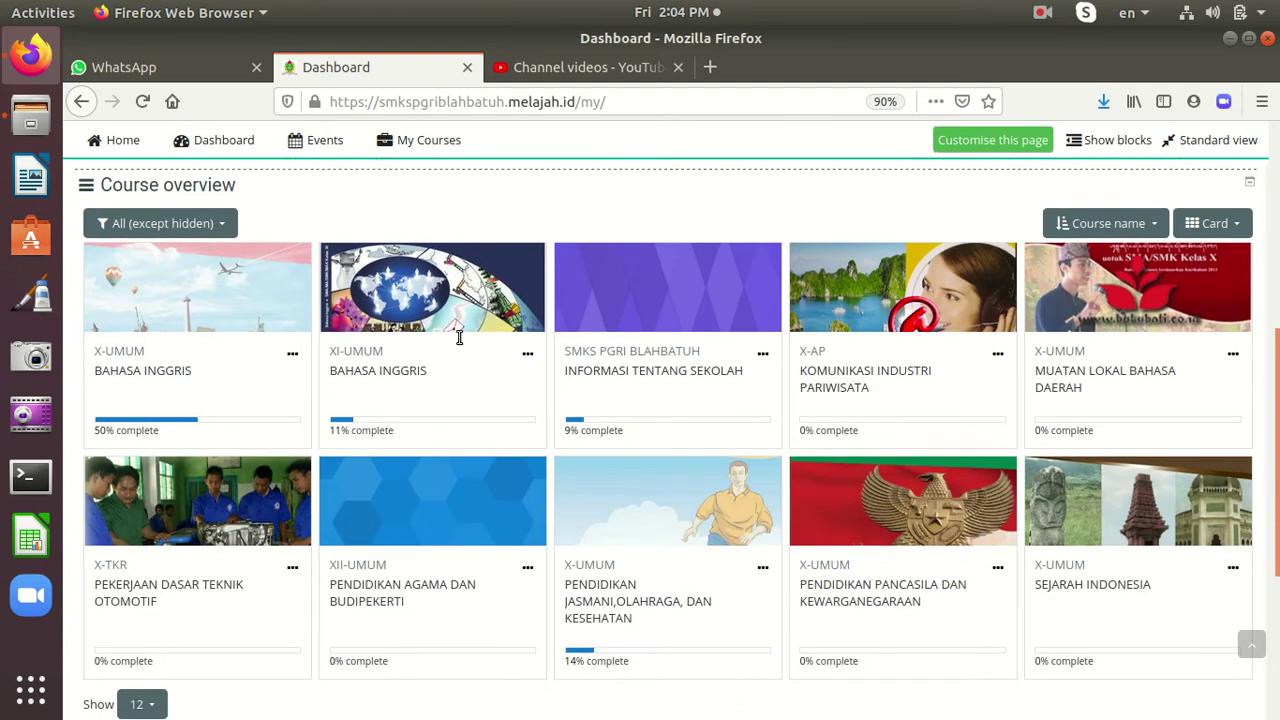
scroll(505, 531, up, 5)
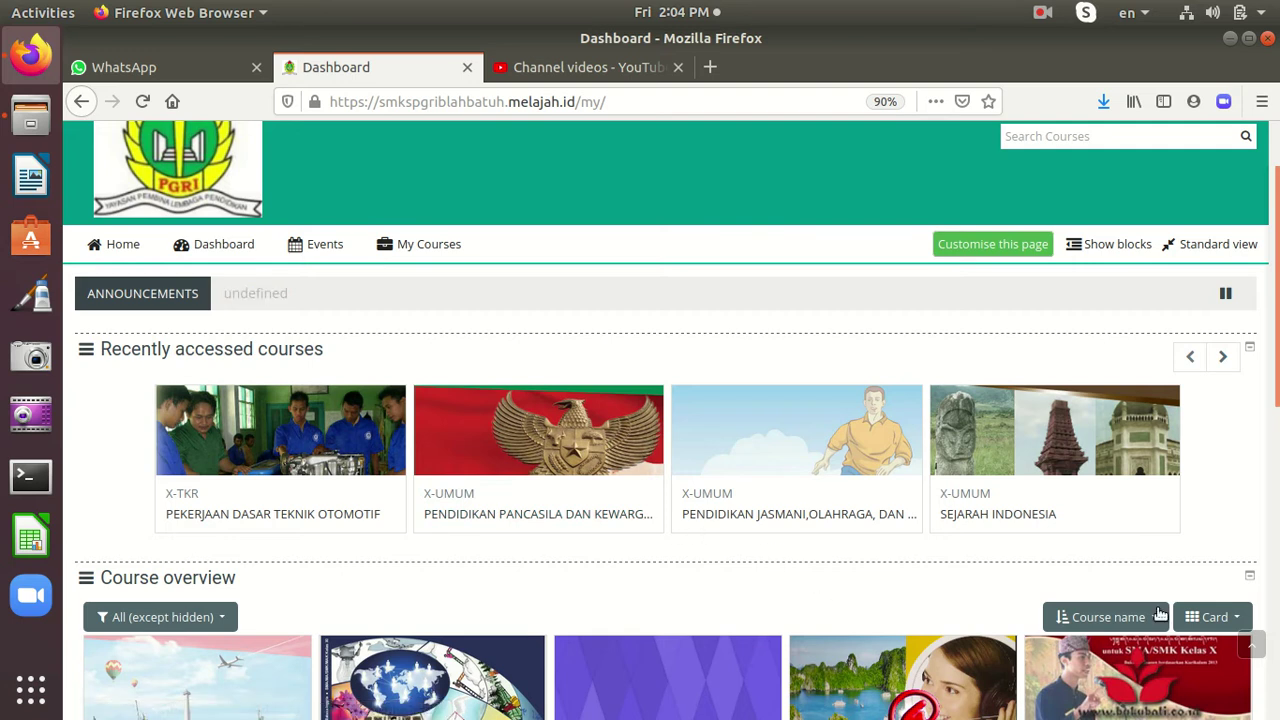
scroll(558, 512, up, 1)
scroll(558, 512, up, 2)
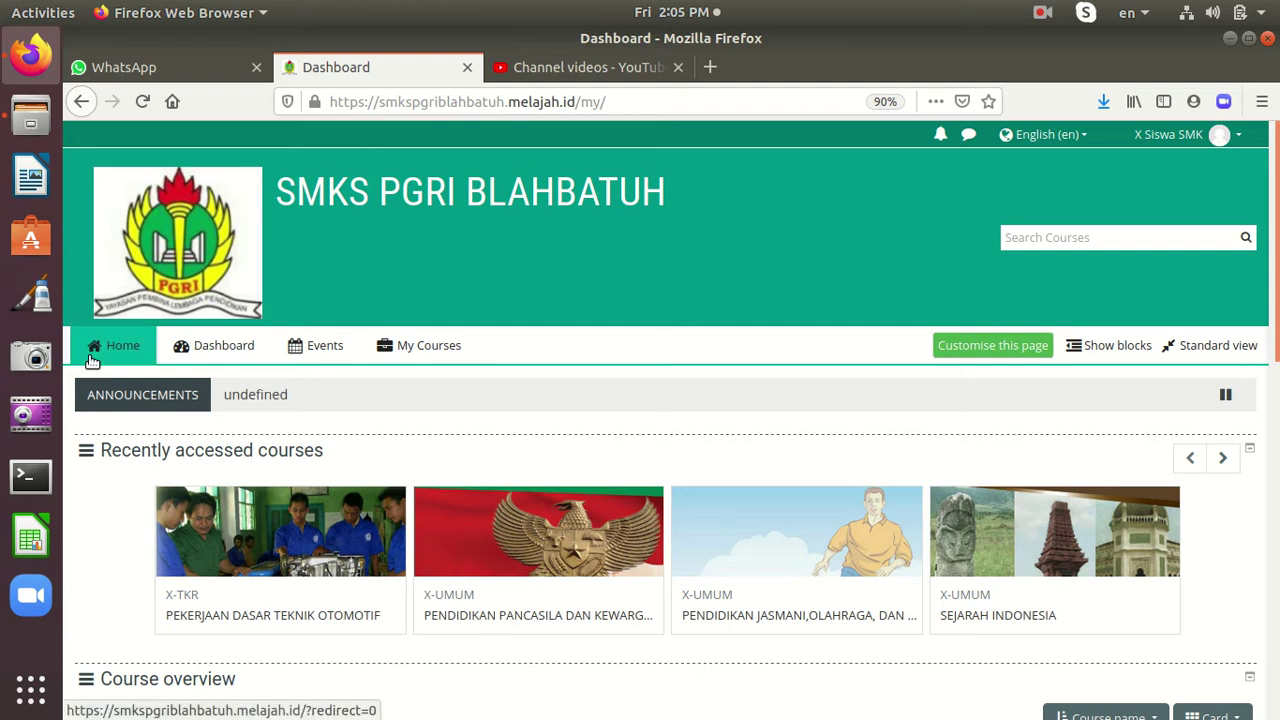
Go to the site home page and open the SMKS PGRI BLAHBATUH course category
click(116, 345)
scroll(295, 420, down, 3)
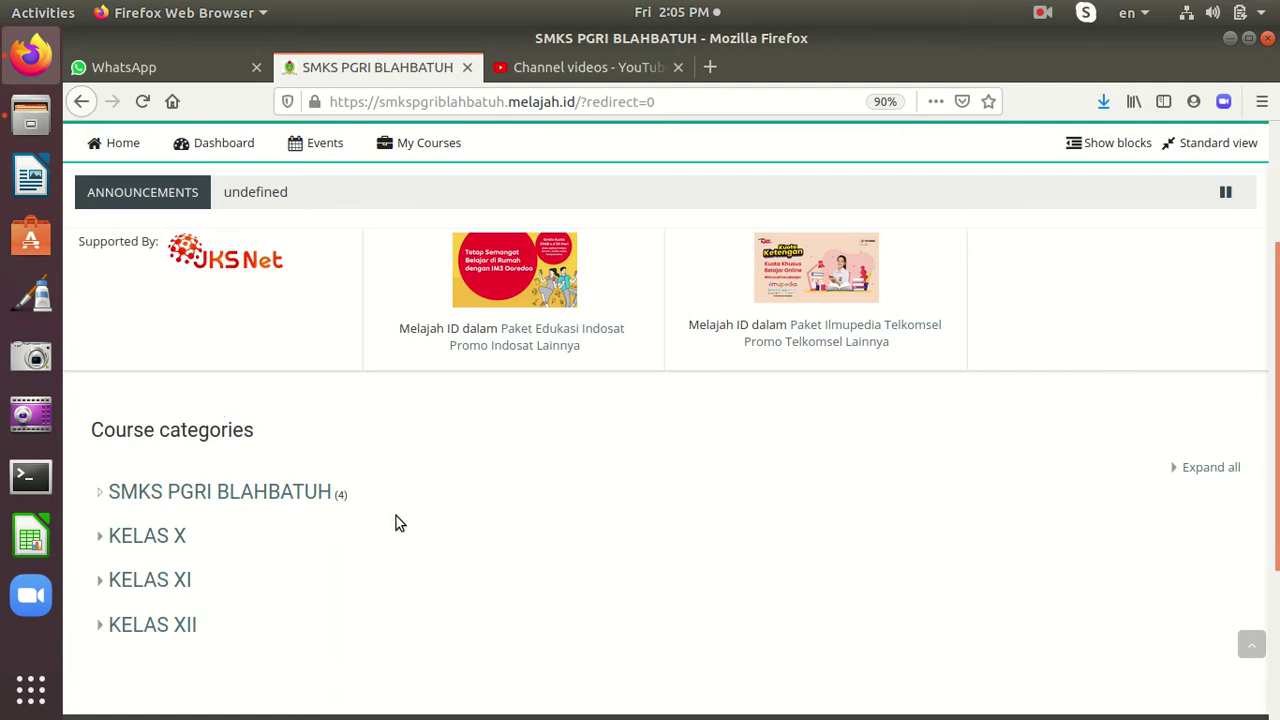
scroll(400, 512, down, 2)
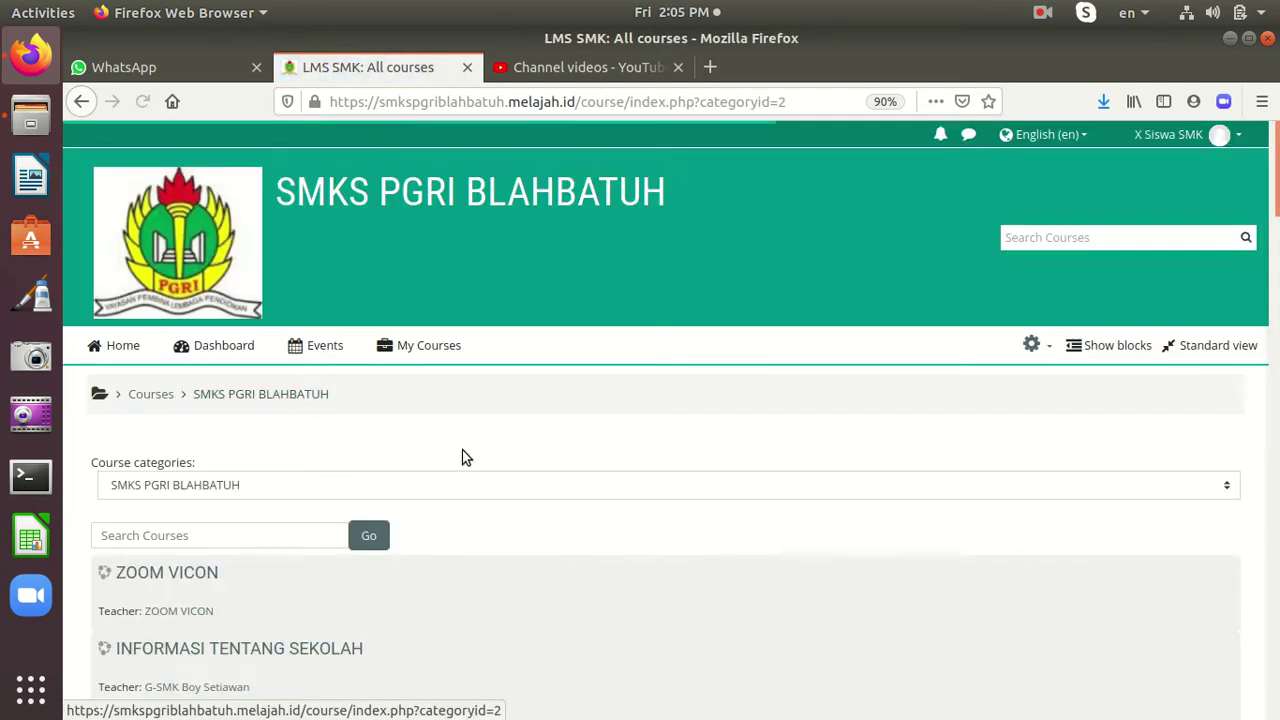
Review the courses listed in this category and open the INFORMASI TENTANG SEKOLAH course
scroll(460, 452, down, 3)
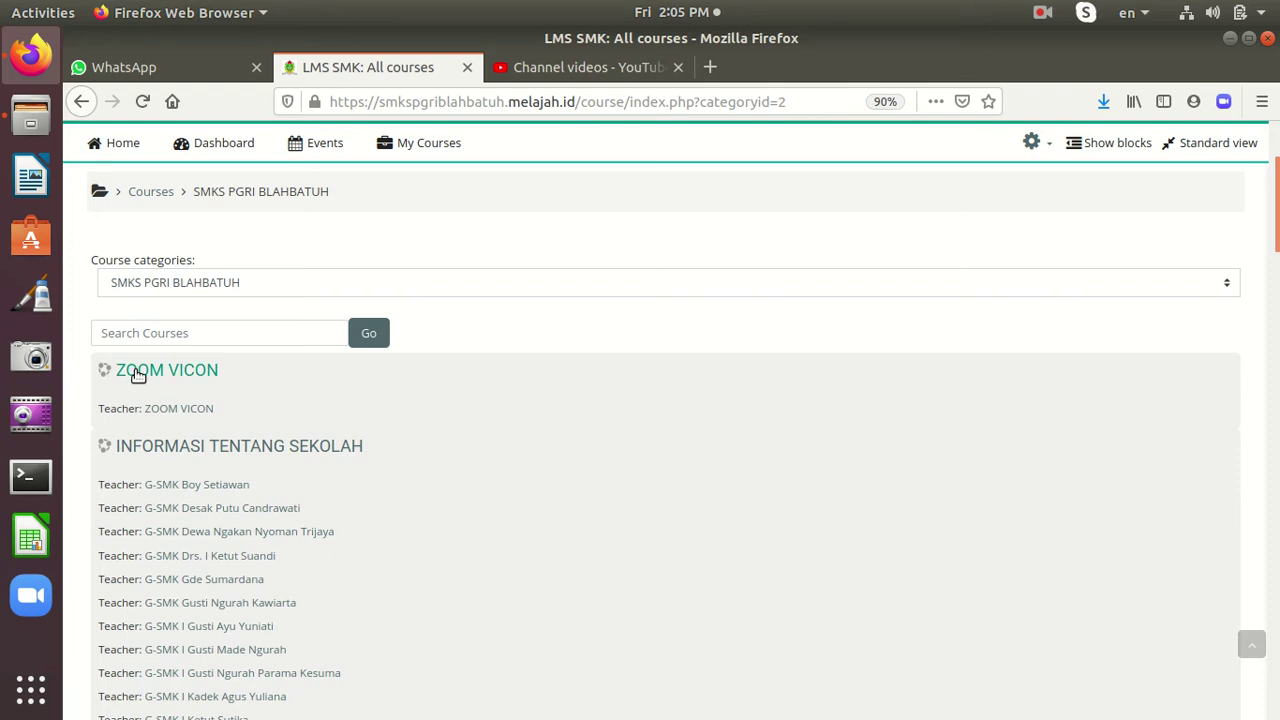
scroll(291, 466, down, 10)
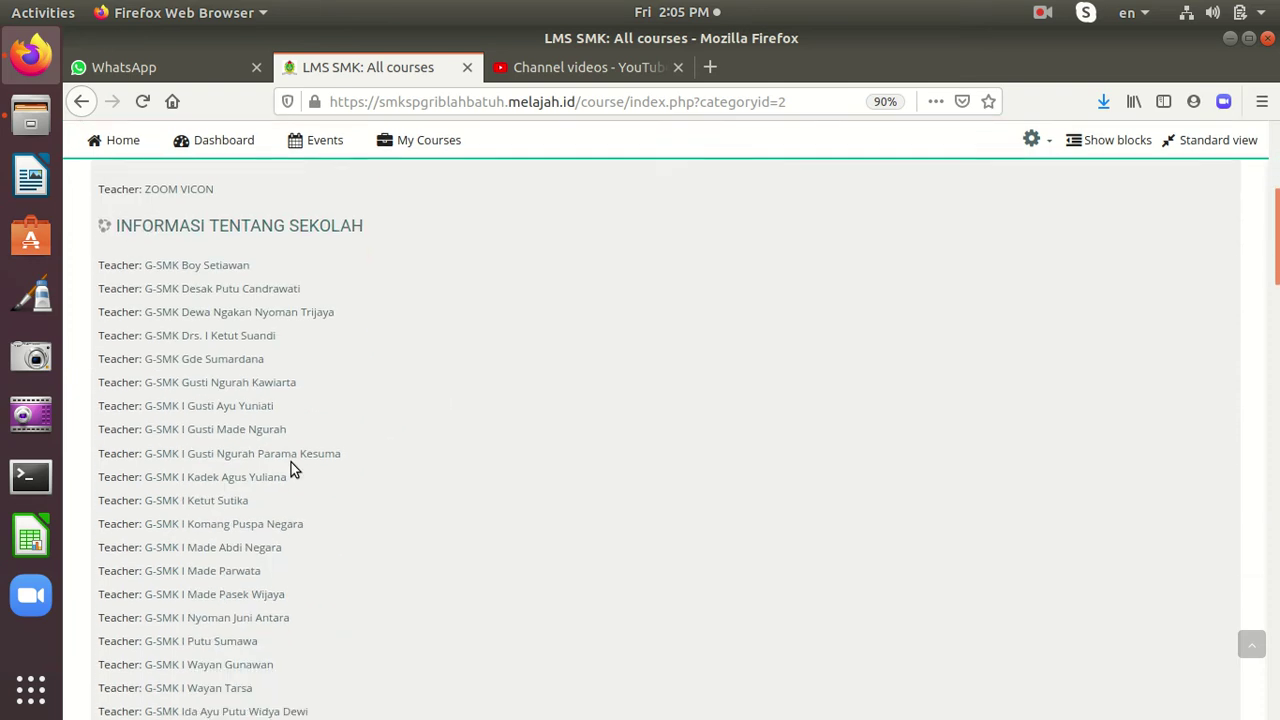
scroll(297, 483, down, 6)
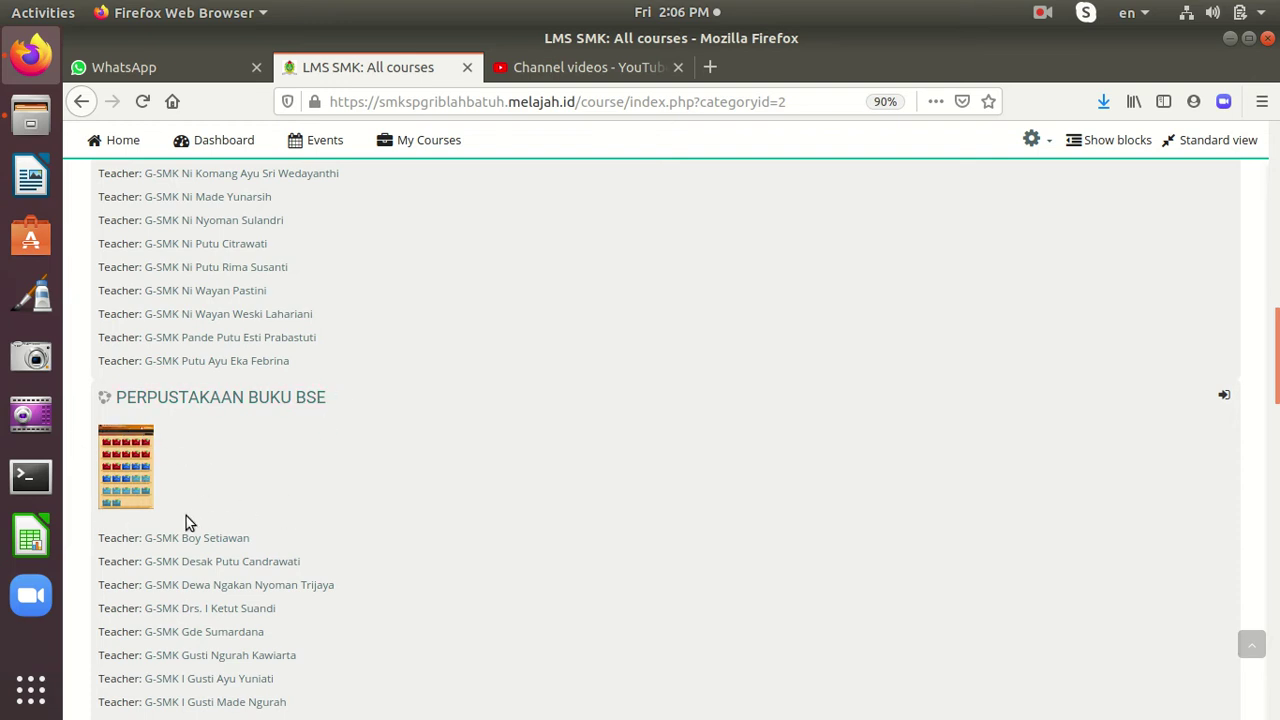
scroll(217, 545, up, 5)
scroll(371, 545, up, 10)
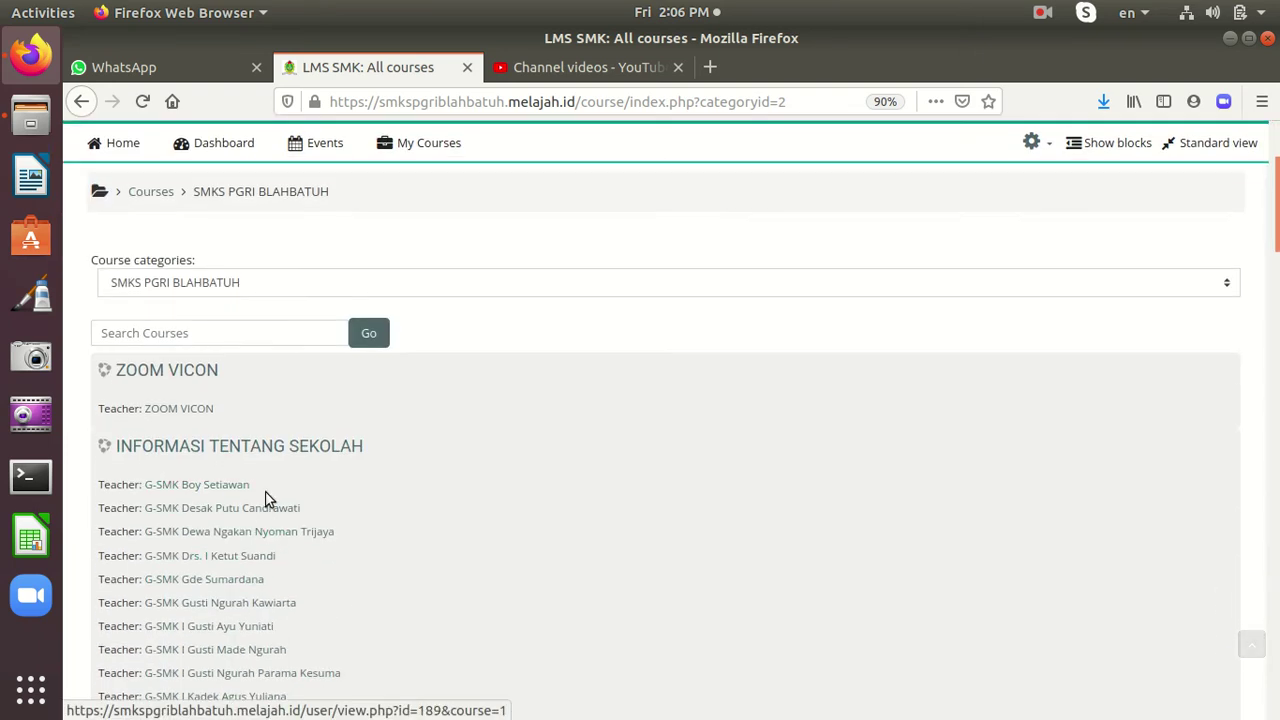
click(272, 453)
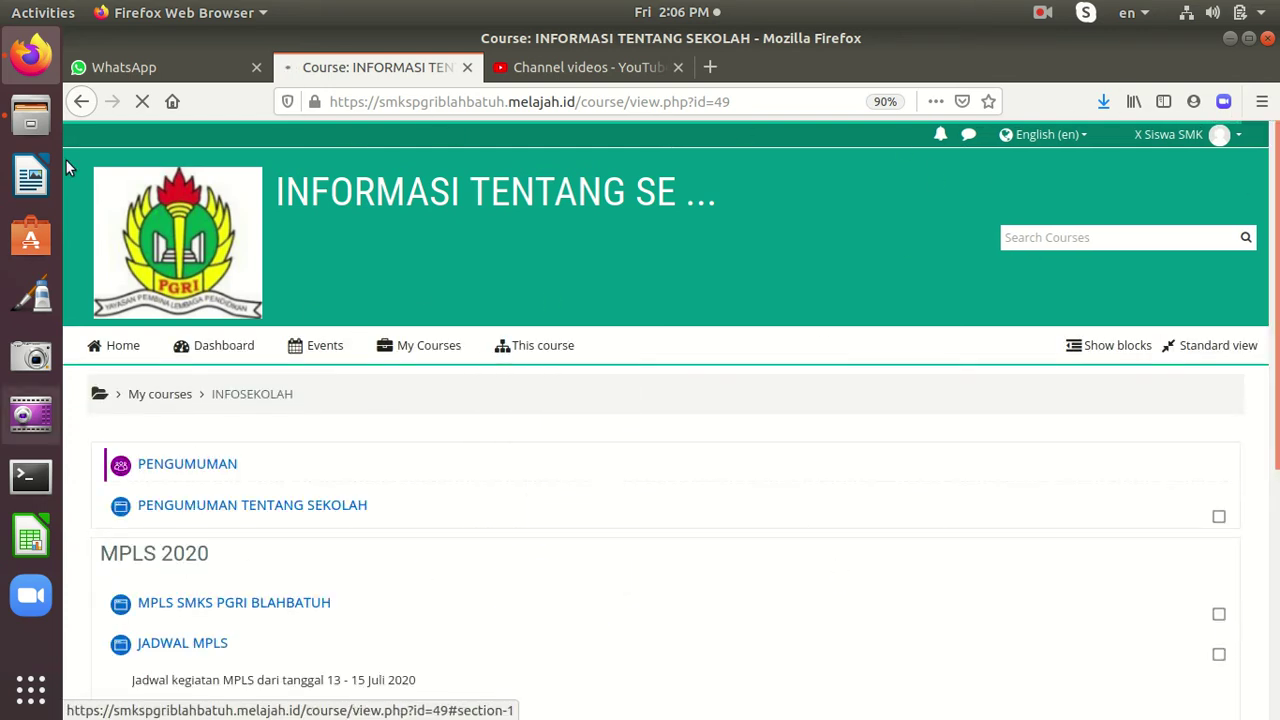
Examine the announcements and the MPLS 2020 activities, assignments and quiz in the school information course
scroll(275, 470, down, 2)
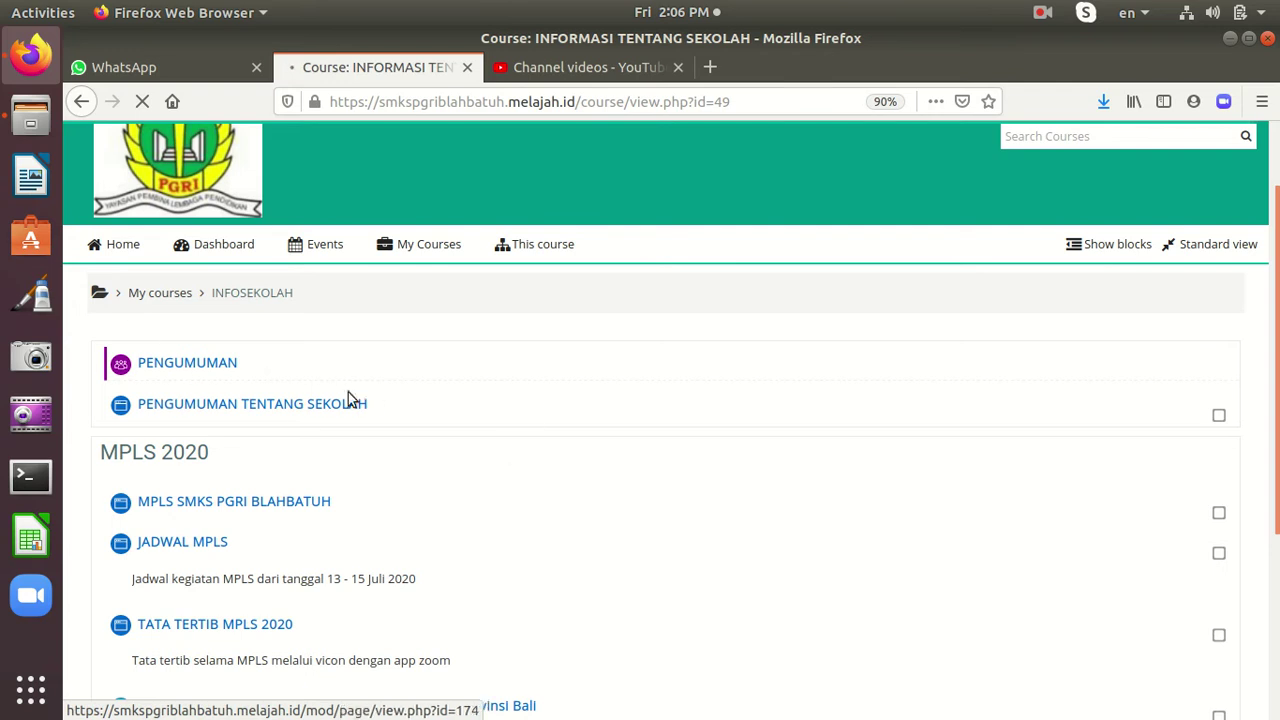
scroll(480, 430, down, 4)
scroll(326, 678, down, 3)
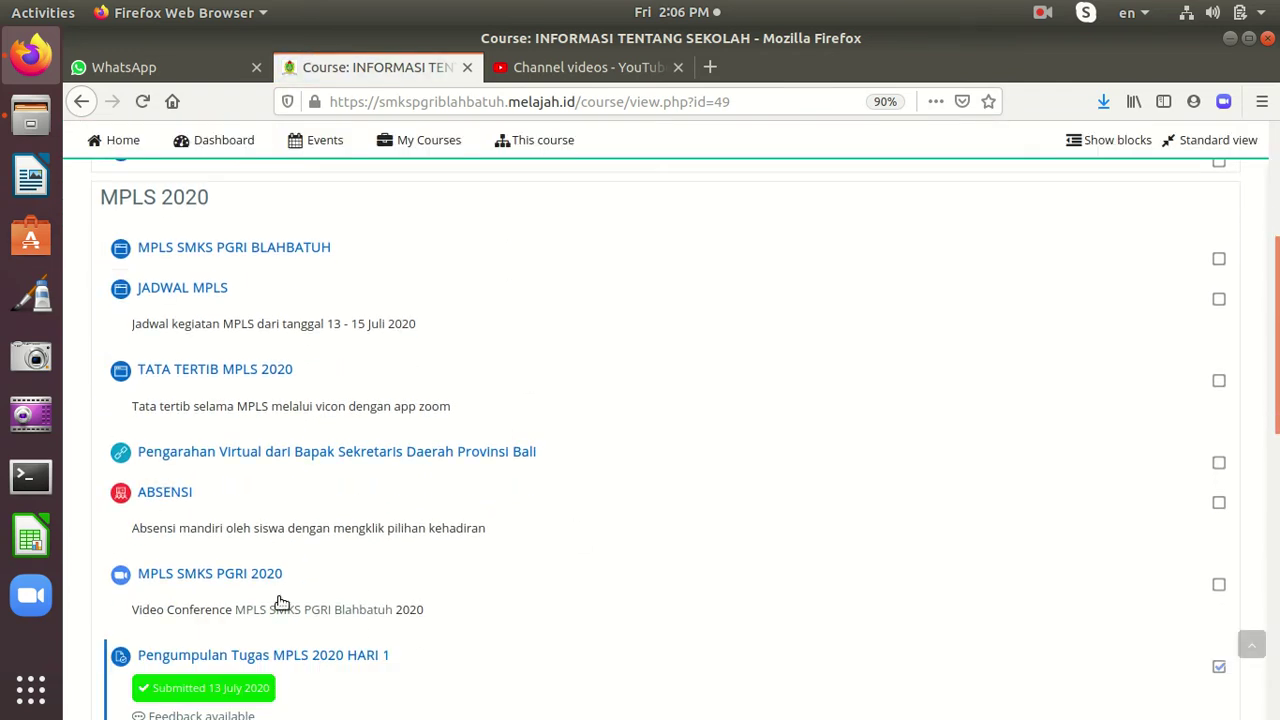
scroll(437, 434, down, 4)
scroll(383, 520, down, 4)
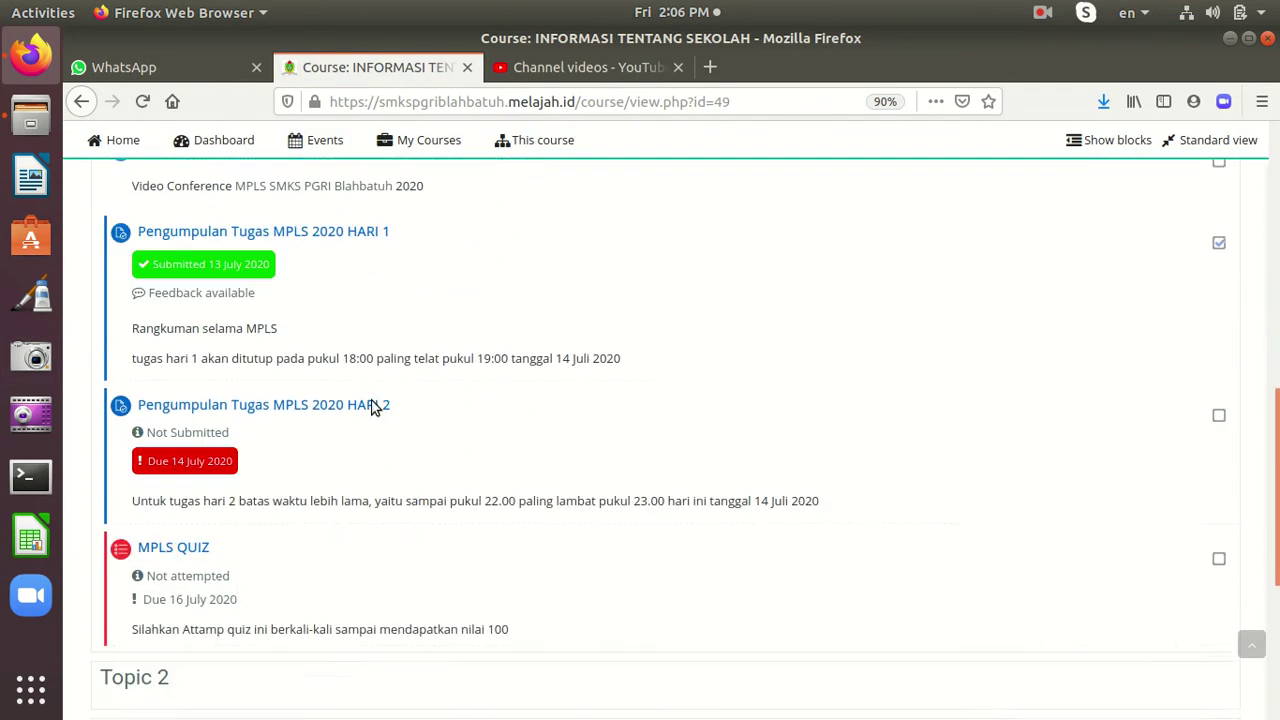
scroll(383, 643, up, 10)
scroll(417, 553, up, 5)
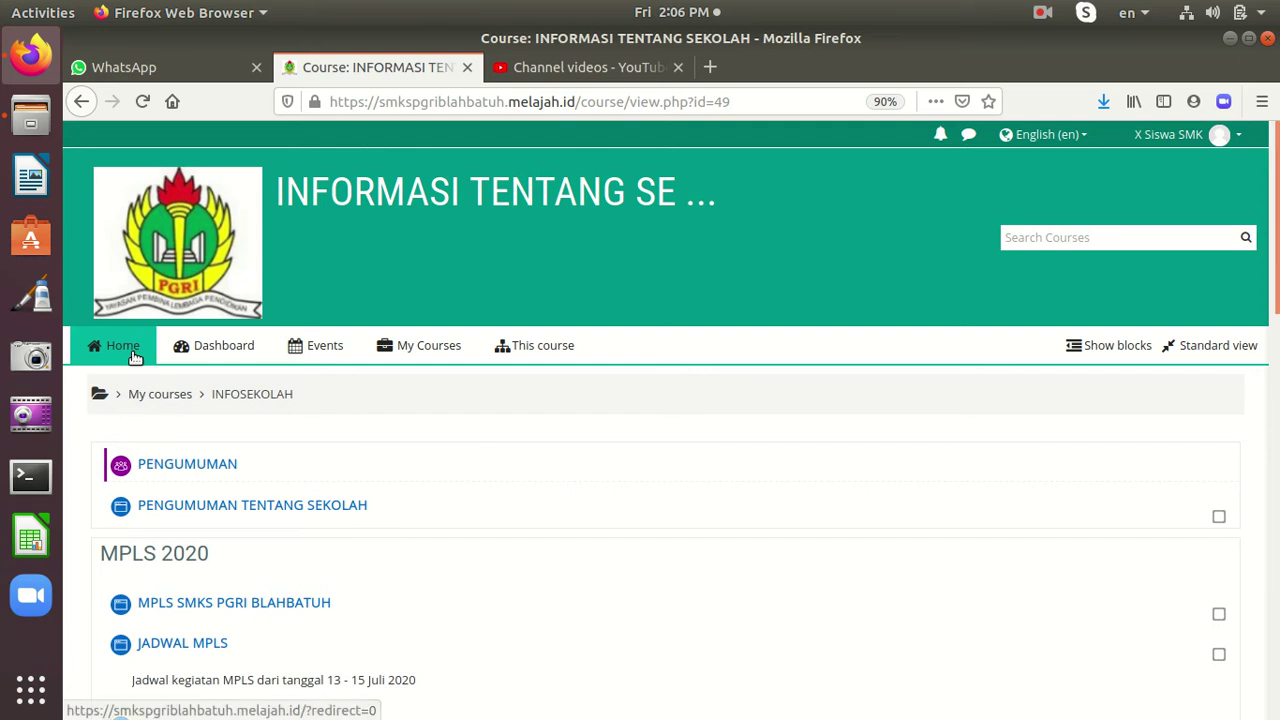
Return to the site home page and open the X-UMUM subcategory within KELAS X
click(134, 357)
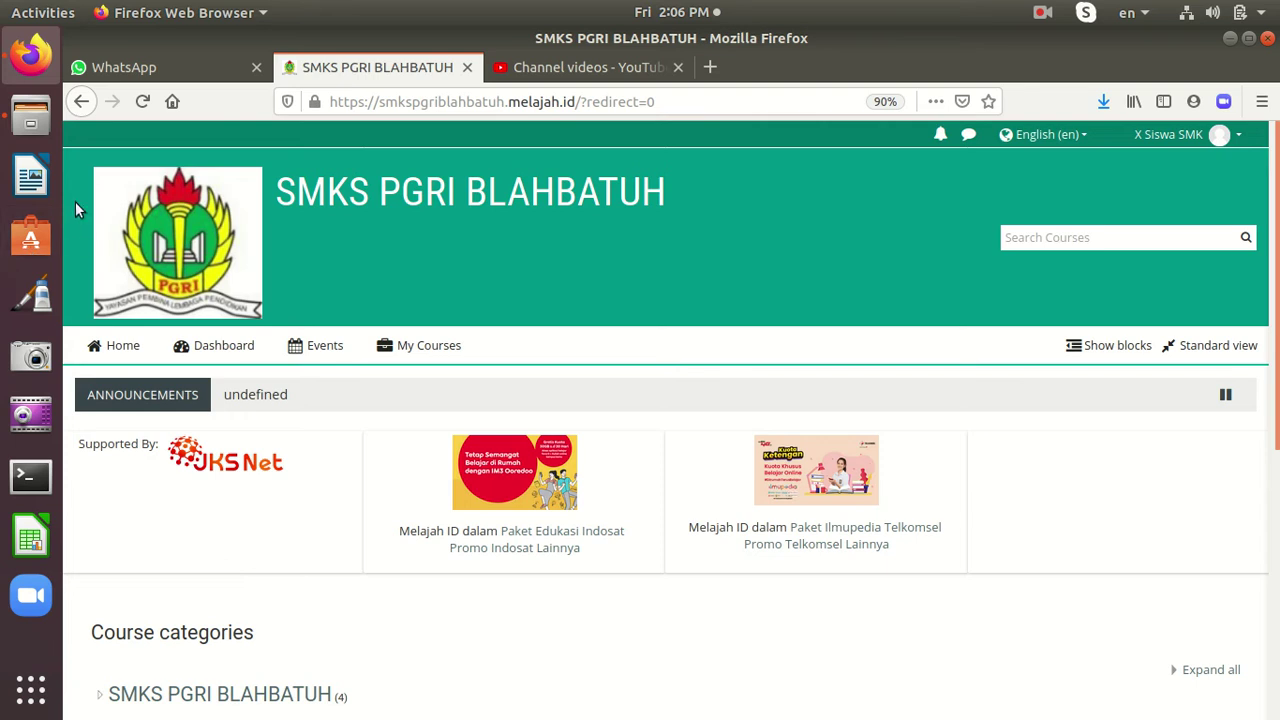
scroll(369, 587, down, 1)
scroll(369, 587, down, 3)
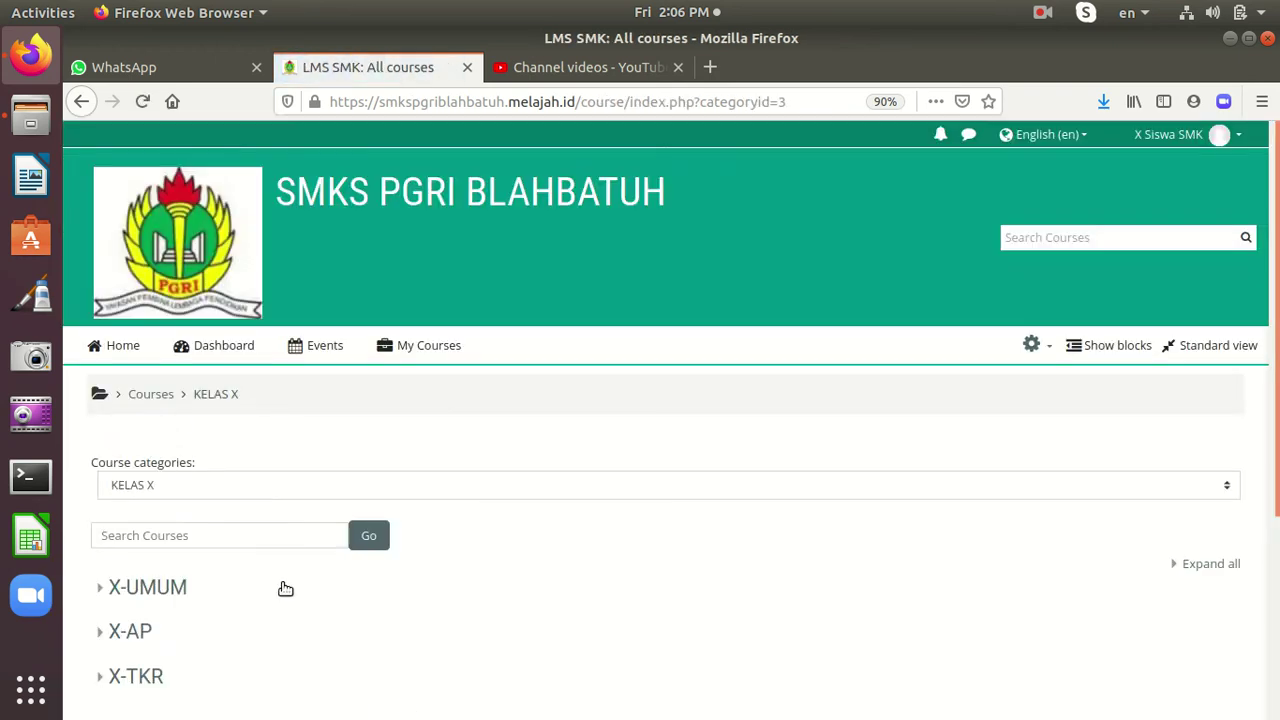
scroll(309, 586, down, 1)
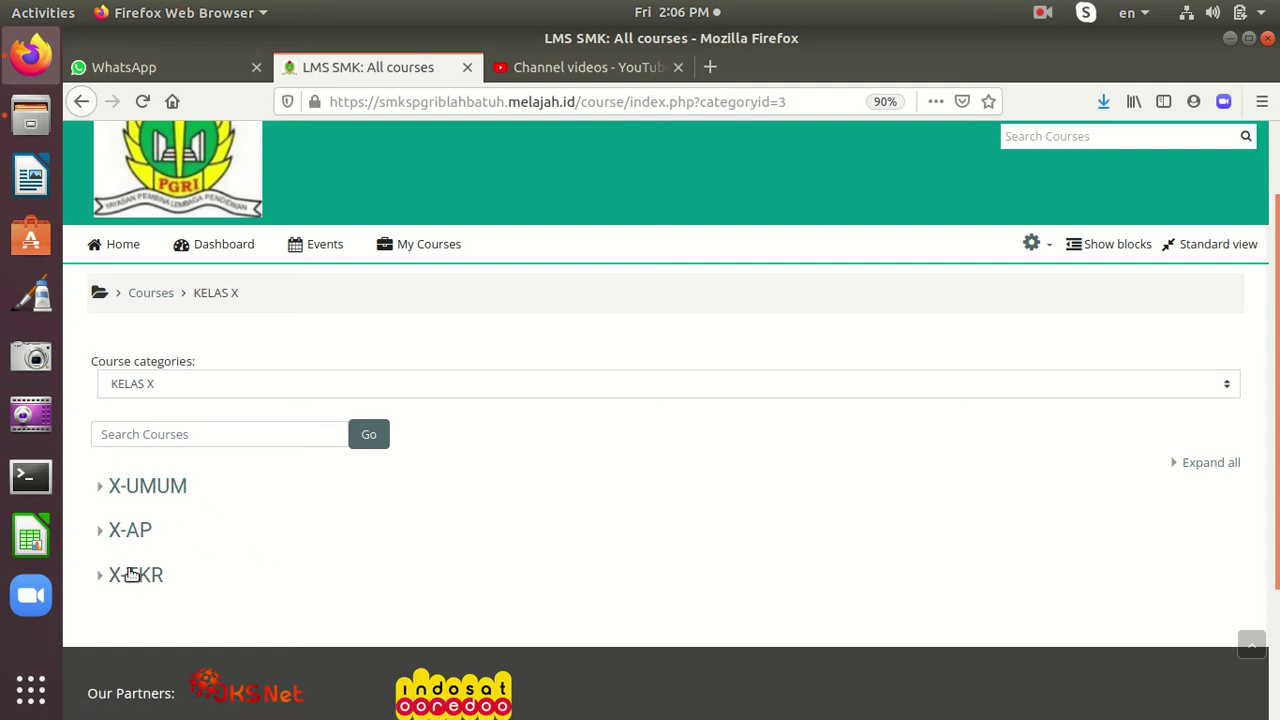
click(165, 498)
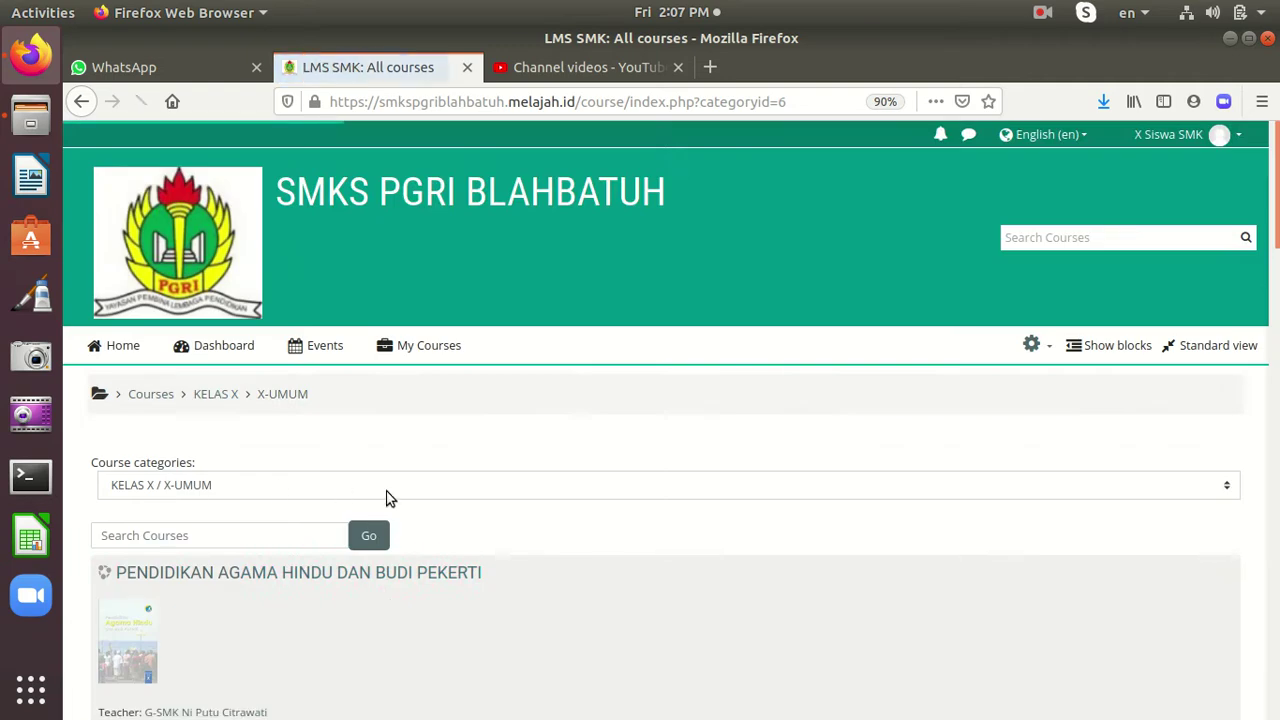
Look through the full list of subjects and their teachers in the X-UMUM category
scroll(387, 480, down, 3)
scroll(379, 372, down, 5)
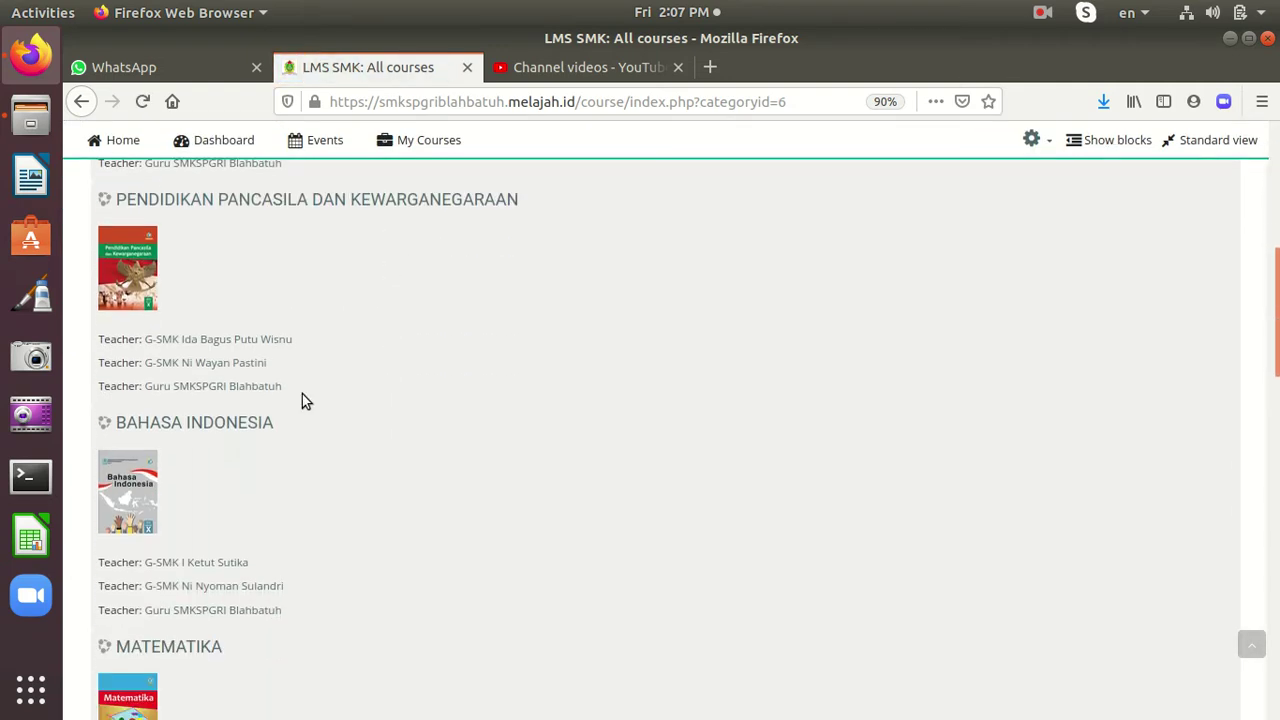
scroll(230, 456, down, 2)
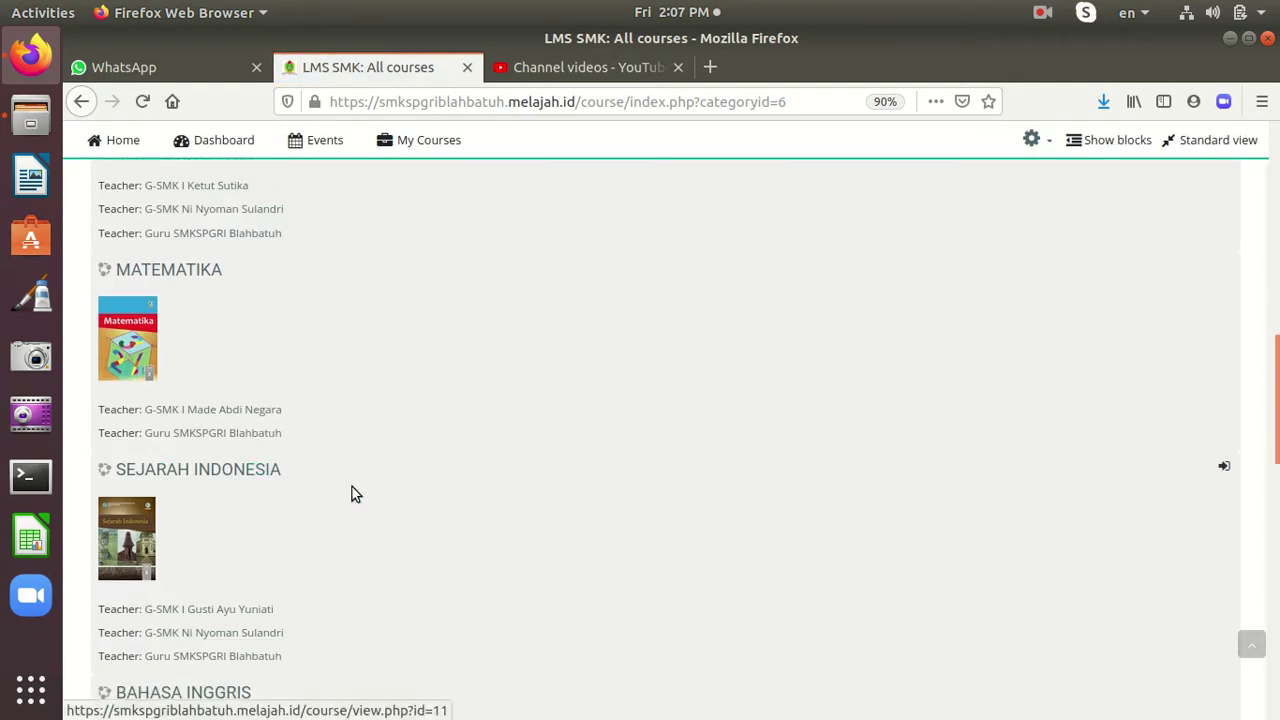
scroll(340, 494, down, 2)
scroll(405, 497, down, 2)
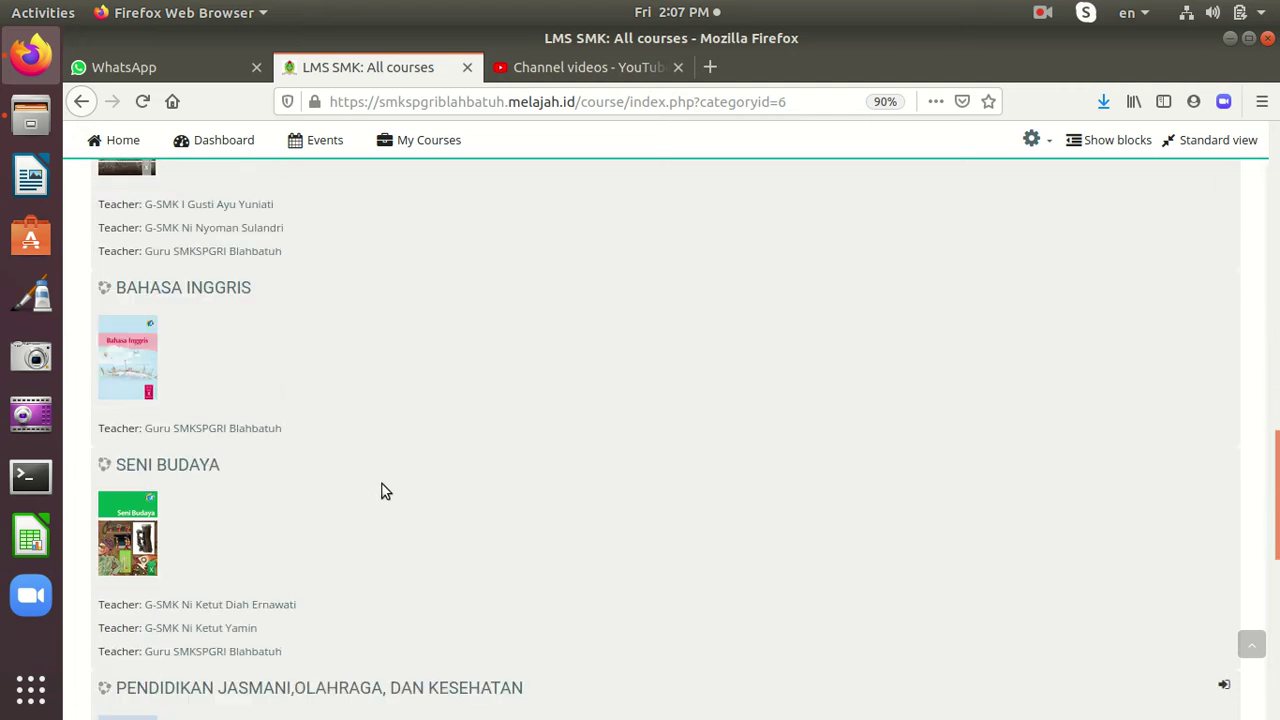
scroll(383, 491, down, 2)
scroll(466, 508, down, 2)
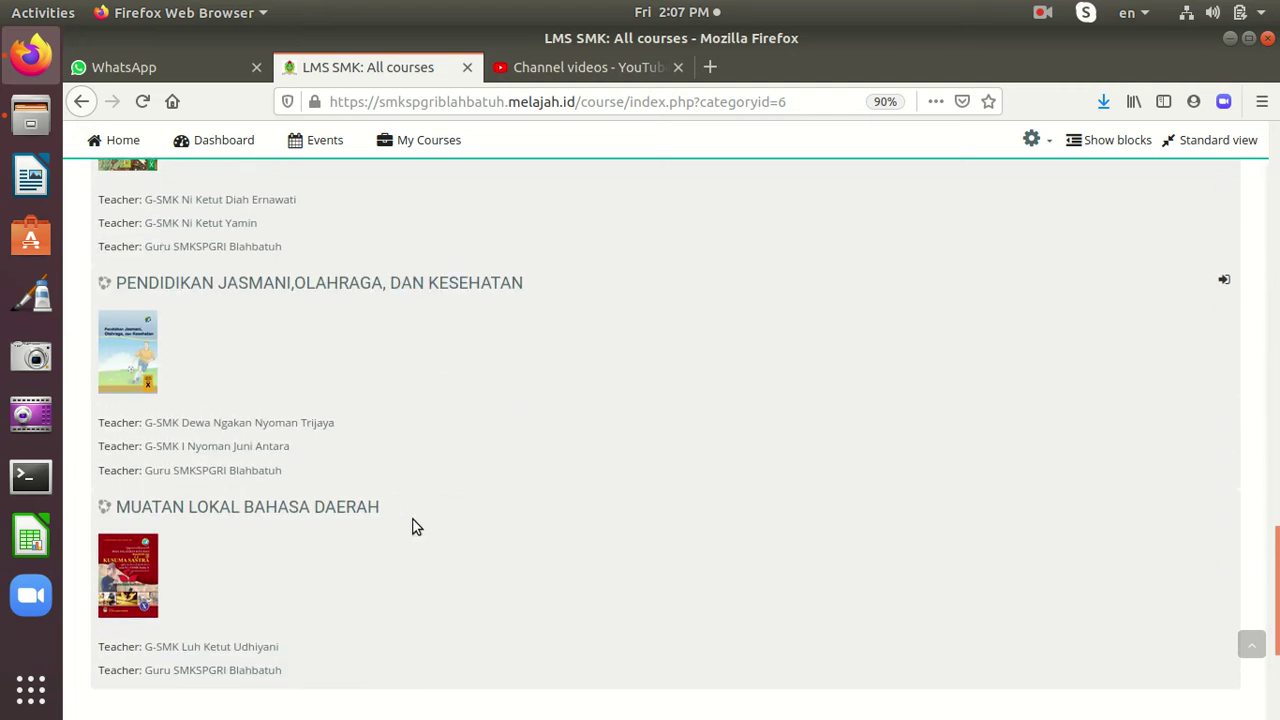
scroll(414, 525, down, 2)
scroll(425, 496, up, 10)
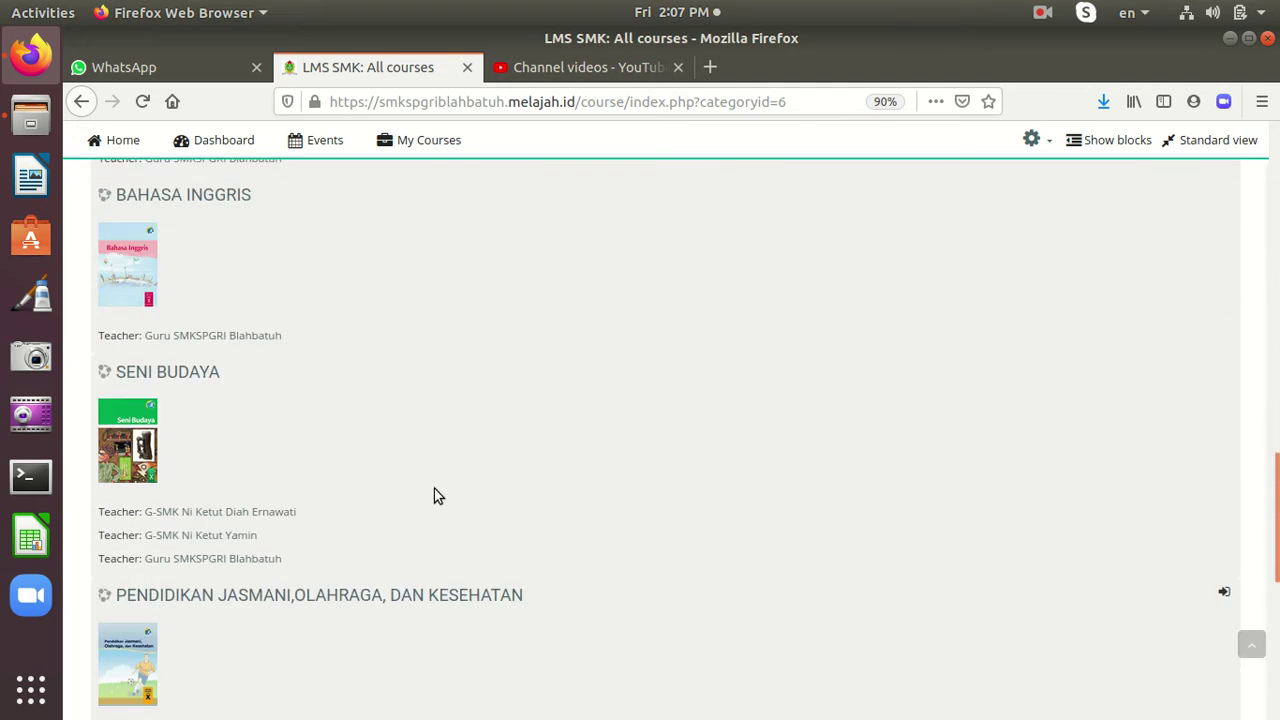
scroll(405, 466, up, 10)
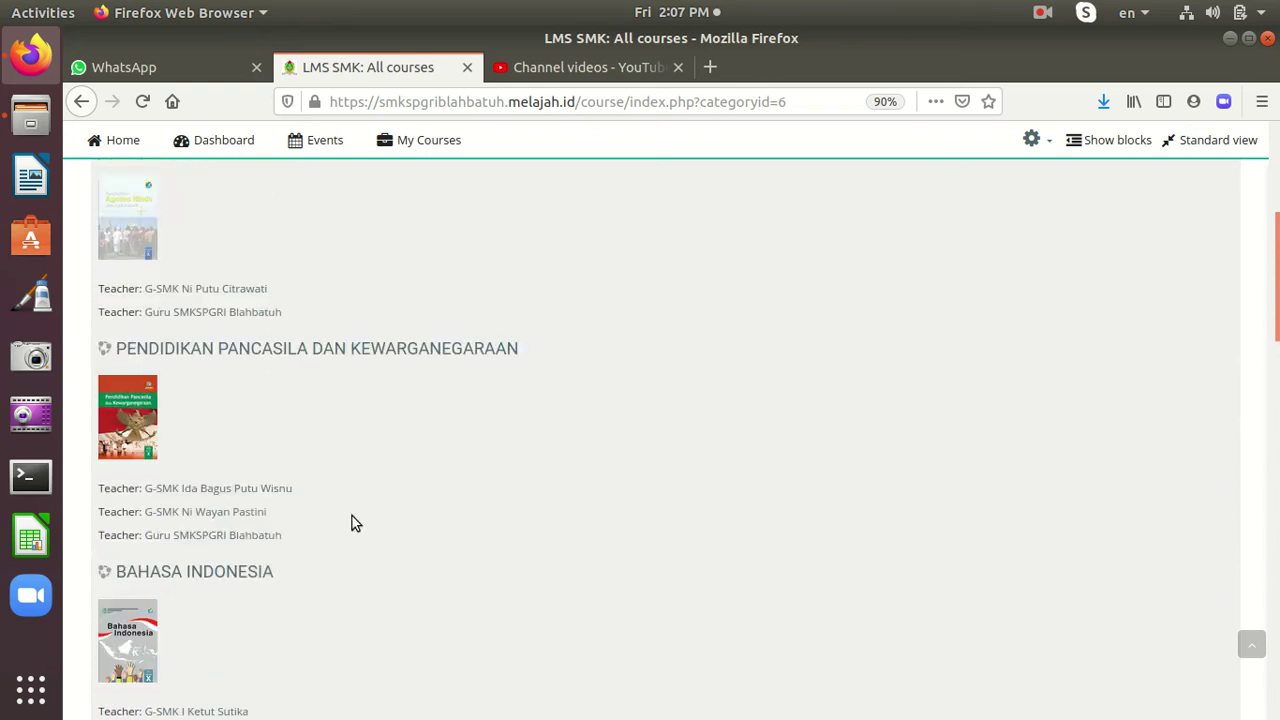
Return to KELAS X, open its X-AP subcategory and look through the listed subjects and their teachers
scroll(245, 525, down, 2)
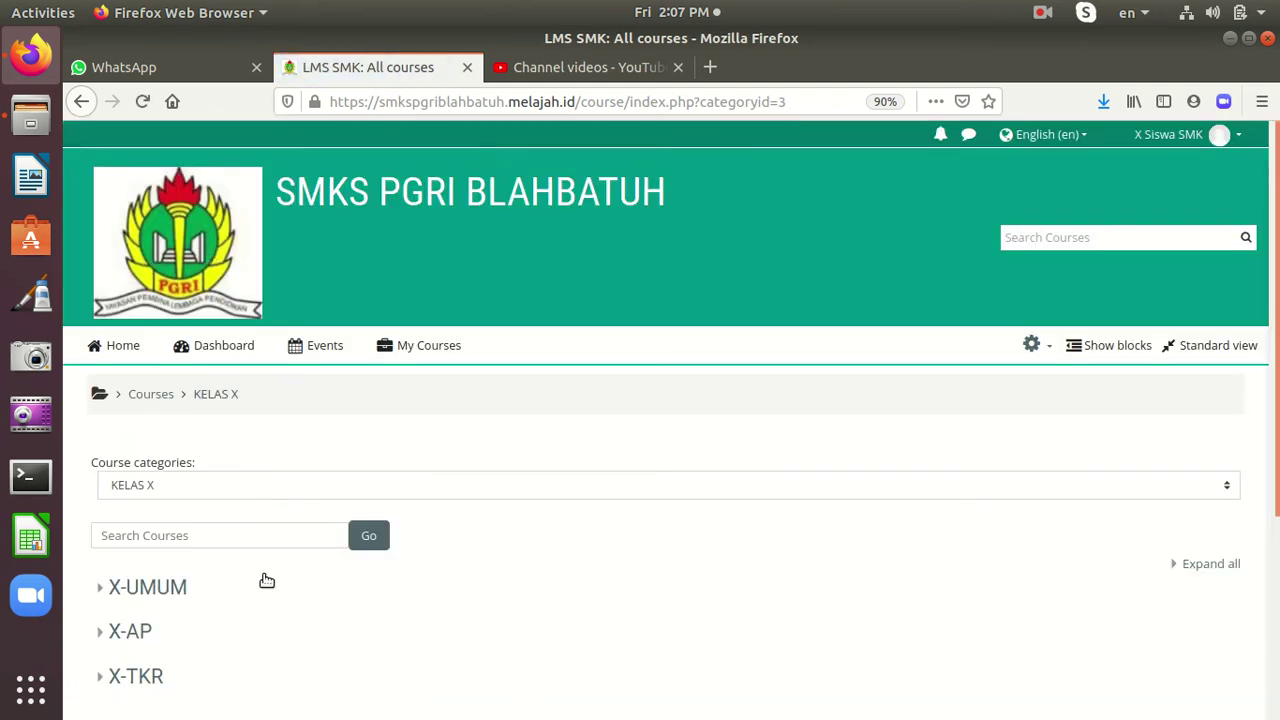
scroll(265, 580, down, 3)
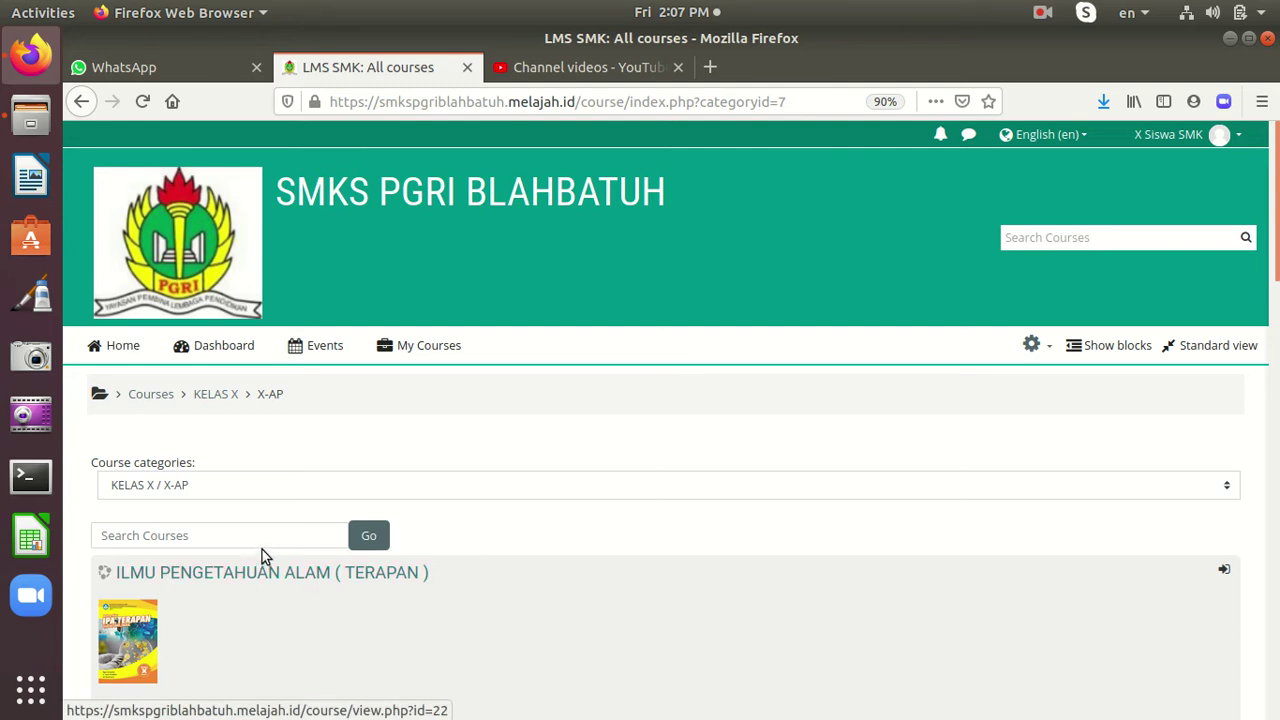
scroll(242, 606, down, 1)
scroll(250, 530, down, 3)
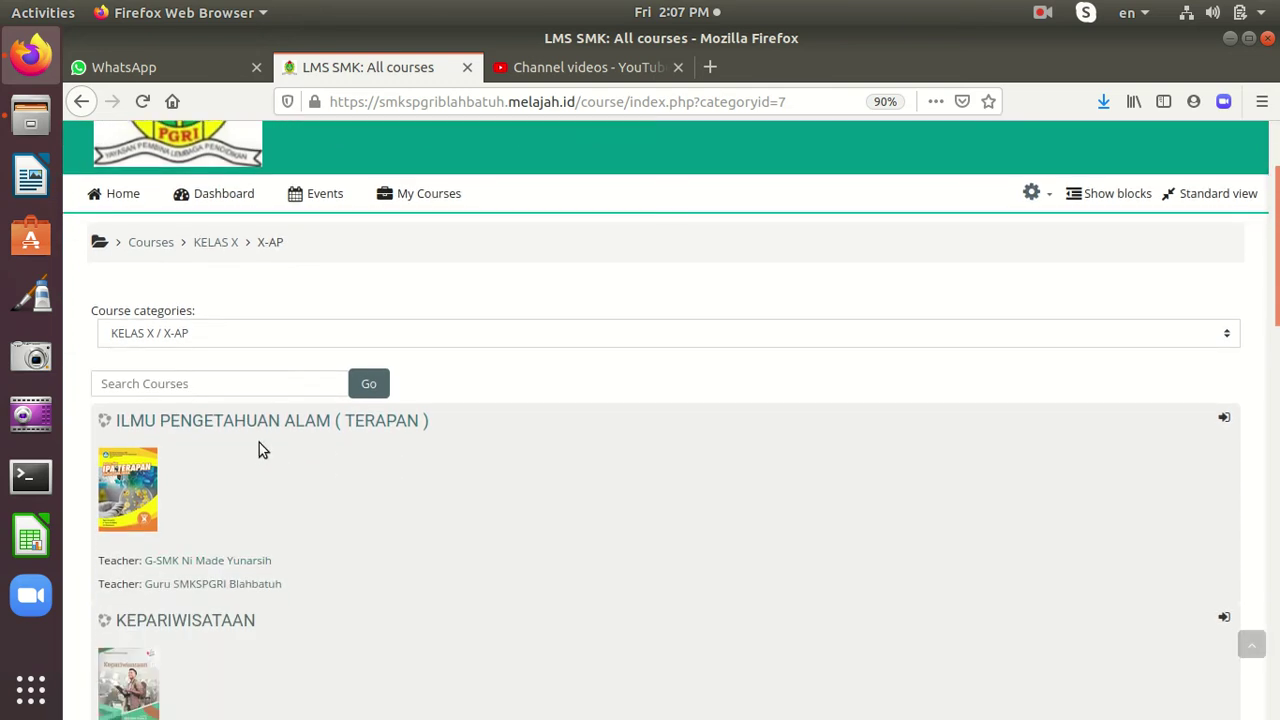
scroll(350, 500, down, 5)
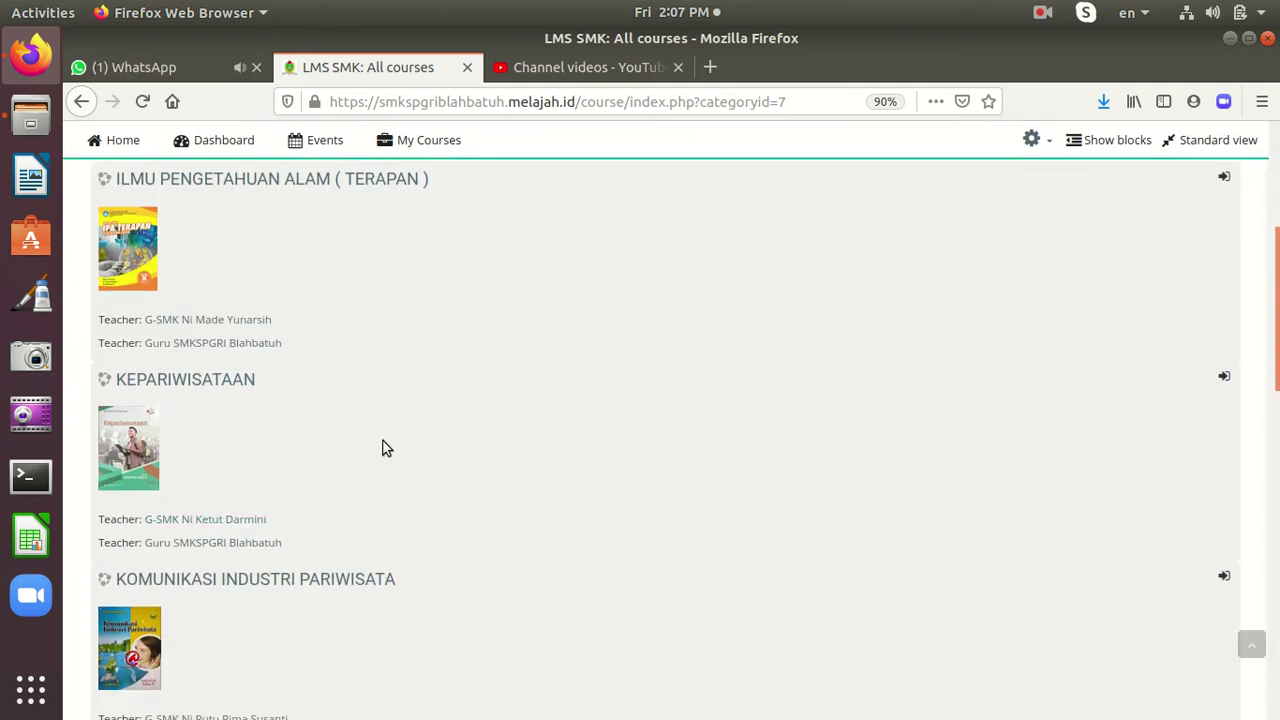
scroll(440, 452, down, 2)
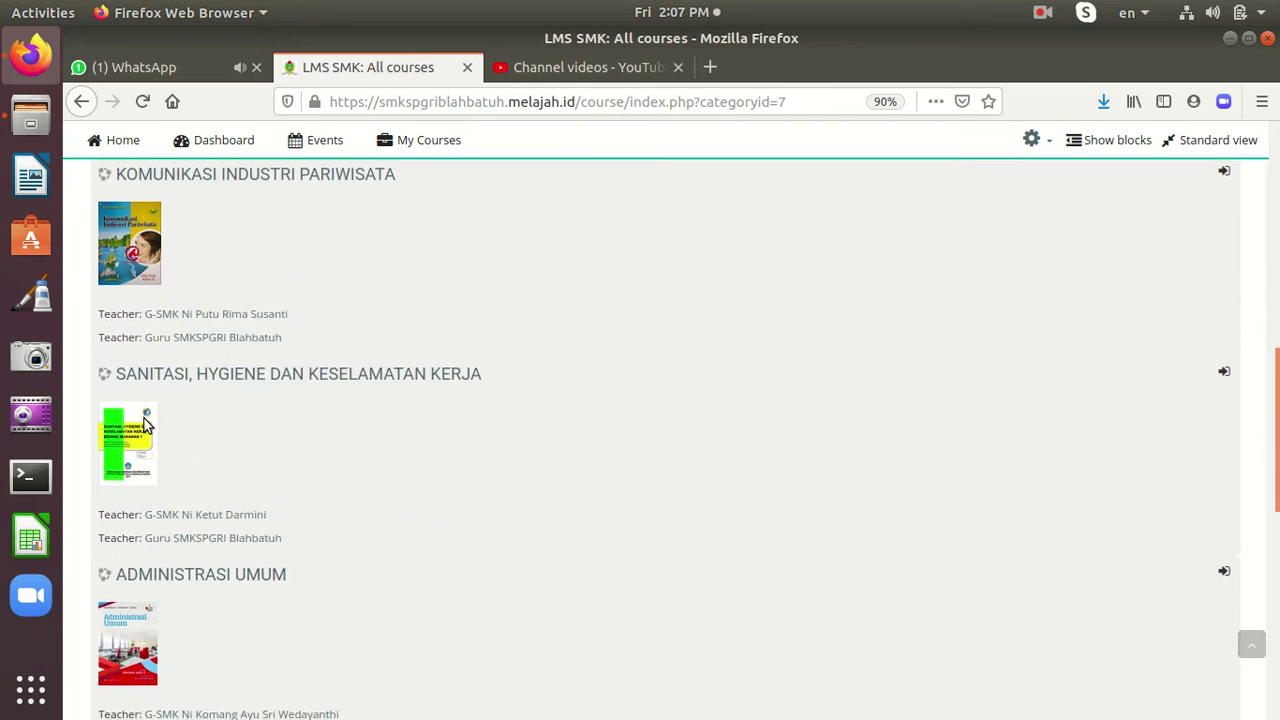
scroll(434, 421, down, 2)
scroll(300, 457, down, 2)
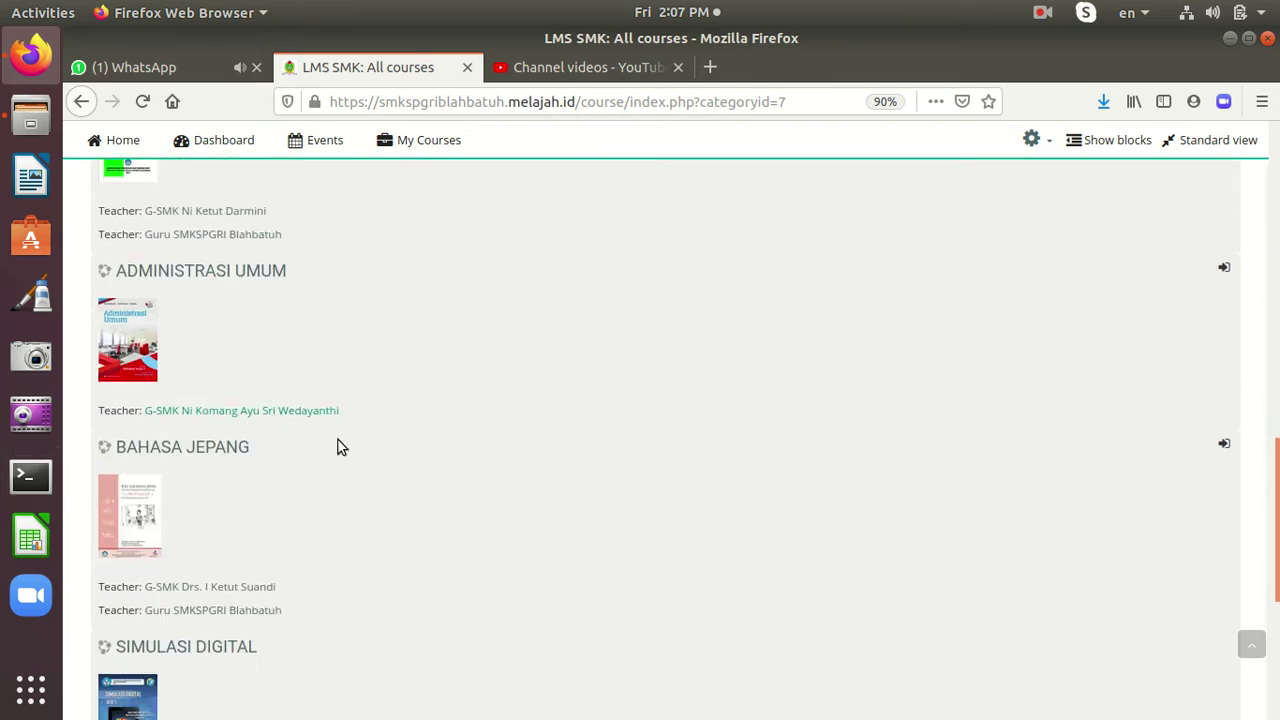
scroll(260, 485, down, 2)
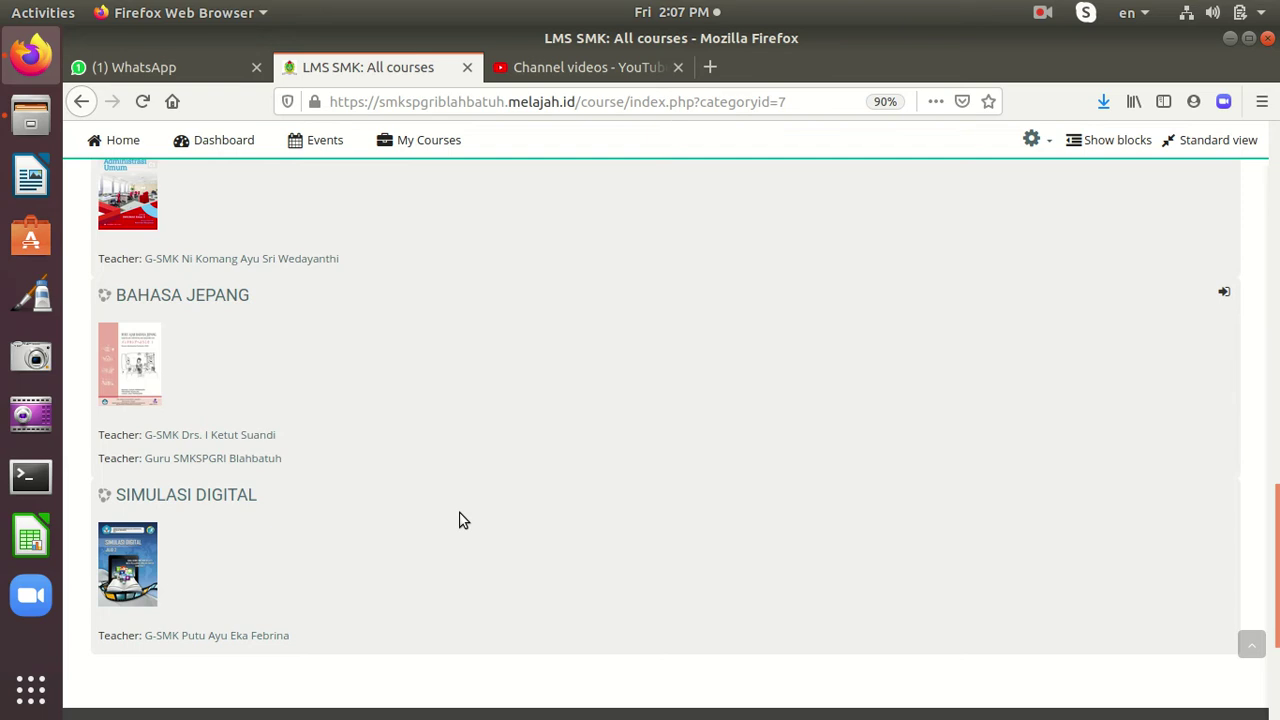
scroll(211, 483, up, 5)
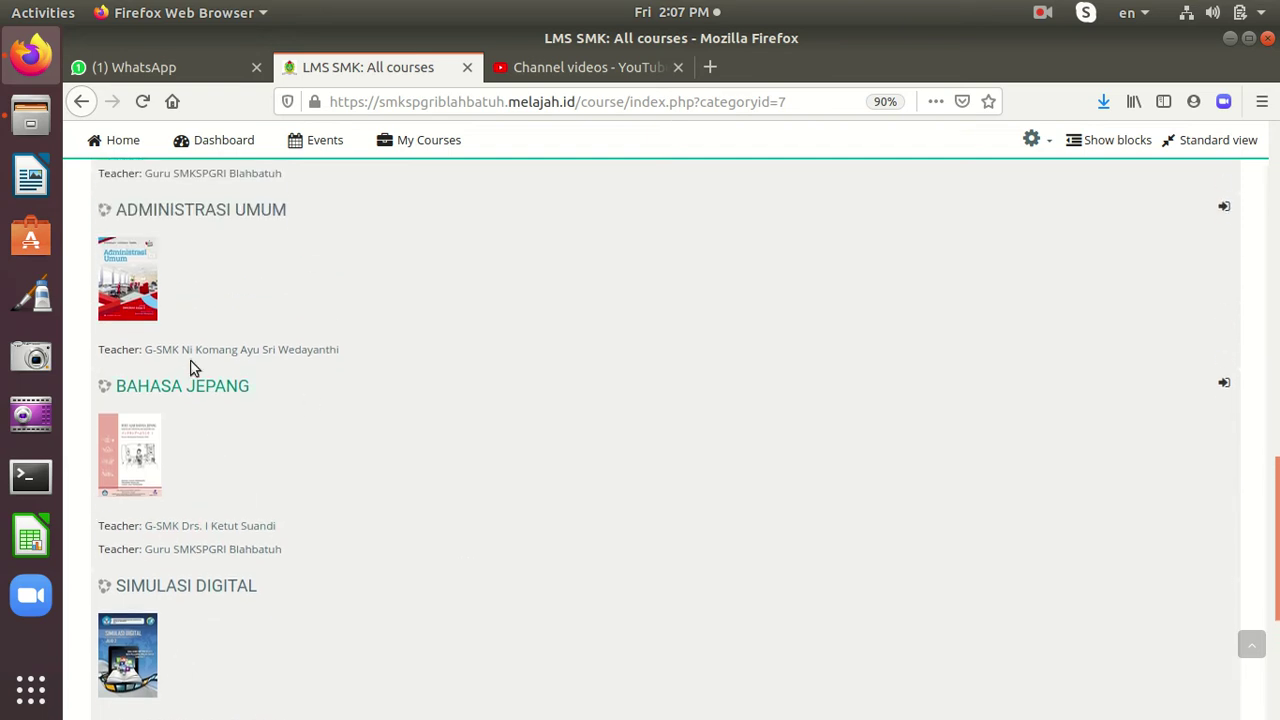
scroll(333, 488, up, 6)
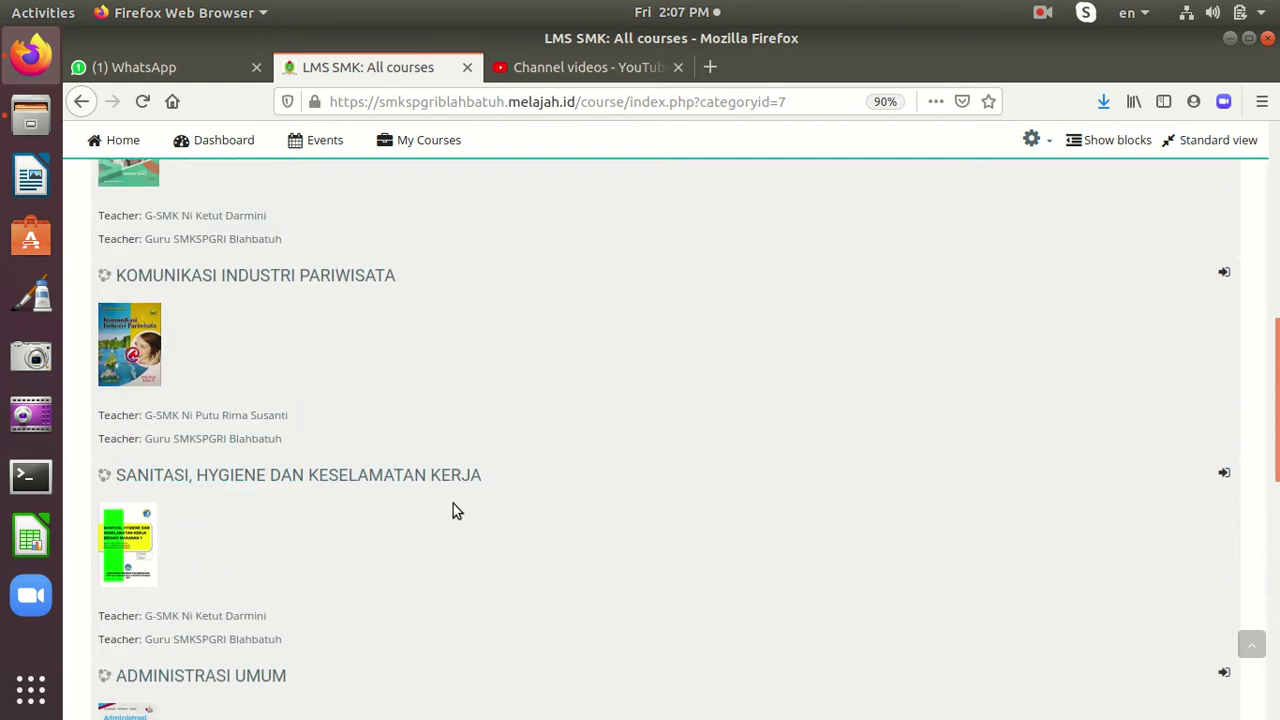
scroll(474, 521, up, 1)
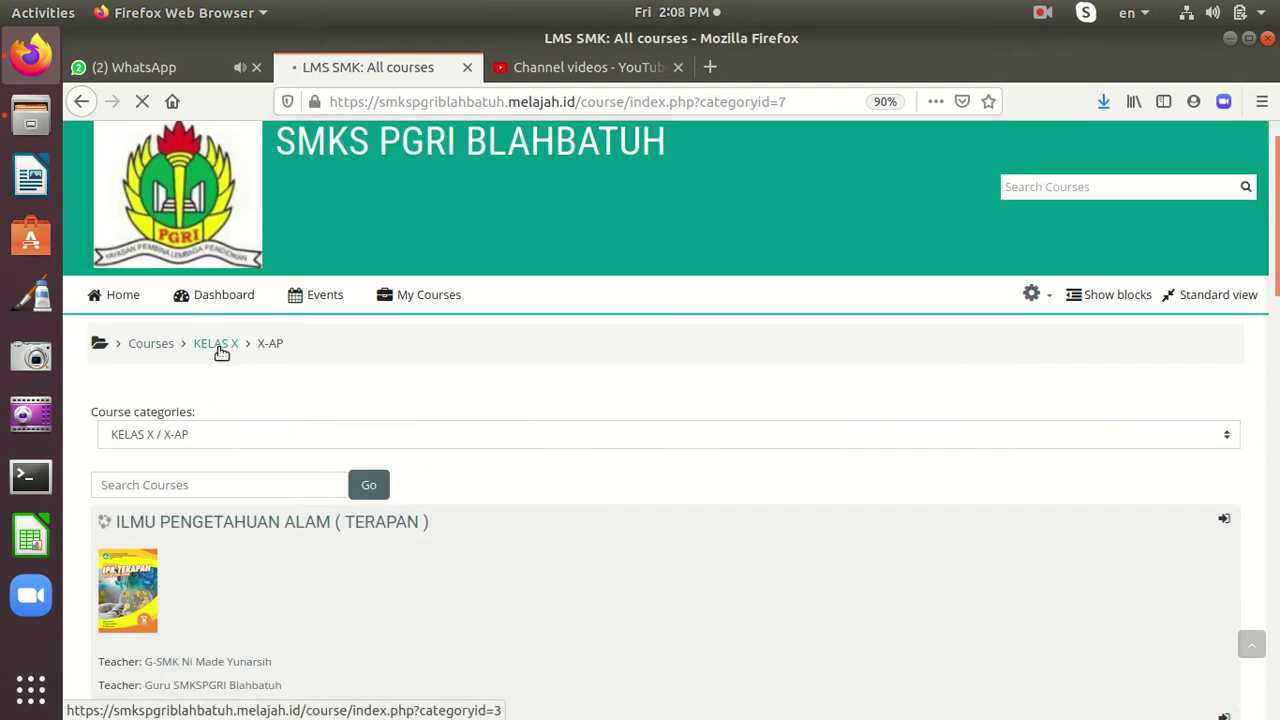
Open the X-TKR subcategory from KELAS X and look through its subjects down to SIMULASI DIGITAL
scroll(267, 458, down, 2)
scroll(267, 458, down, 1)
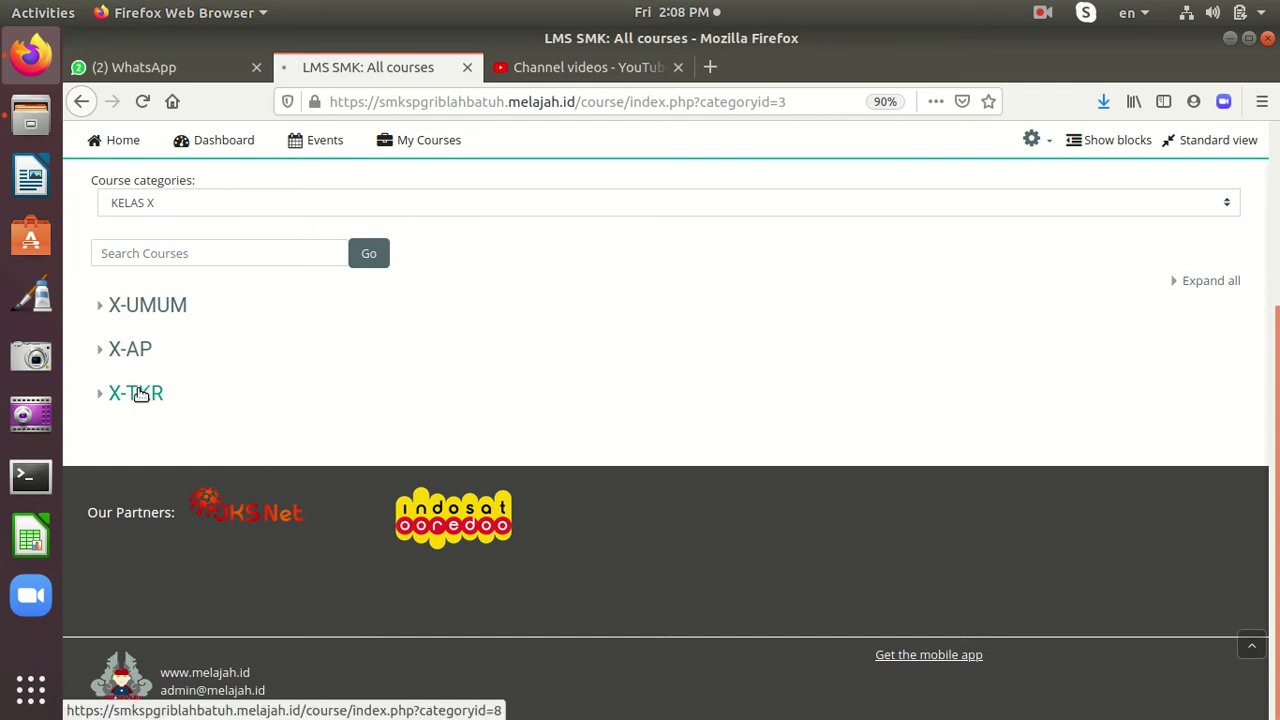
scroll(286, 417, down, 2)
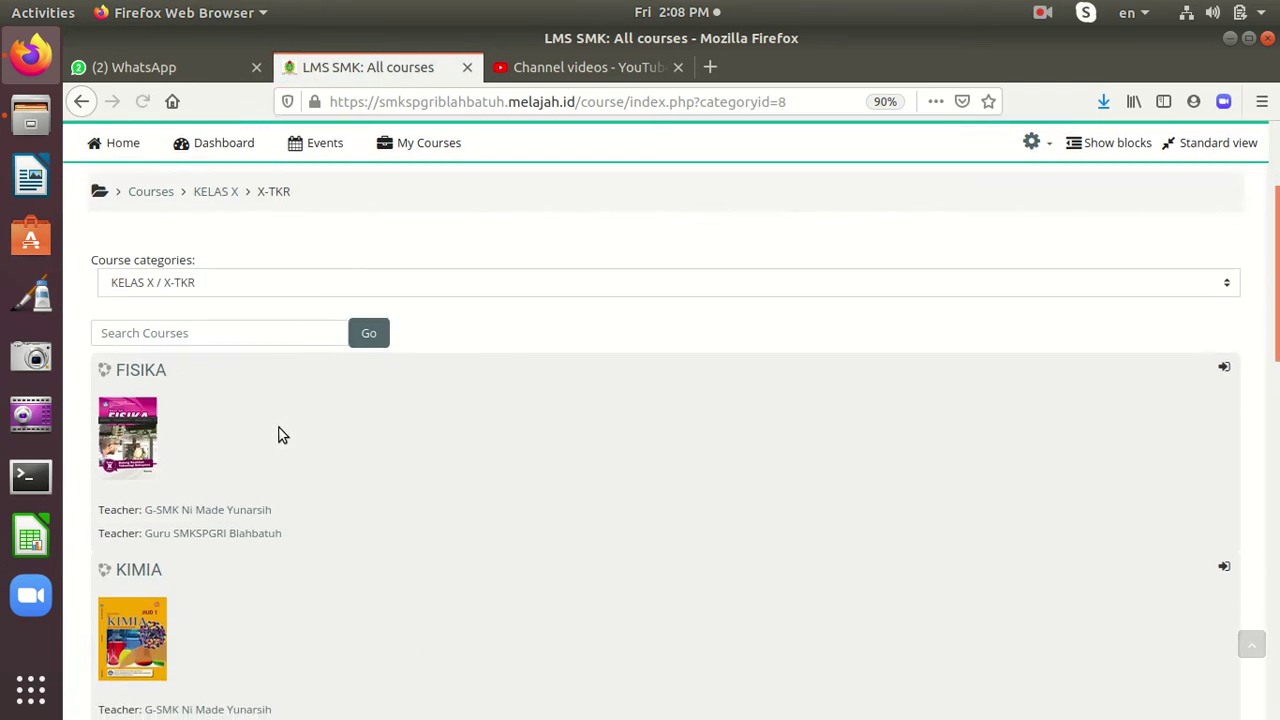
scroll(238, 464, down, 4)
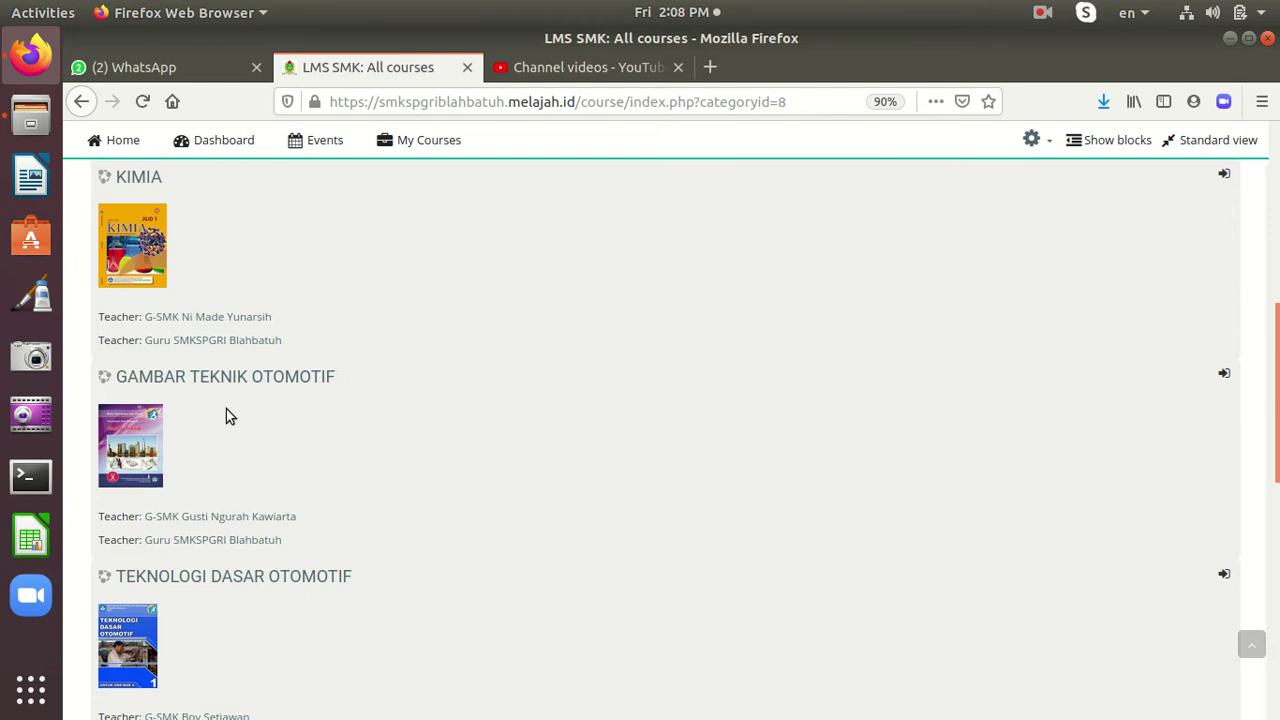
scroll(228, 416, down, 2)
scroll(323, 449, down, 2)
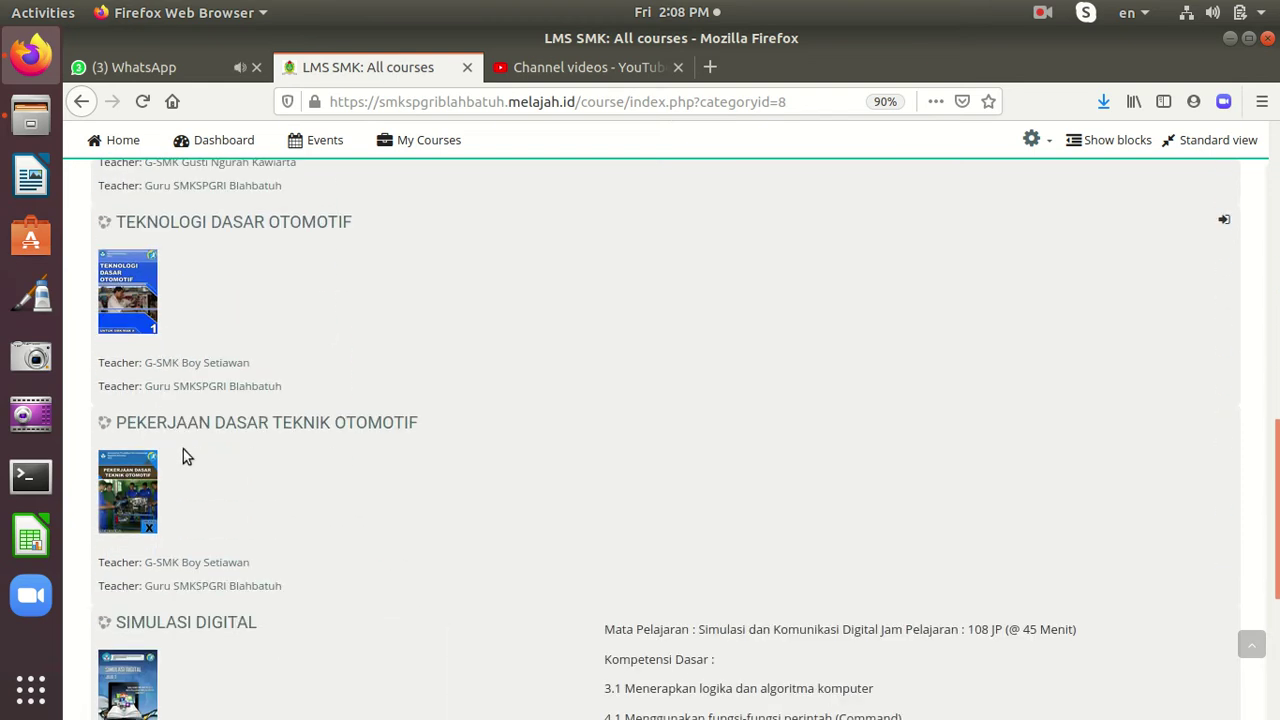
scroll(420, 456, down, 2)
scroll(213, 495, down, 1)
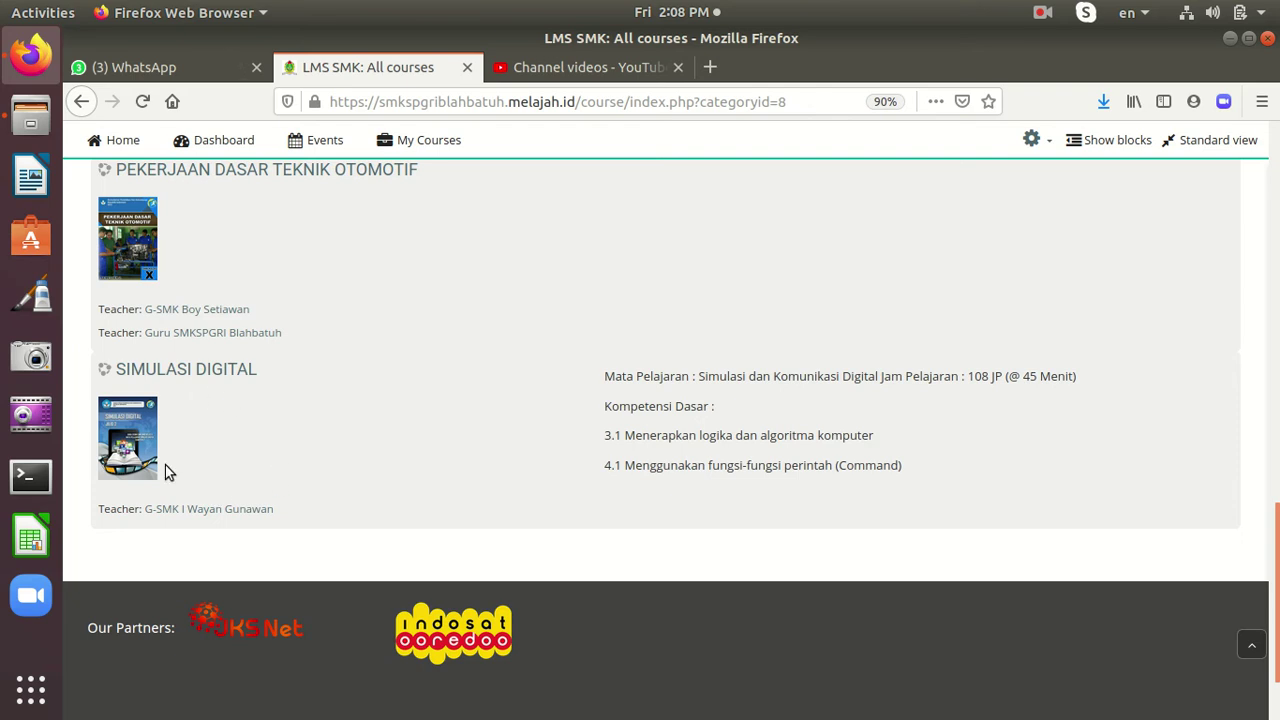
scroll(265, 452, up, 15)
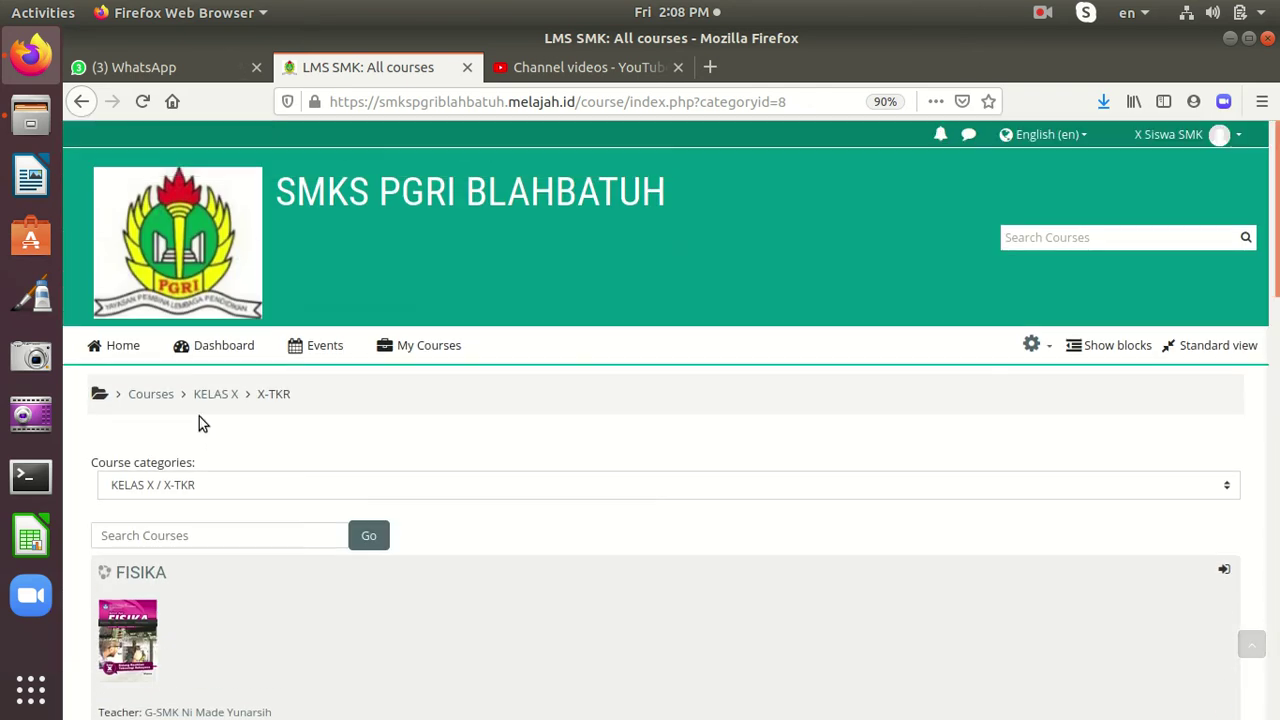
Go back through KELAS X to the X-UMUM subcategory and open the BAHASA INGGRIS course
click(218, 395)
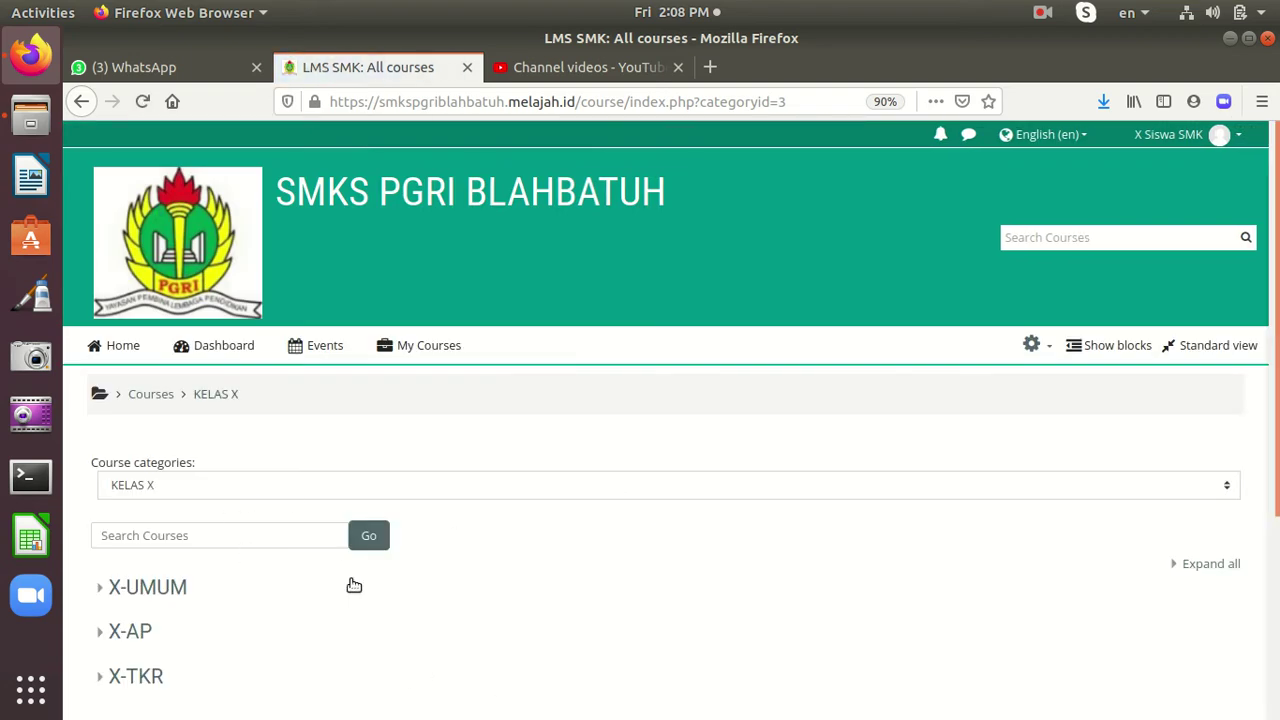
scroll(330, 580, down, 2)
click(171, 490)
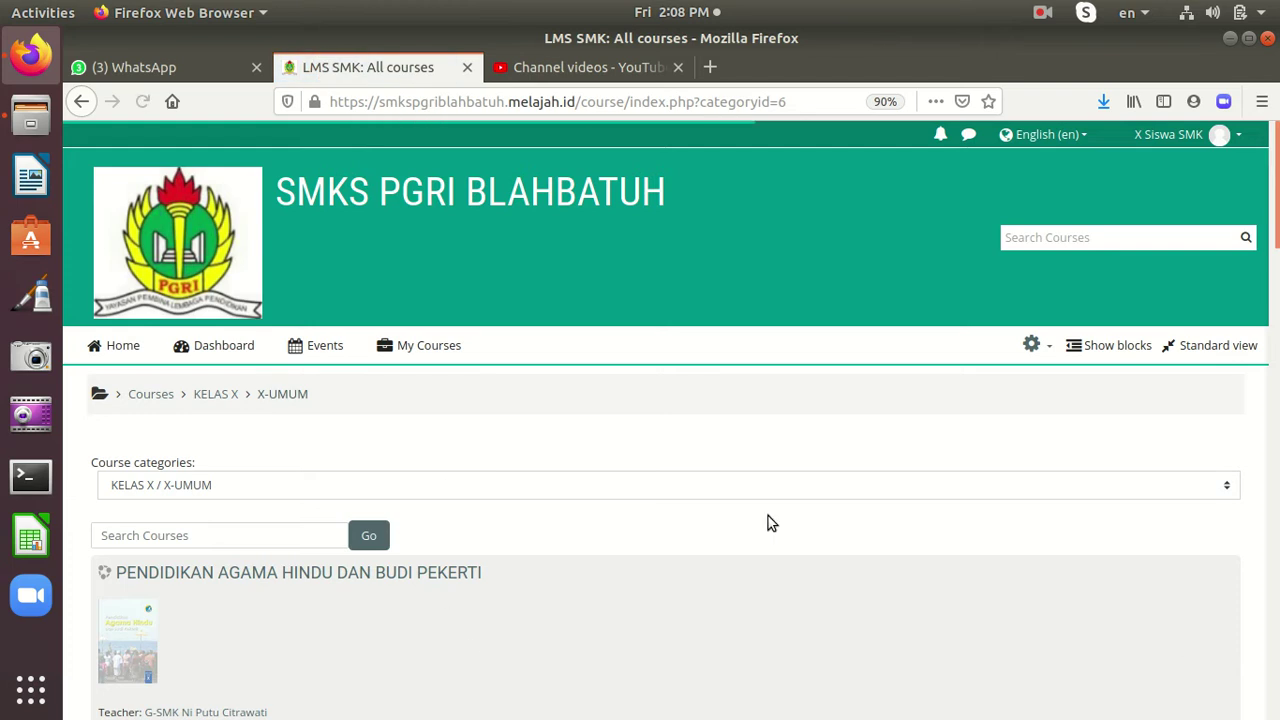
scroll(980, 712, down, 4)
scroll(980, 712, down, 12)
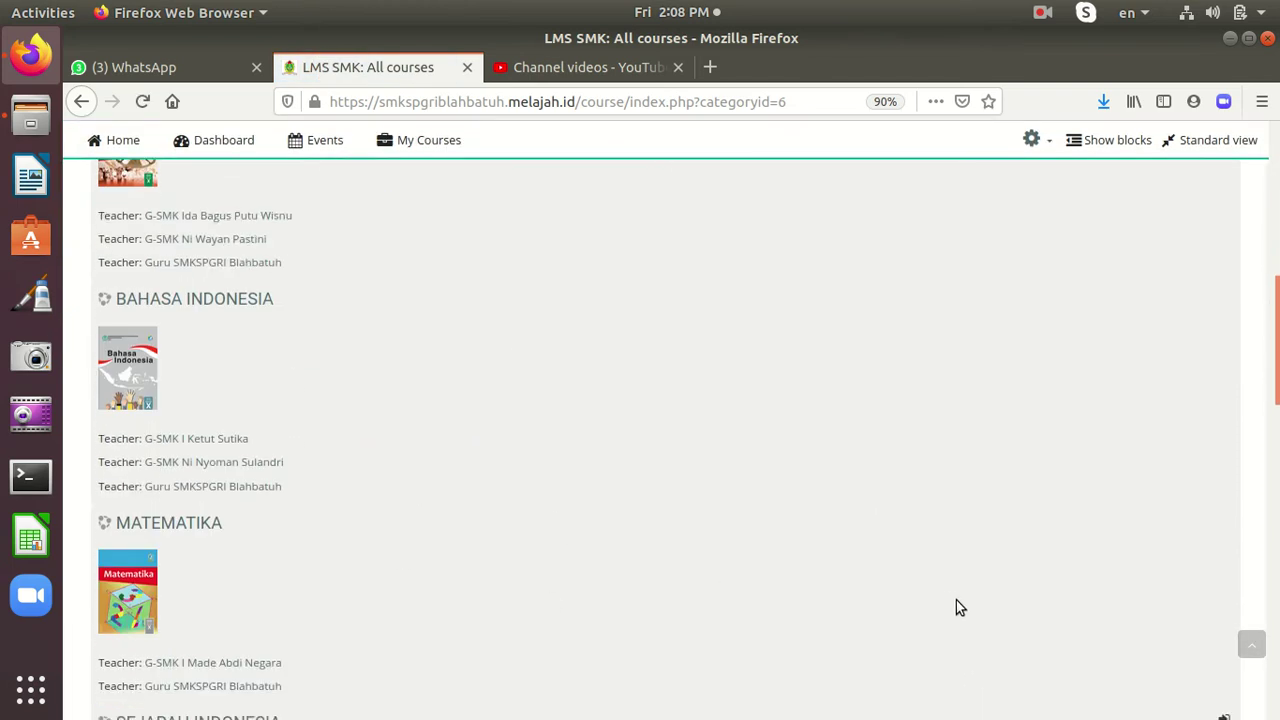
scroll(439, 548, down, 7)
click(200, 392)
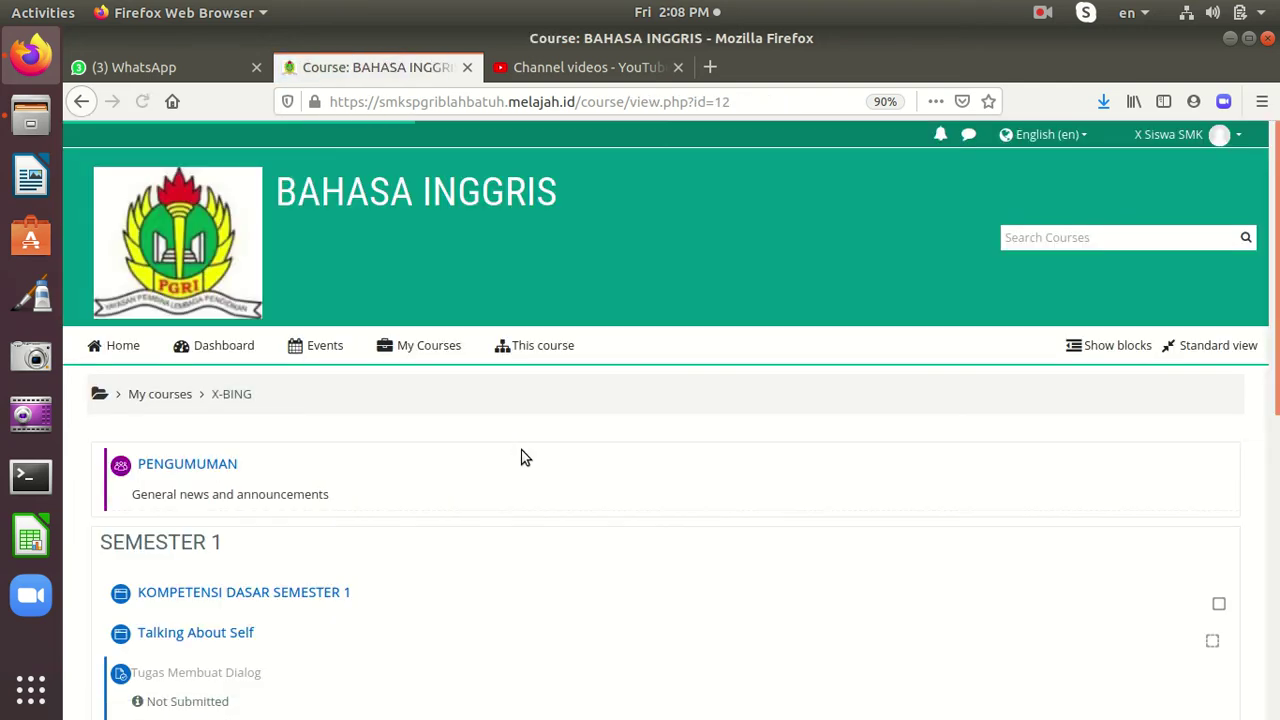
Open the KOMPETENSI DASAR SEMESTER 1 page of the English course and look through its competency table
scroll(516, 450, down, 3)
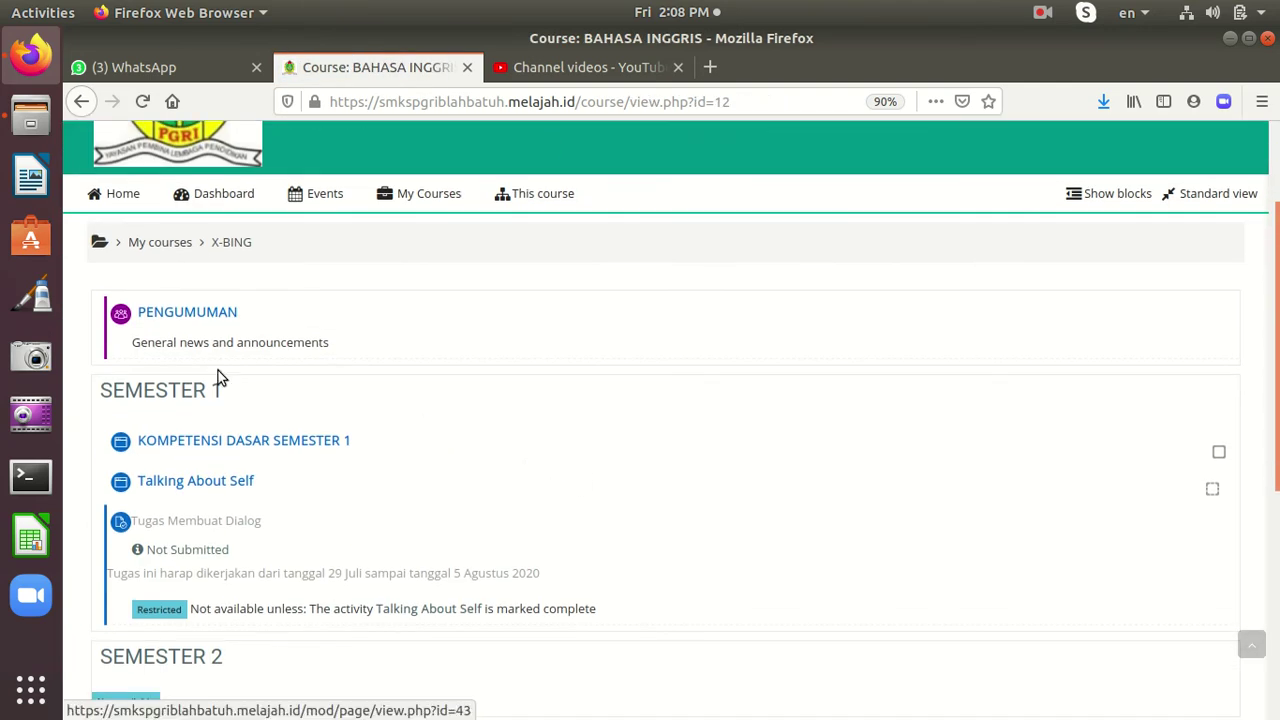
scroll(210, 460, down, 1)
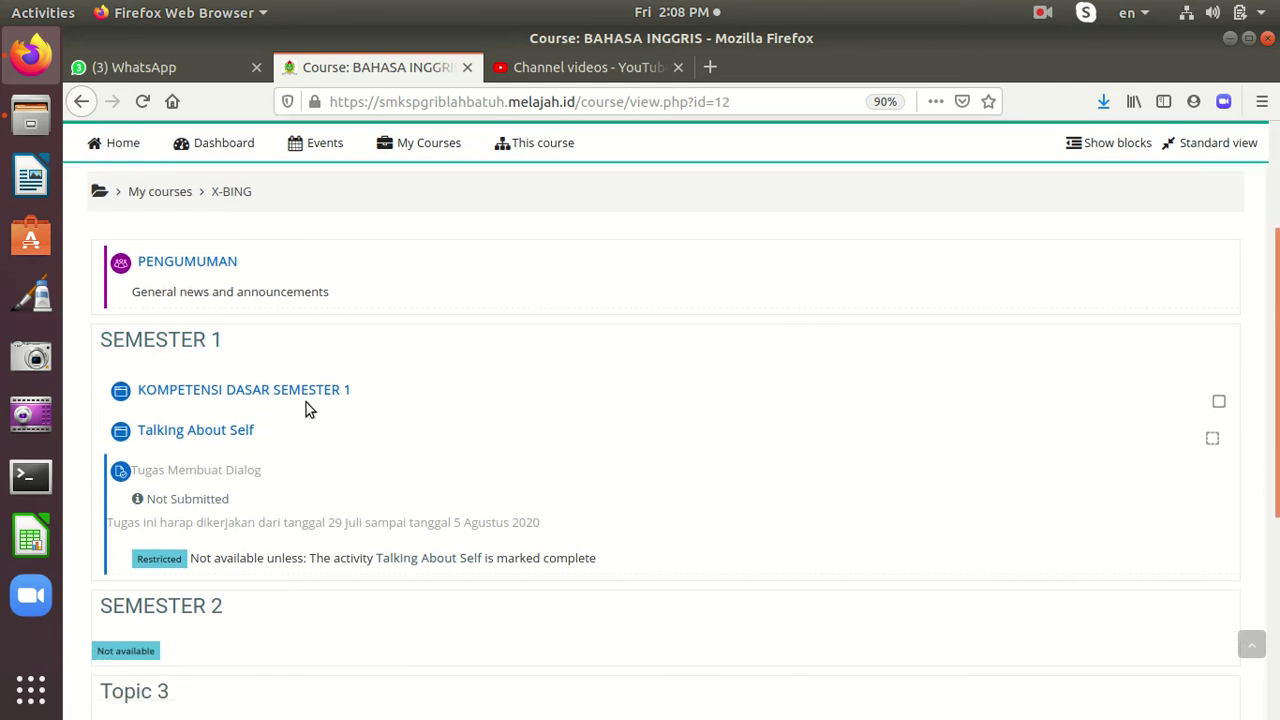
click(286, 393)
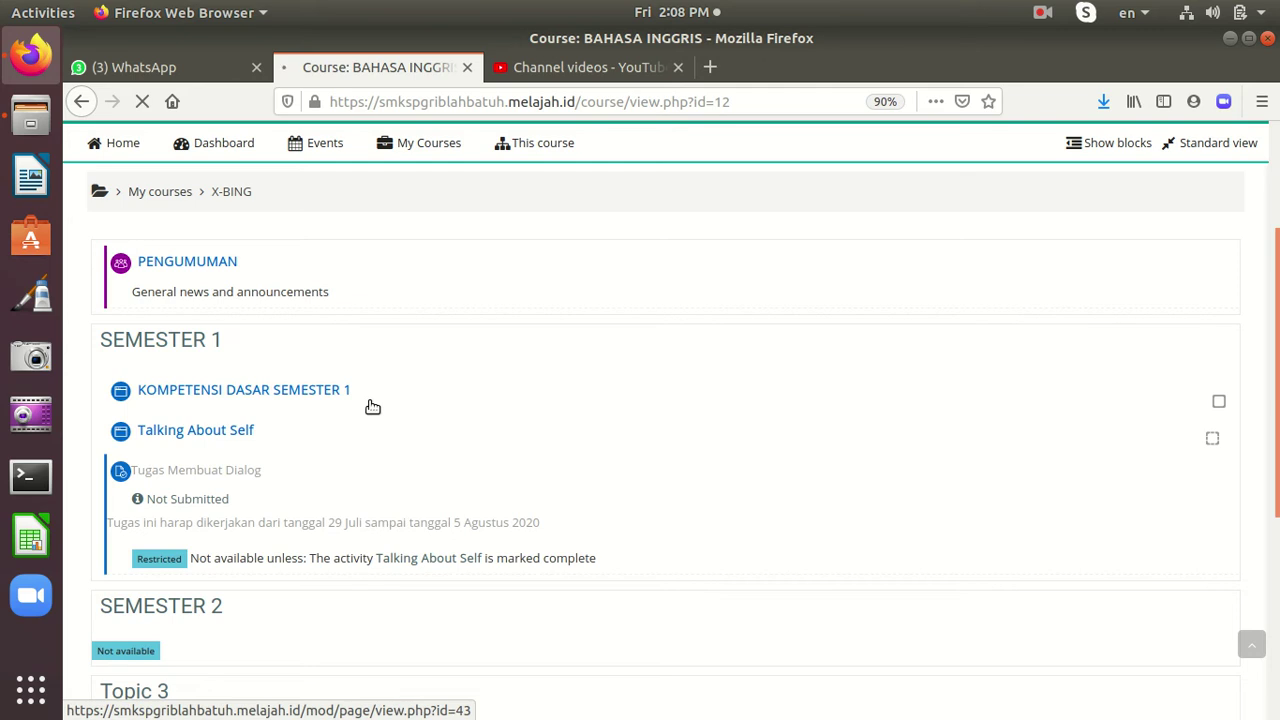
scroll(366, 403, down, 8)
scroll(374, 449, down, 15)
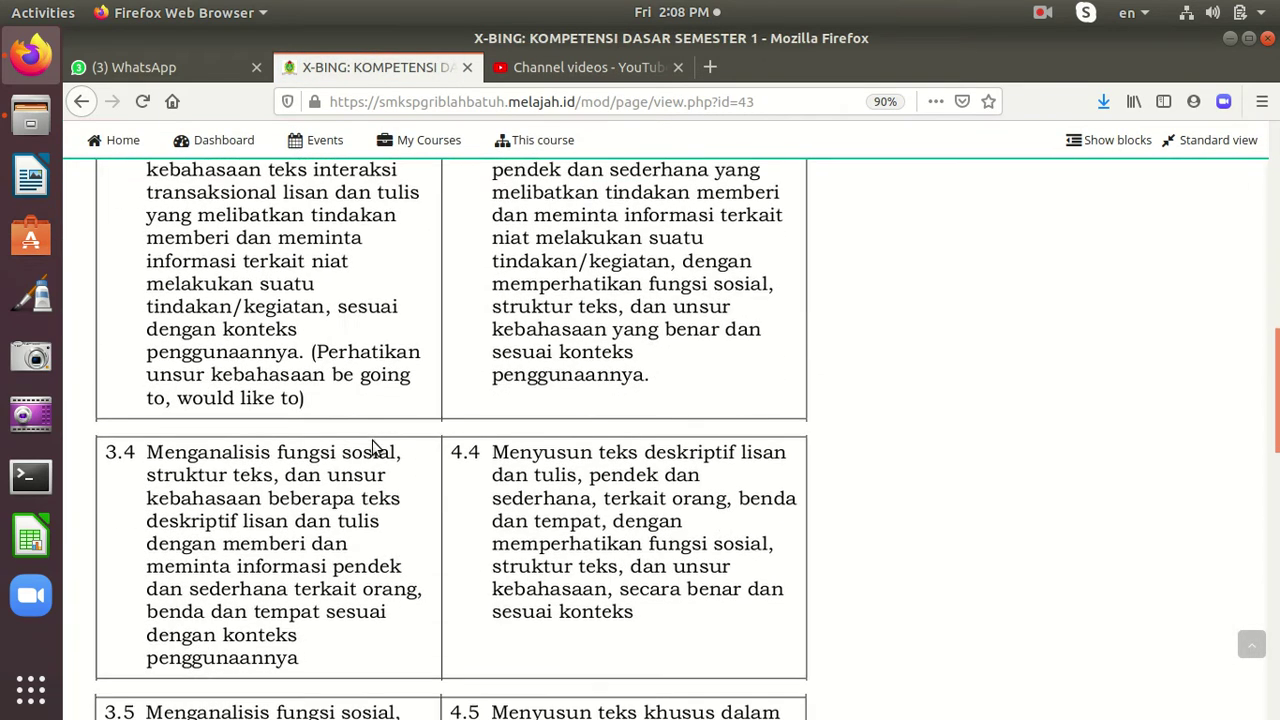
scroll(366, 446, up, 8)
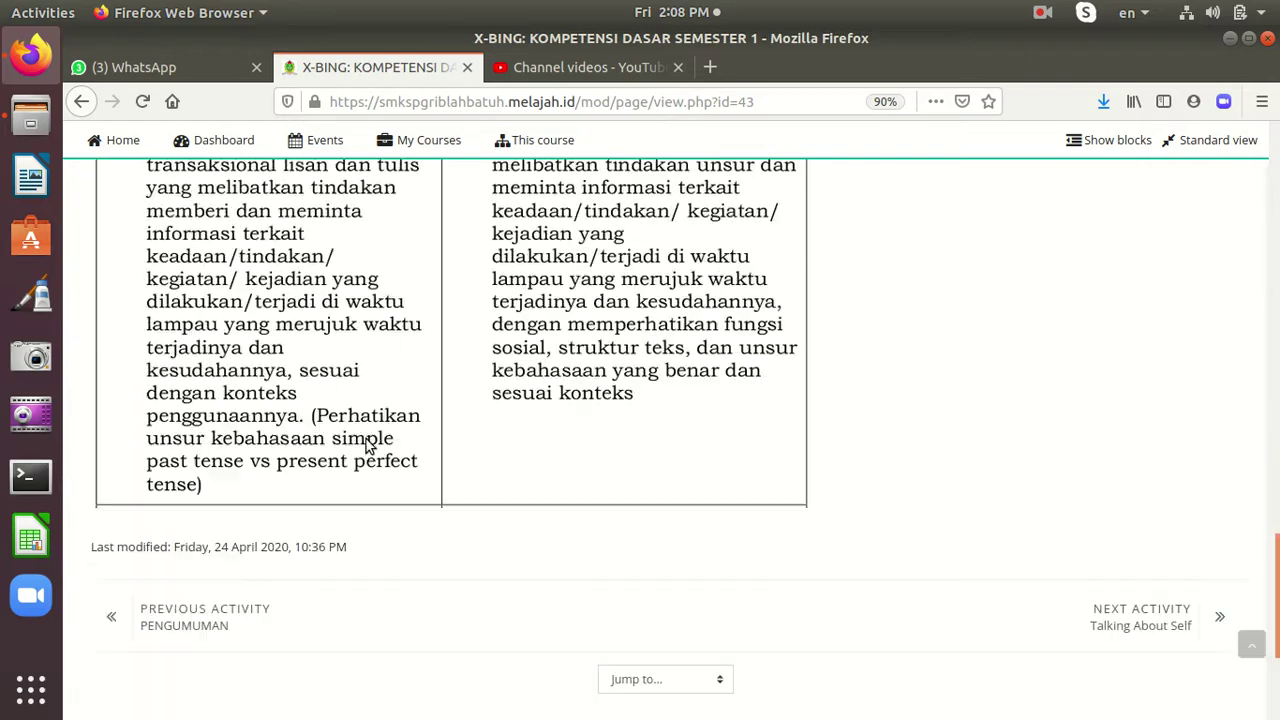
scroll(446, 534, up, 15)
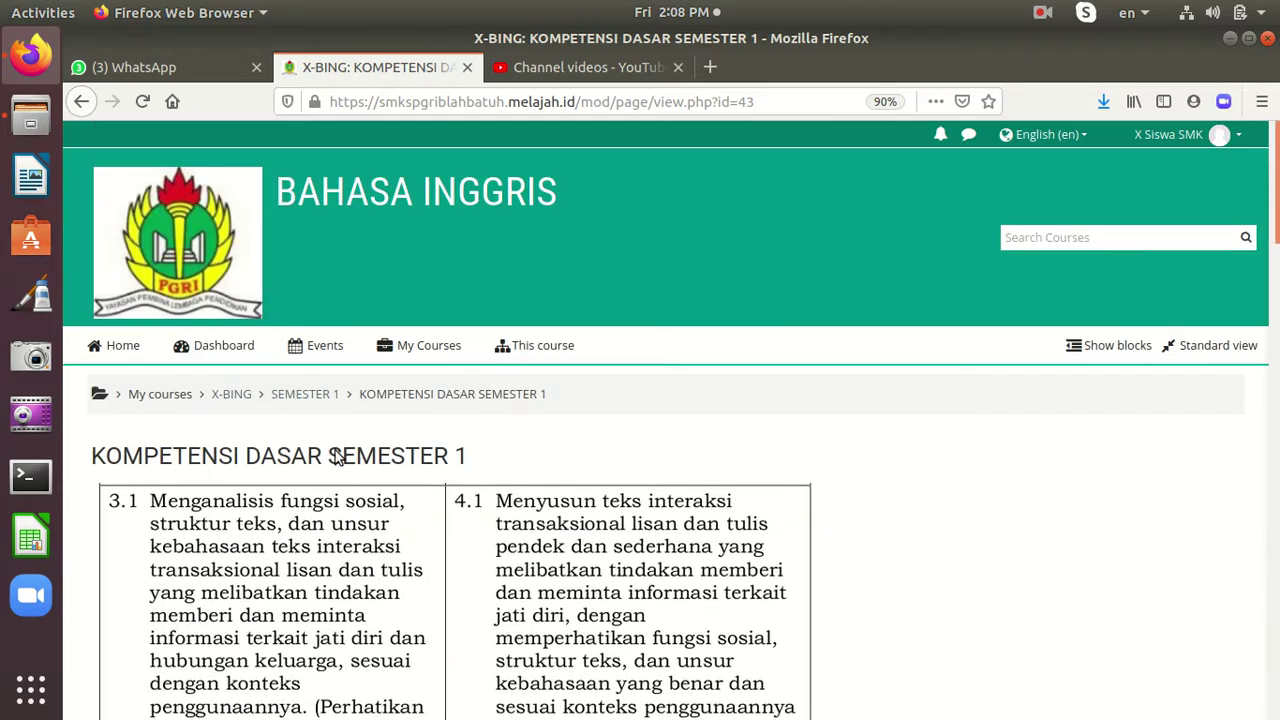
Return to the SEMESTER 1 section of the course and open the Talking About Self page to view its material
click(294, 396)
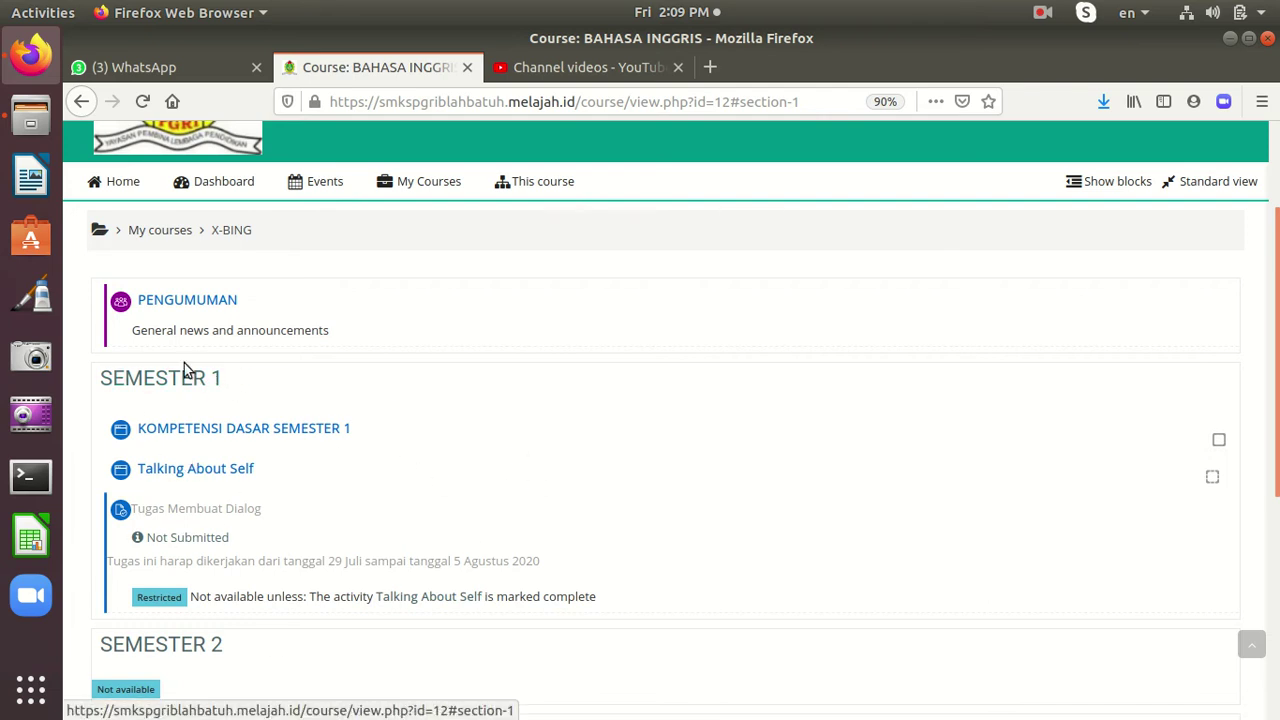
click(184, 478)
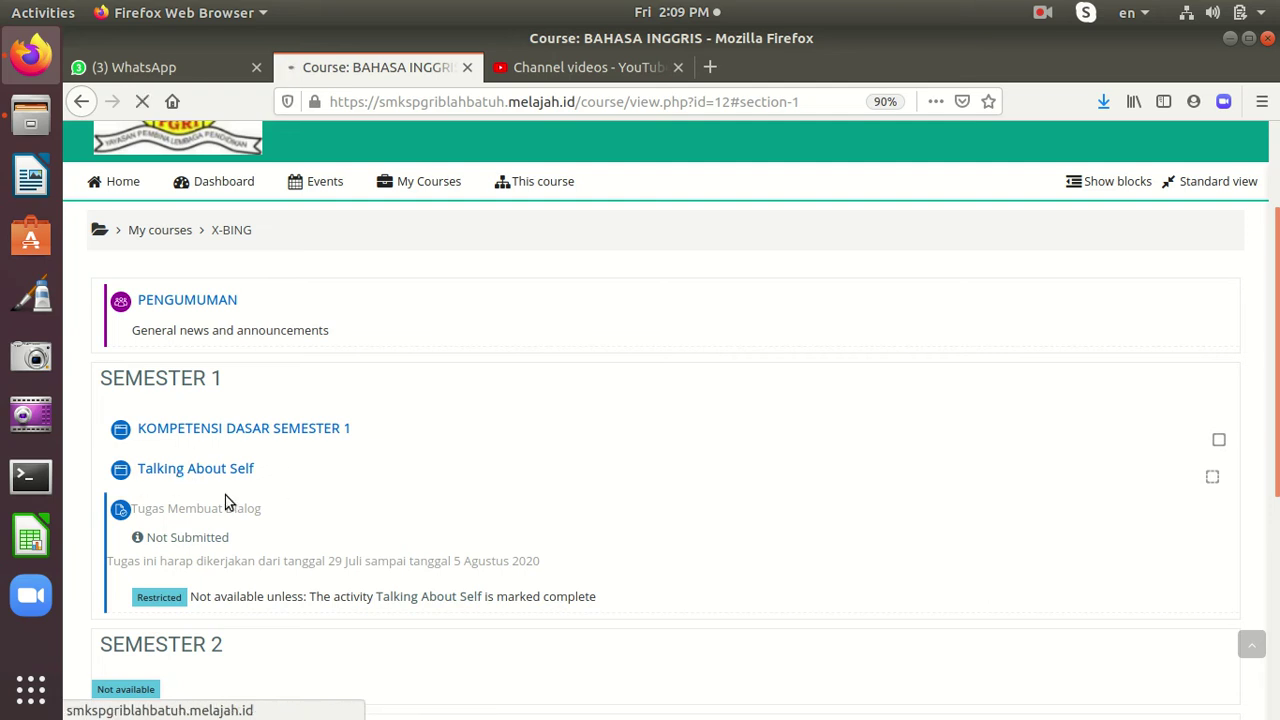
scroll(470, 460, down, 2)
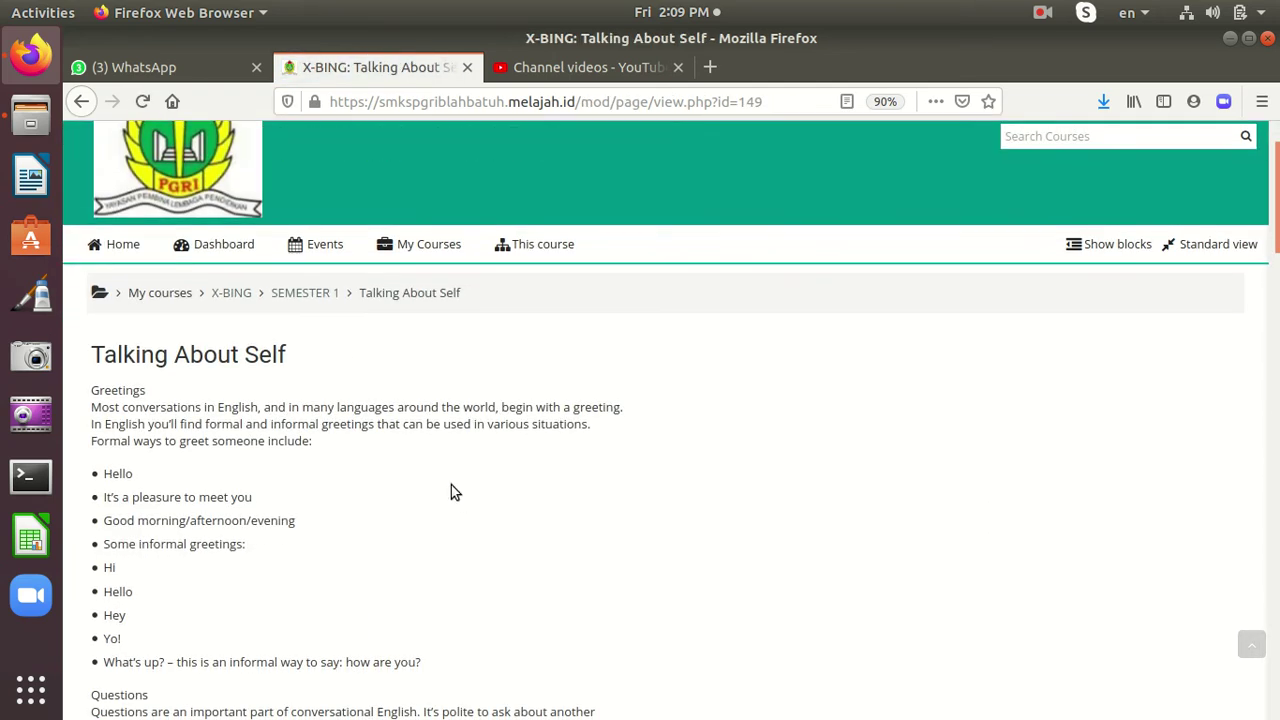
scroll(460, 495, down, 2)
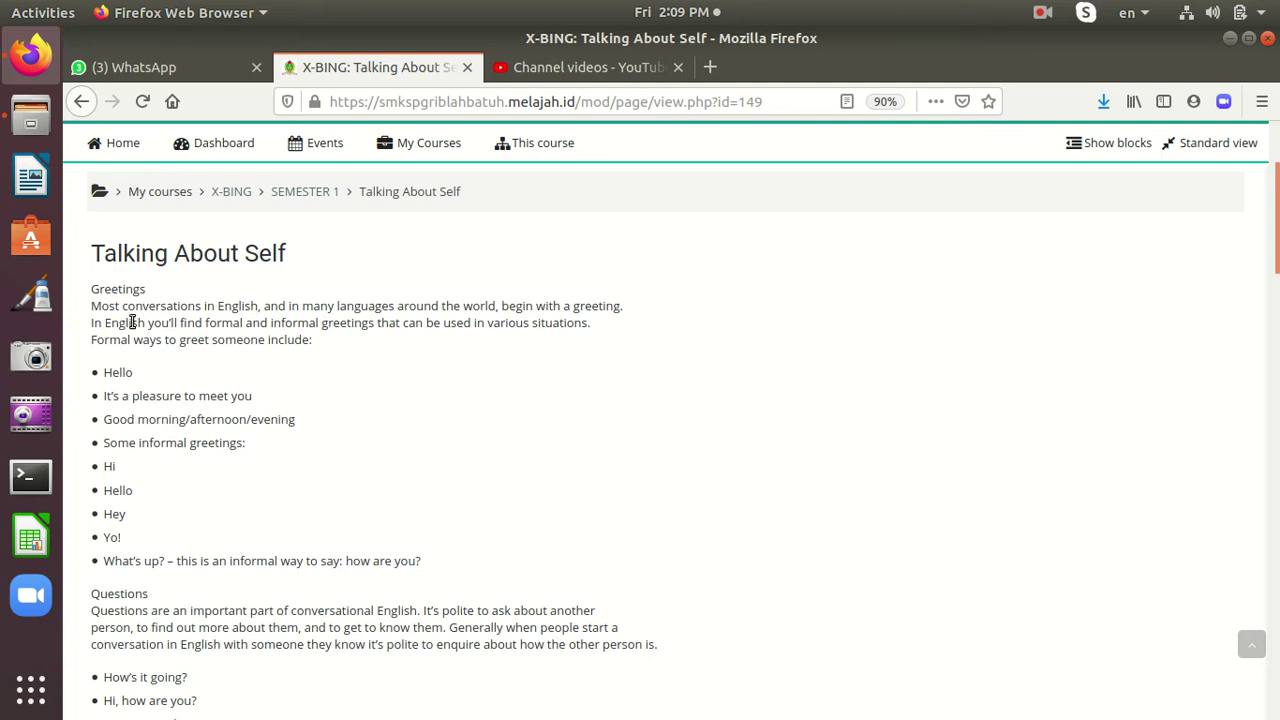
Go back to the course, reopen Talking About Self from the restricted Tugas Membuat Dialog assignment's condition, and read its greetings and questions material
click(80, 101)
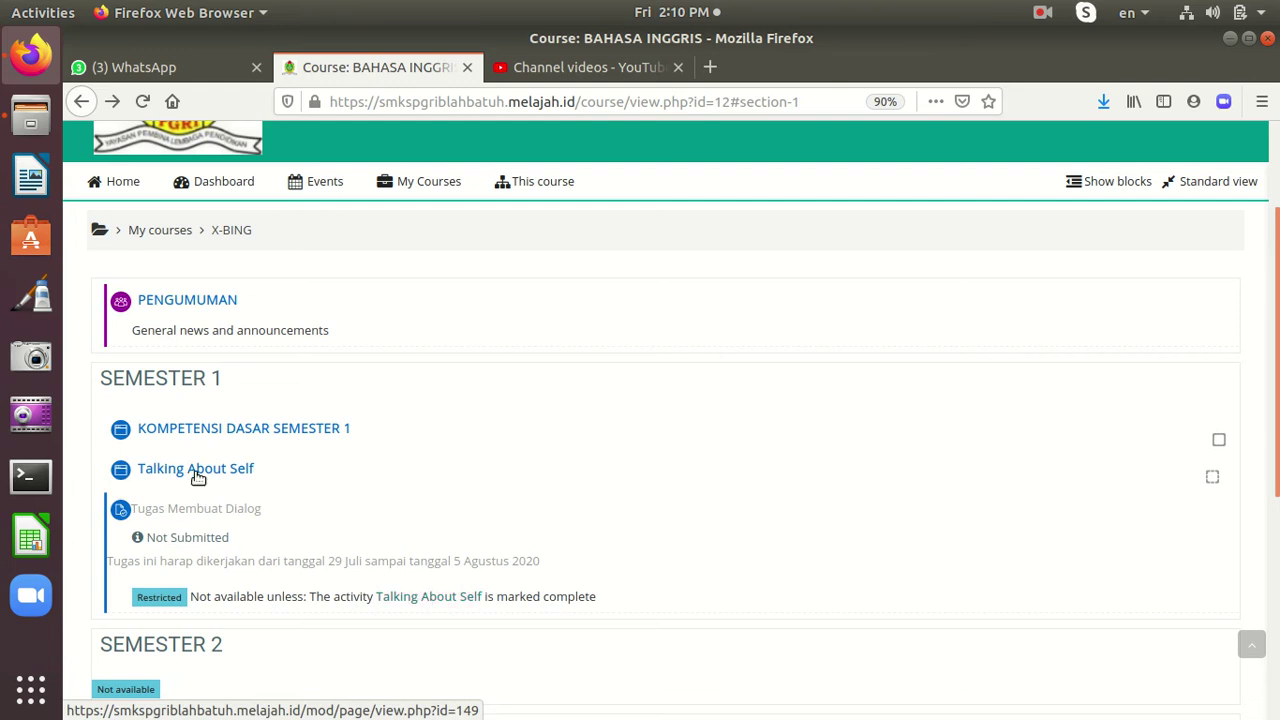
click(445, 597)
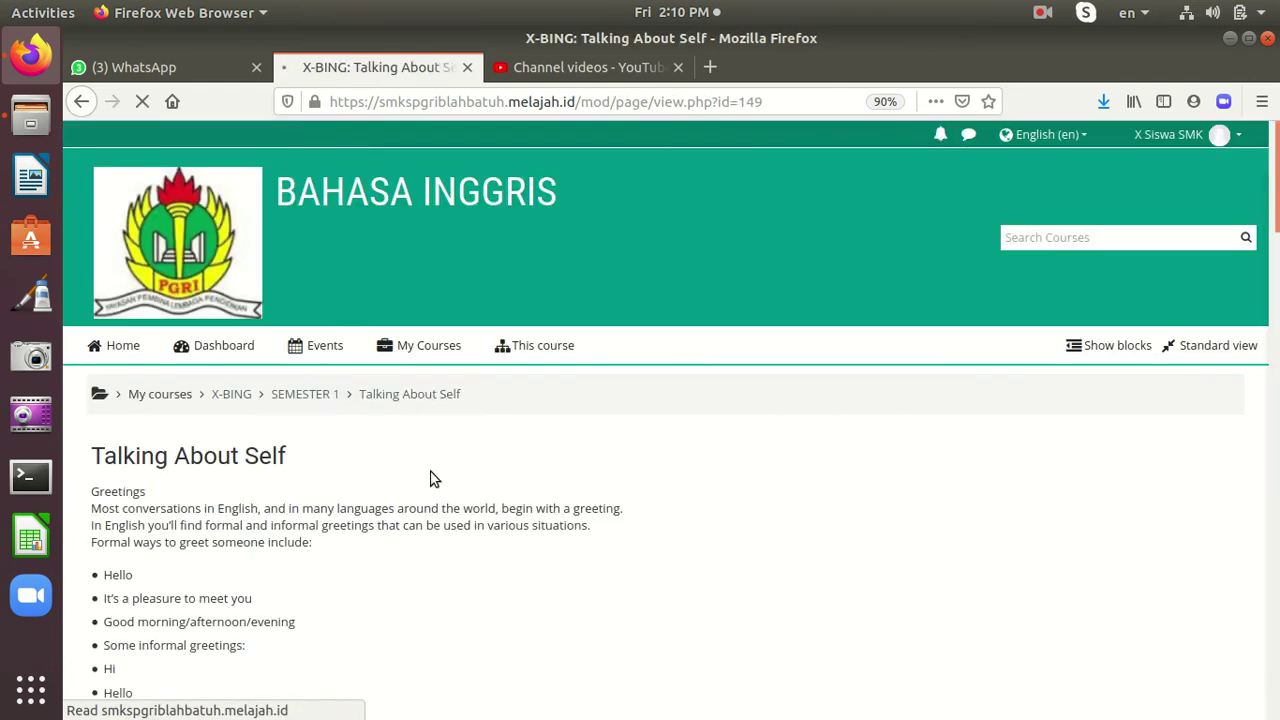
scroll(165, 497, down, 2)
scroll(266, 466, down, 2)
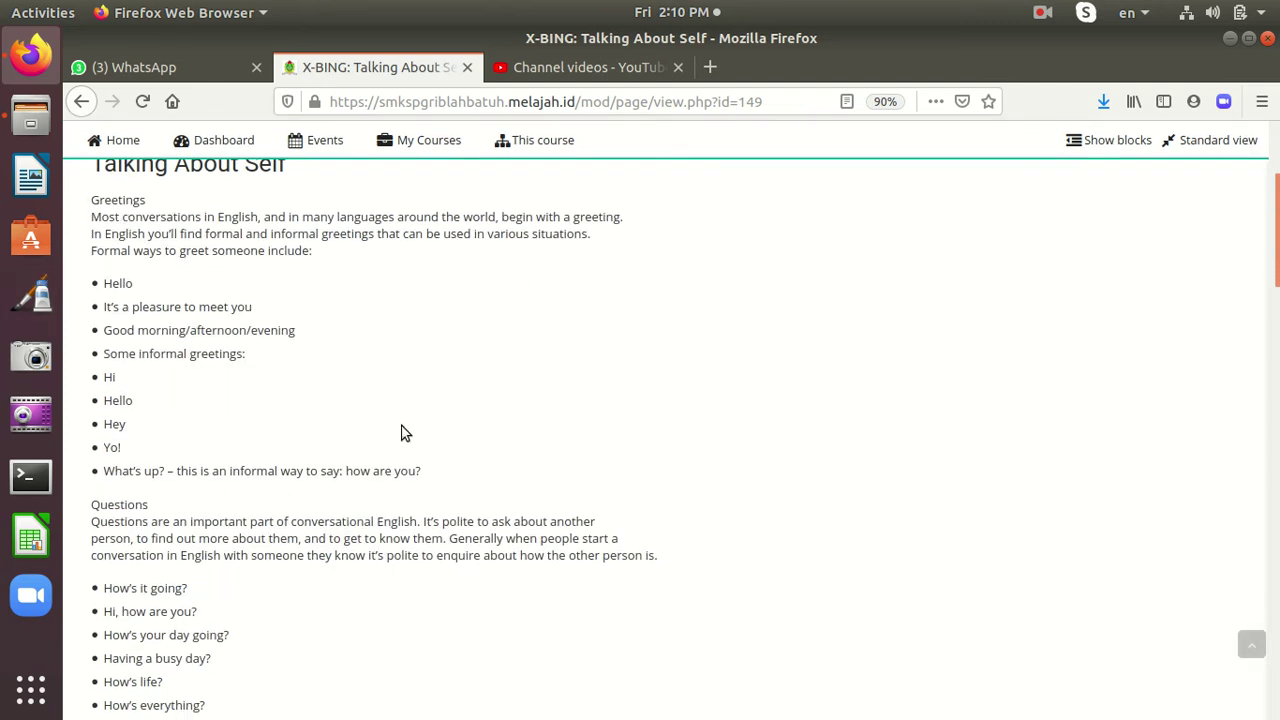
scroll(406, 431, down, 1)
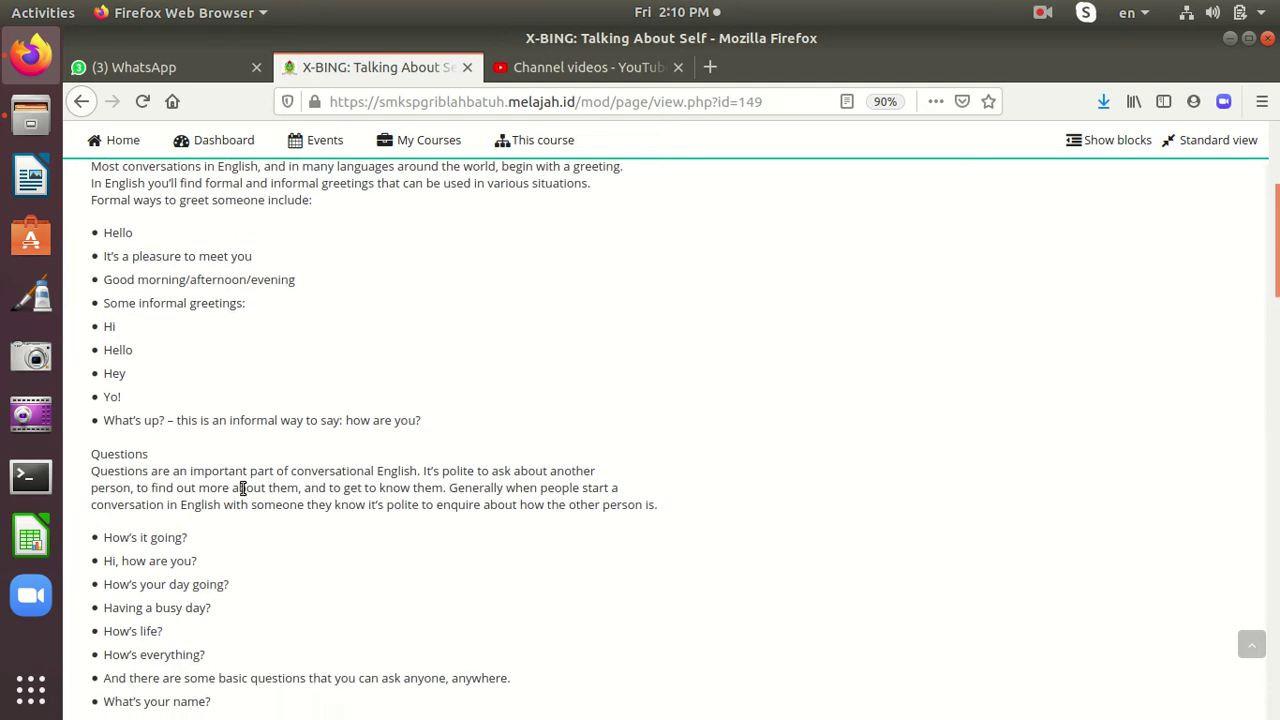
scroll(206, 535, down, 1)
scroll(266, 538, down, 6)
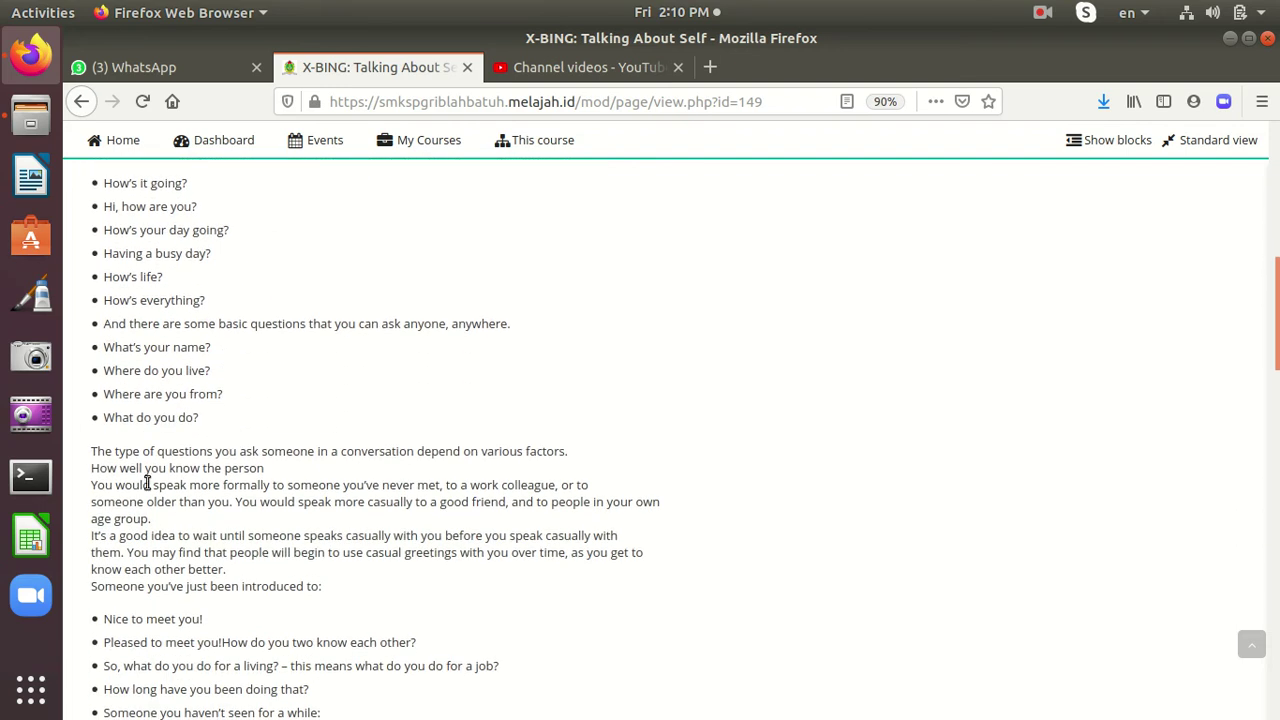
Read the rest of the Talking About Self page, covering question and answer phrases, the sample dialogue and the email from Hannah
scroll(145, 478, down, 2)
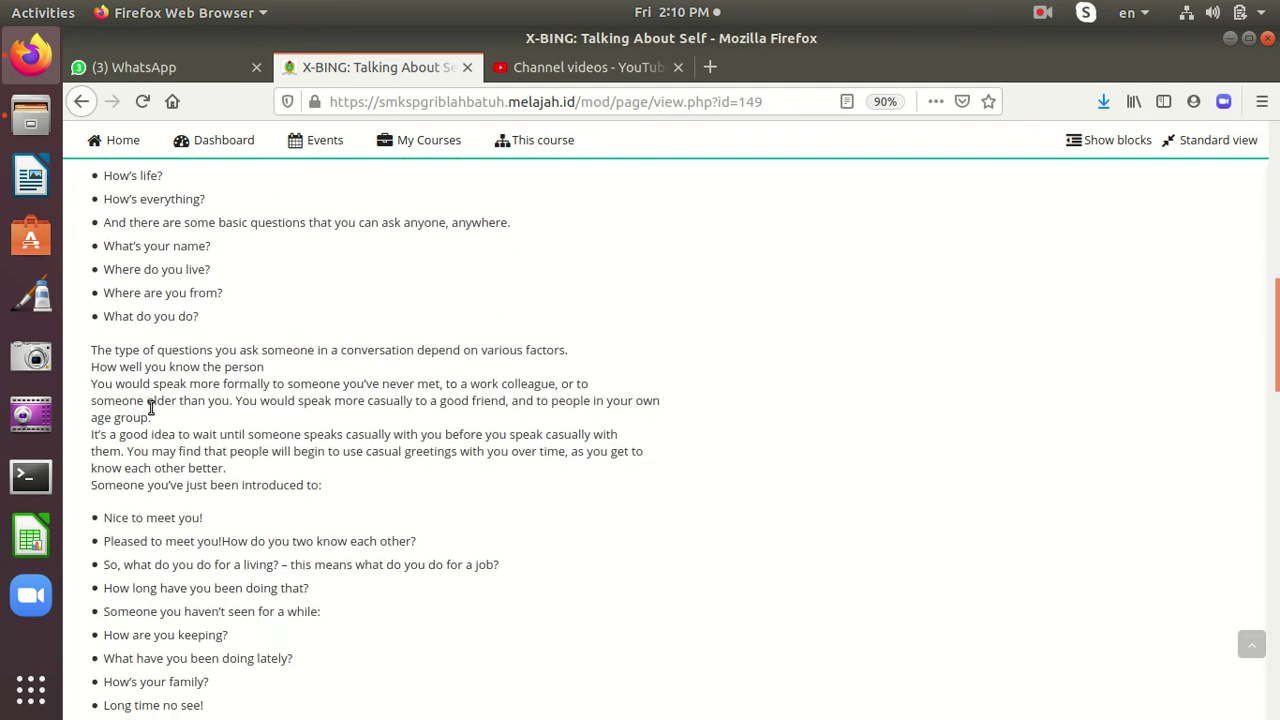
scroll(179, 442, down, 2)
scroll(113, 521, down, 2)
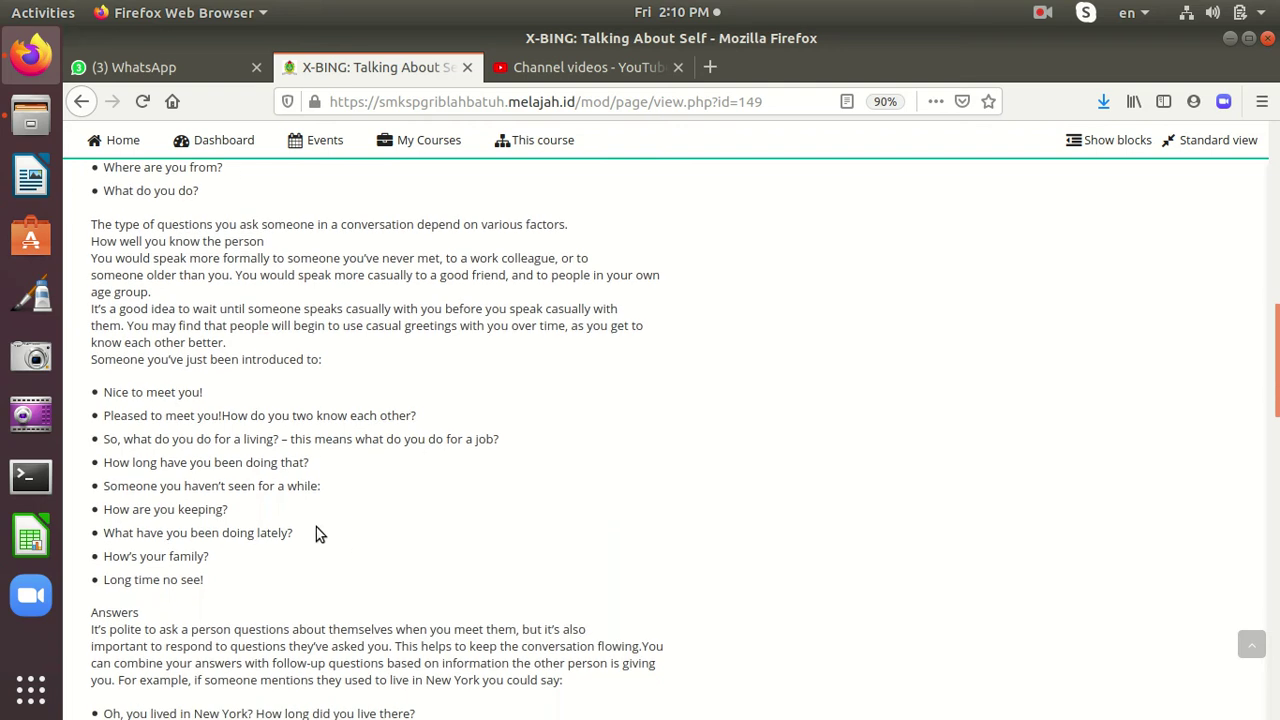
scroll(265, 575, down, 8)
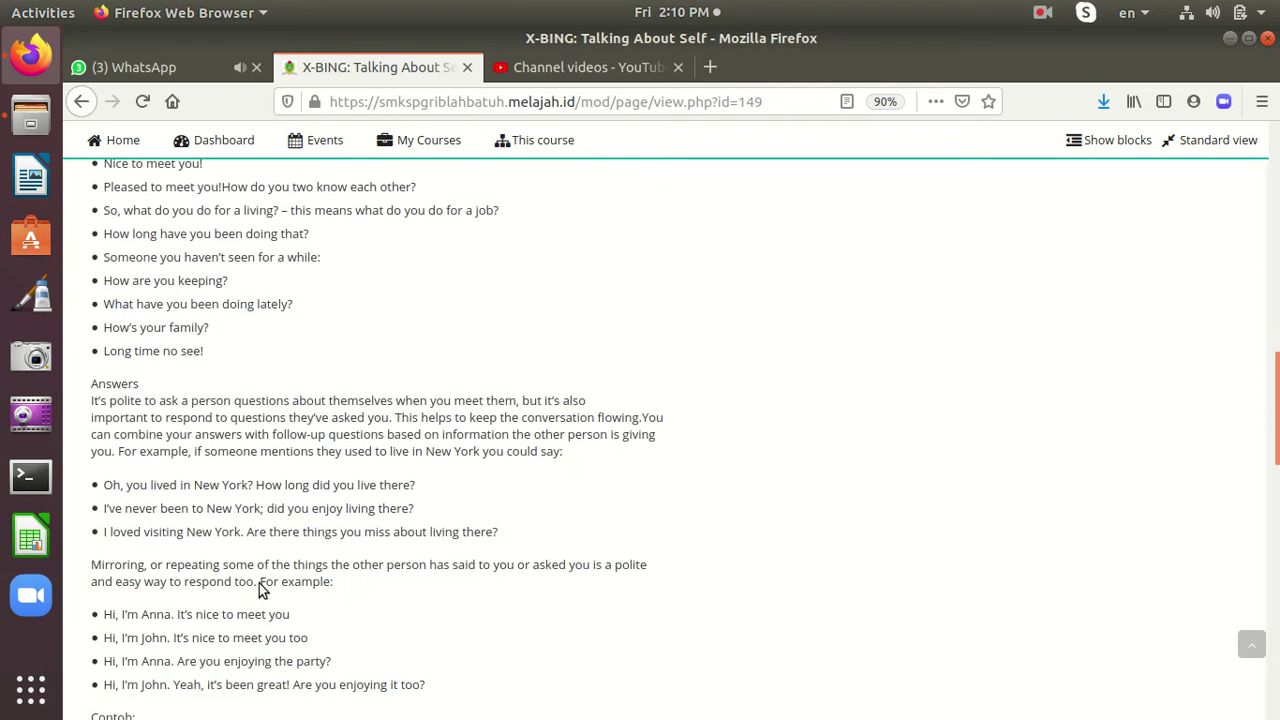
scroll(265, 640, down, 1)
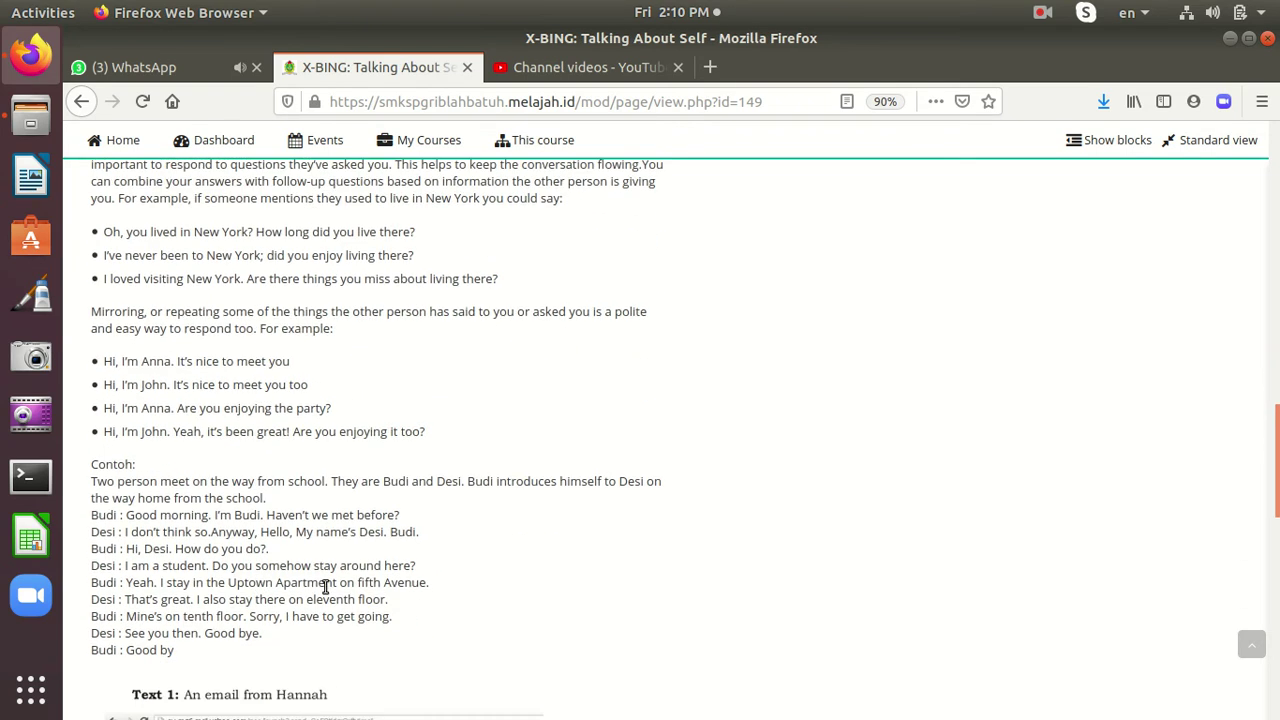
scroll(270, 514, down, 4)
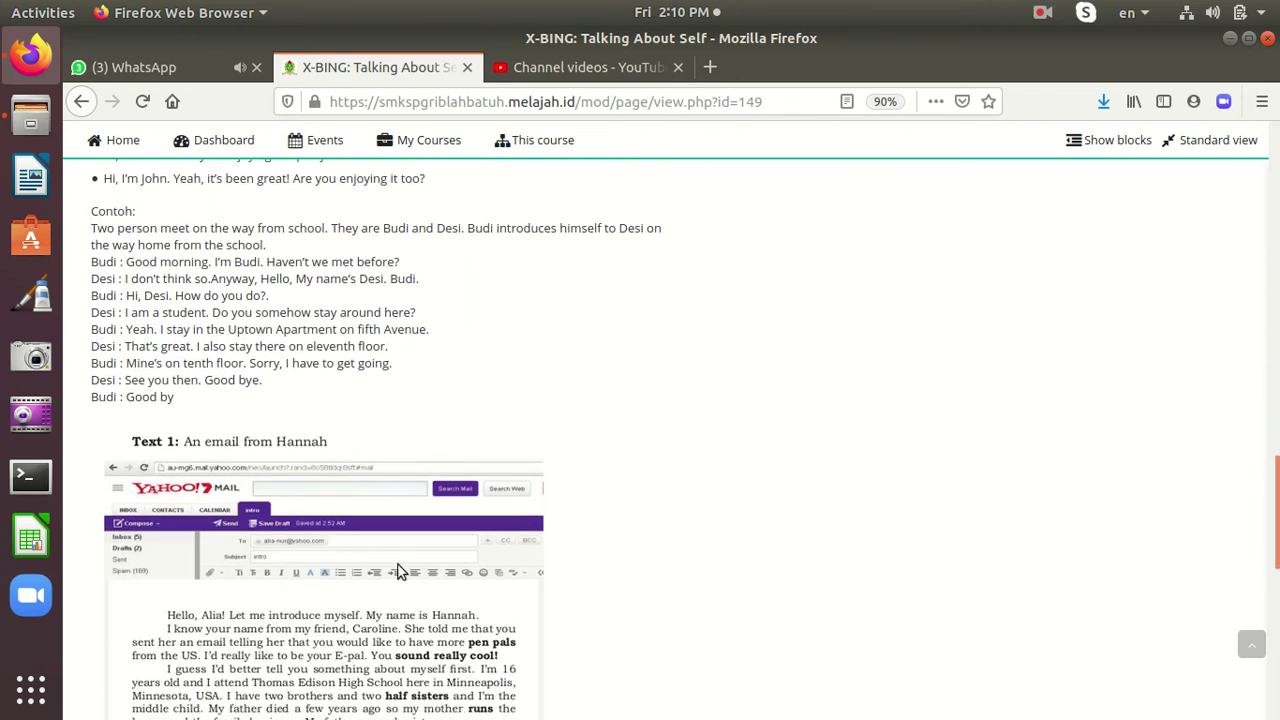
scroll(178, 515, down, 2)
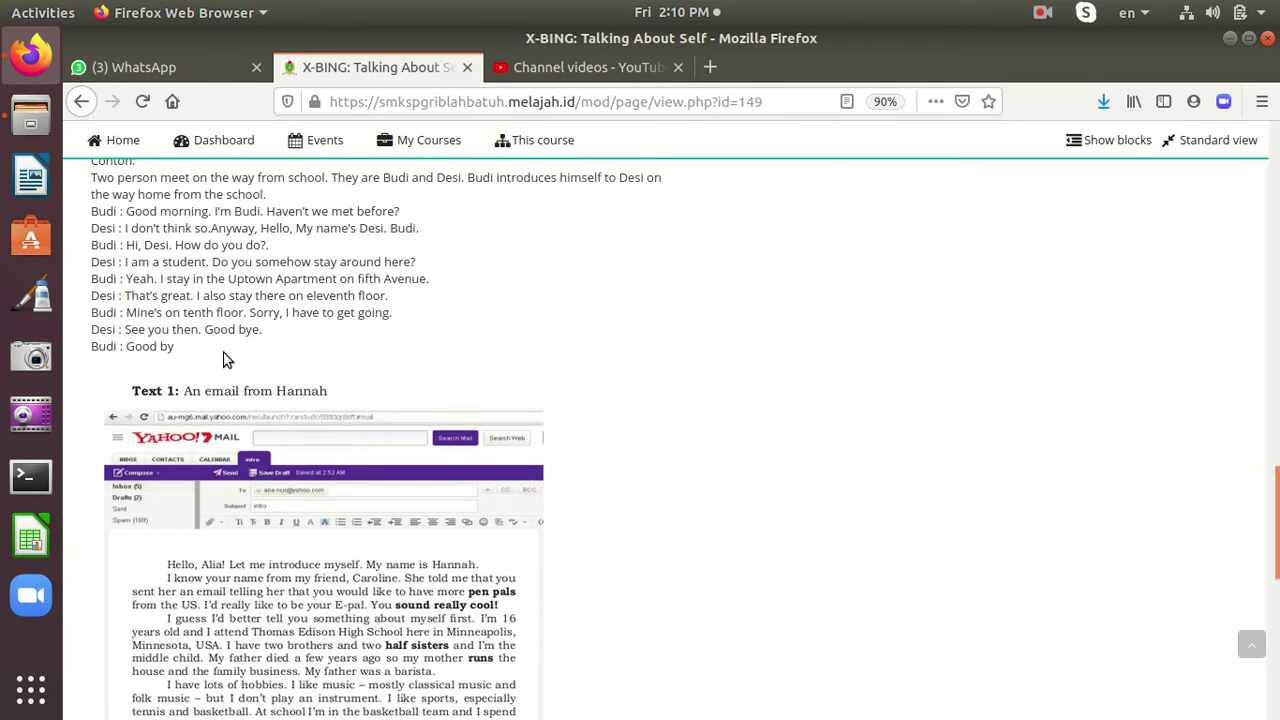
scroll(408, 545, down, 2)
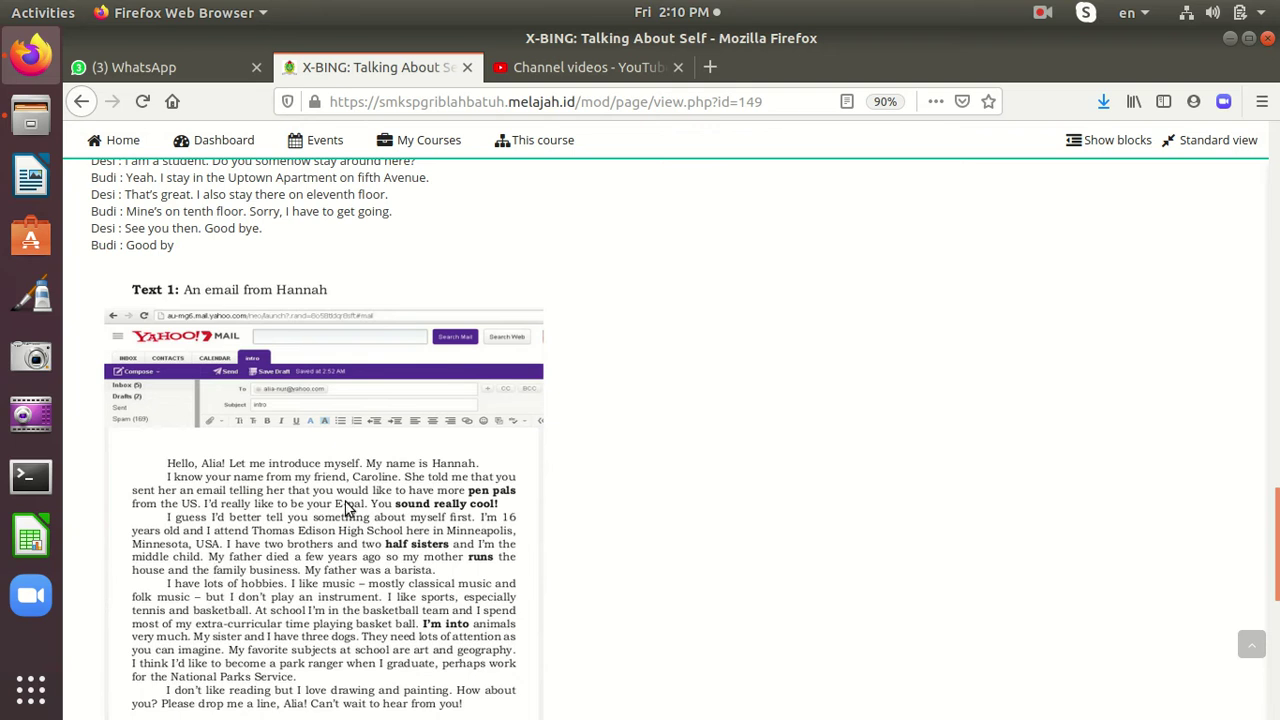
scroll(357, 485, down, 2)
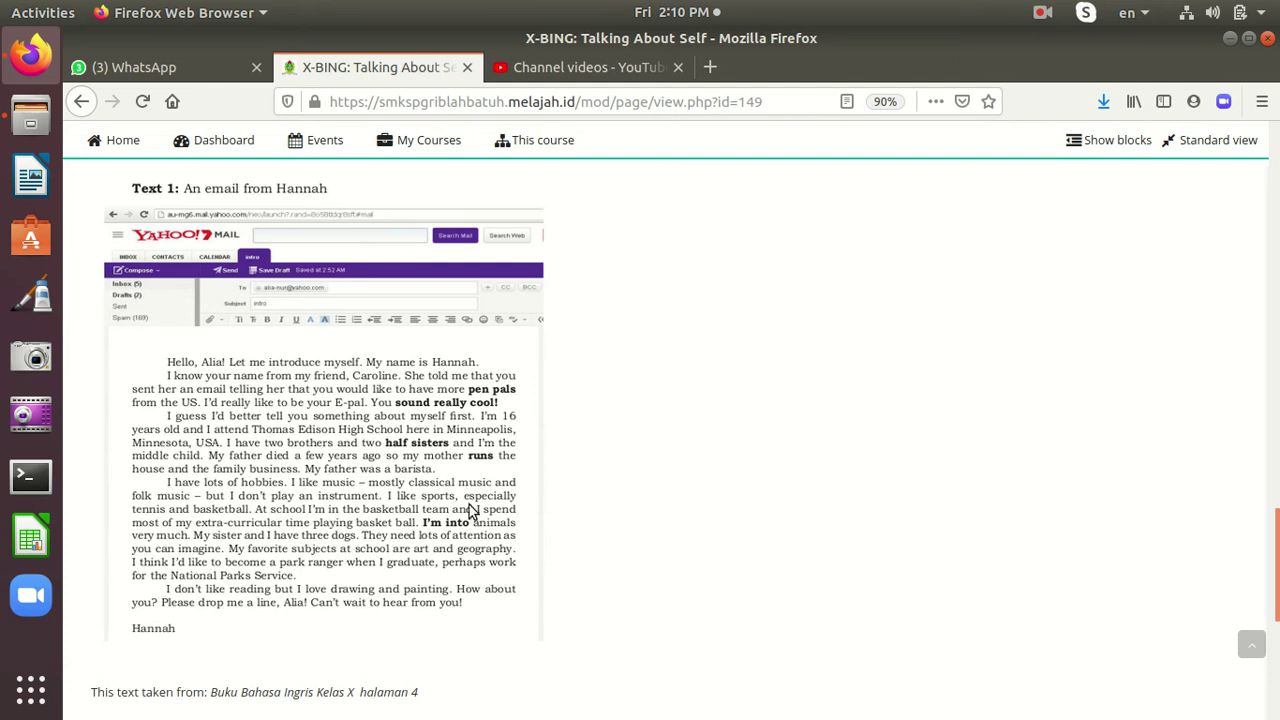
scroll(265, 645, down, 2)
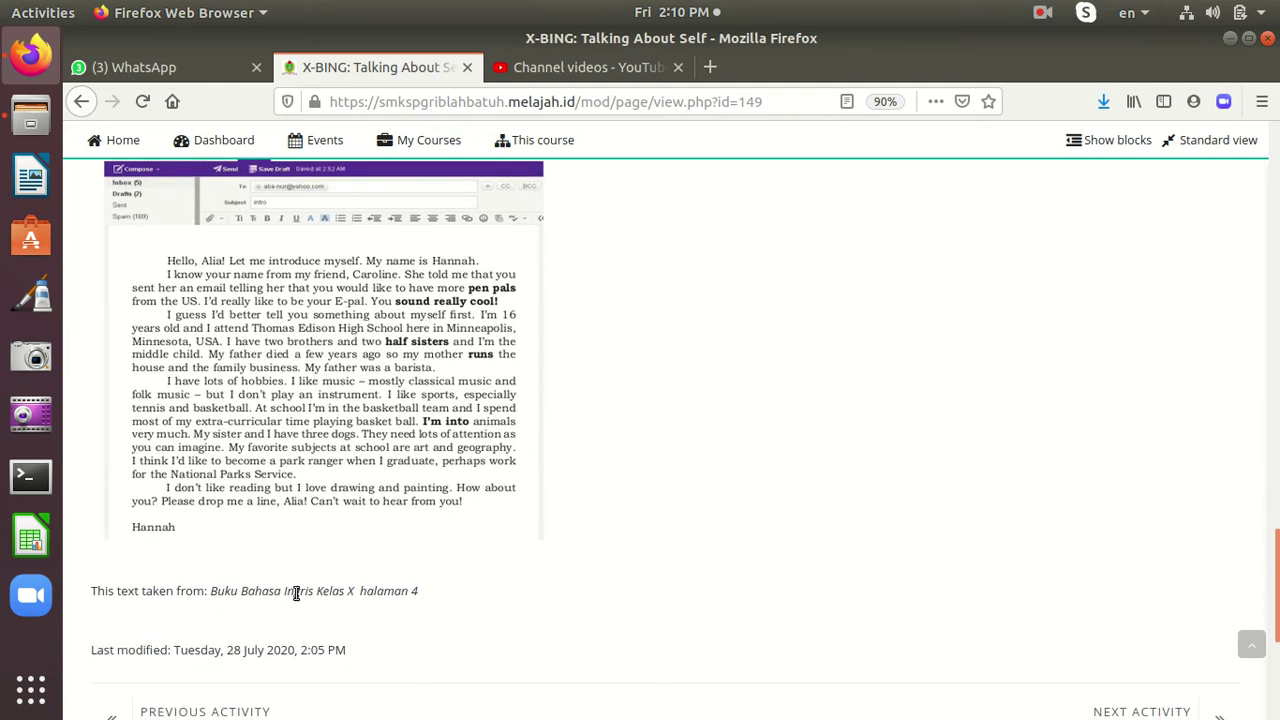
scroll(410, 440, up, 2)
scroll(318, 426, up, 1)
scroll(320, 420, down, 6)
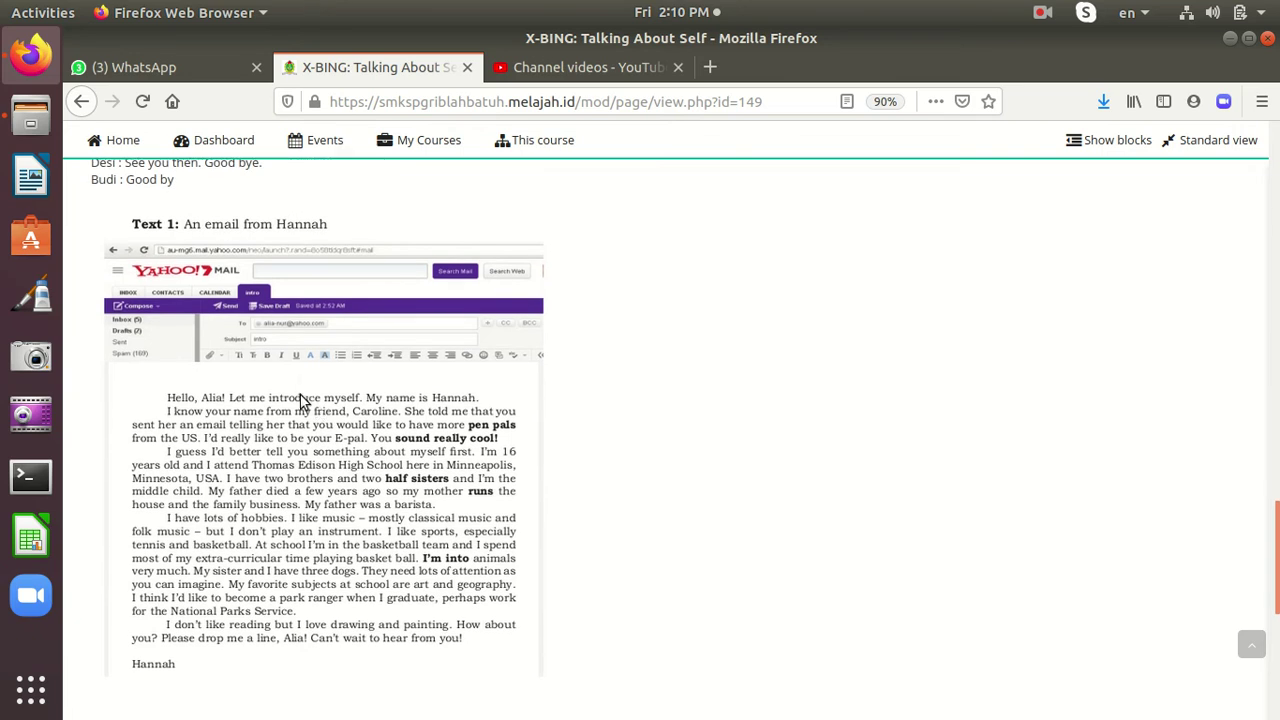
scroll(327, 403, down, 2)
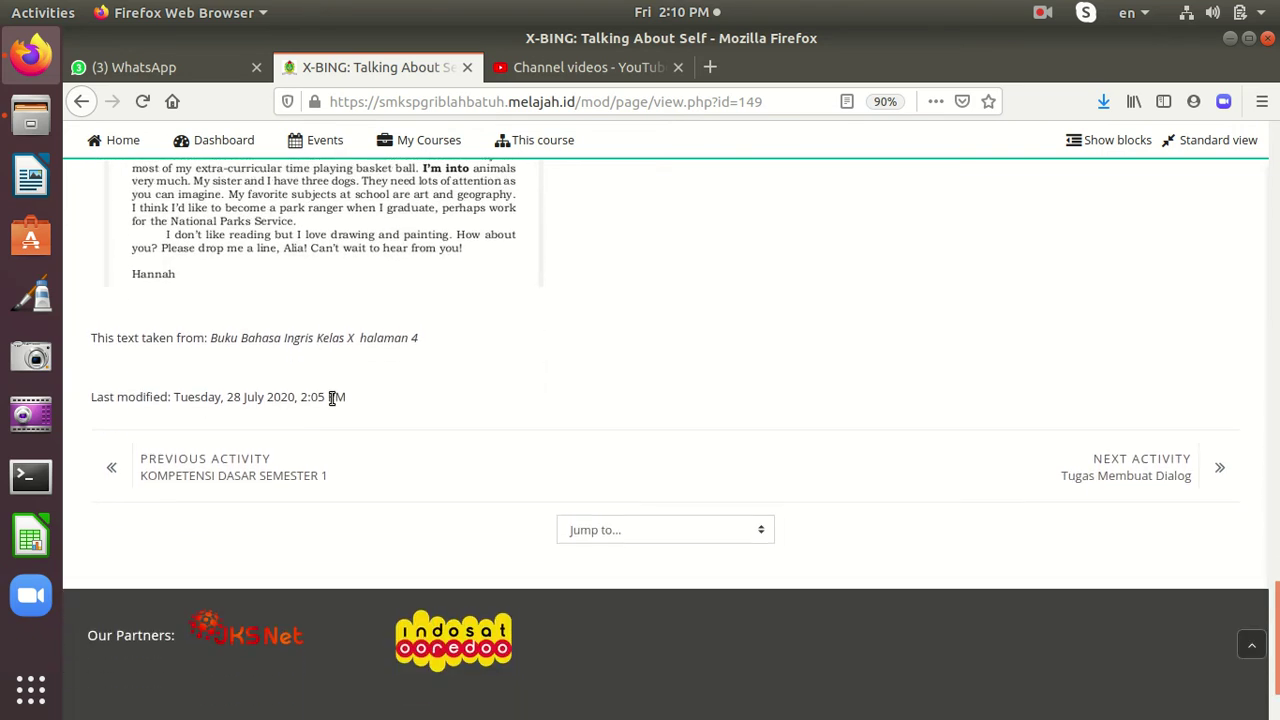
Open the next activity, Tugas Membuat Dialog, look at its submission status, and return to the SEMESTER 1 section
click(1118, 483)
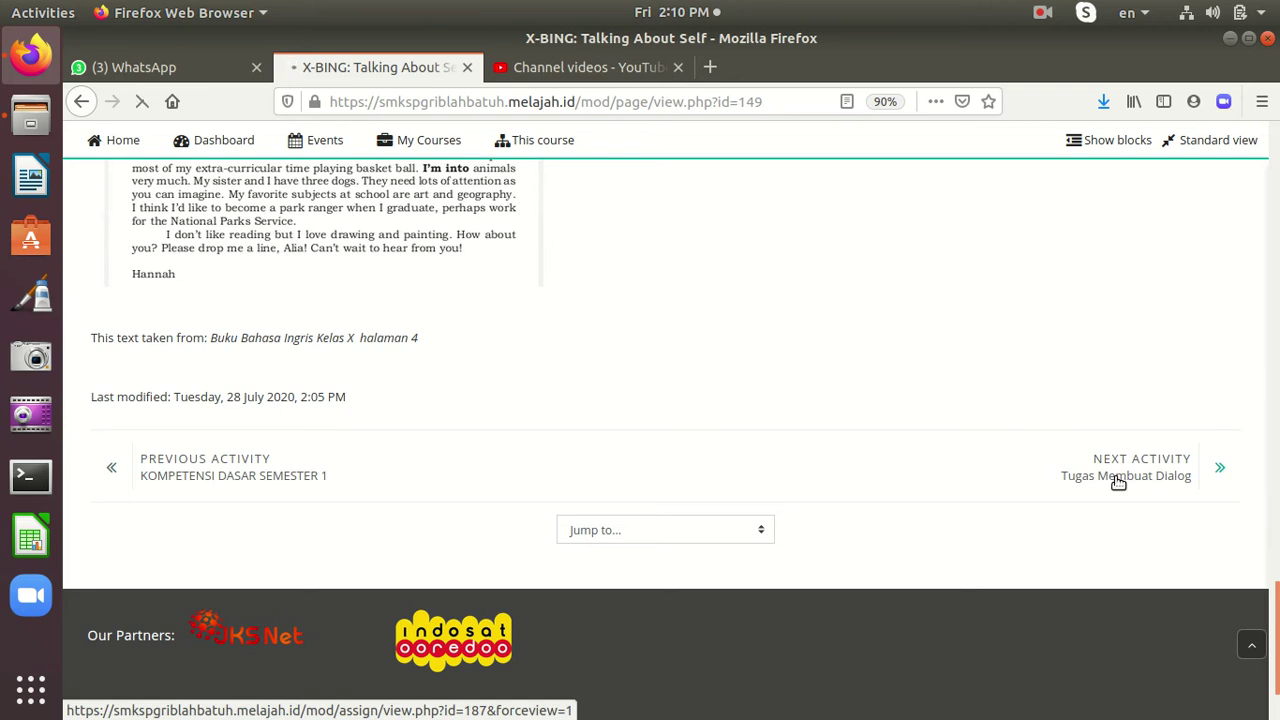
scroll(404, 397, down, 3)
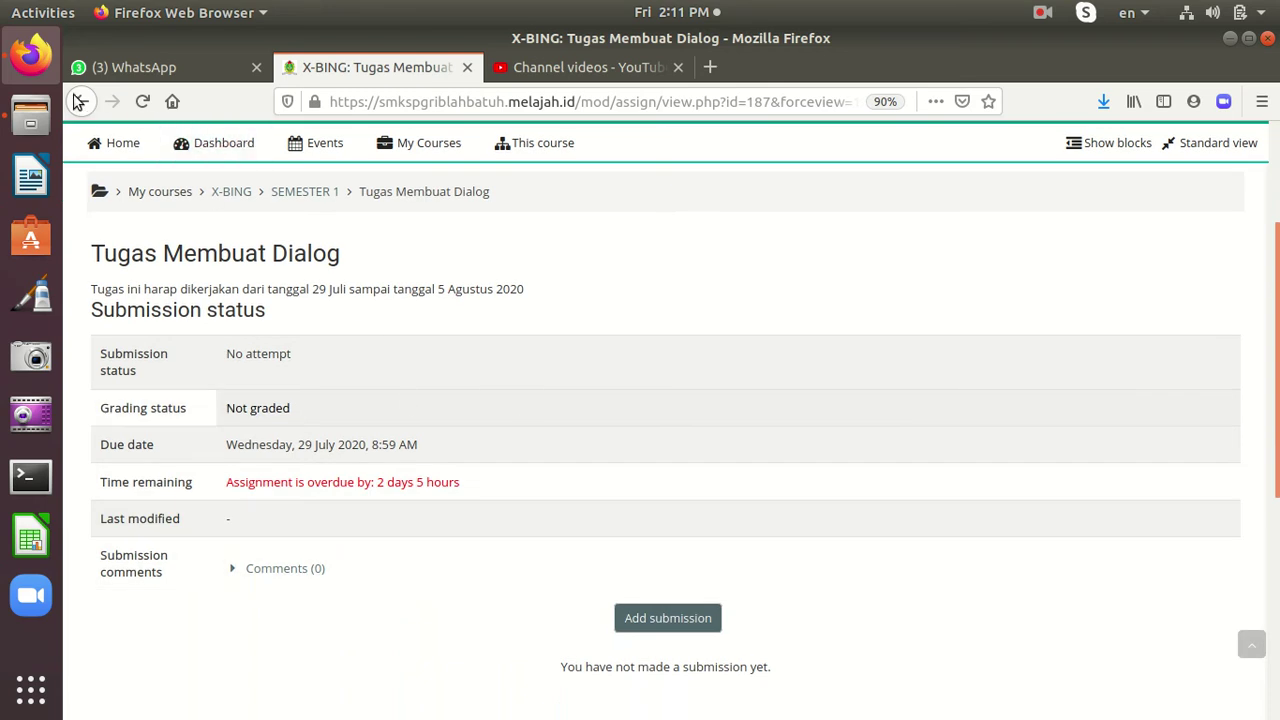
click(314, 200)
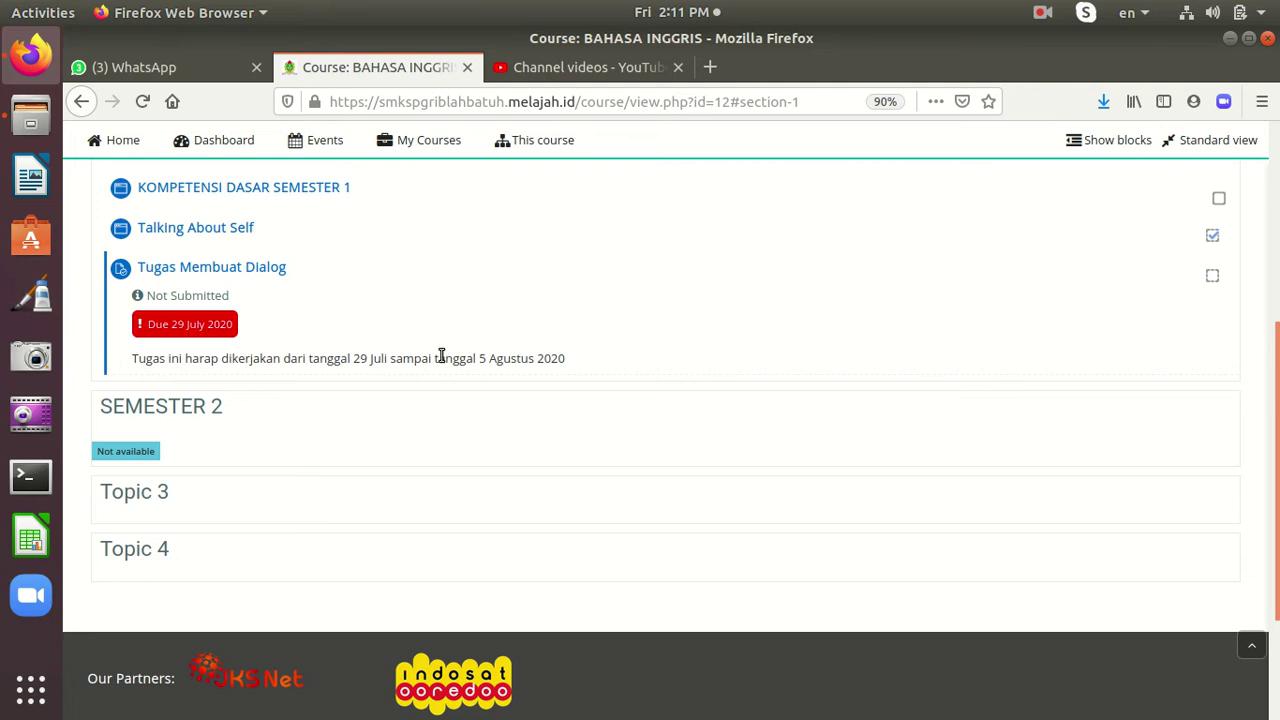
Reopen the Tugas Membuat Dialog assignment from the SEMESTER 1 section and examine its due date and submission details
click(240, 270)
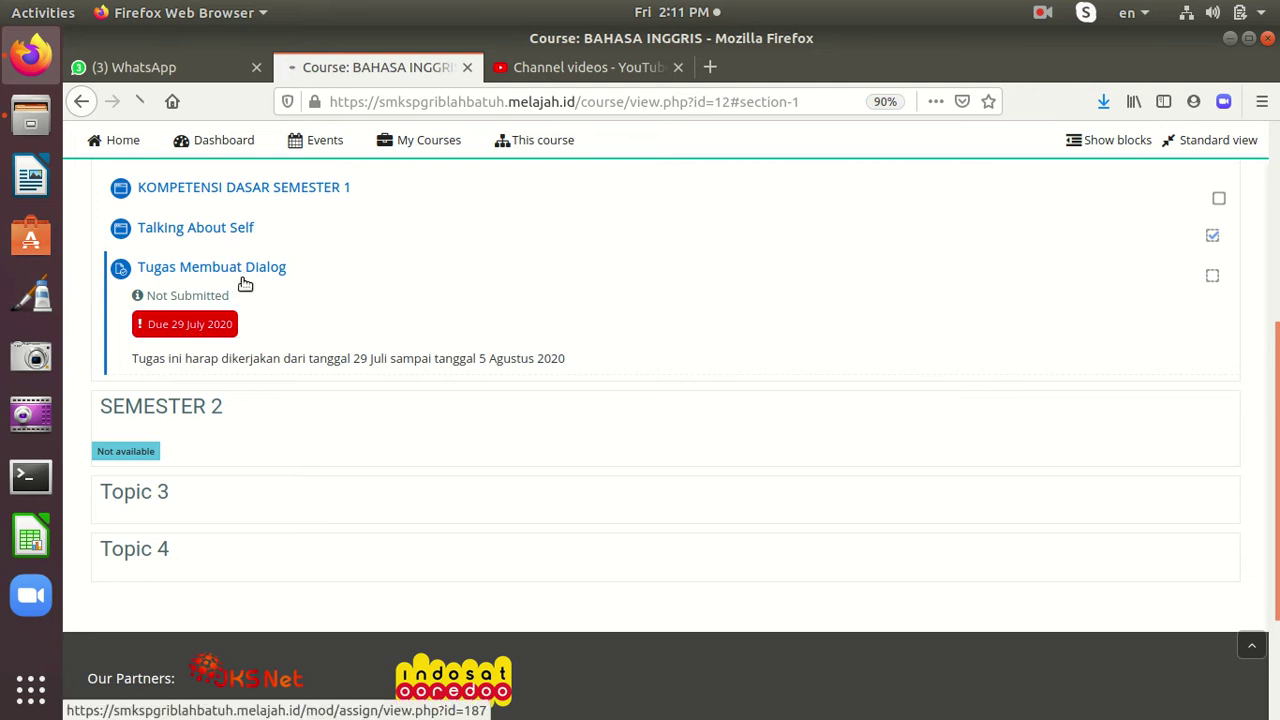
scroll(726, 391, down, 5)
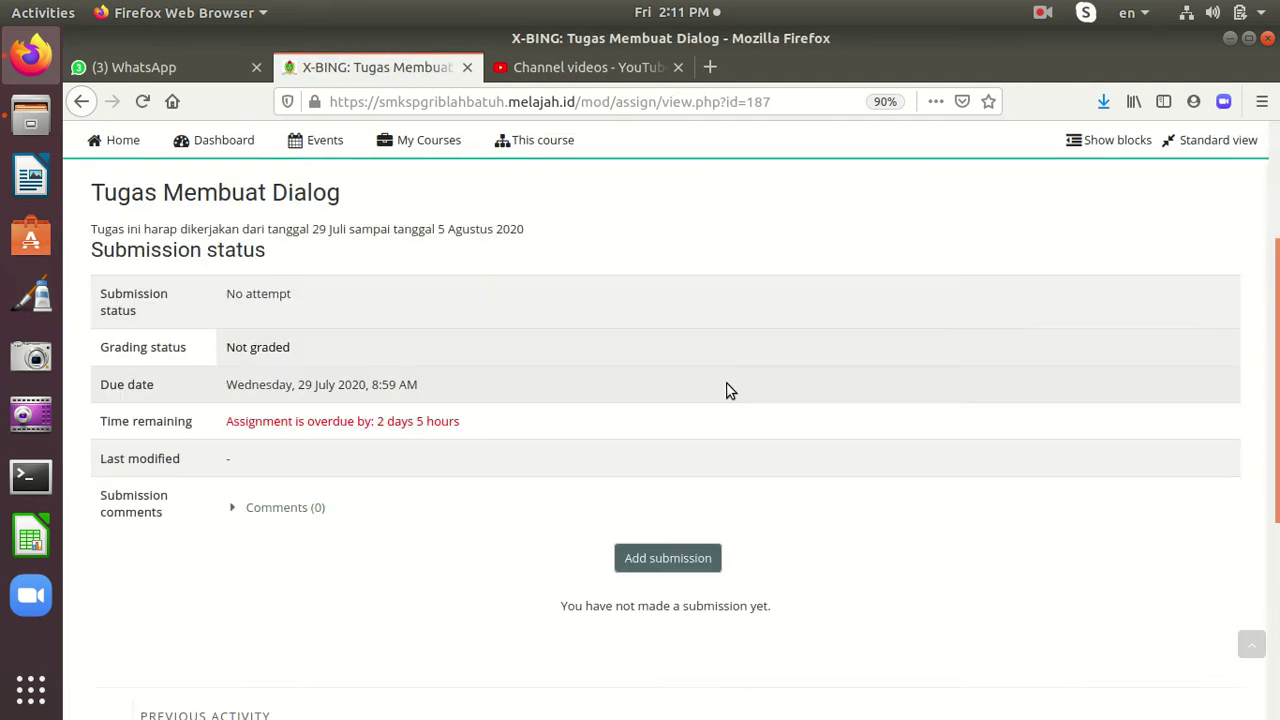
scroll(351, 457, up, 2)
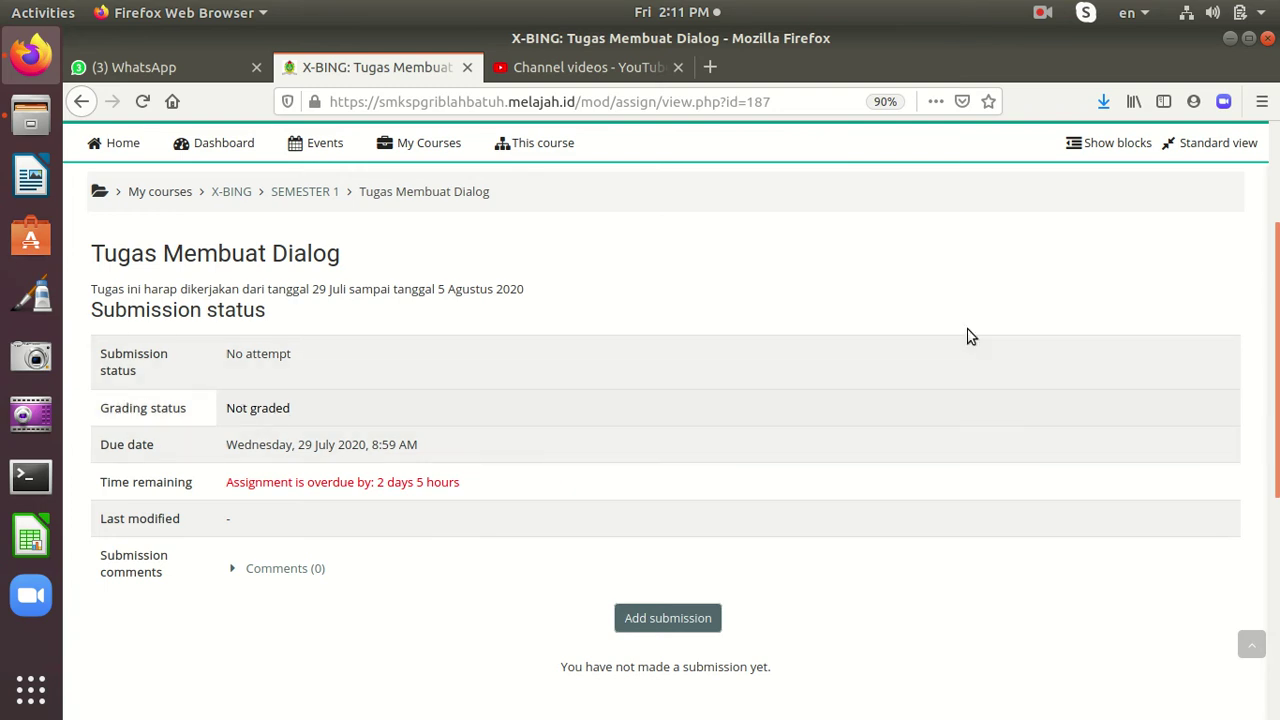
Switch the site language to Indonesian (id) and review the assignment's submission status table
scroll(966, 340, up, 2)
scroll(1040, 171, up, 1)
click(1045, 134)
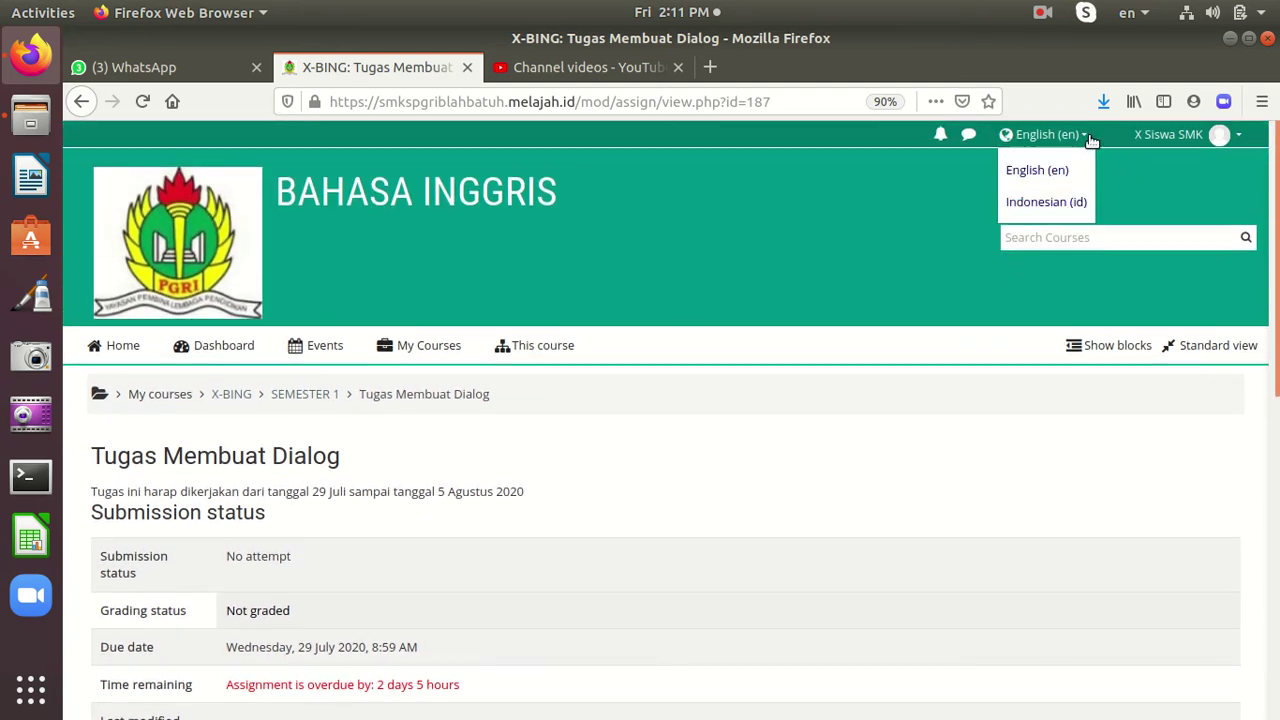
click(1046, 202)
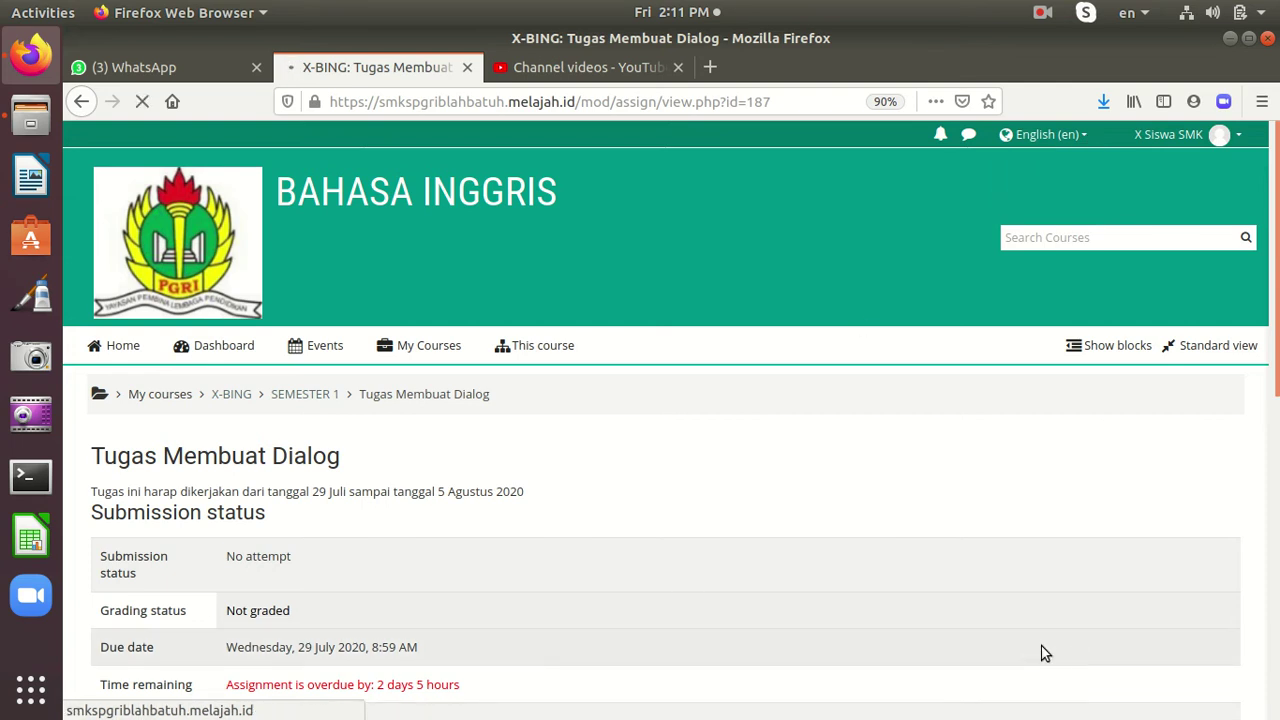
scroll(405, 583, down, 3)
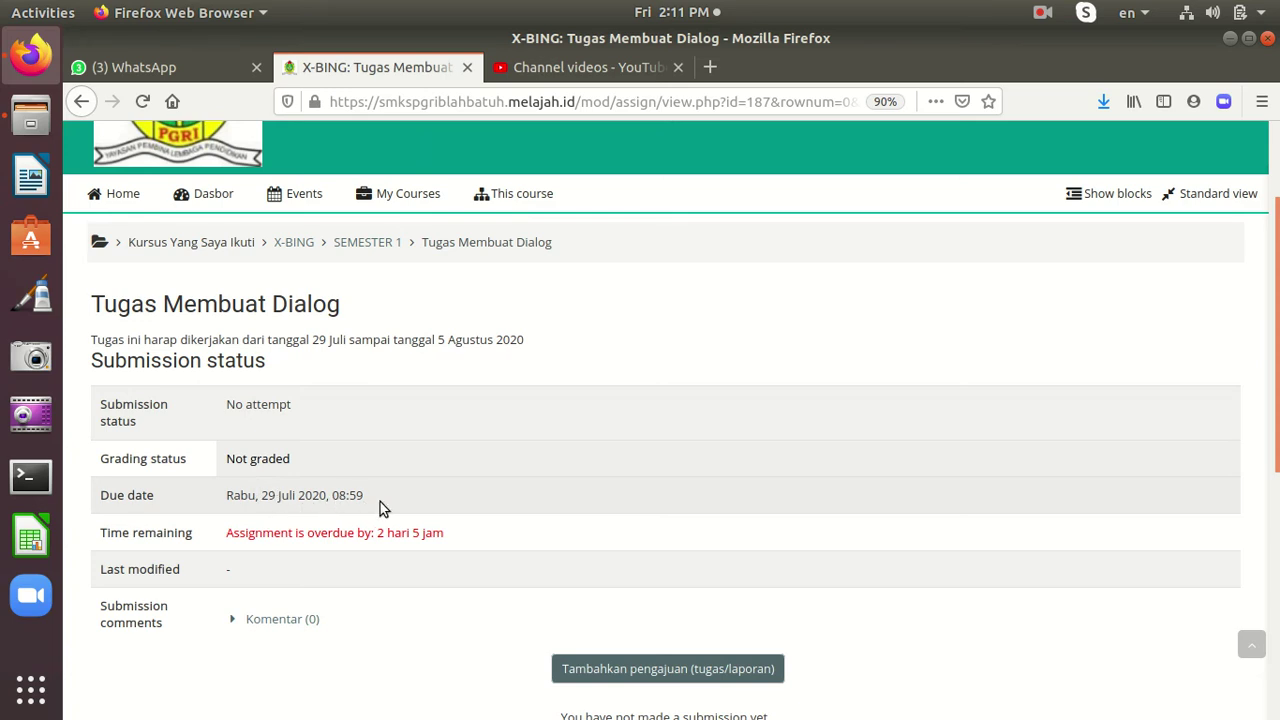
scroll(374, 520, down, 3)
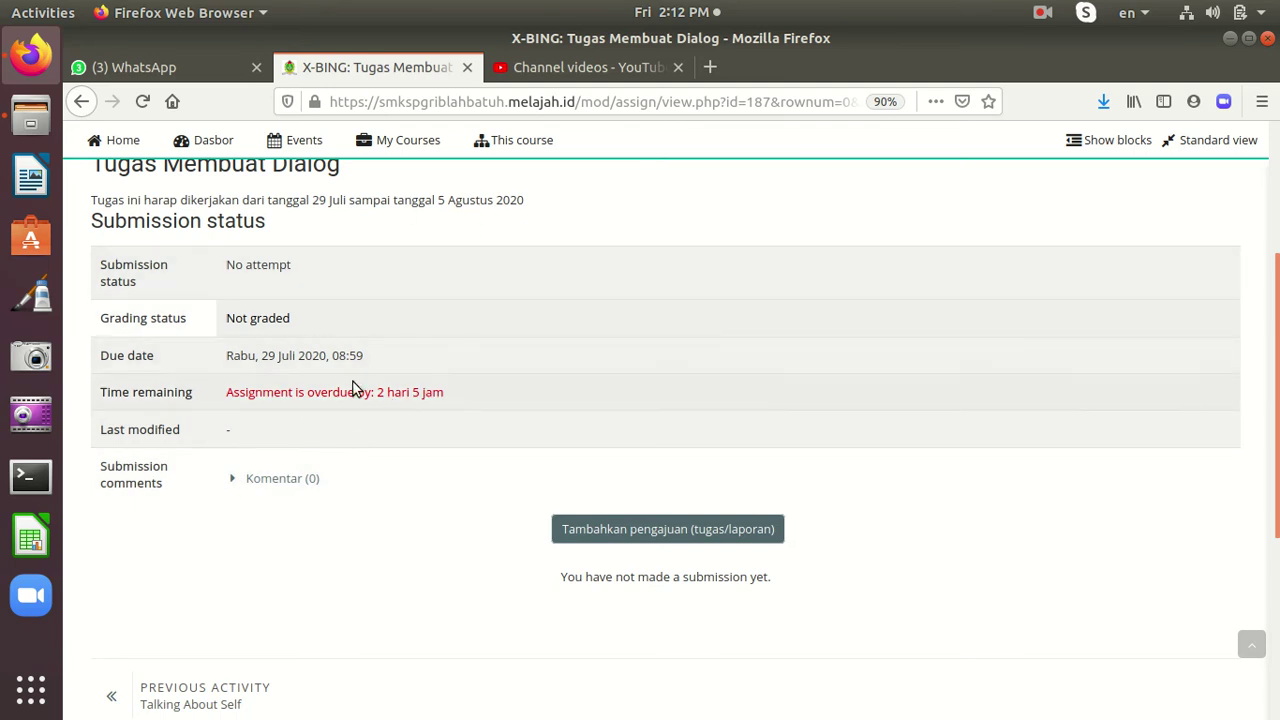
scroll(382, 494, down, 1)
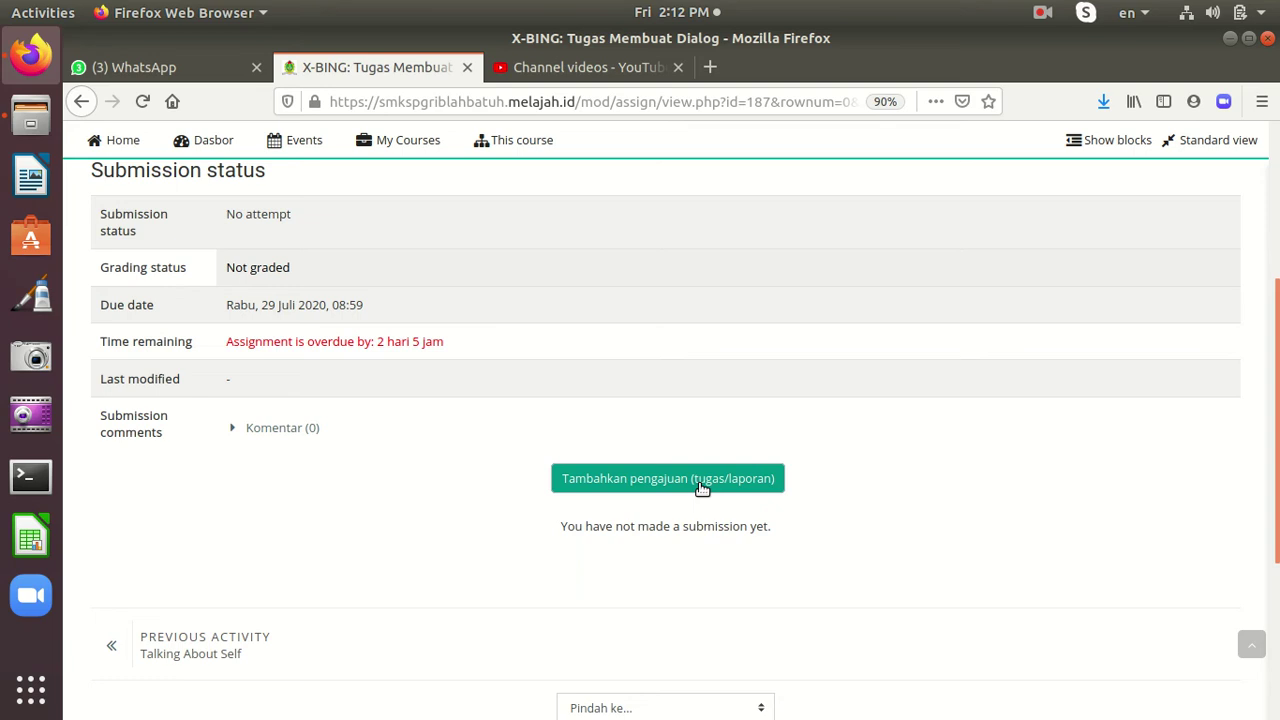
Switch the site language to English (en) to compare the wording of the submission option, and return it to Indonesian (id)
scroll(973, 576, up, 6)
click(1105, 135)
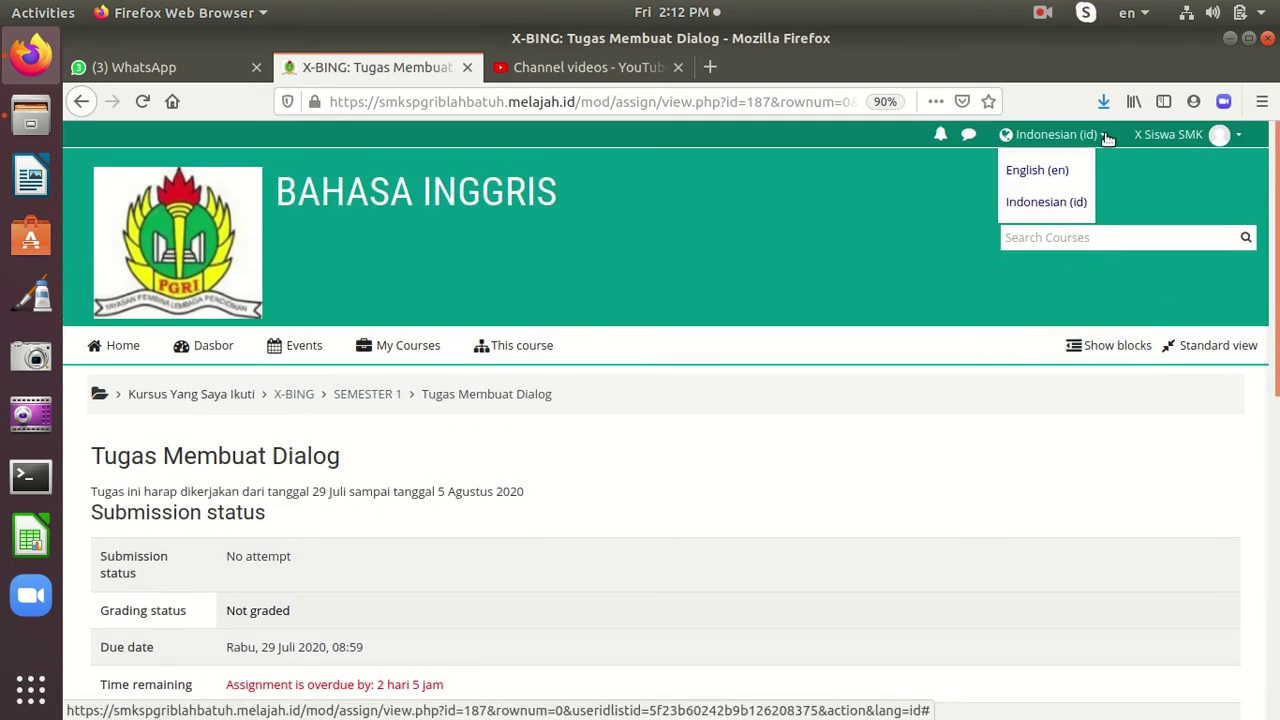
click(1040, 172)
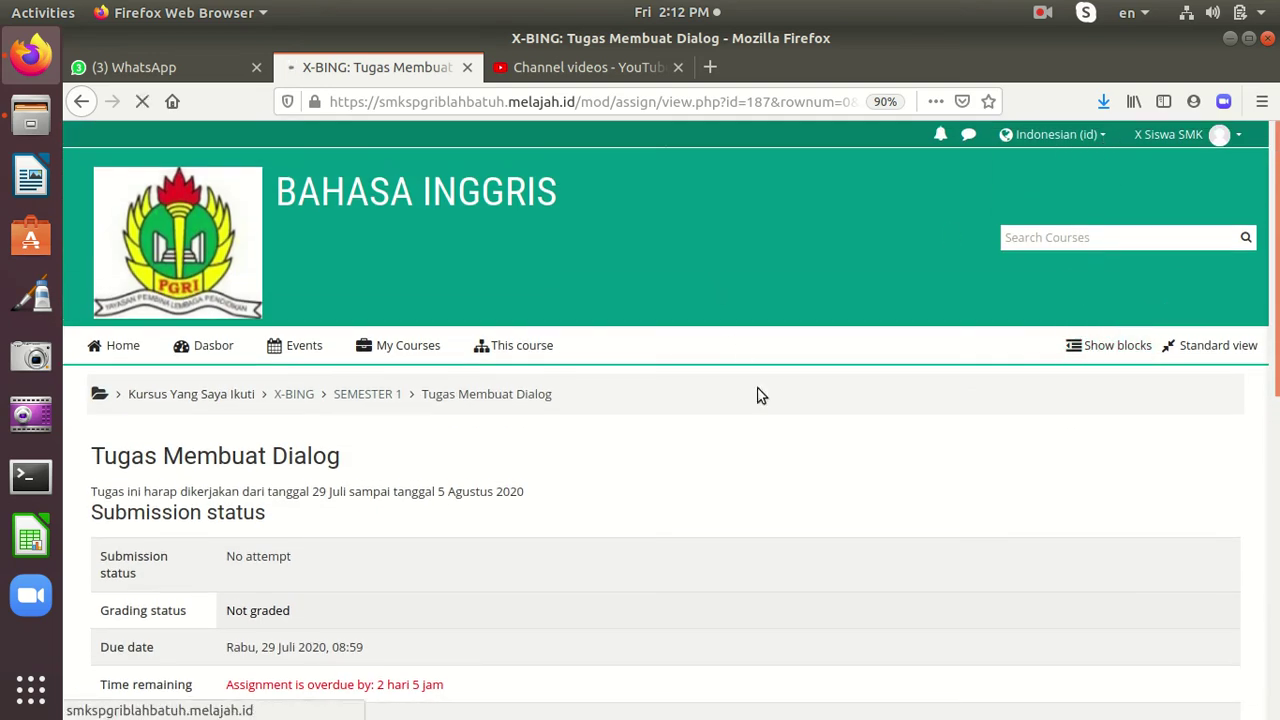
scroll(762, 398, down, 5)
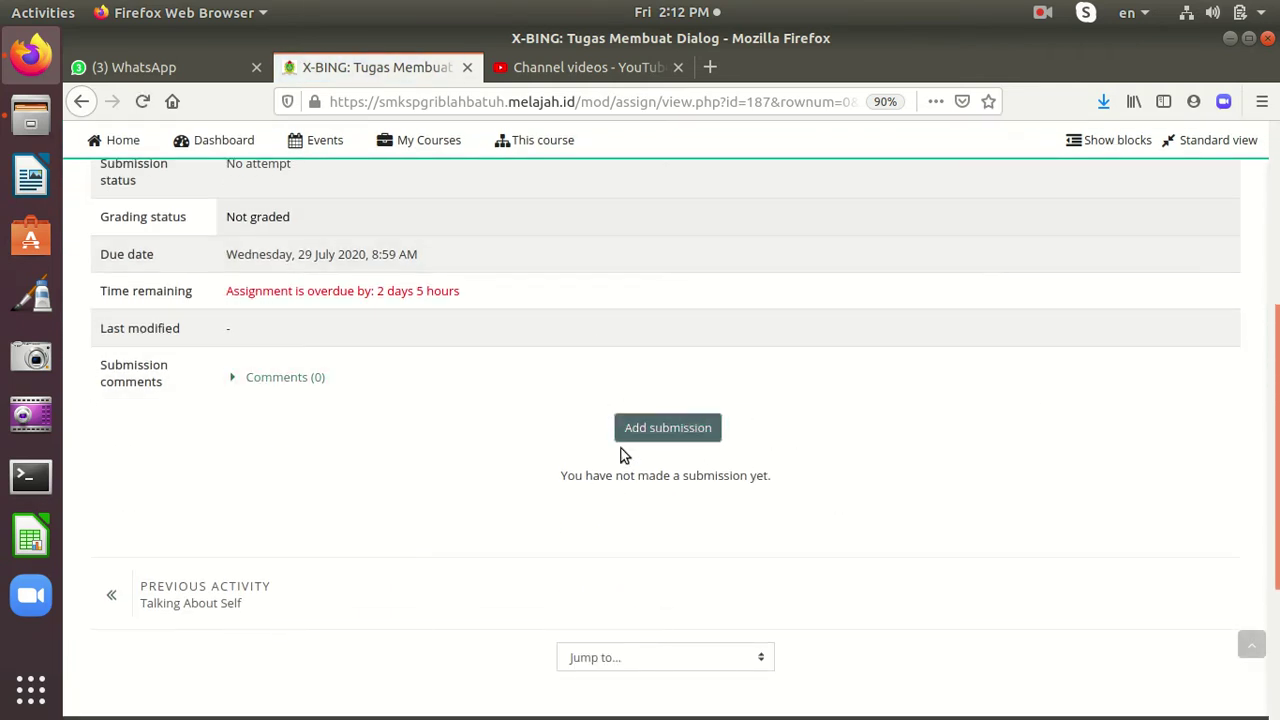
scroll(1011, 451, up, 5)
click(1084, 136)
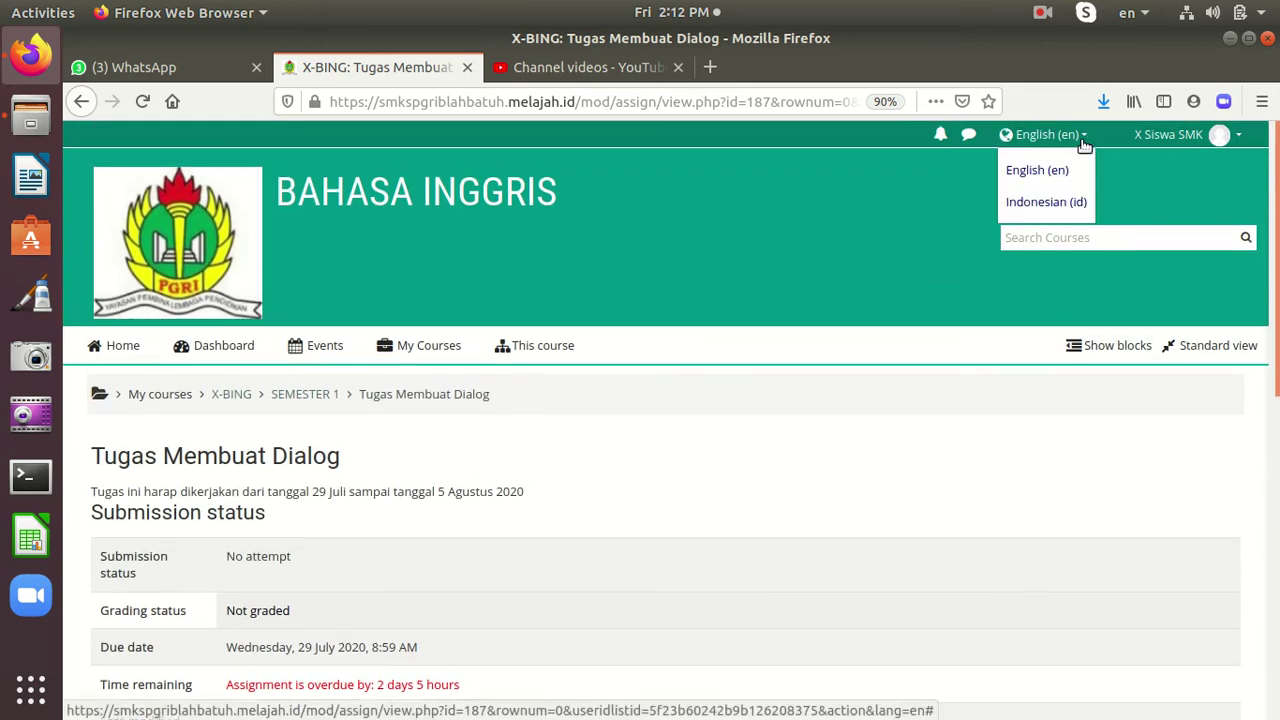
click(1043, 202)
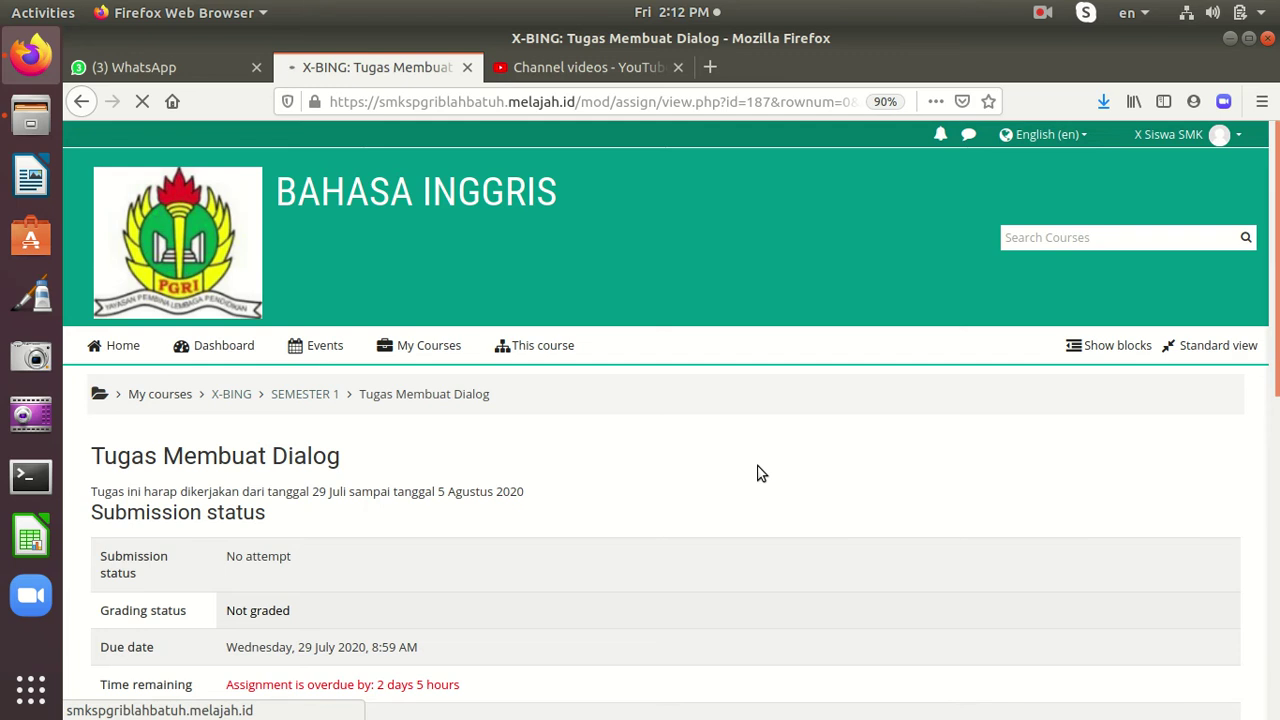
Start adding a submission to Tugas Membuat Dialog and place the cursor in the online text (Teks daring) editor
scroll(760, 471, down, 3)
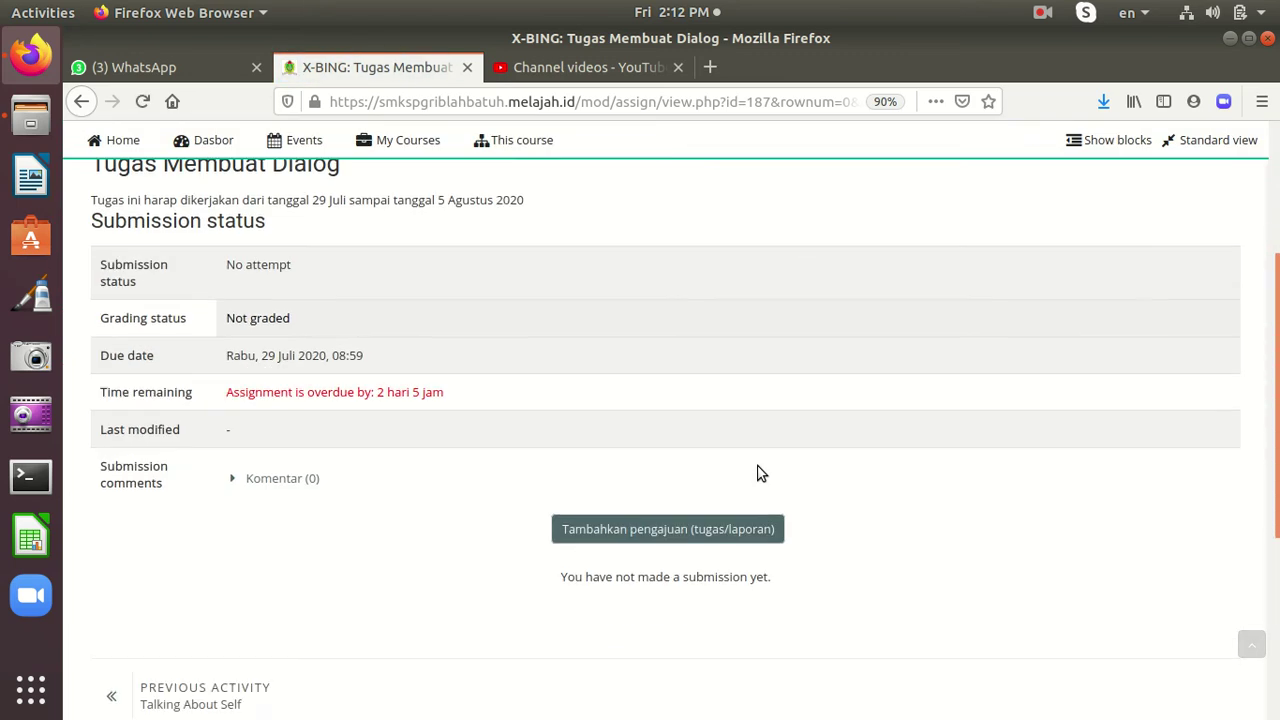
click(683, 533)
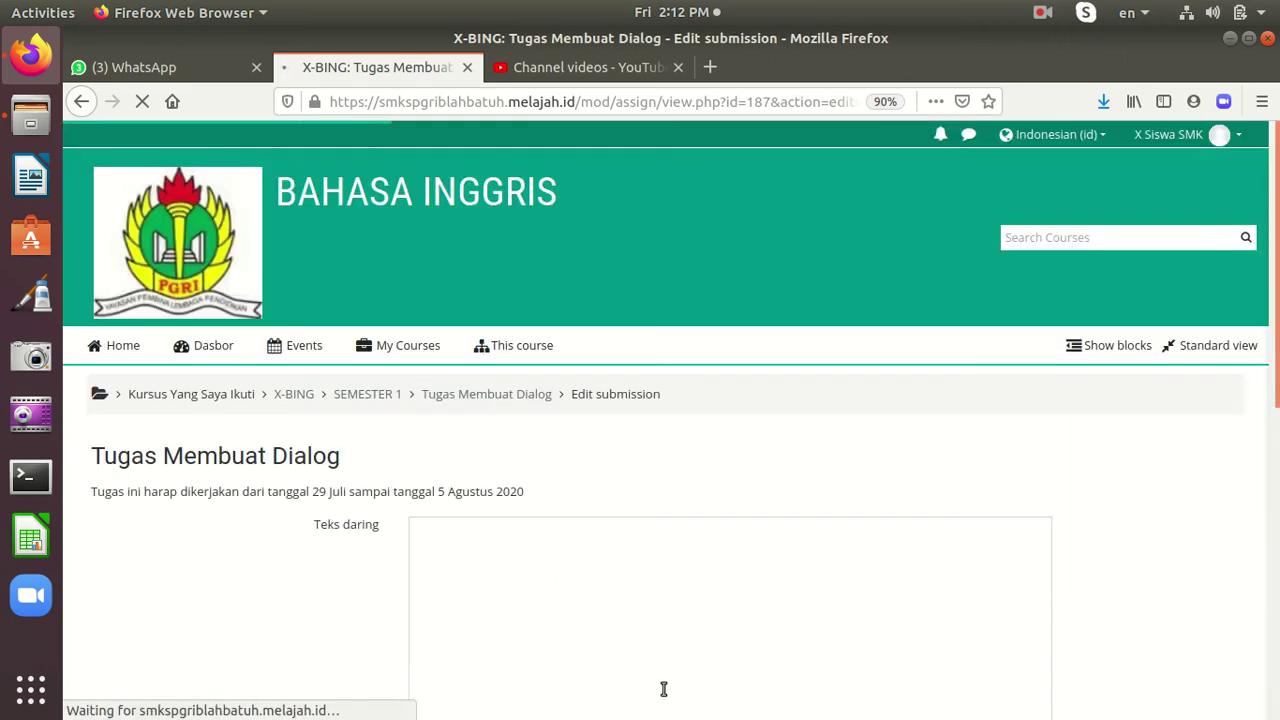
scroll(652, 618, down, 2)
click(461, 485)
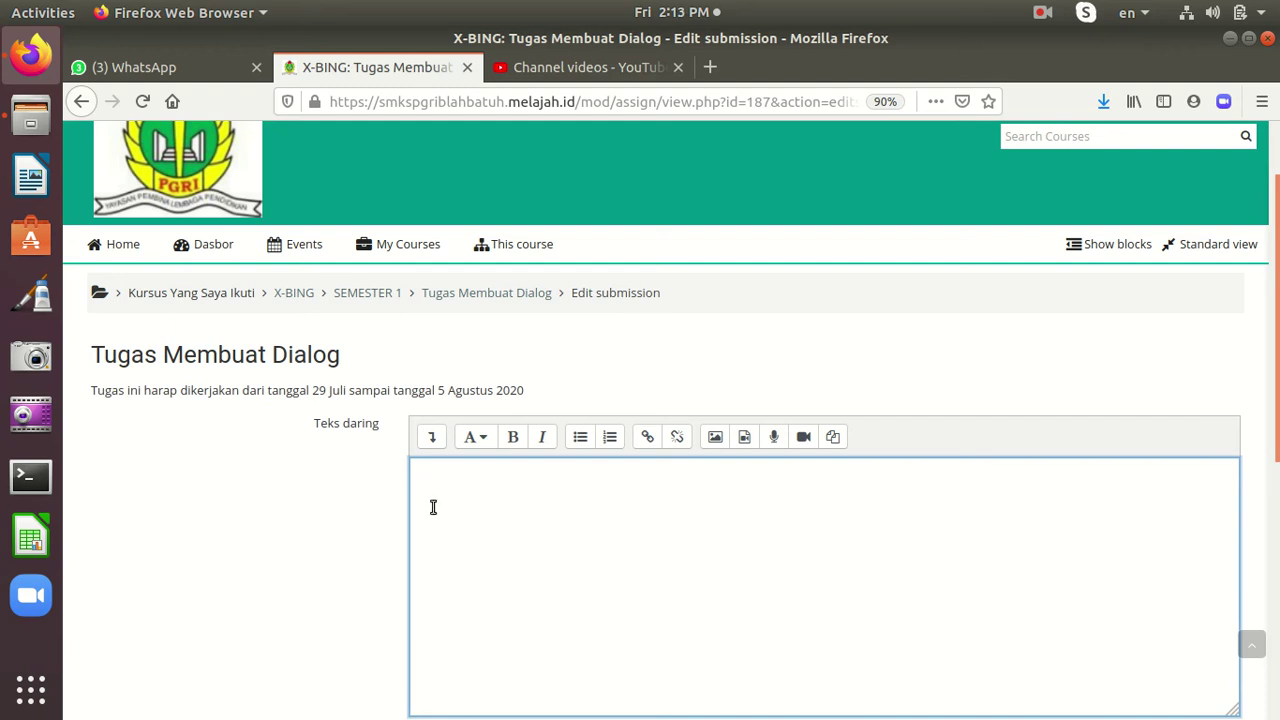
scroll(414, 491, down, 2)
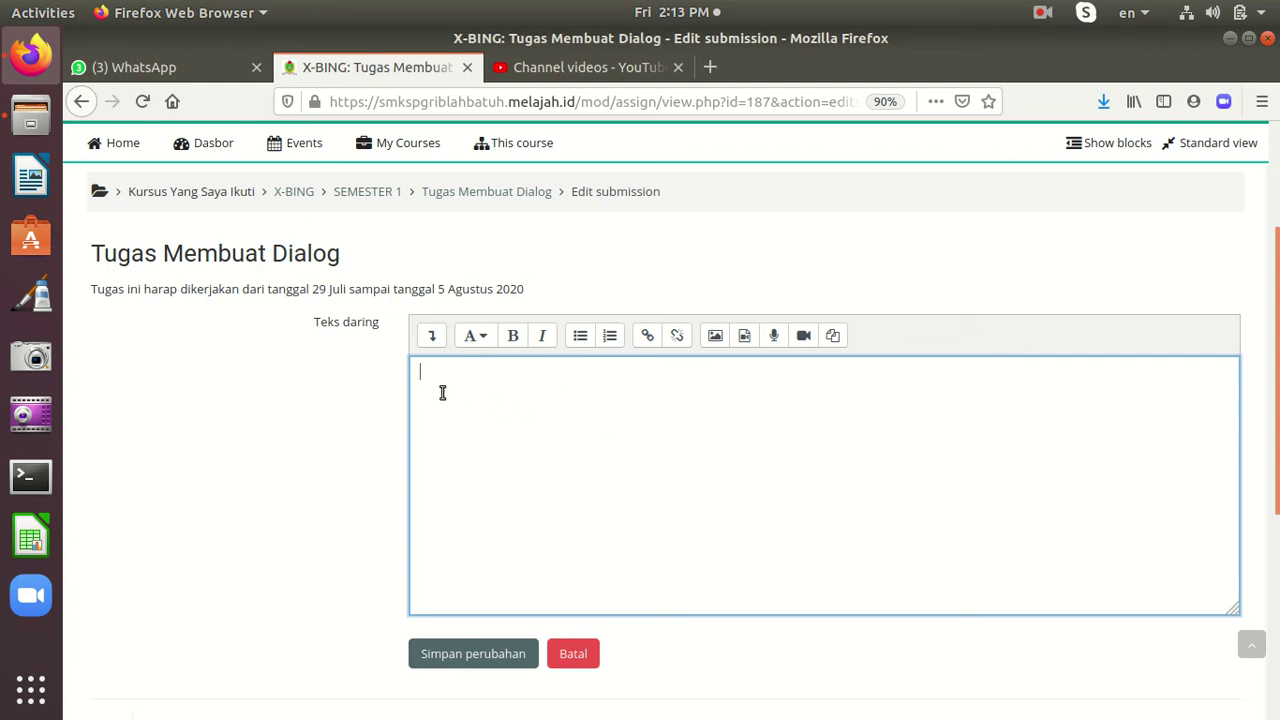
Enter the heading "TUgas Dialog:", the line "Made : Hai Nyoman" and the speaker label "Nyoman :" on separate lines
text(TUgas Dialog:)
key(Return)
text(Made :)
text( Hai )
text(made)
click(452, 402)
click(553, 393)
key(BackSpace)
key(BackSpace)
key(BackSpace)
key(BackSpace)
text(Nyoman)
key(Return)
text(Nyoman :)
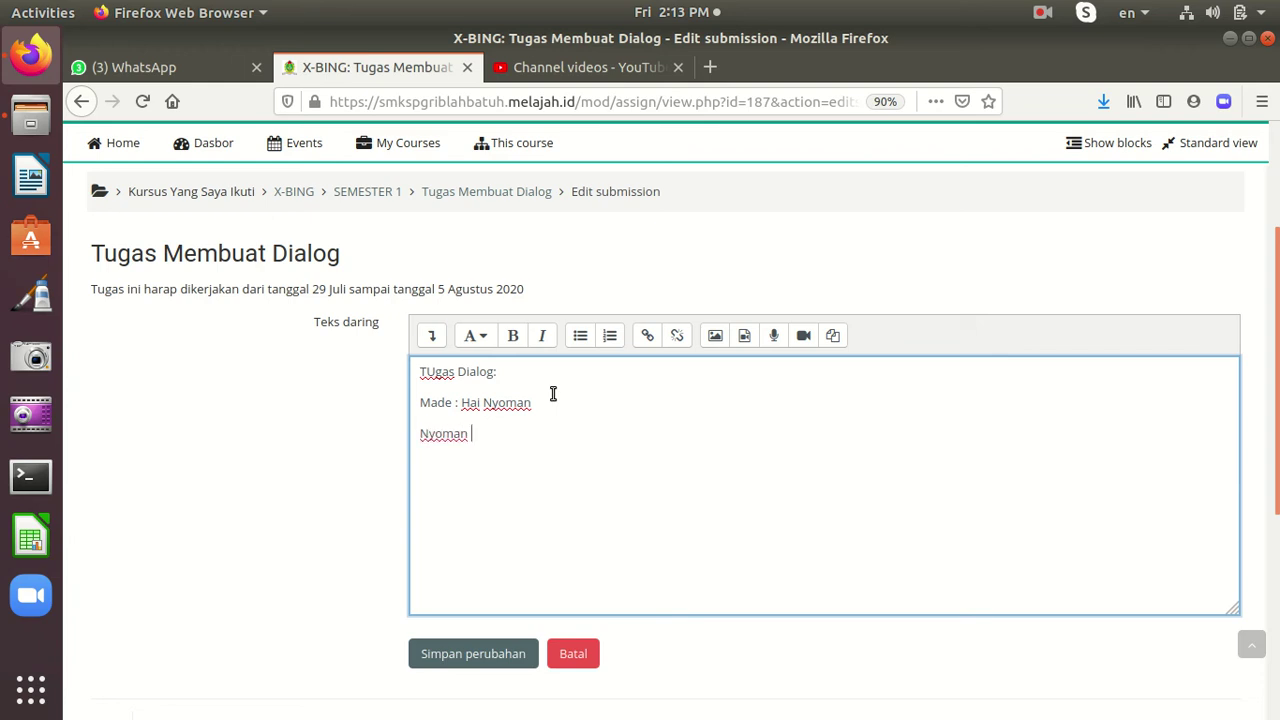
Add a space before the colon in the Made line, begin Nyoman's reply with "Hi", and change "Hai" to "Hi"
click(457, 407)
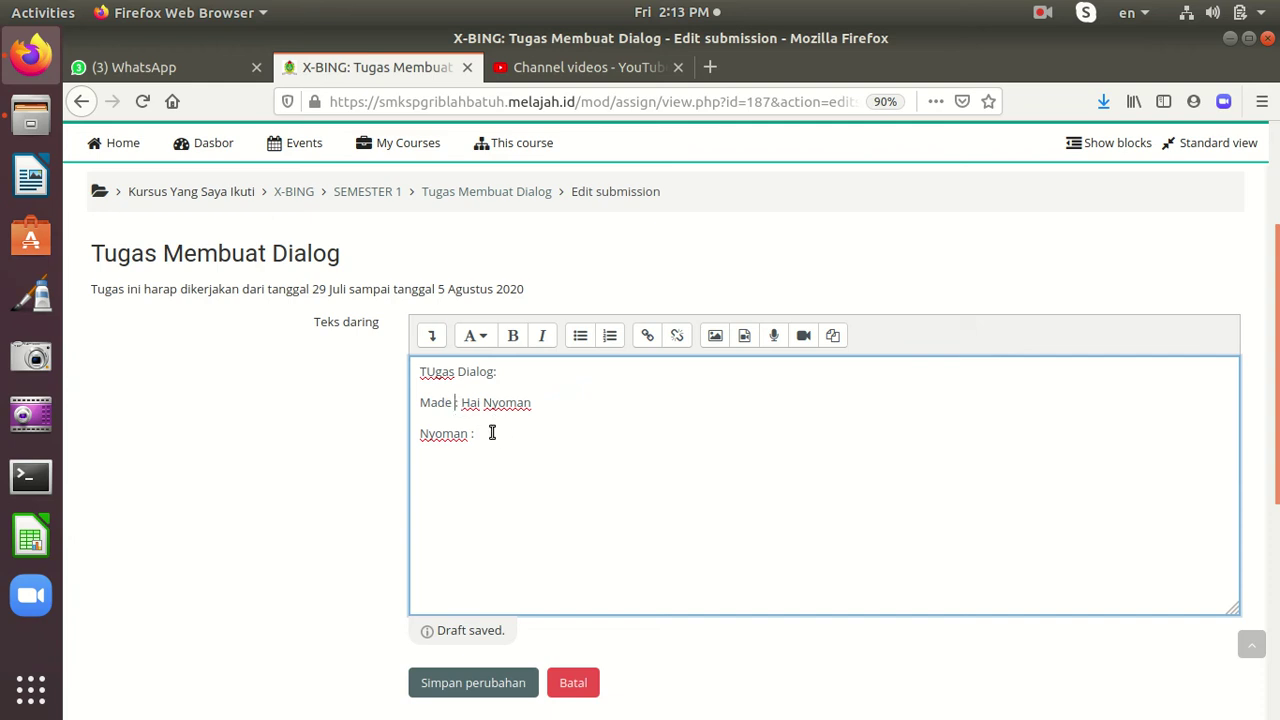
click(563, 447)
text(Hi)
scroll(563, 447, up, 1)
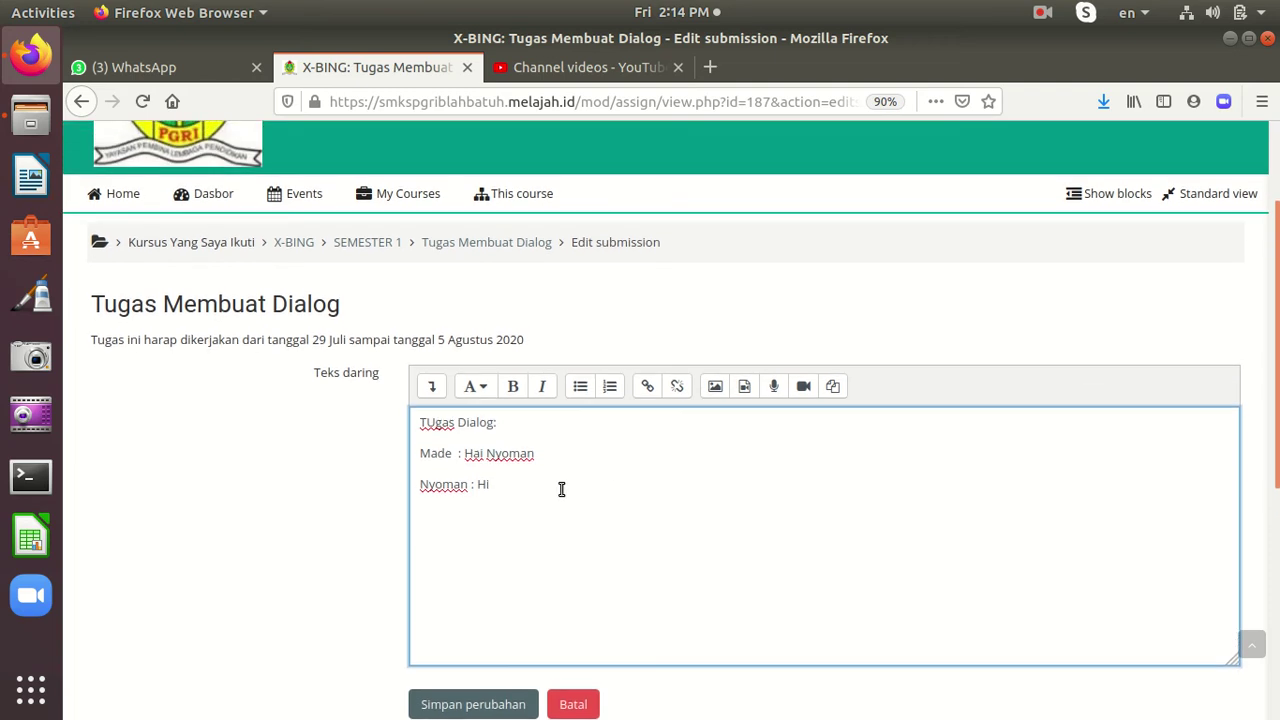
key(BackSpace)
Extend Nyoman's reply to read "Hi, good morning. How are you?"
click(521, 492)
text(, )
text(goo)
text(d)
text( morning)
text(, )
text(Ho)
text(w are )
text(you)
text(?)
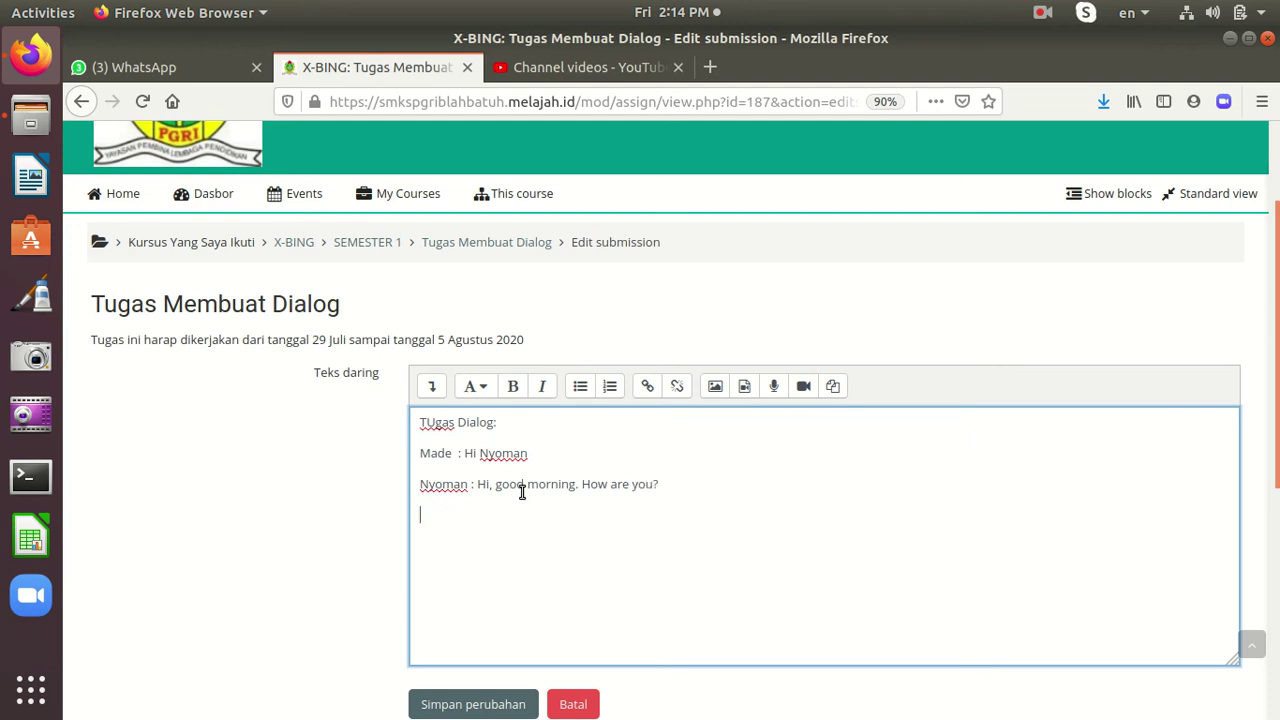
Add a new line with the speaker label "Made :" below Nyoman's reply and save the submission
key(Return)
text(Made :)
scroll(652, 506, down, 3)
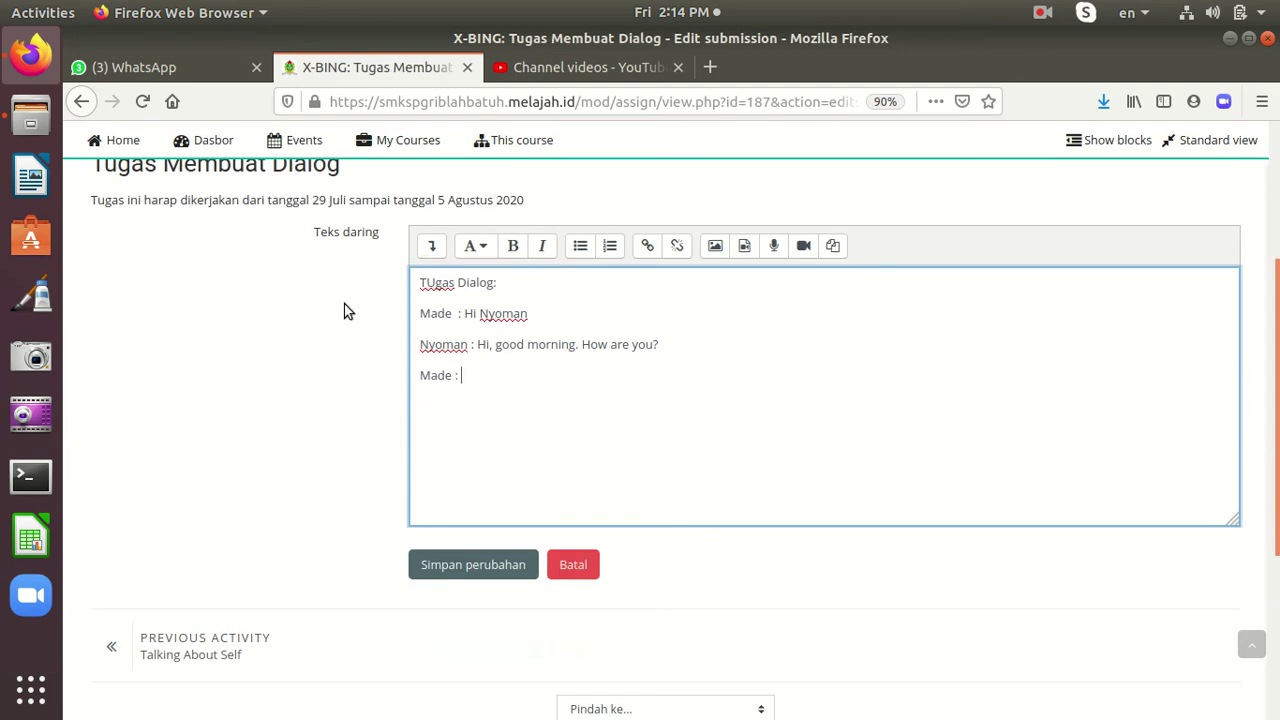
click(475, 564)
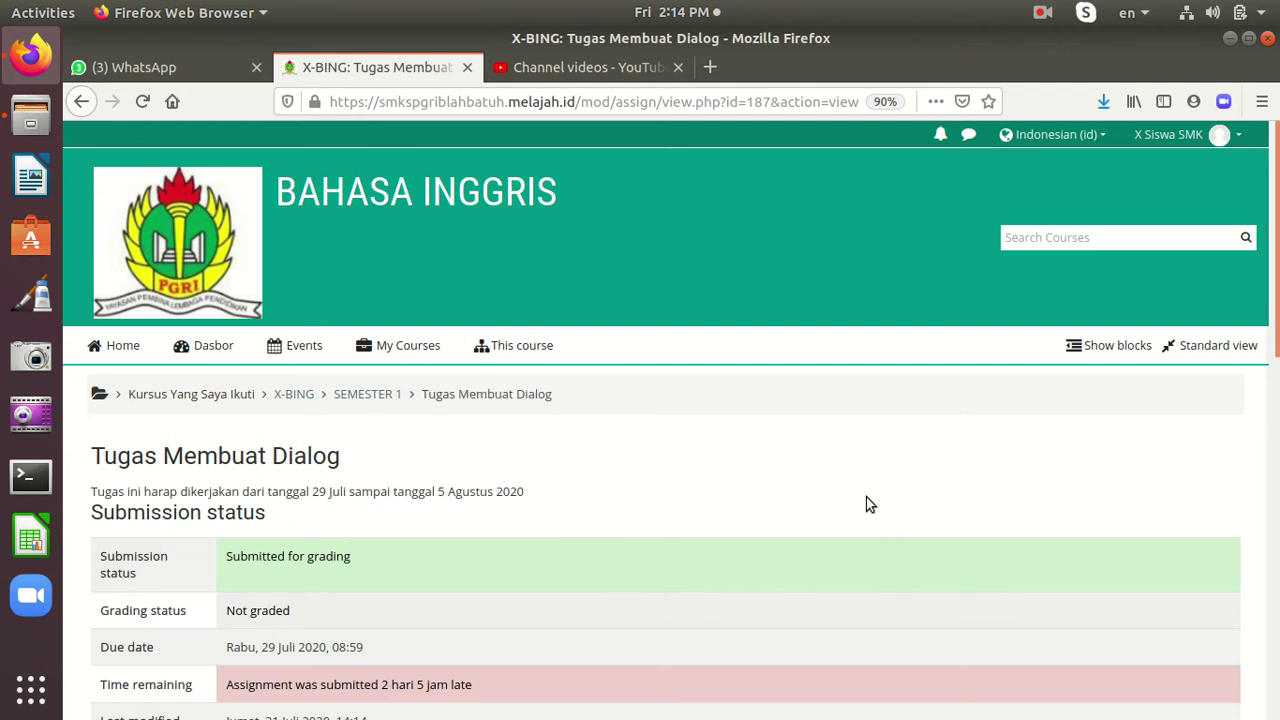
Review the submission status, reopen the submission for editing and place the cursor after the last "Made :" label
scroll(866, 497, down, 3)
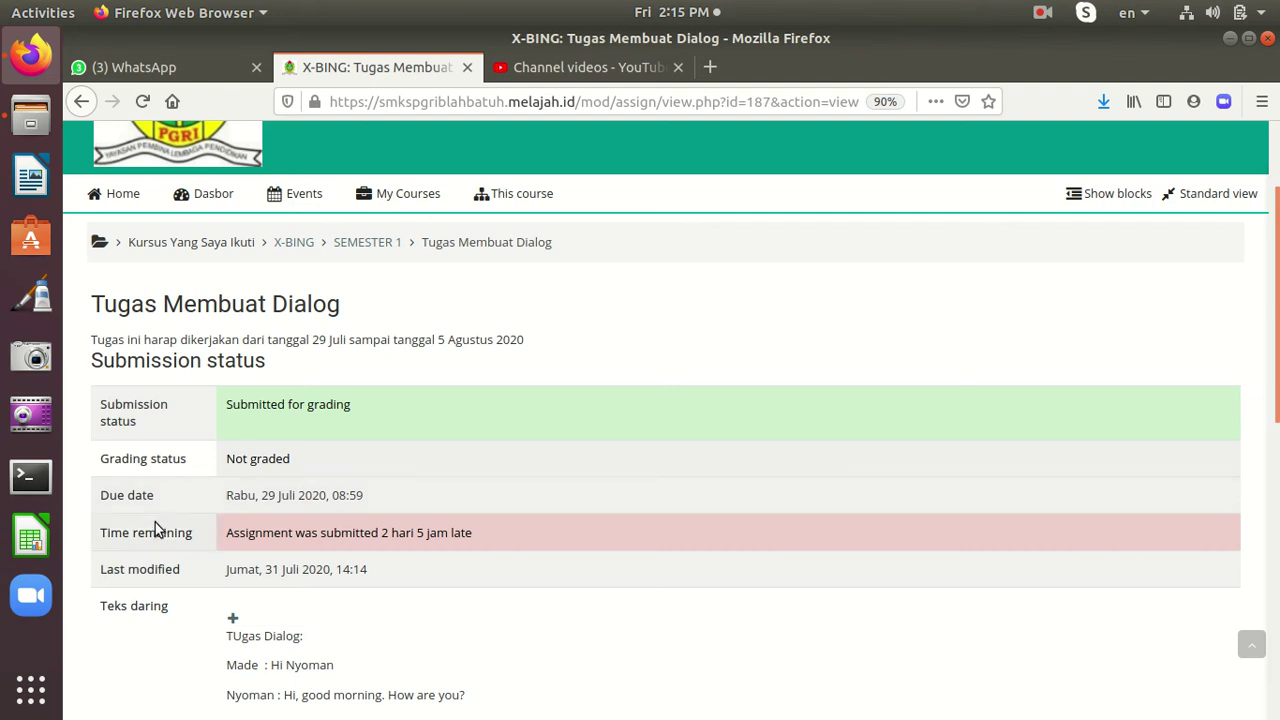
scroll(514, 558, down, 3)
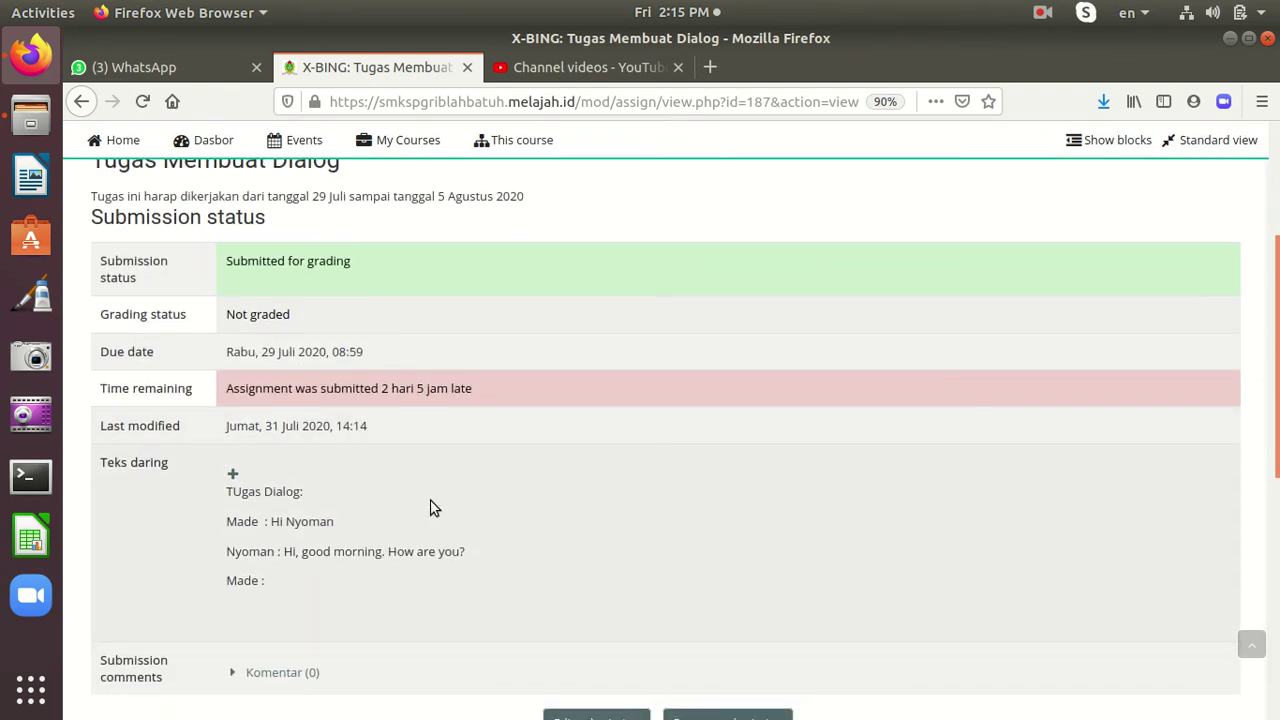
scroll(429, 509, down, 1)
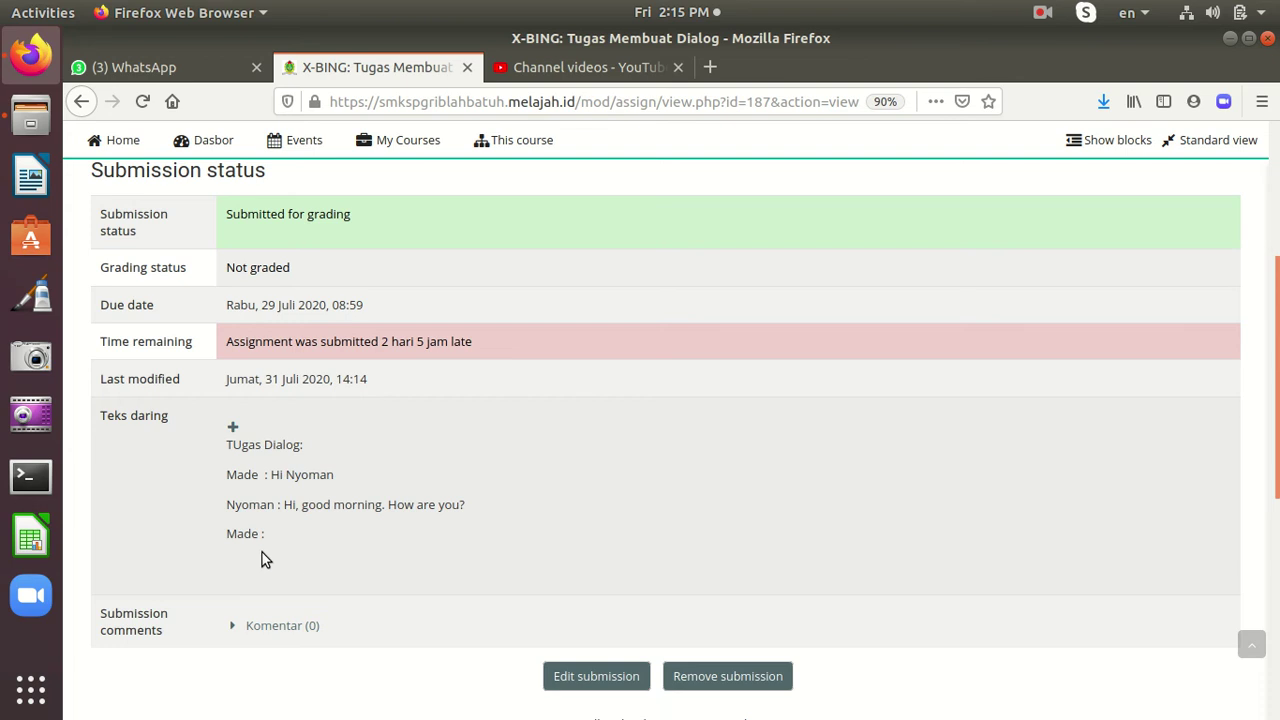
scroll(593, 540, down, 2)
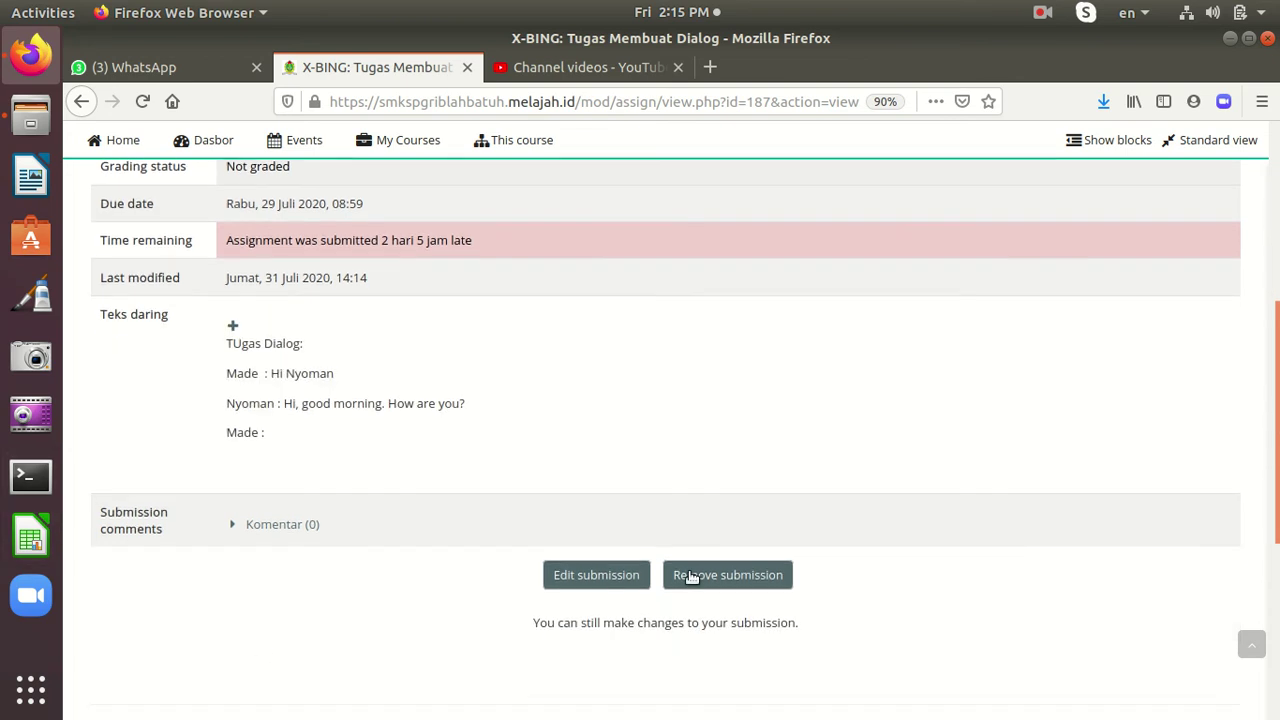
click(585, 576)
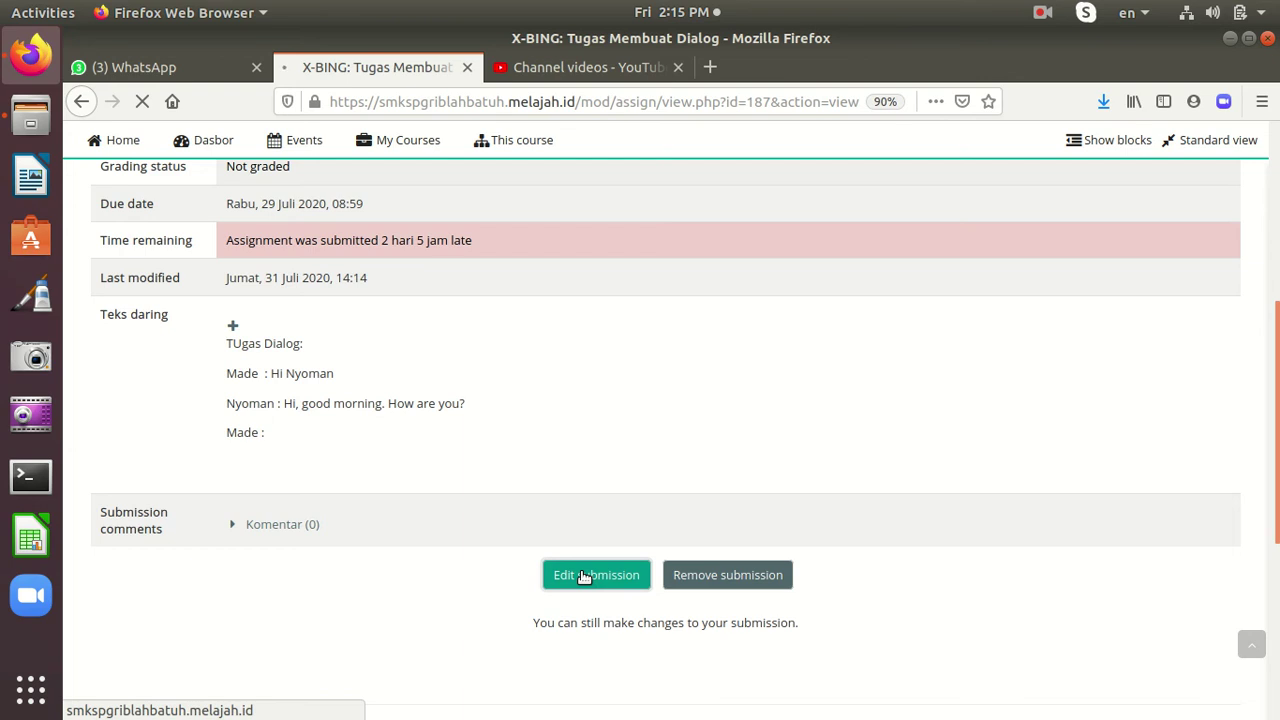
scroll(583, 571, down, 3)
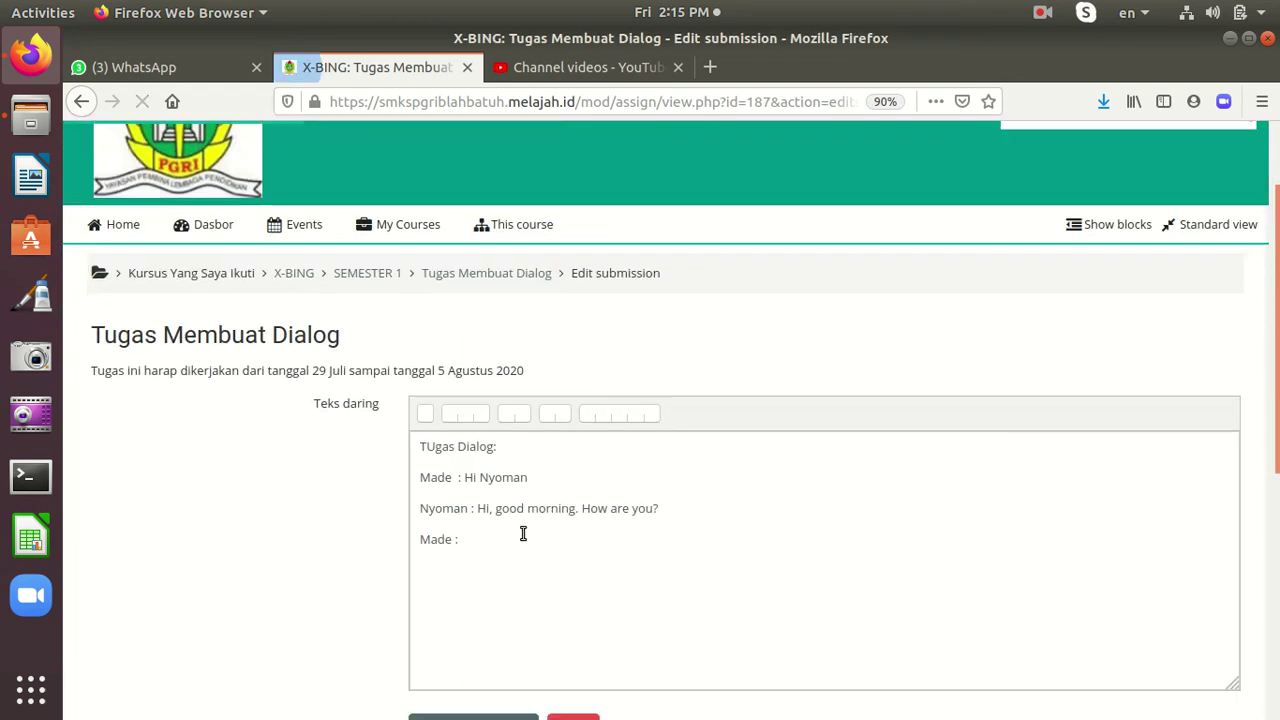
scroll(530, 540, down, 4)
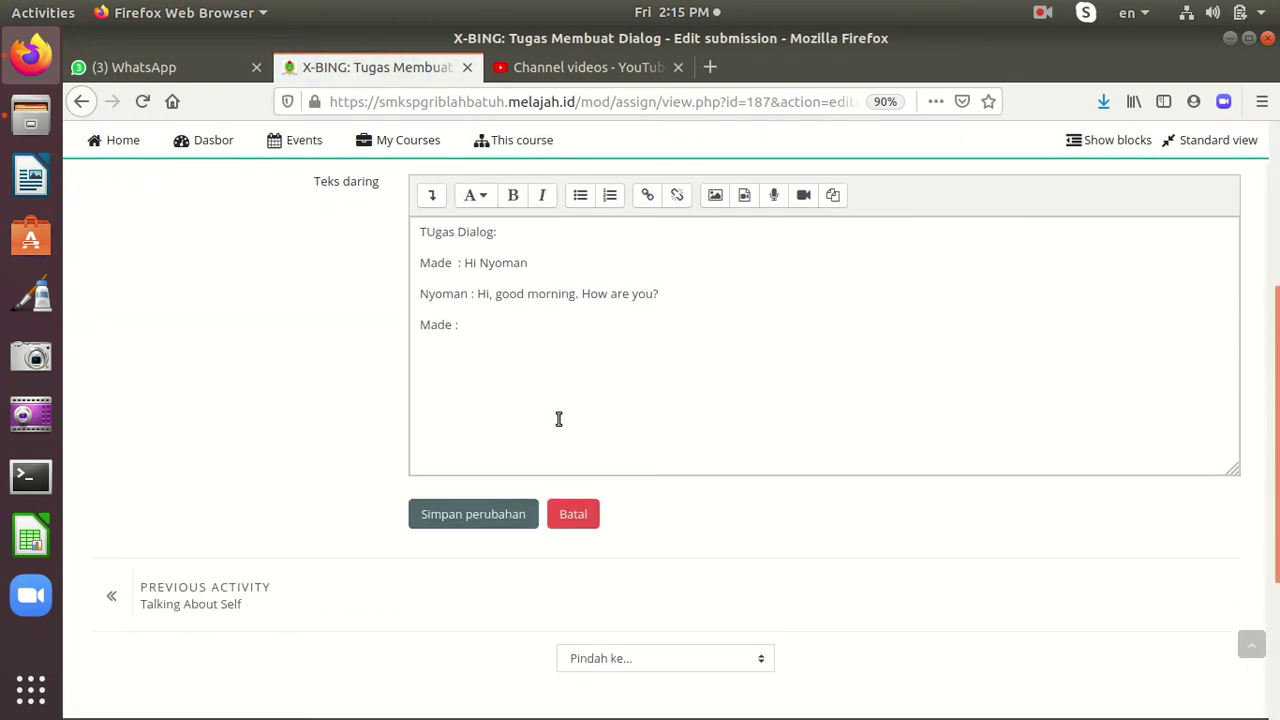
click(501, 341)
click(489, 323)
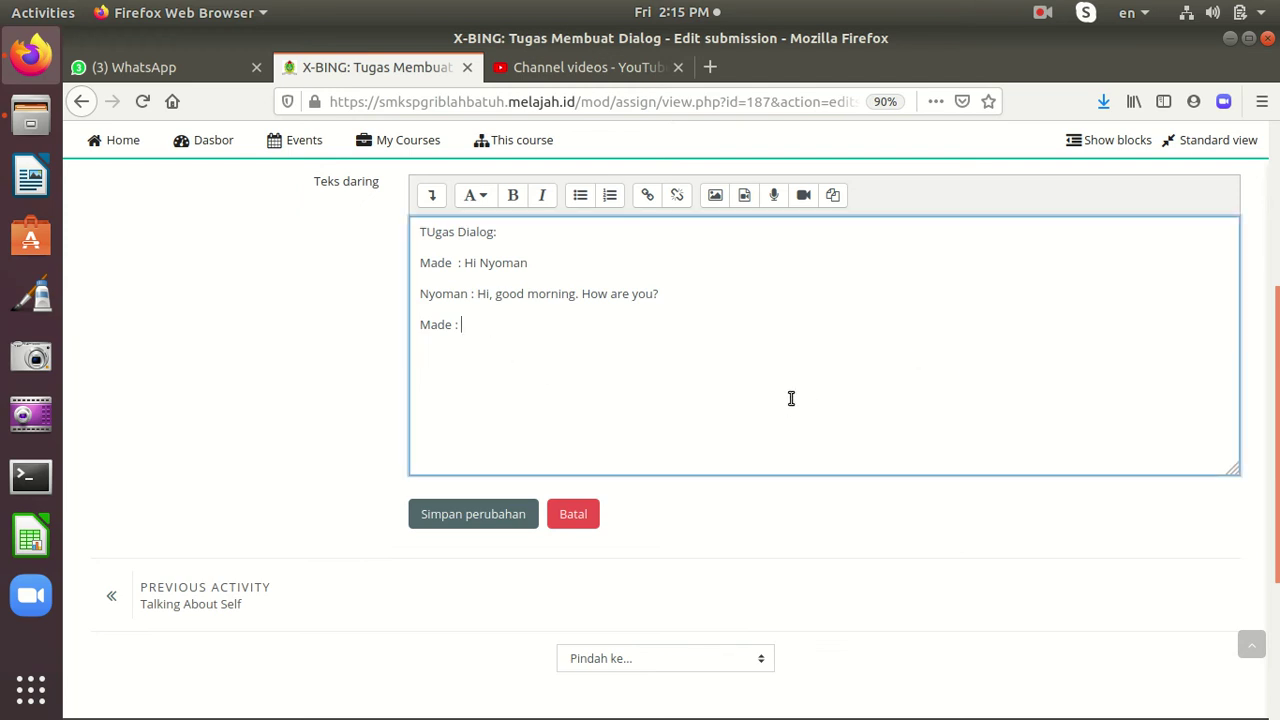
Enter "Morning. I'm fine and you?" as Made's reply and save the changes to the submission
text(Mor)
text(ning)
text(,)
key(BackSpace)
text(. I)
text('am)
key(BackSpace)
key(BackSpace)
key(BackSpace)
text(m GF)
key(BackSpace)
key(BackSpace)
text(Fi)
key(BackSpace)
key(BackSpace)
text(fine and you)
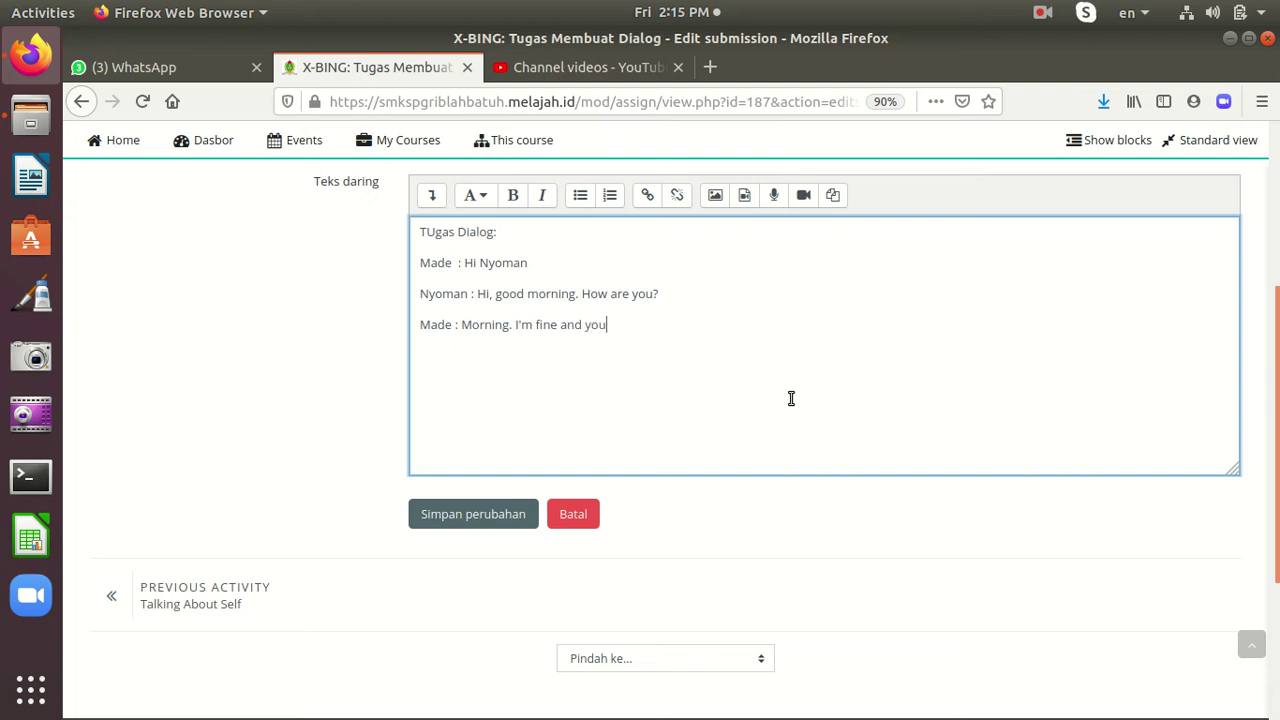
text(?)
click(449, 509)
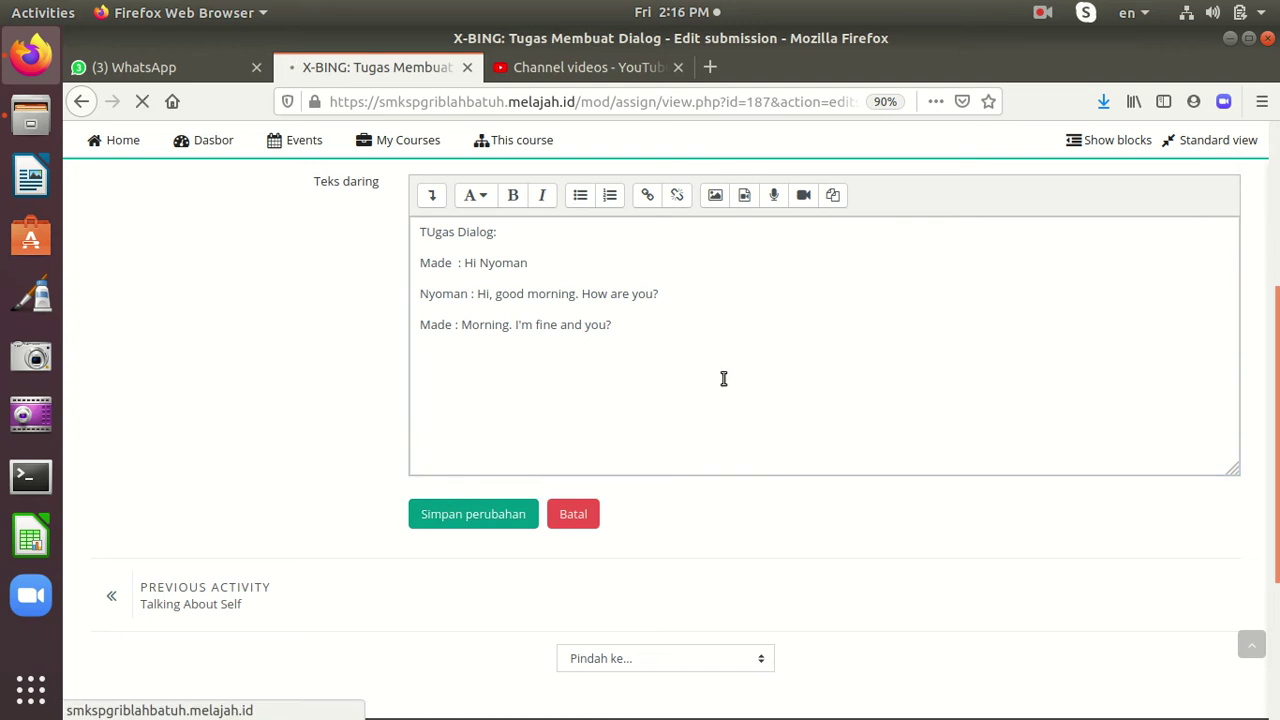
Review the saved submission's status details, online text and the options for editing or removing it
scroll(446, 546, down, 2)
scroll(446, 546, down, 3)
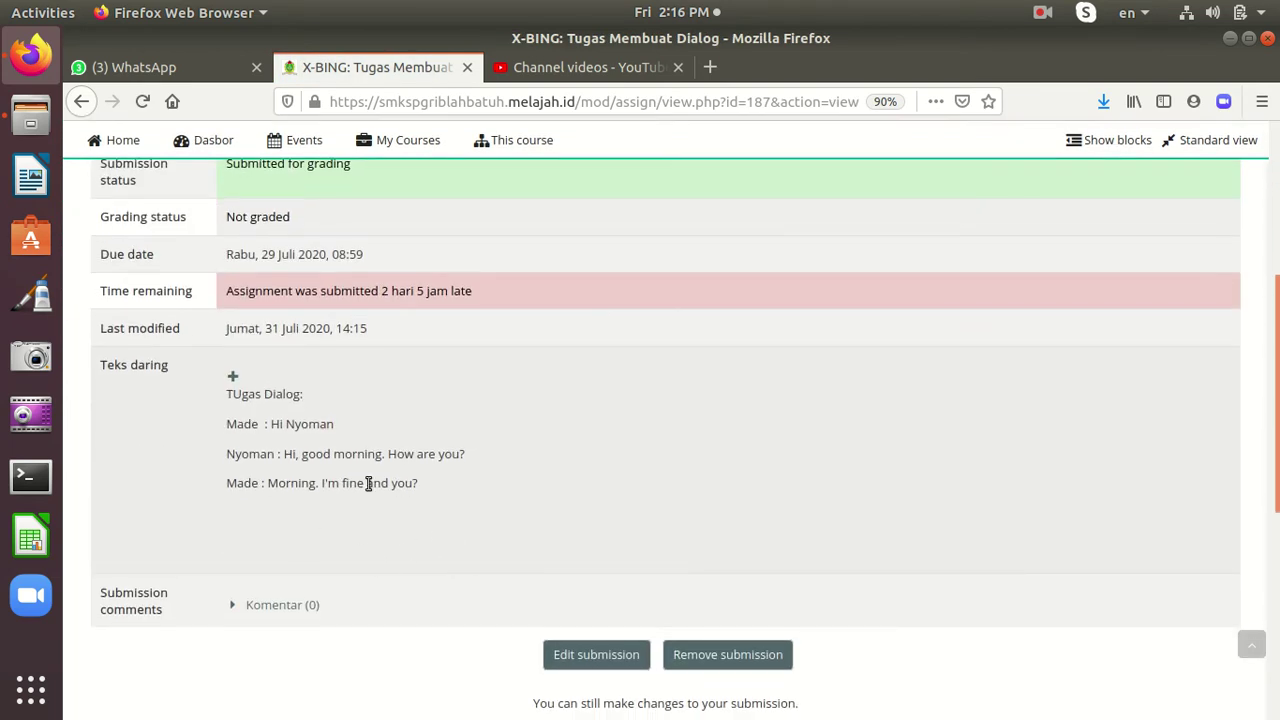
scroll(380, 477, up, 3)
scroll(391, 489, down, 4)
scroll(516, 370, down, 4)
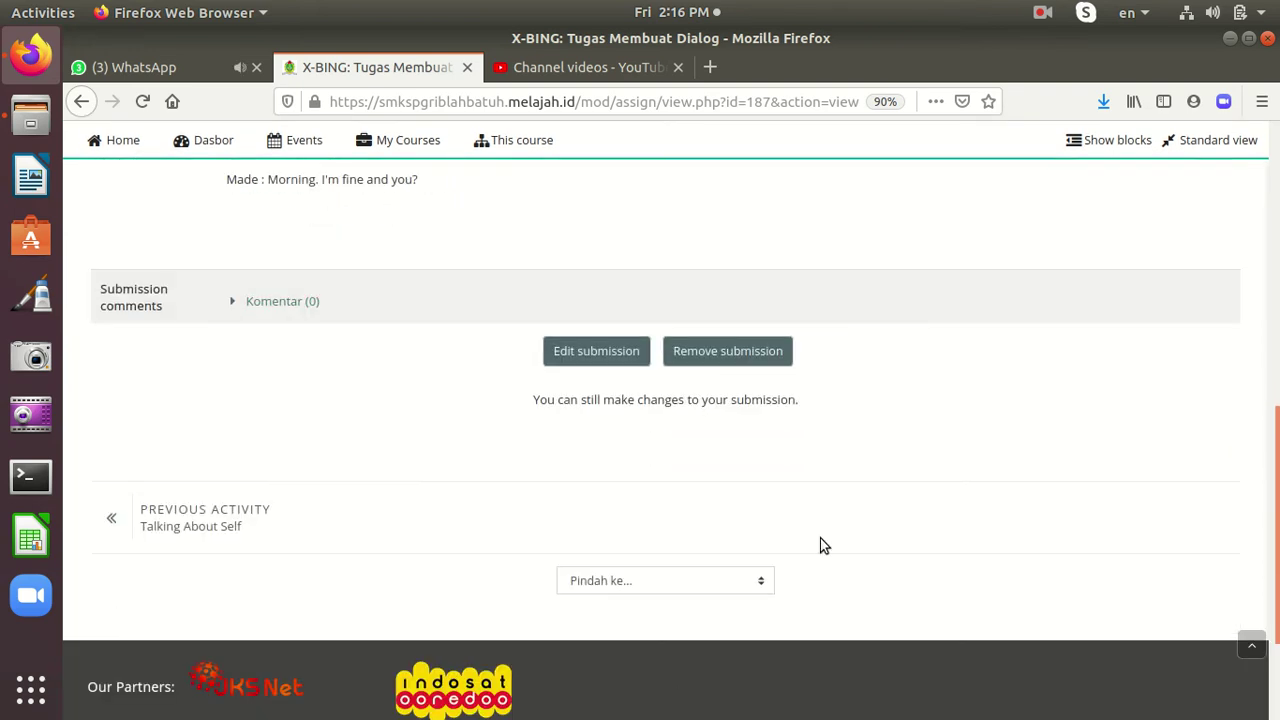
scroll(909, 503, up, 3)
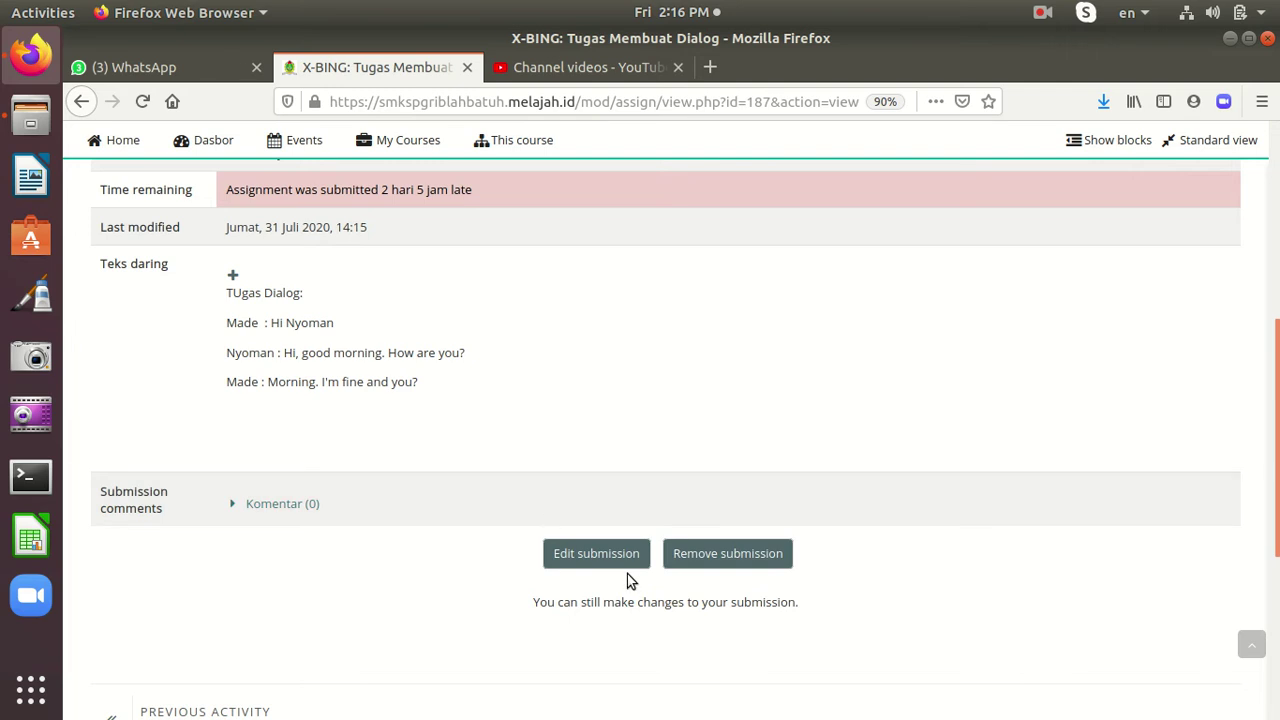
scroll(600, 555, up, 4)
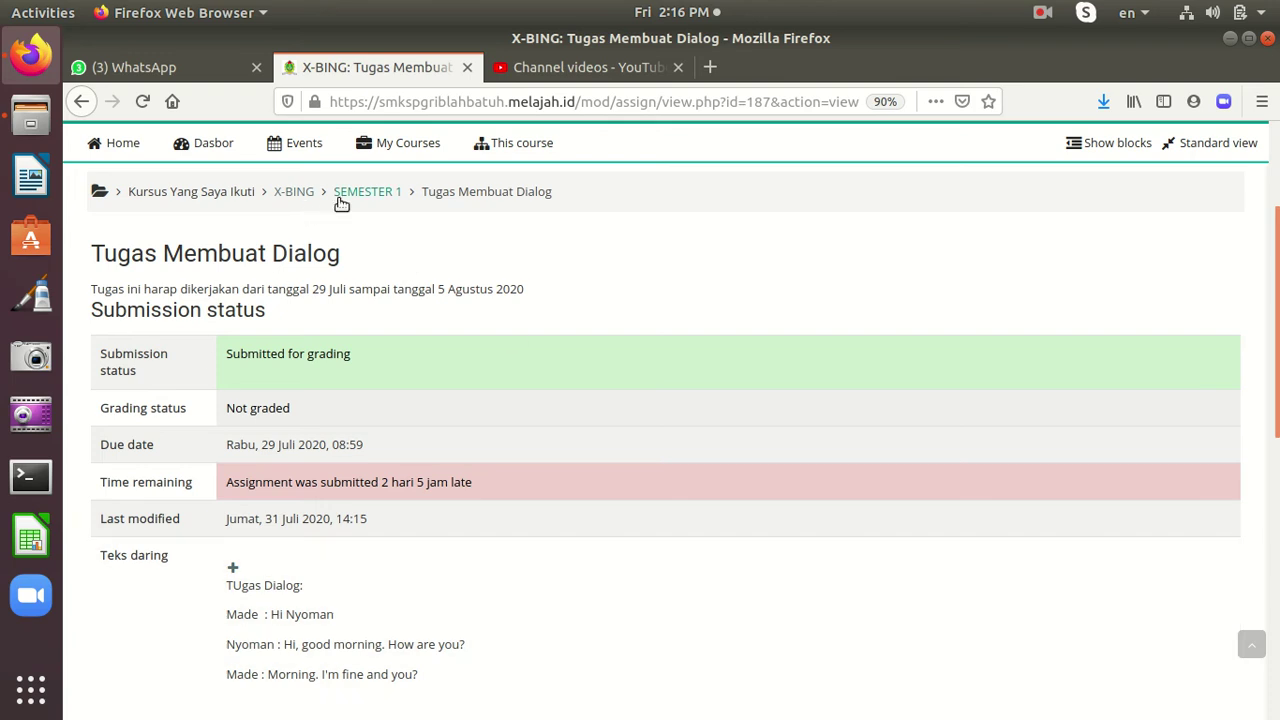
Return to the X-BING course page and check the submission mark of Tugas Membuat Dialog among the course topics
click(299, 193)
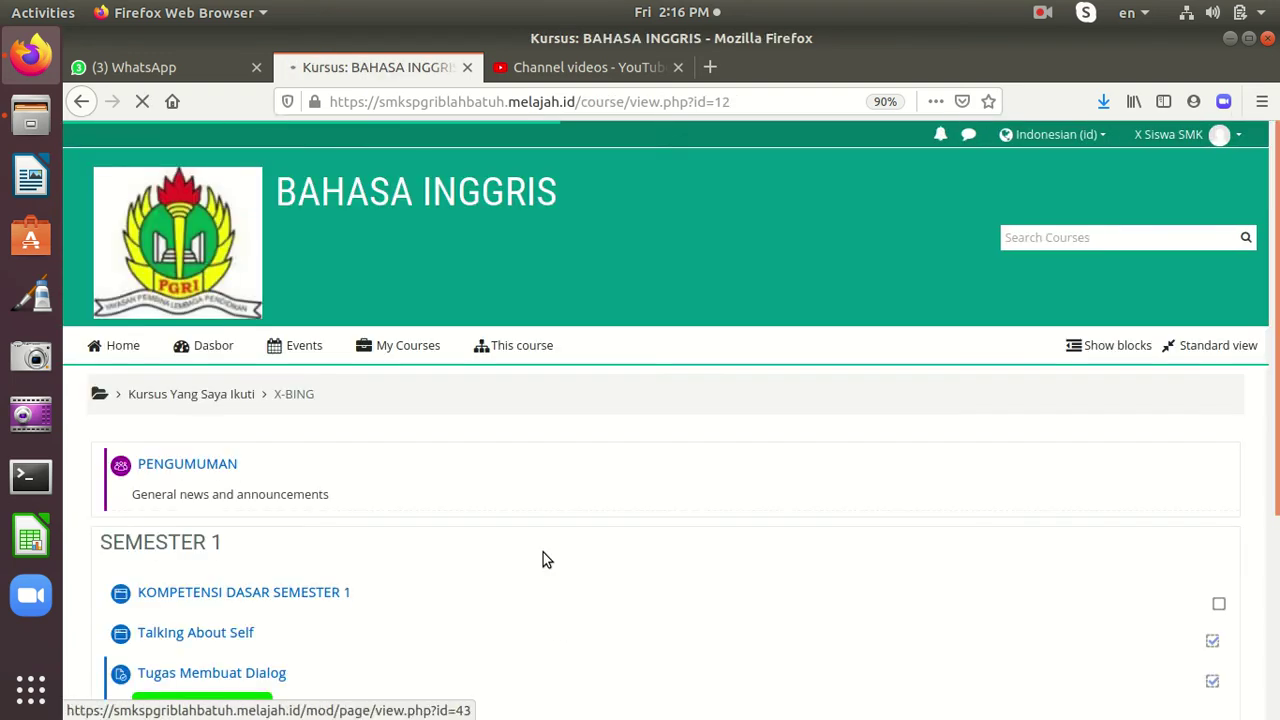
scroll(543, 563, down, 3)
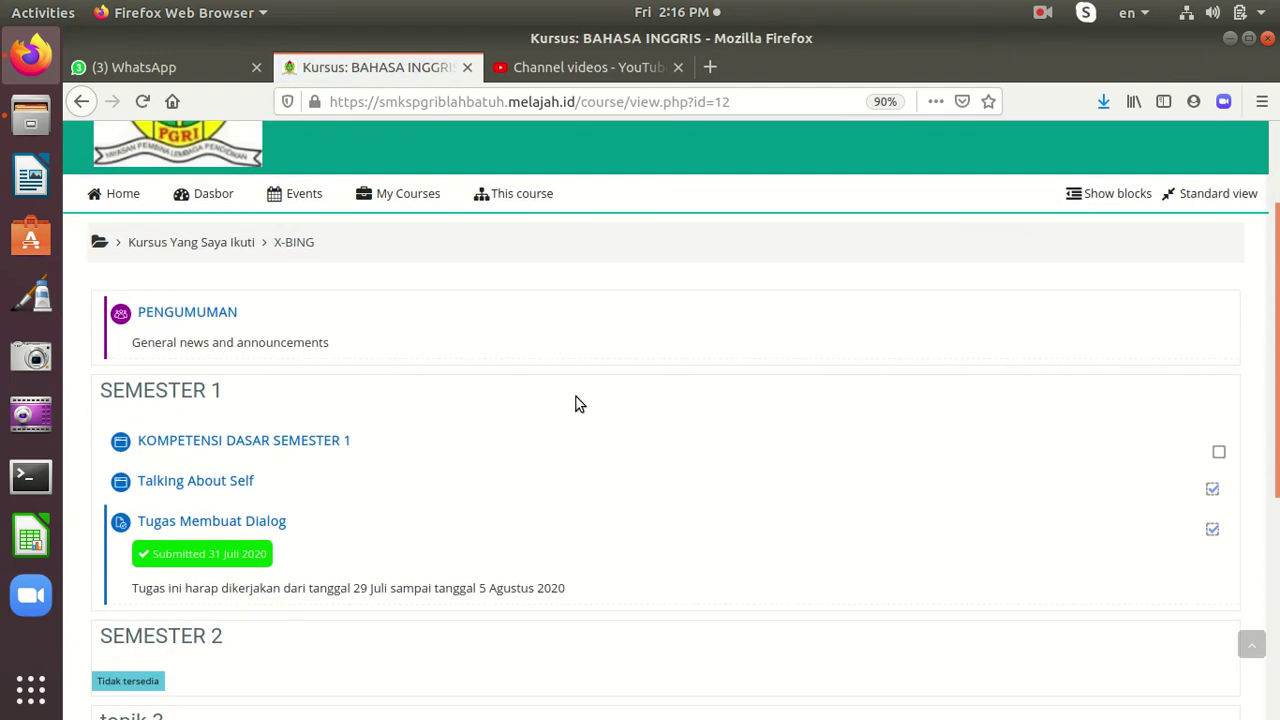
scroll(363, 343, down, 5)
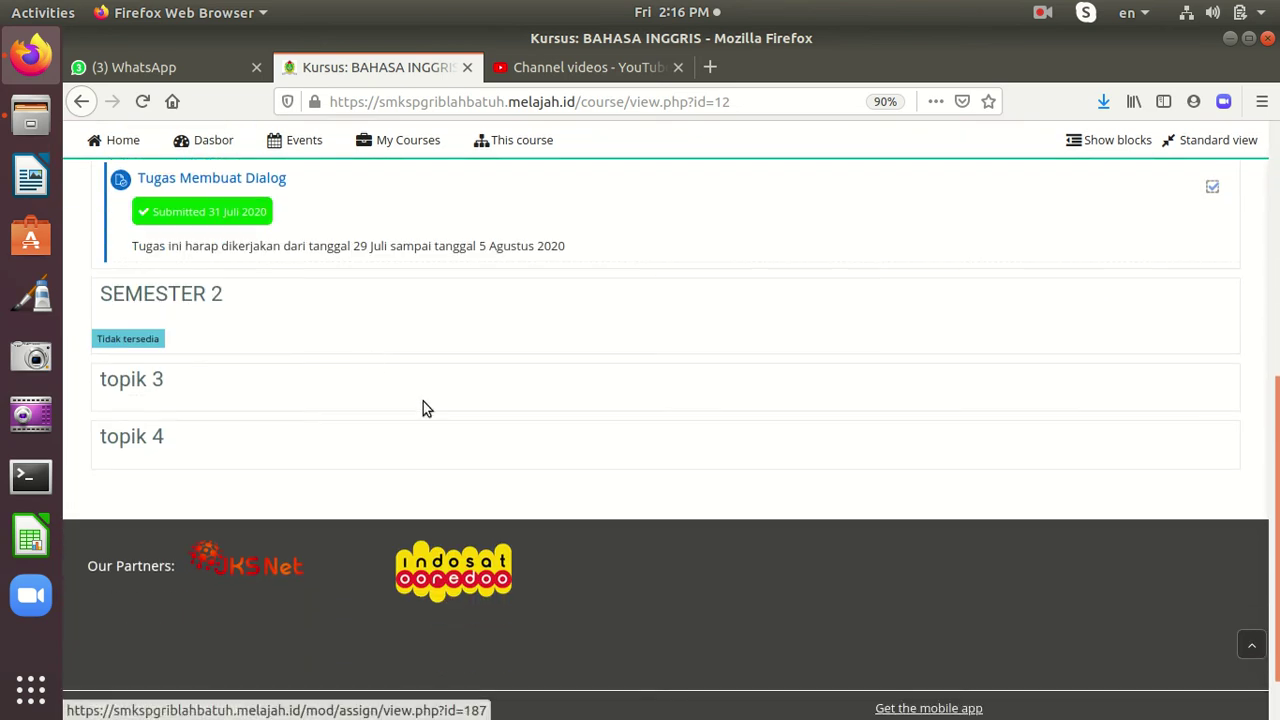
scroll(368, 362, up, 3)
scroll(374, 397, up, 2)
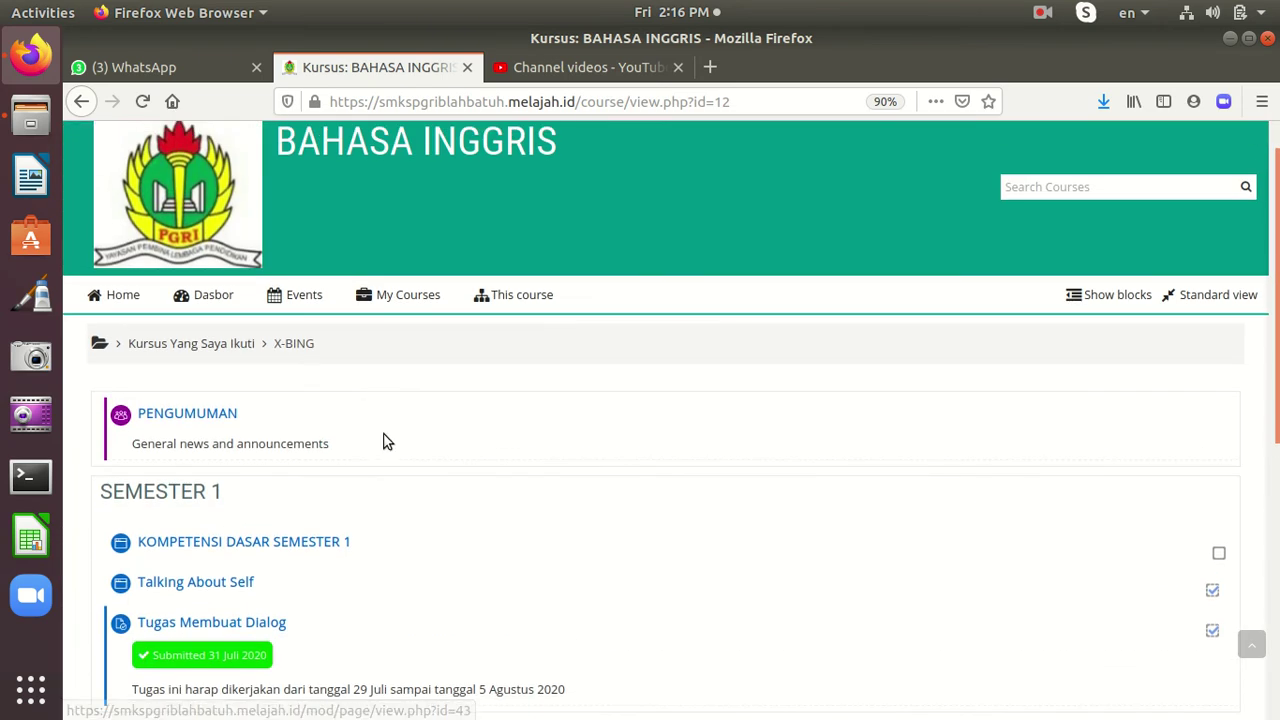
Go to the site's home page and open the KELAS X course category
click(122, 295)
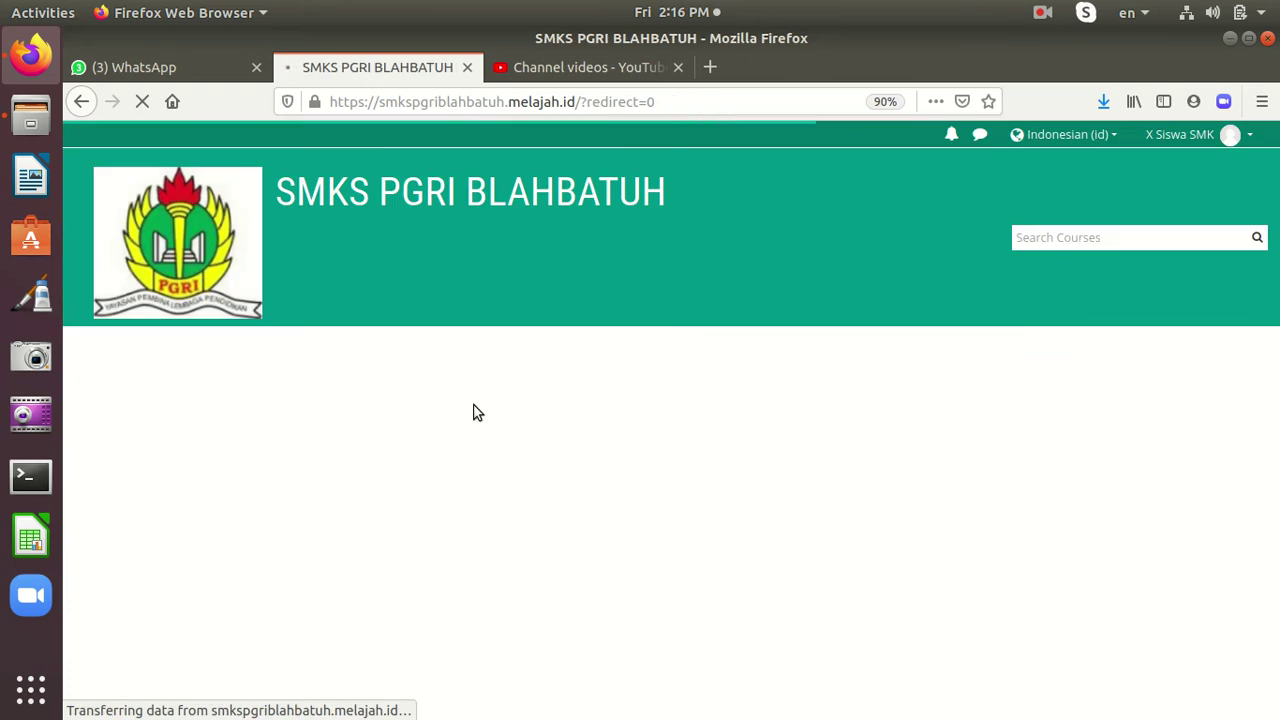
scroll(474, 411, down, 5)
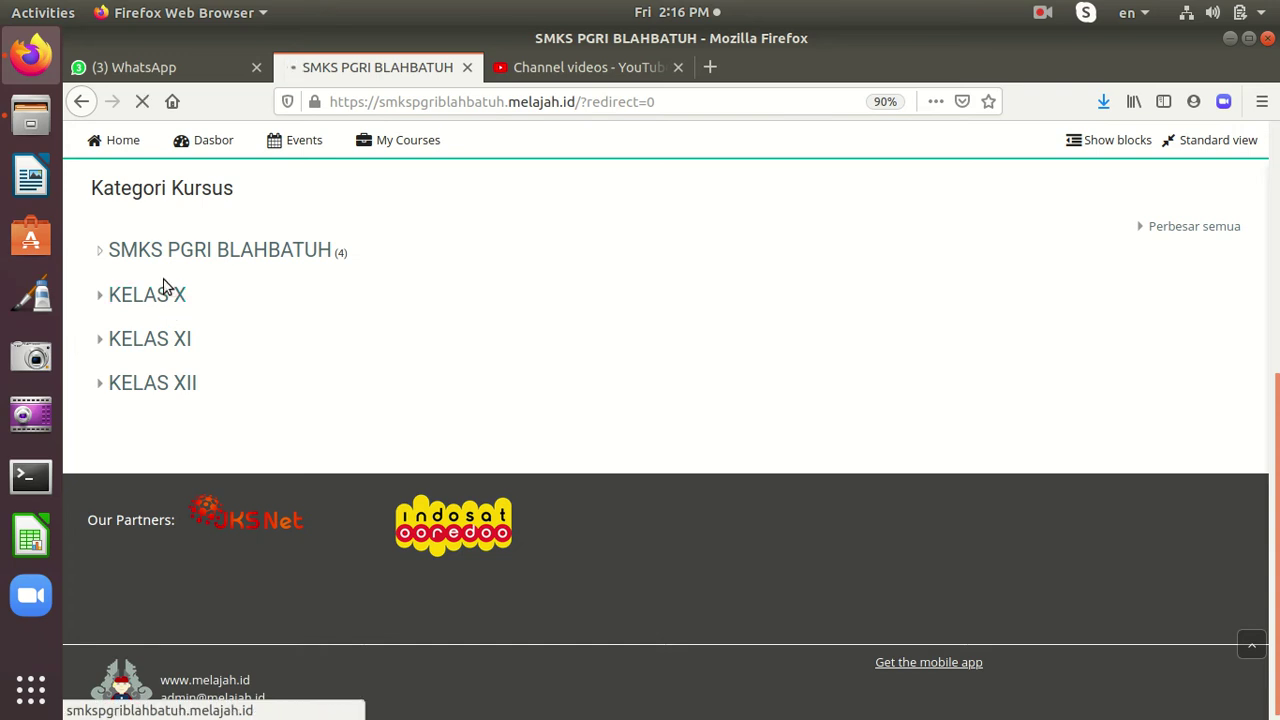
scroll(349, 486, down, 5)
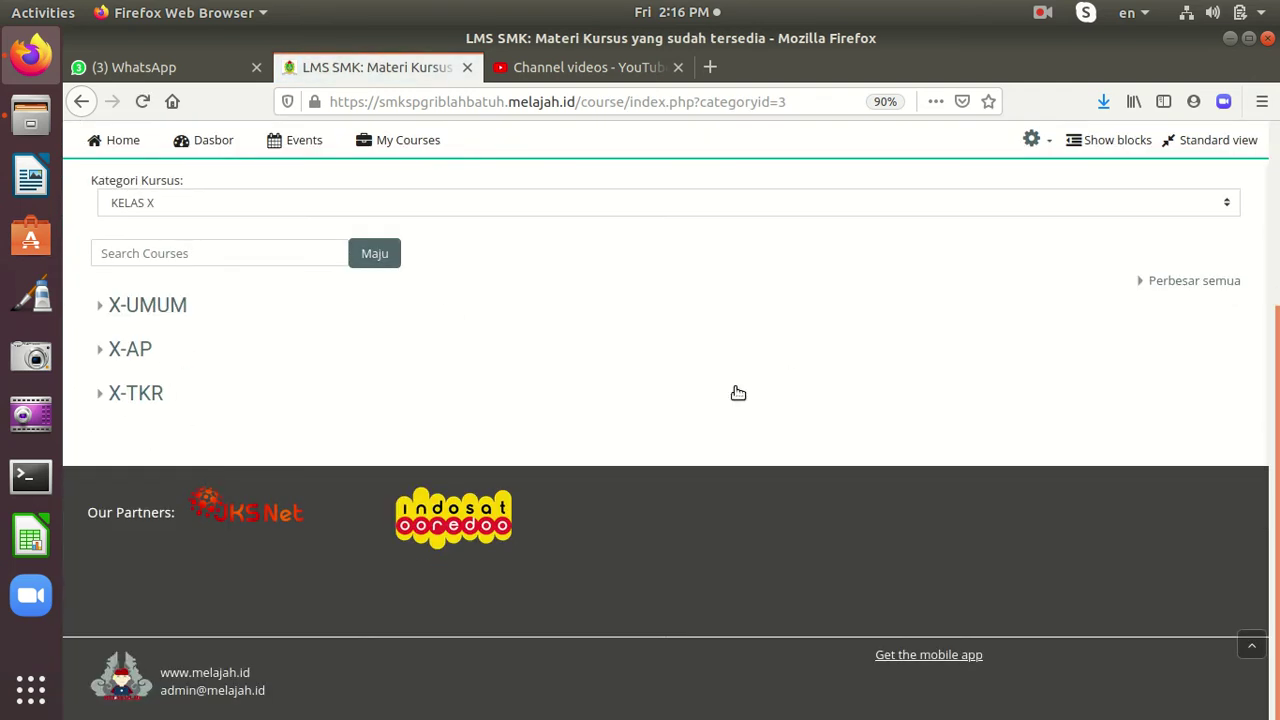
Return to the site's home page and open the KELAS XI course category
click(116, 138)
scroll(418, 352, down, 5)
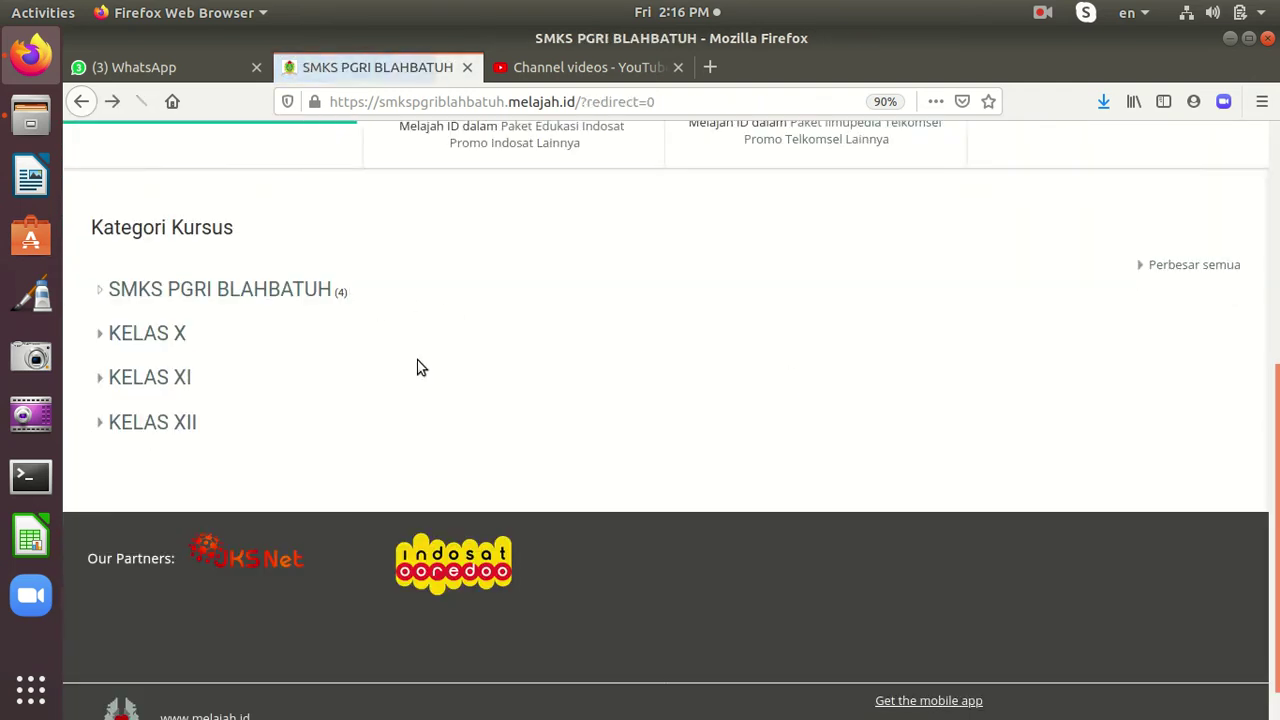
click(151, 341)
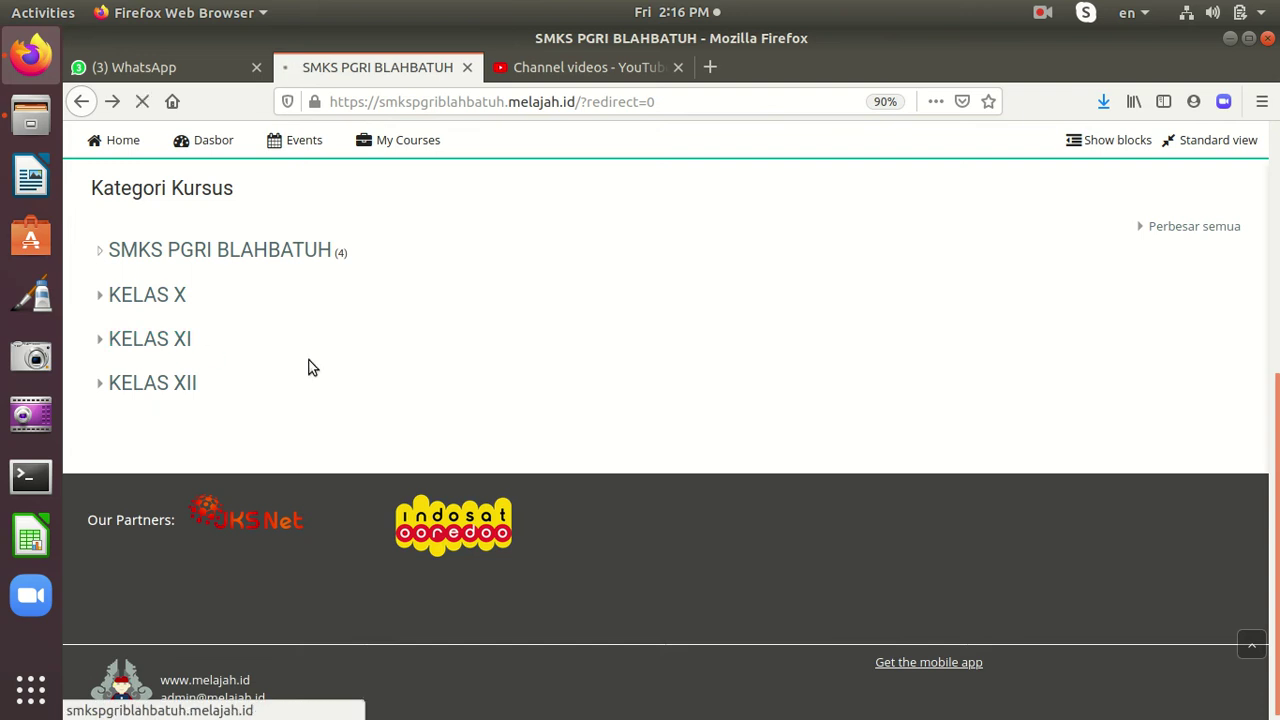
scroll(312, 357, down, 3)
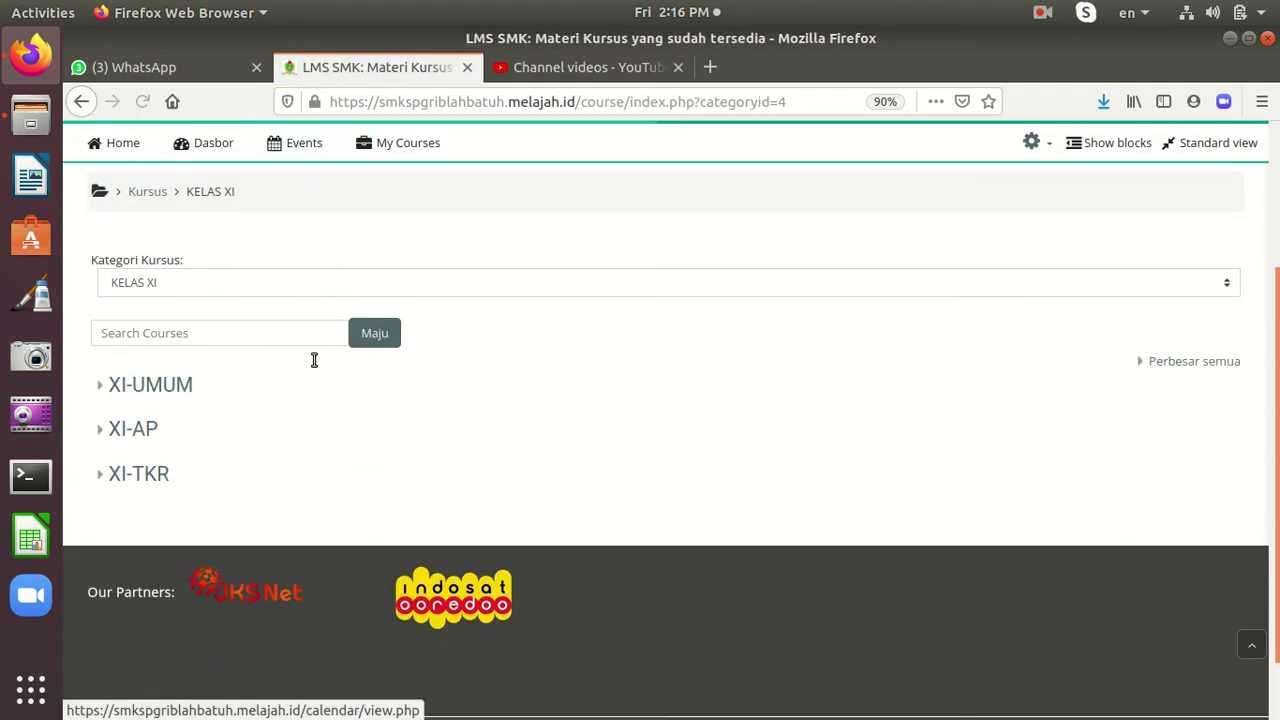
Open the XI-UMUM subcategory and enter its BAHASA INGGRIS course
click(162, 398)
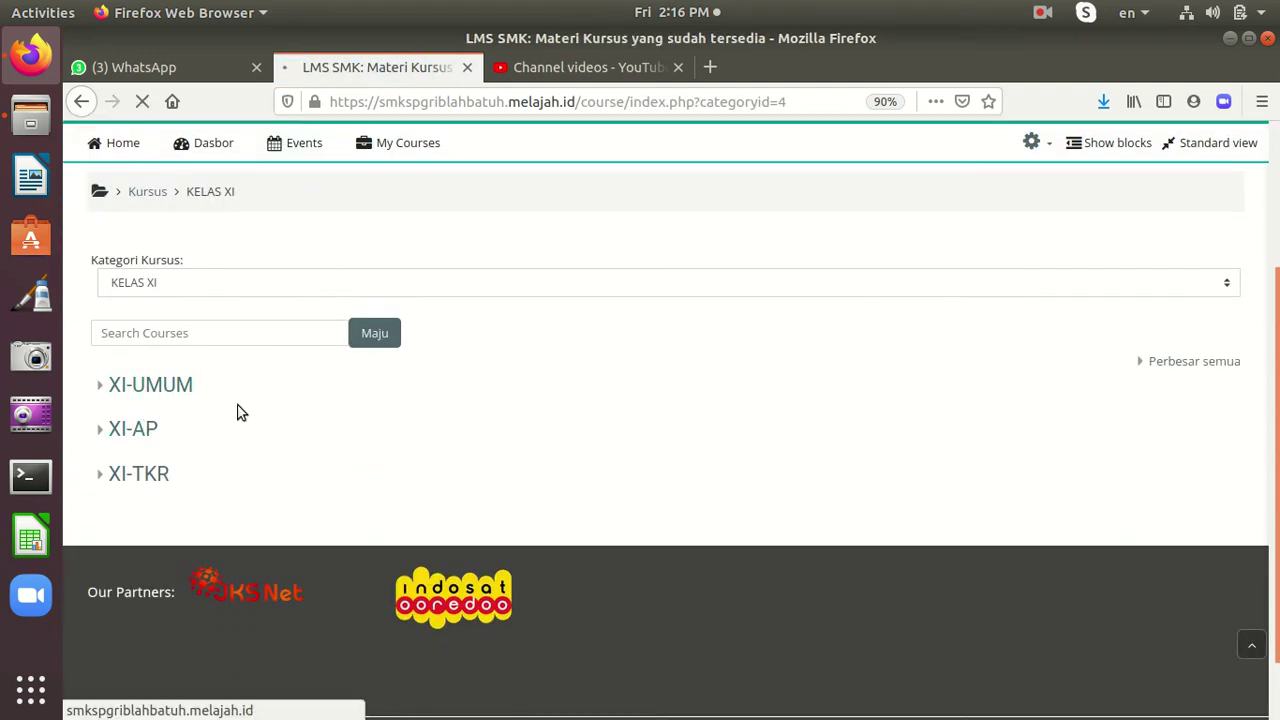
scroll(241, 405, down, 10)
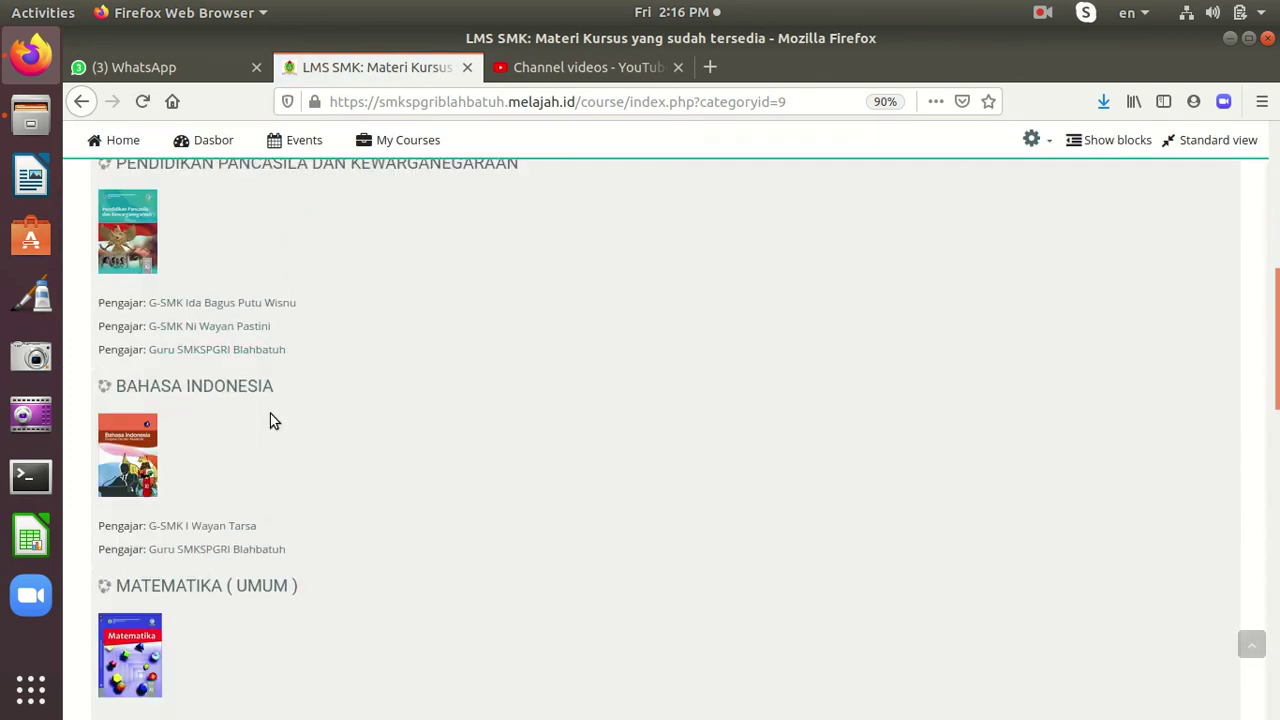
click(257, 296)
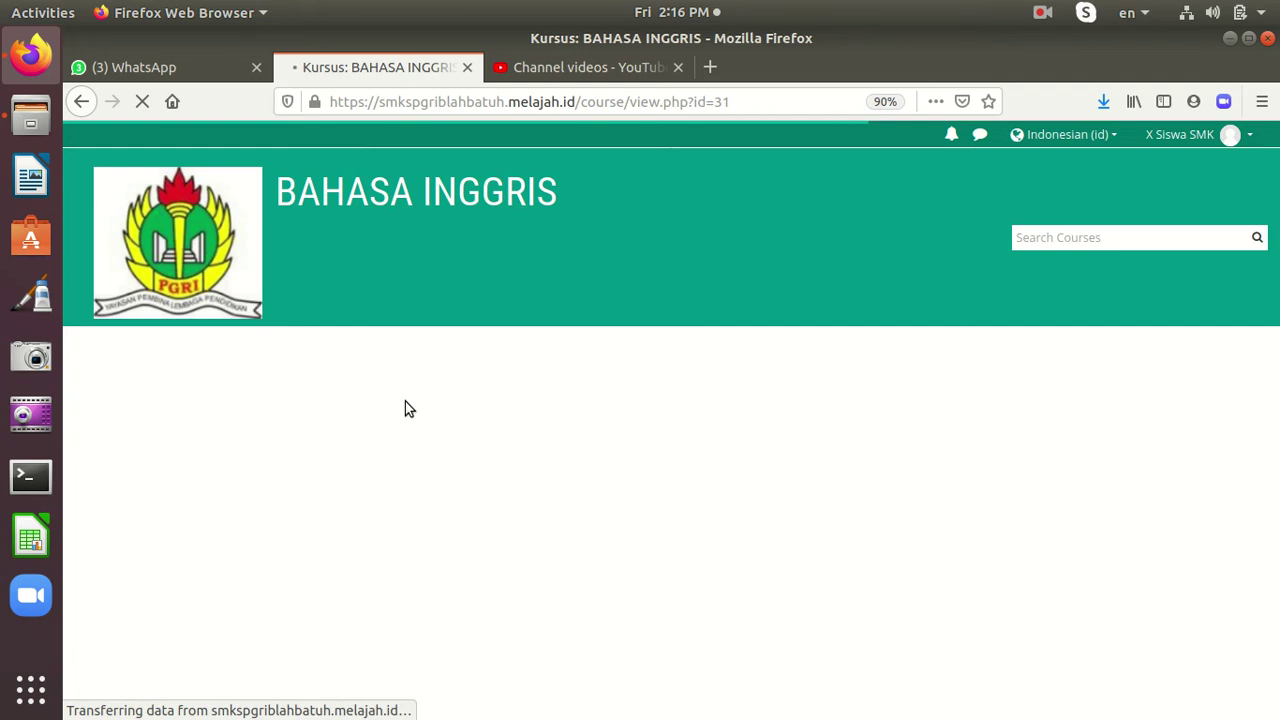
Examine the materials, quiz and assignment in the semester sections of the XI-BING course
scroll(405, 405, down, 3)
scroll(365, 390, down, 3)
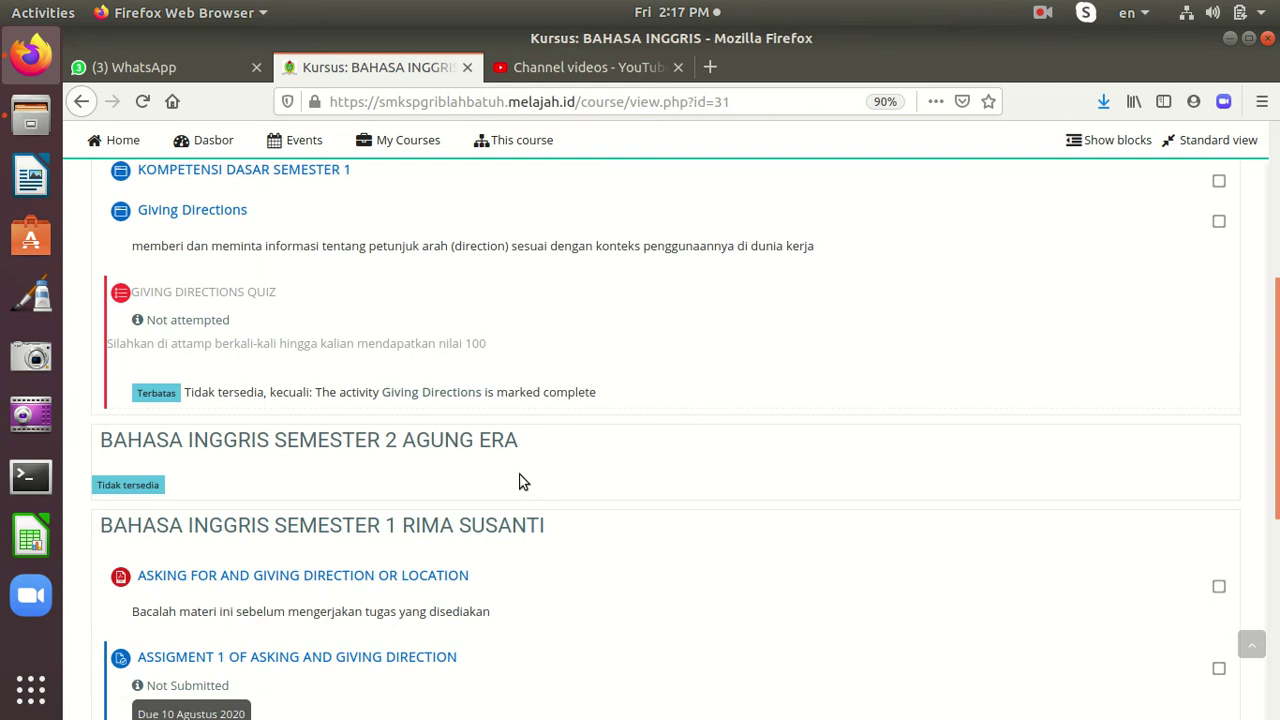
scroll(520, 482, up, 5)
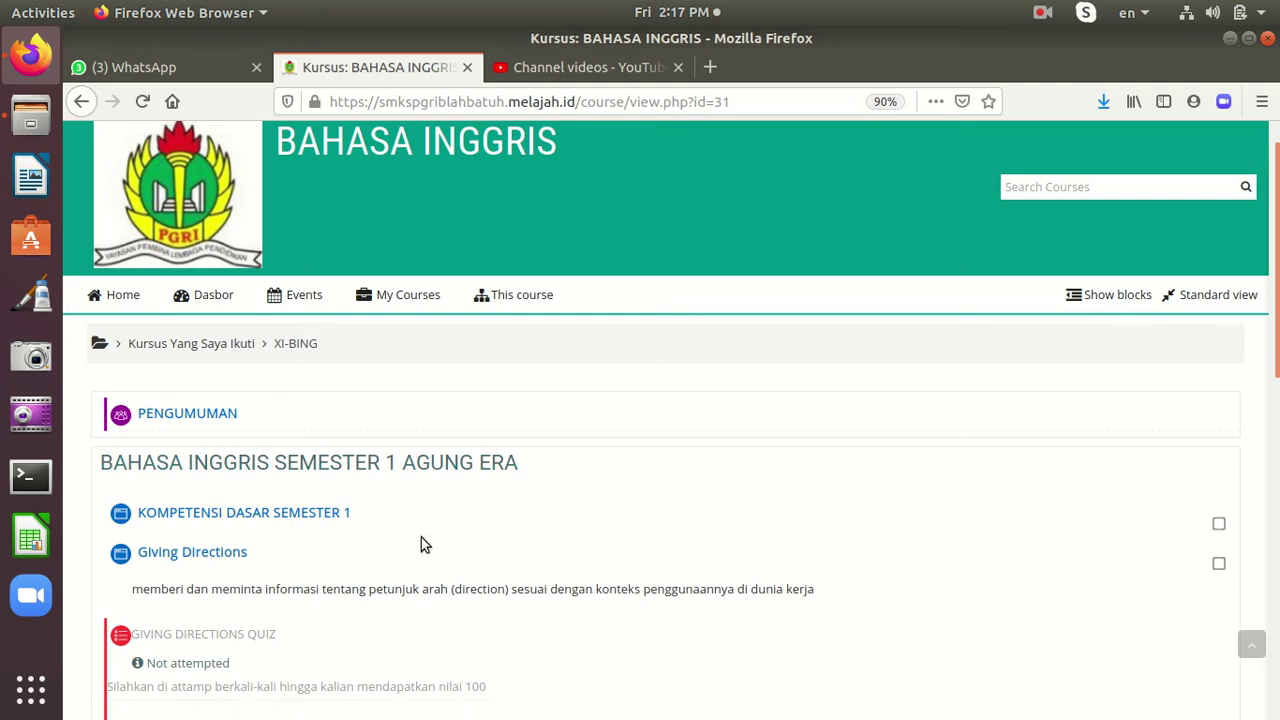
scroll(481, 556, down, 8)
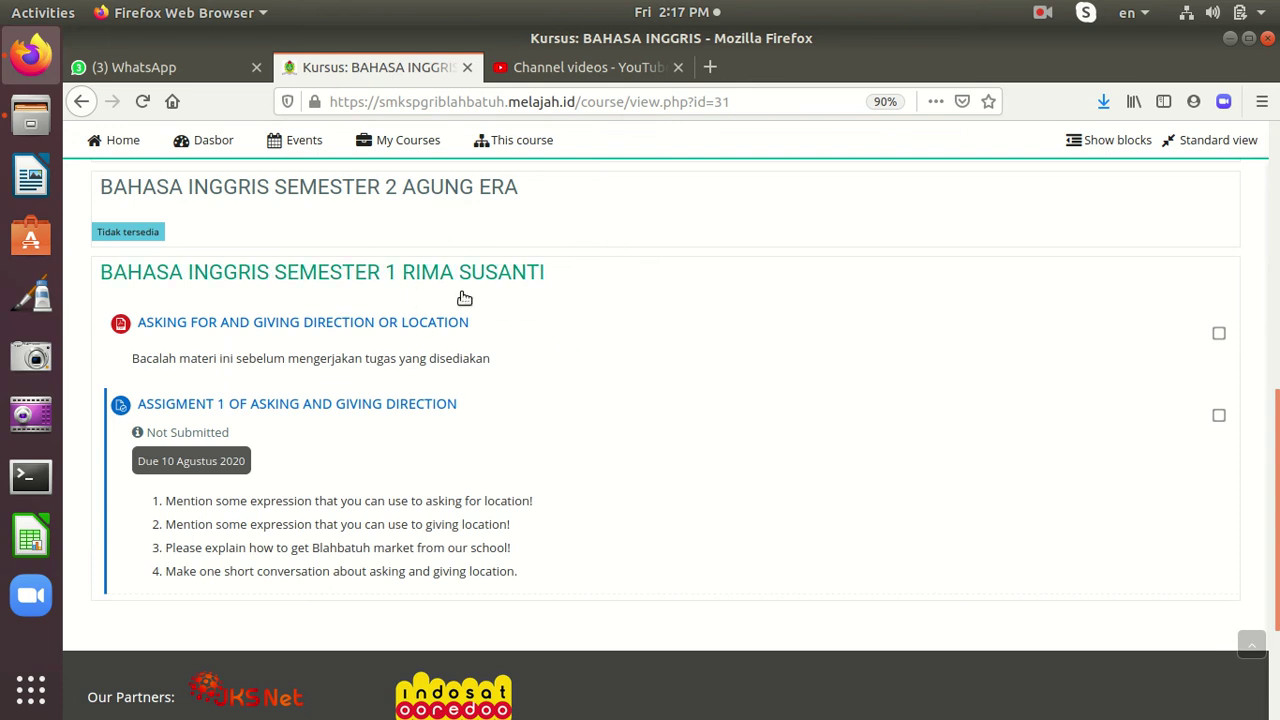
scroll(503, 464, up, 8)
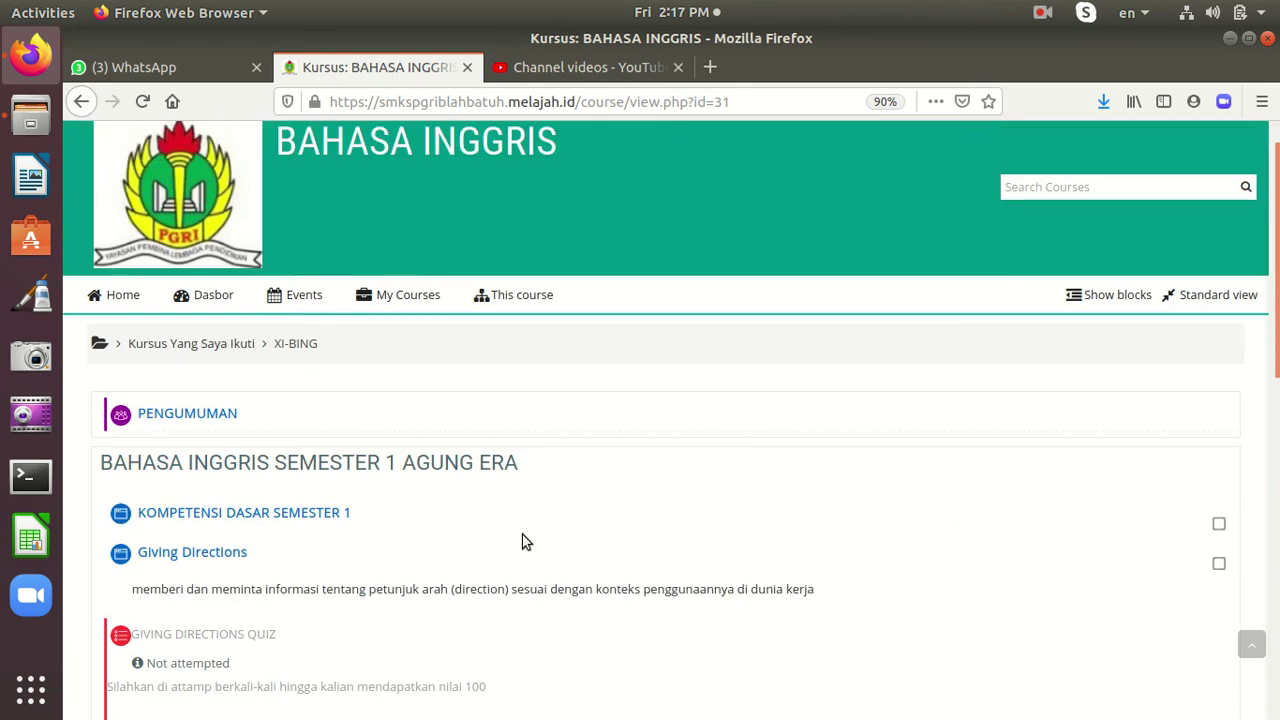
scroll(470, 470, down, 1)
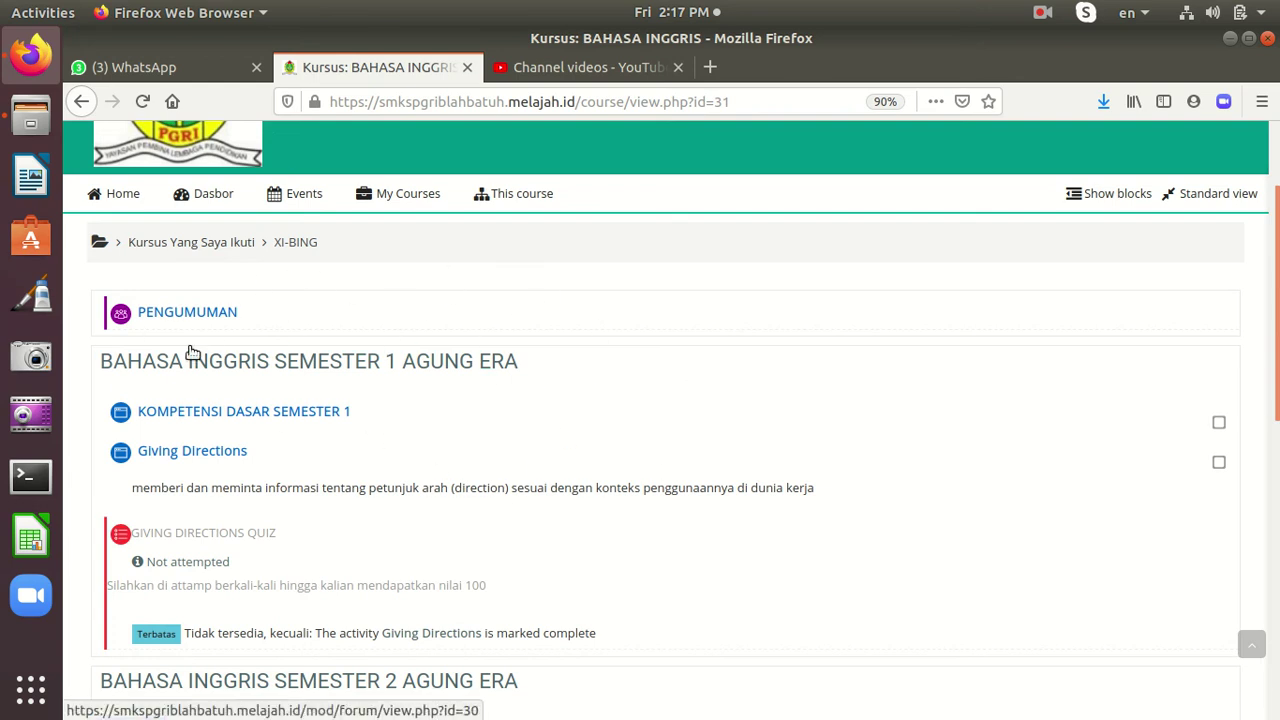
scroll(451, 544, down, 6)
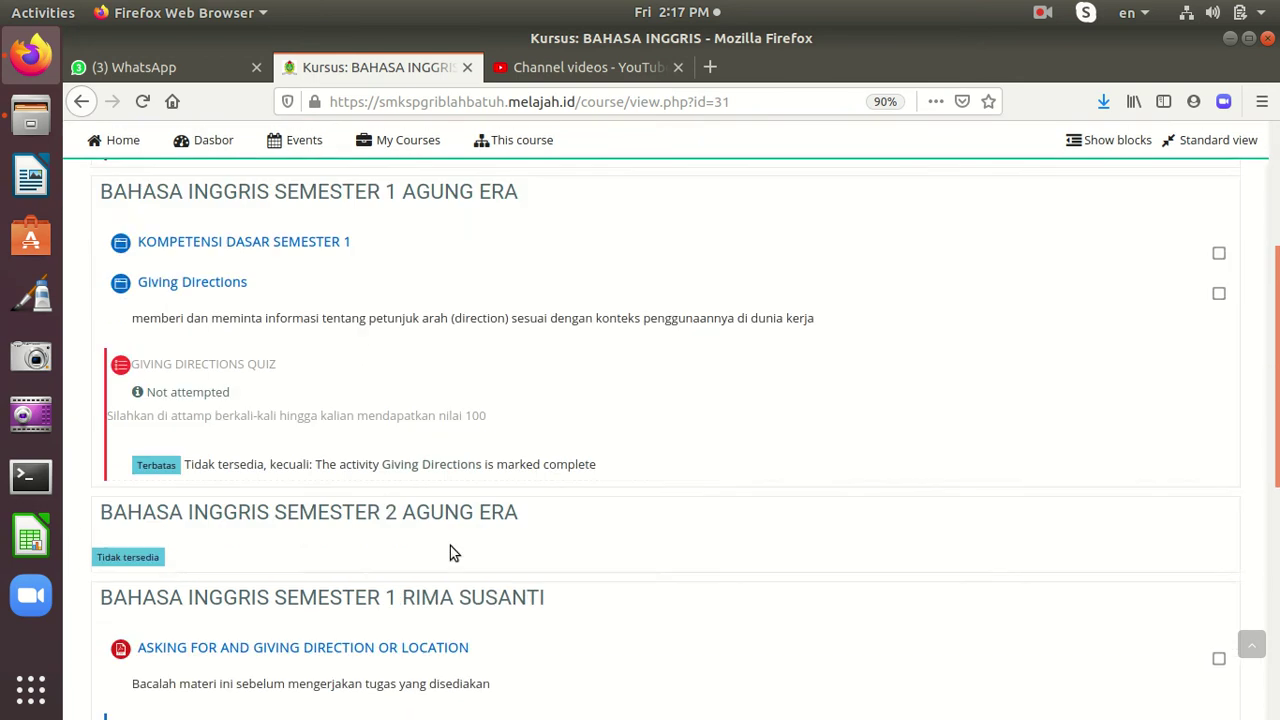
Examine the availability restriction on the GIVING DIRECTIONS QUIZ in the XI-BING course's first-semester section
scroll(456, 548, down, 2)
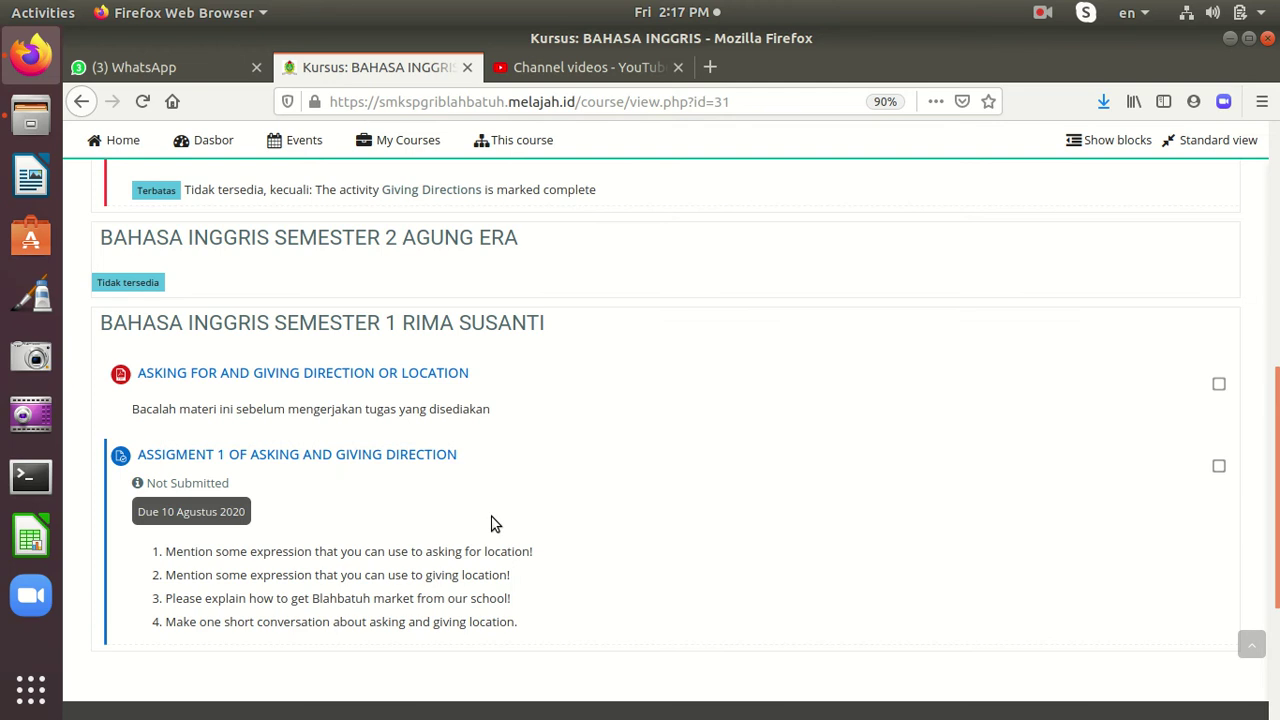
scroll(322, 423, up, 5)
scroll(323, 409, up, 3)
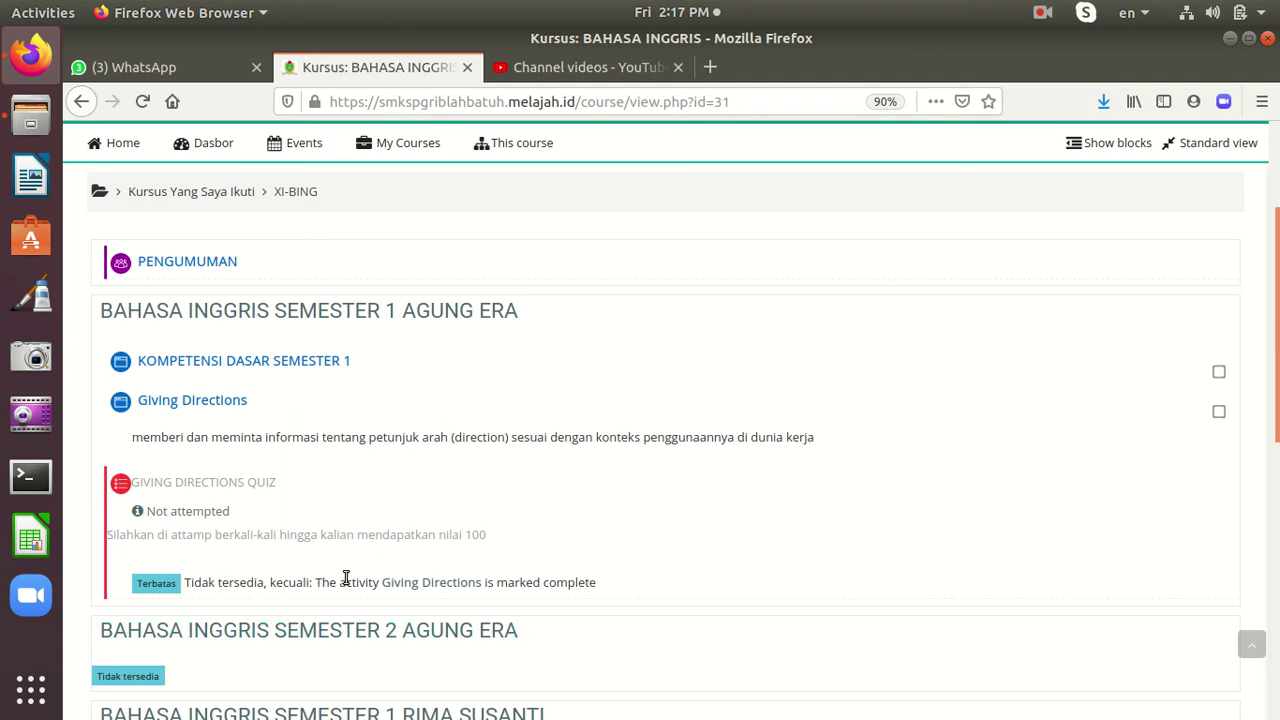
scroll(1057, 334, up, 4)
click(1095, 134)
scroll(608, 487, down, 5)
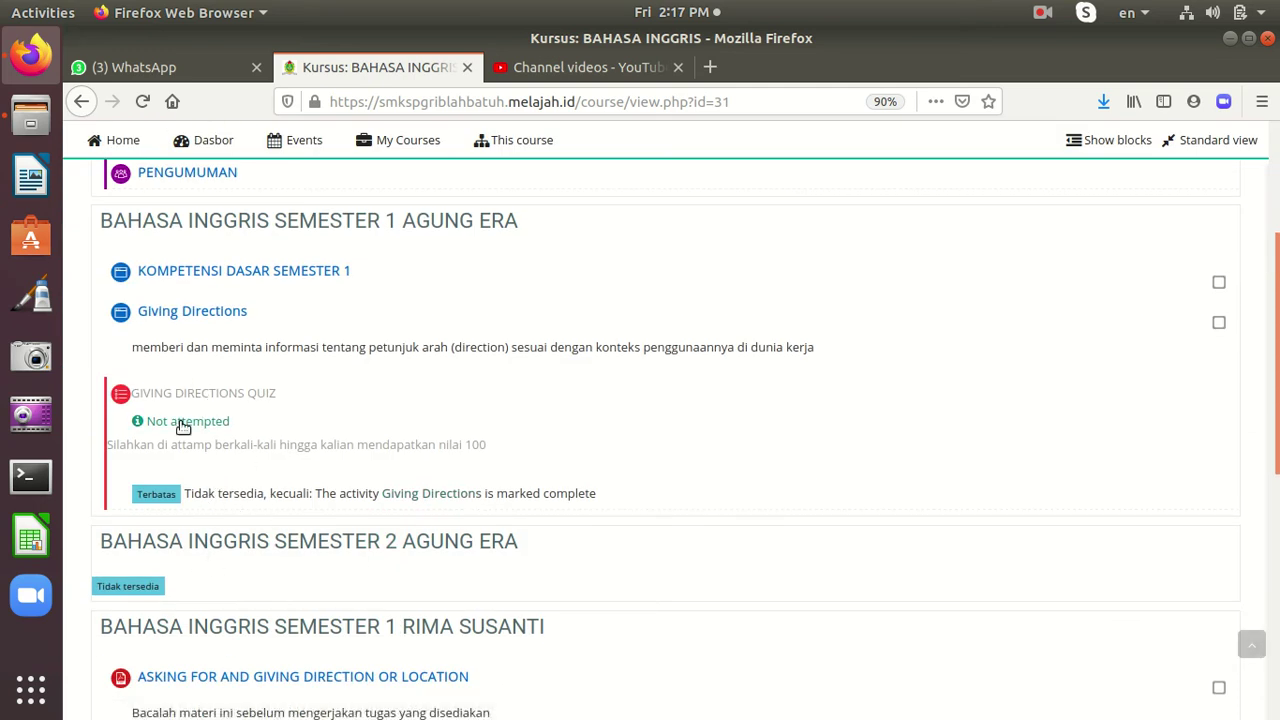
triple_click(241, 396)
click(363, 414)
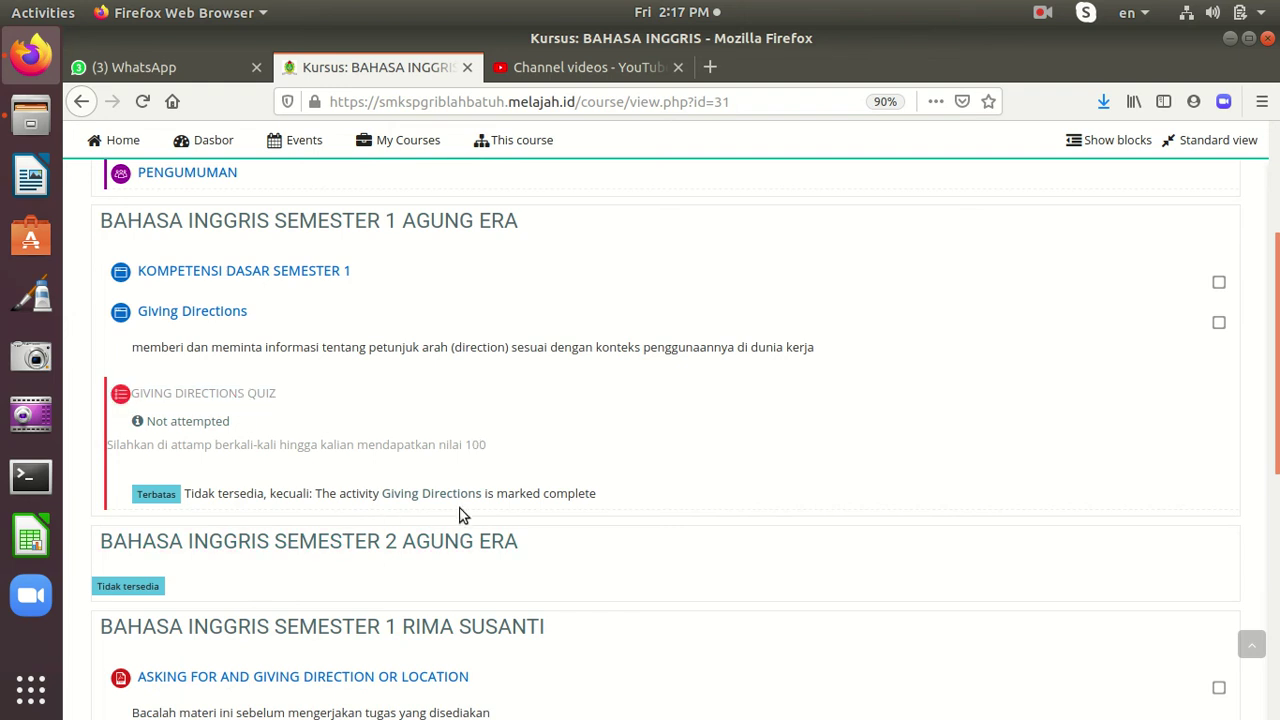
Open the Giving Directions page and read its material on directions, landmarks and prepositions through to the end
click(190, 316)
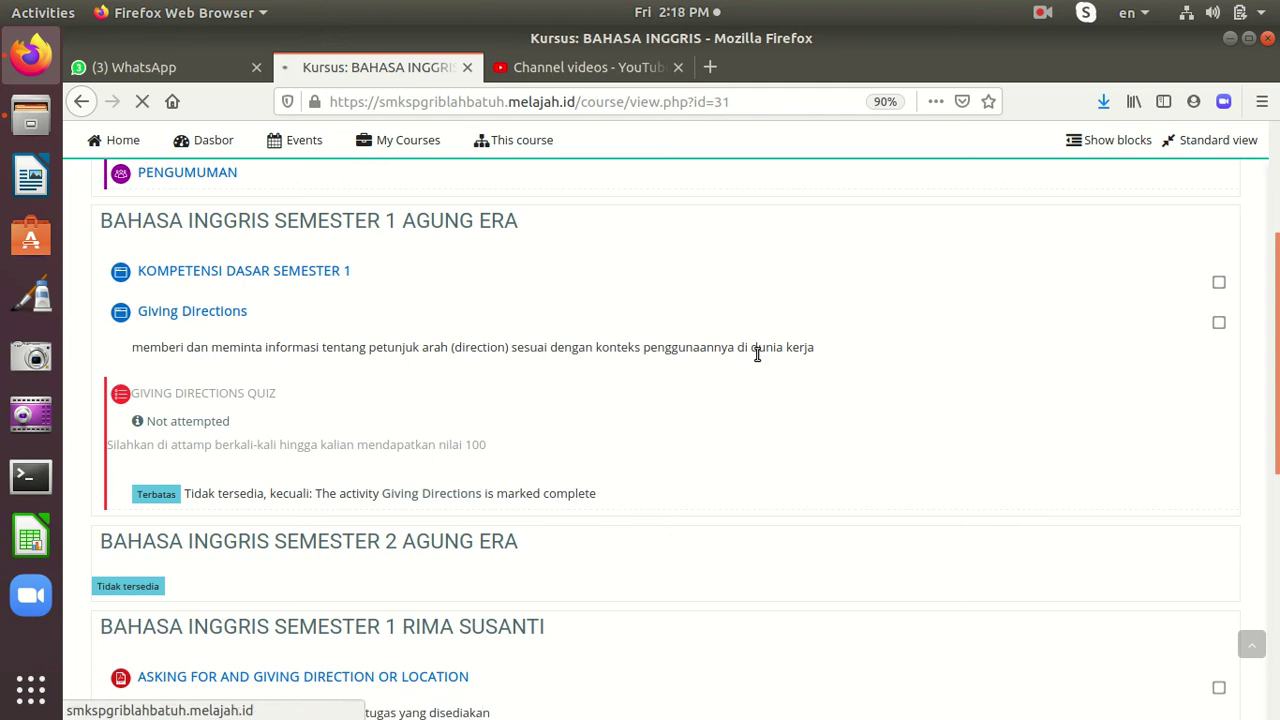
scroll(925, 511, down, 8)
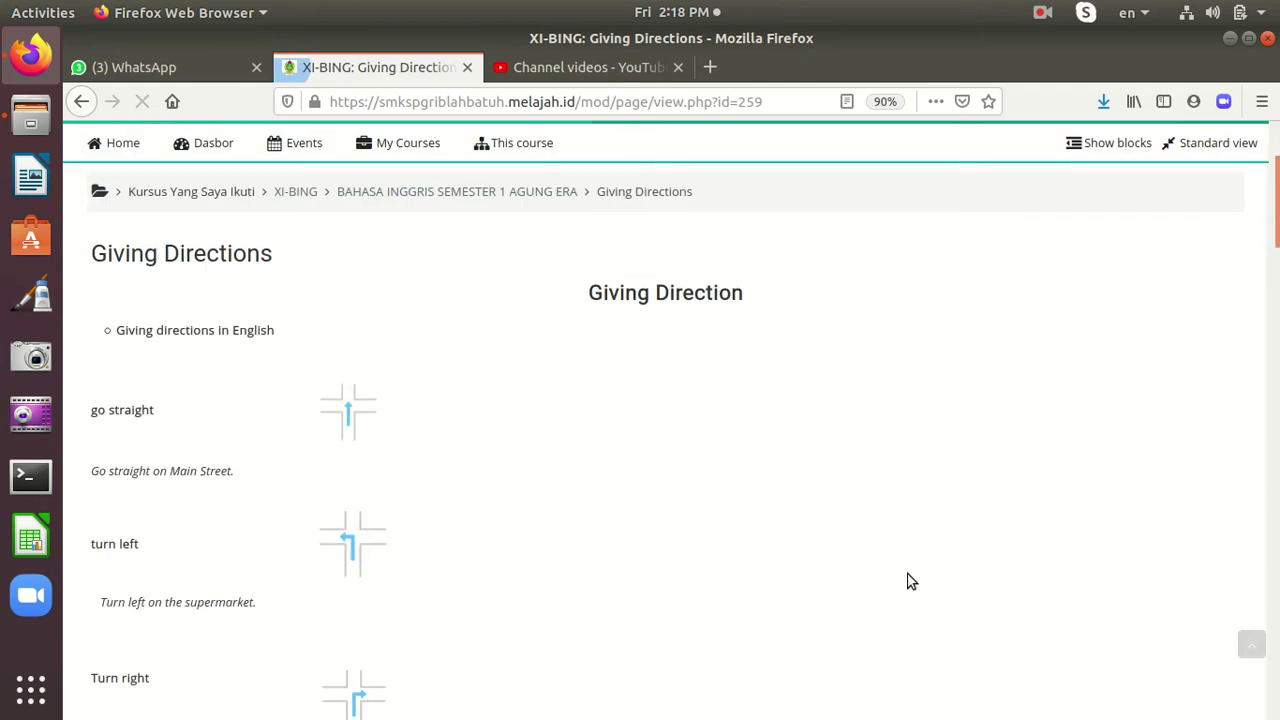
scroll(334, 460, down, 5)
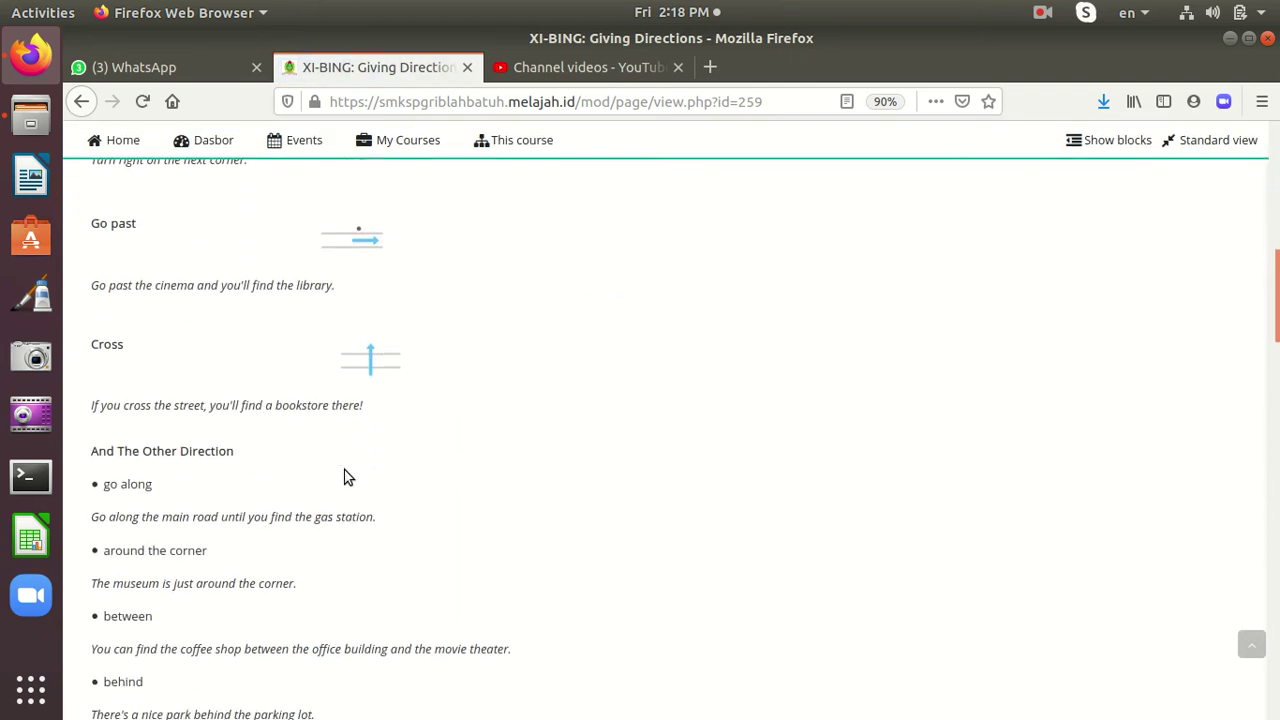
scroll(342, 477, down, 3)
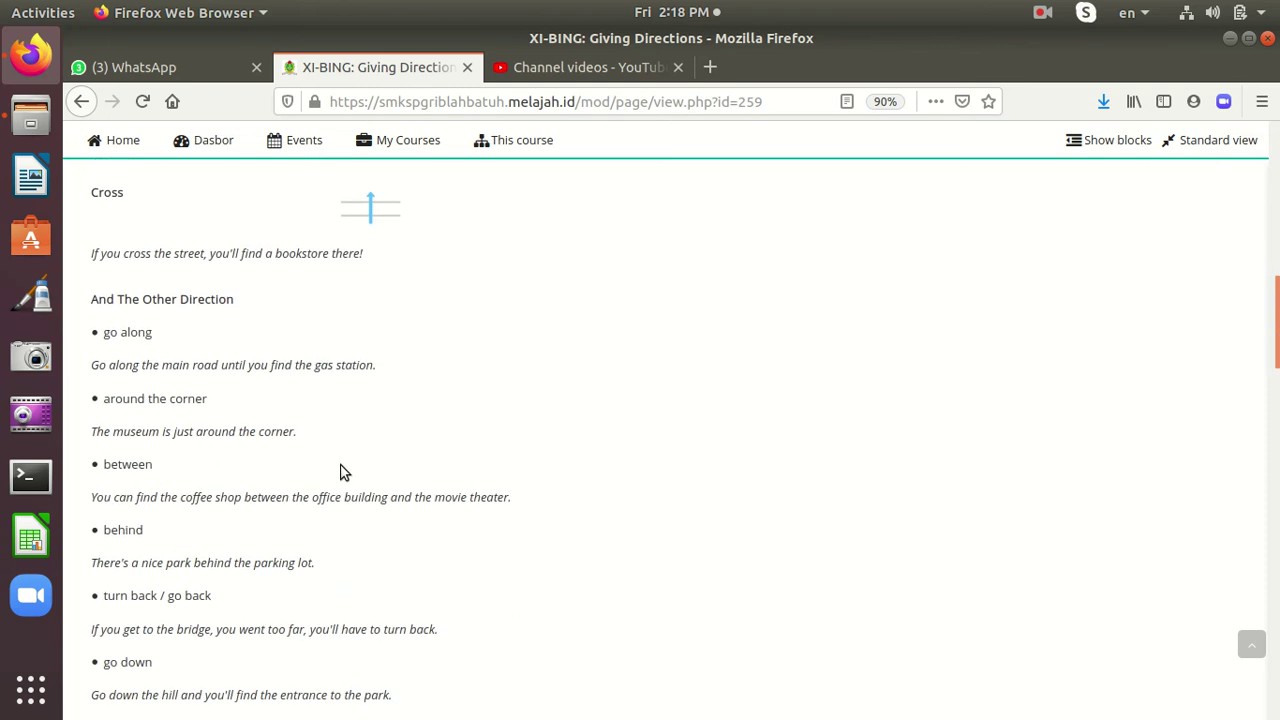
scroll(390, 360, up, 2)
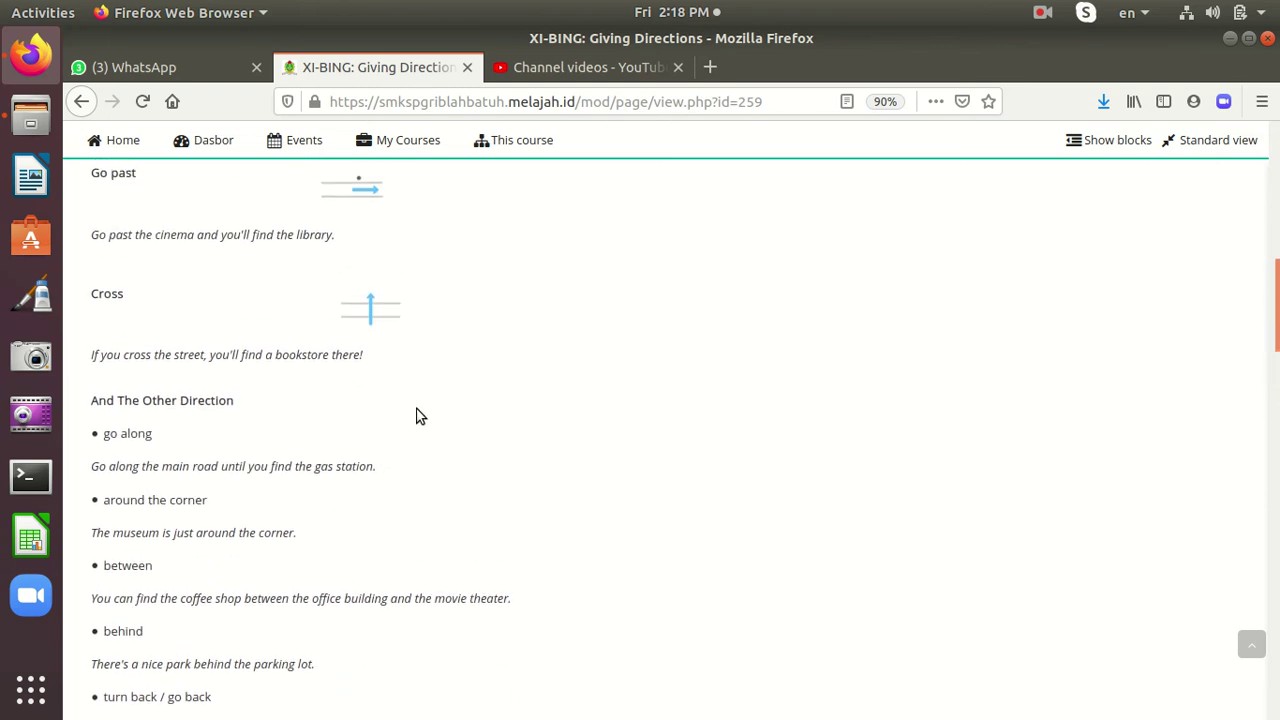
scroll(430, 450, down, 7)
scroll(310, 435, down, 15)
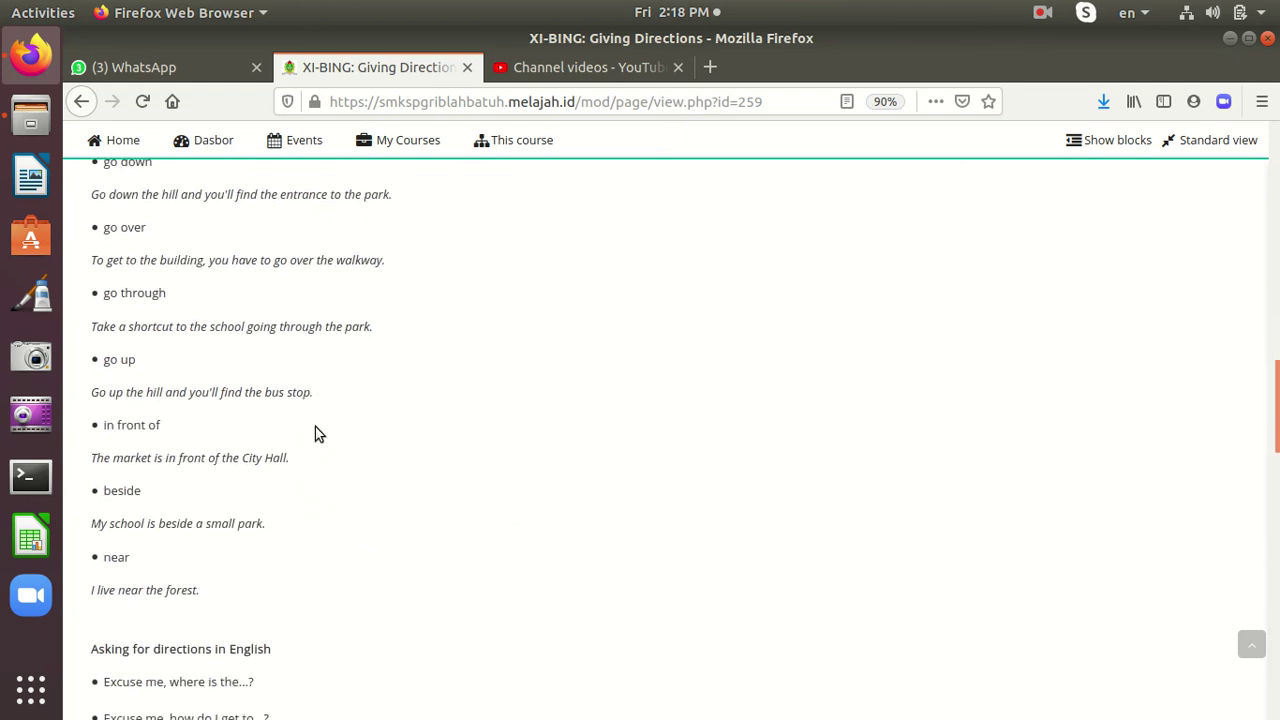
scroll(321, 430, down, 1)
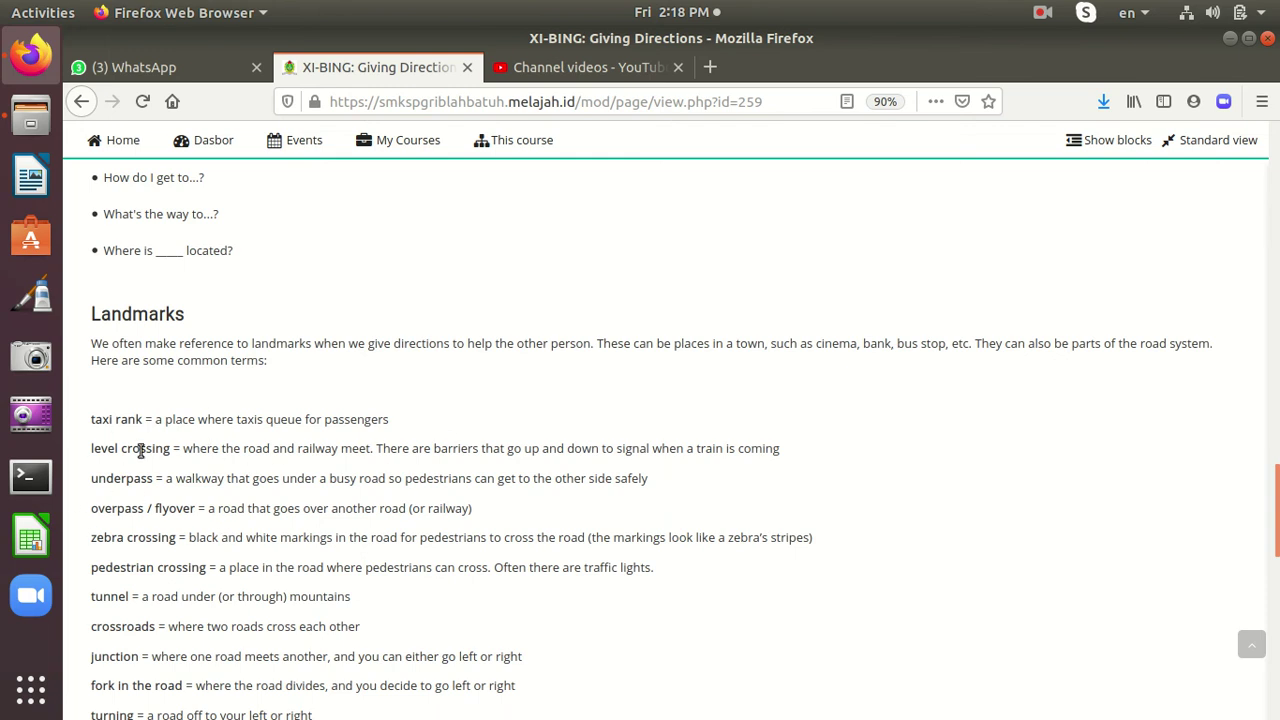
scroll(110, 500, down, 4)
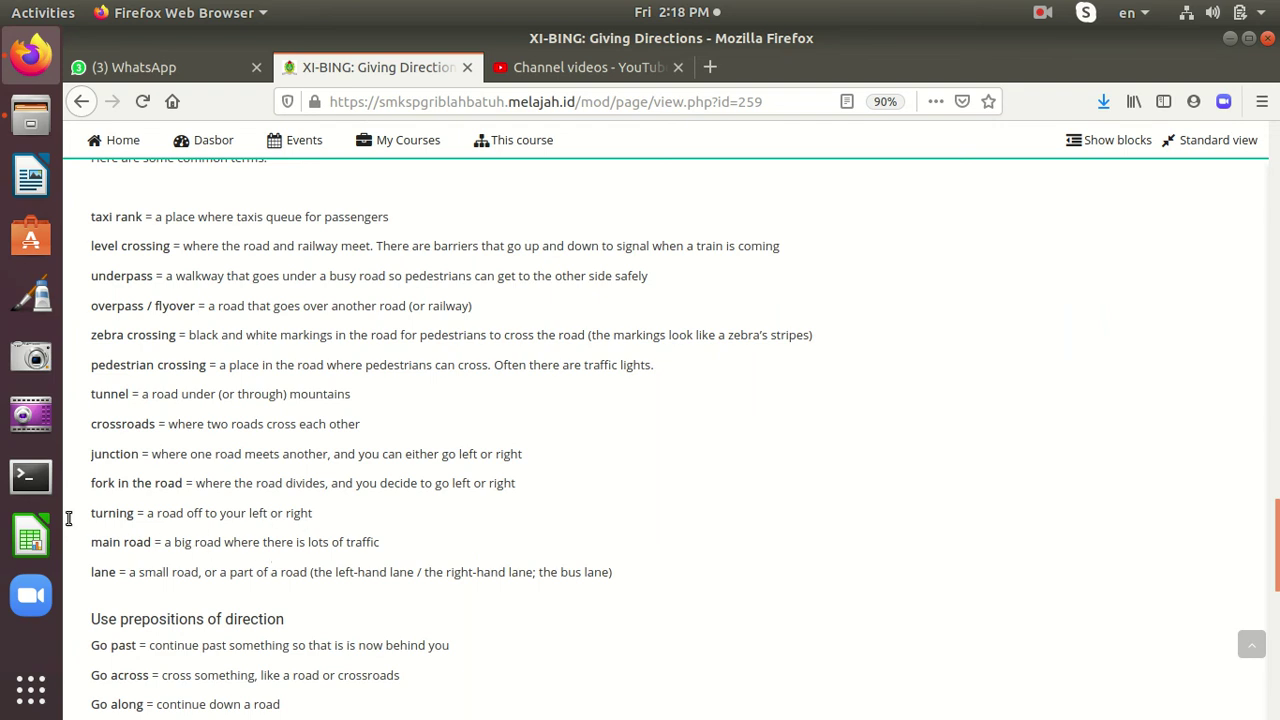
scroll(303, 517, down, 6)
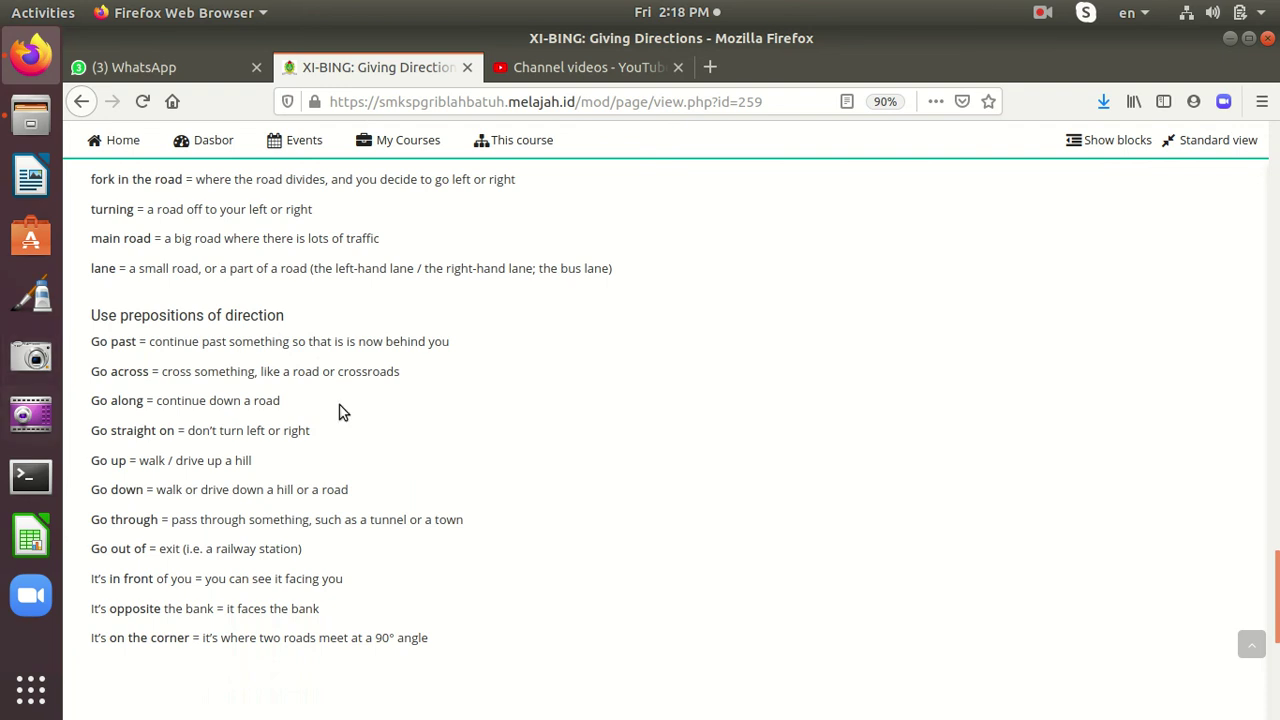
scroll(566, 423, down, 5)
scroll(367, 320, up, 1)
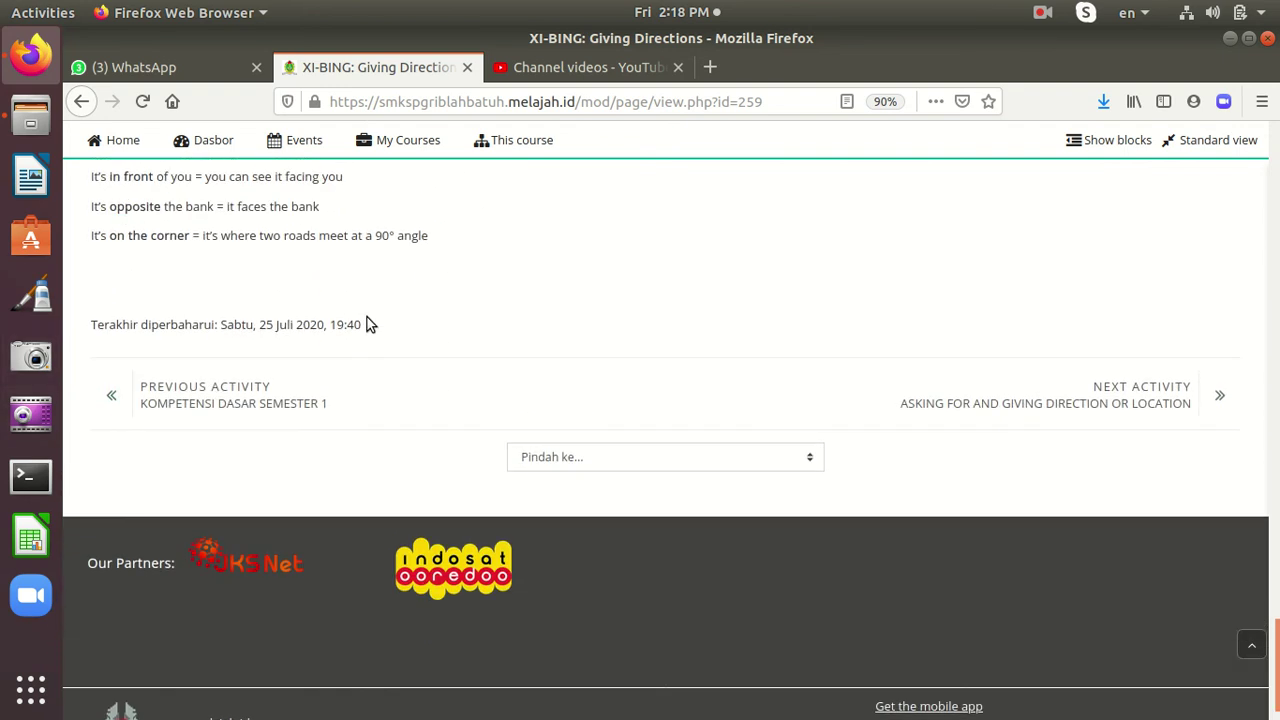
scroll(434, 310, down, 1)
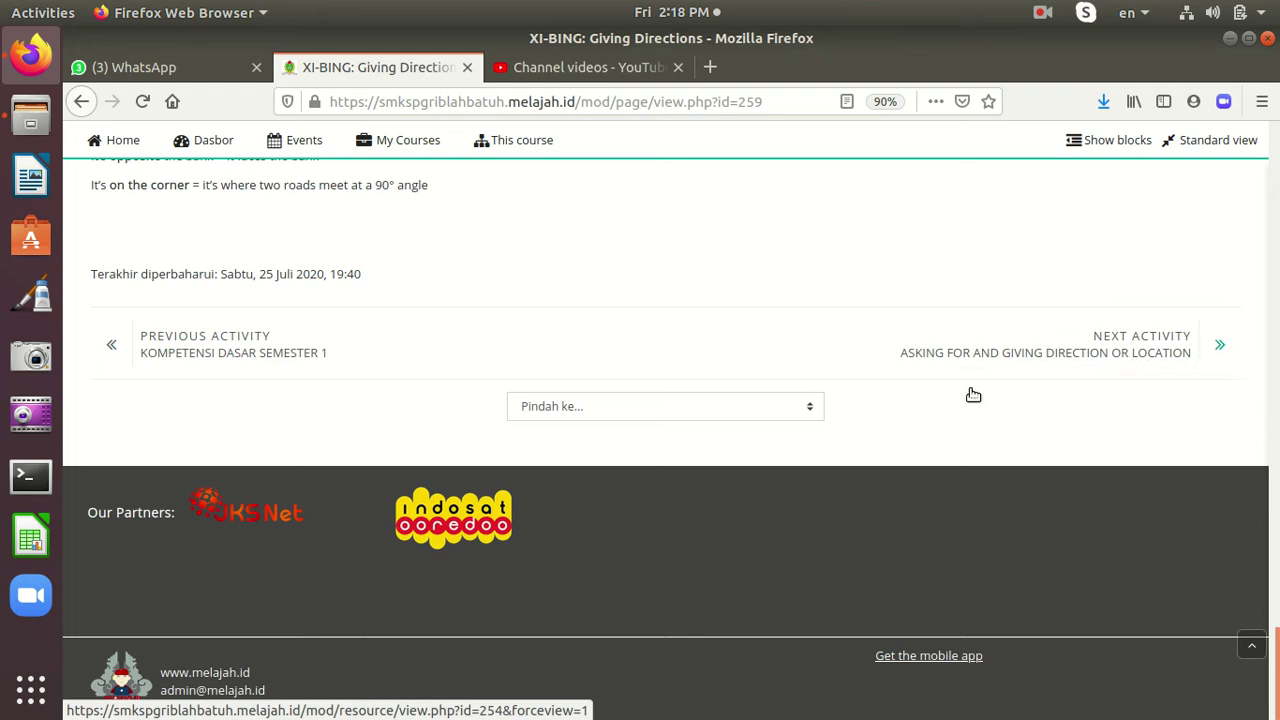
View the course activities in the jump list below the Giving Directions material, then dismiss it without choosing one
click(613, 412)
key(Down)
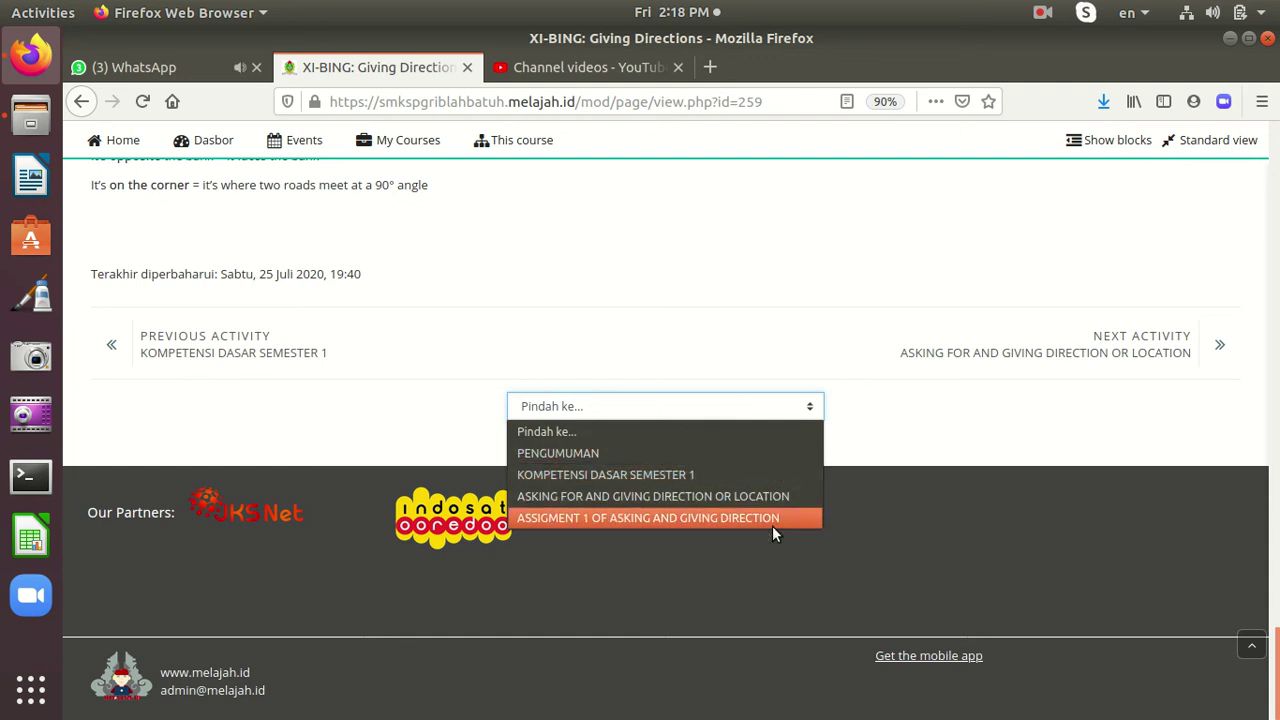
click(793, 325)
Return to the BAHASA INGGRIS SEMESTER 1 AGUNG ERA section and reopen Giving Directions through the quiz's restriction note
scroll(790, 420, up, 1)
scroll(785, 421, up, 3)
scroll(938, 552, up, 18)
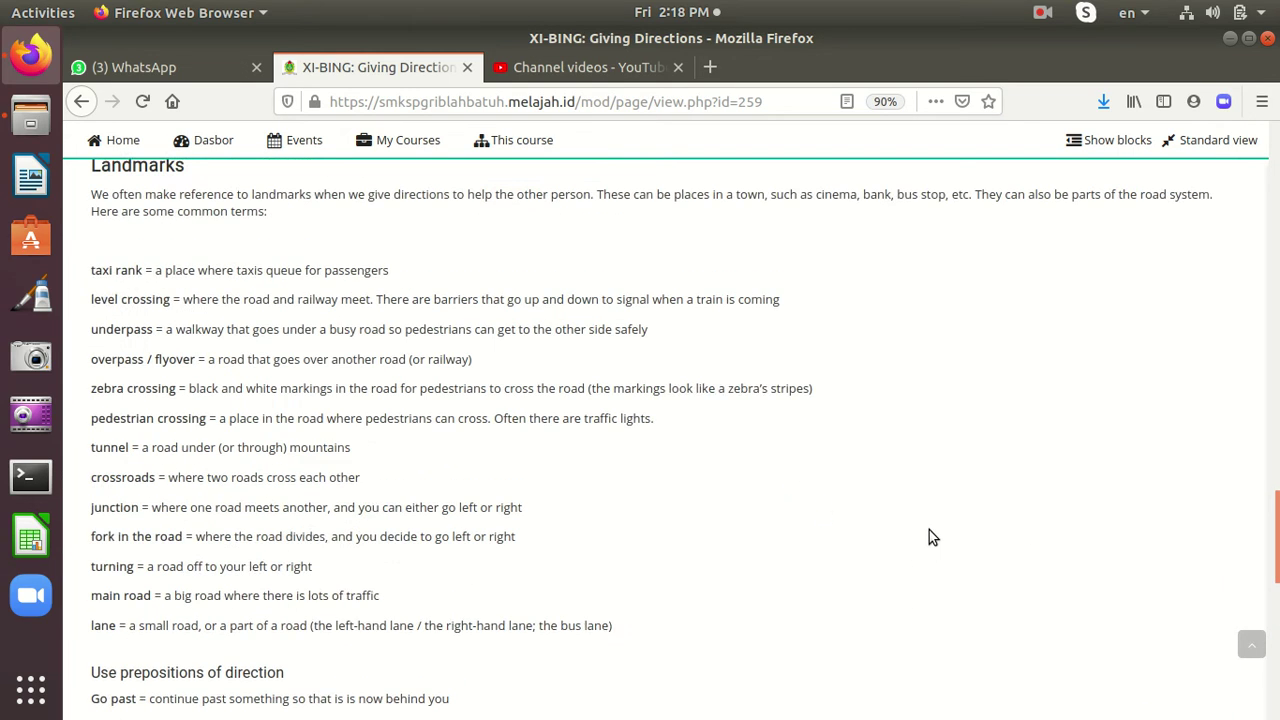
scroll(929, 531, up, 20)
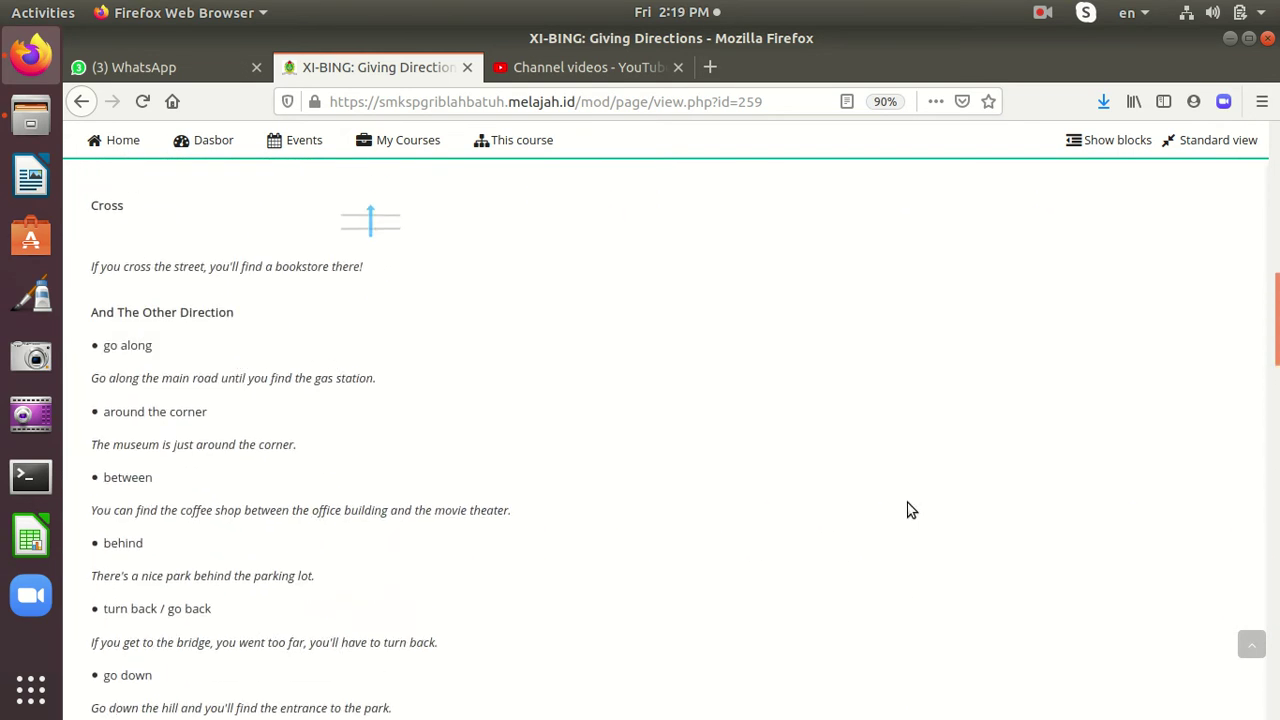
scroll(911, 510, up, 5)
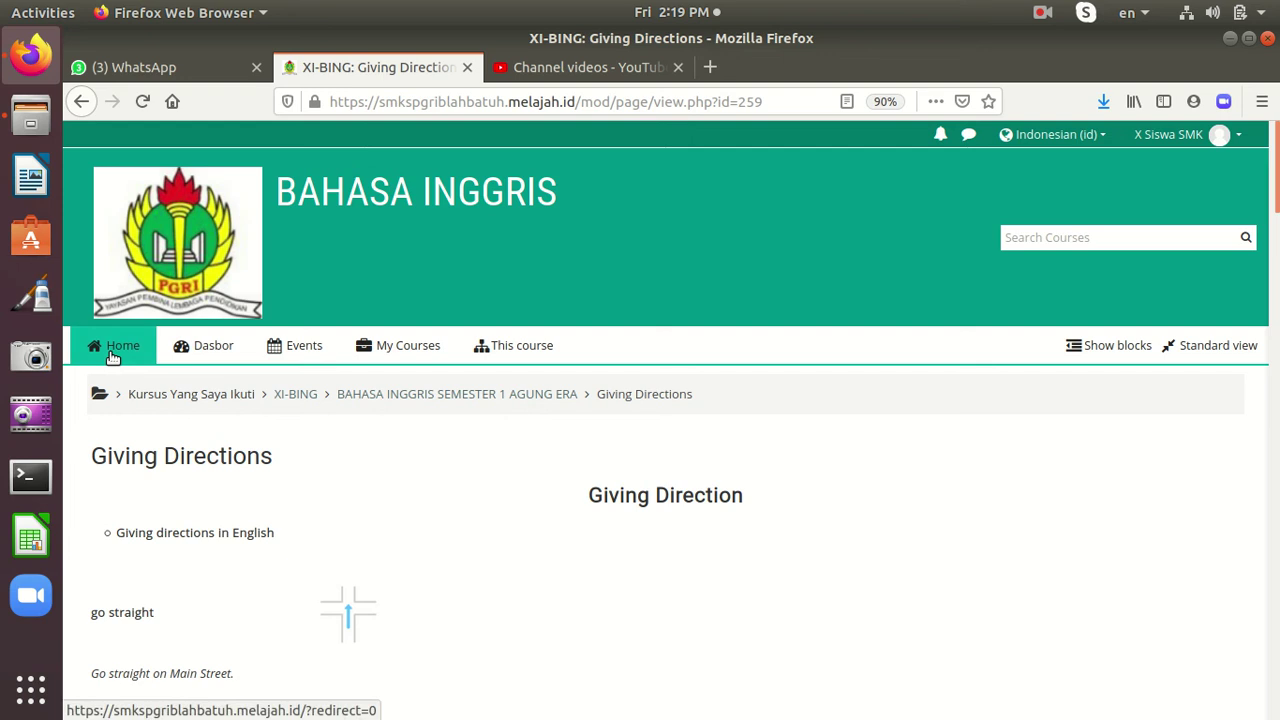
click(373, 396)
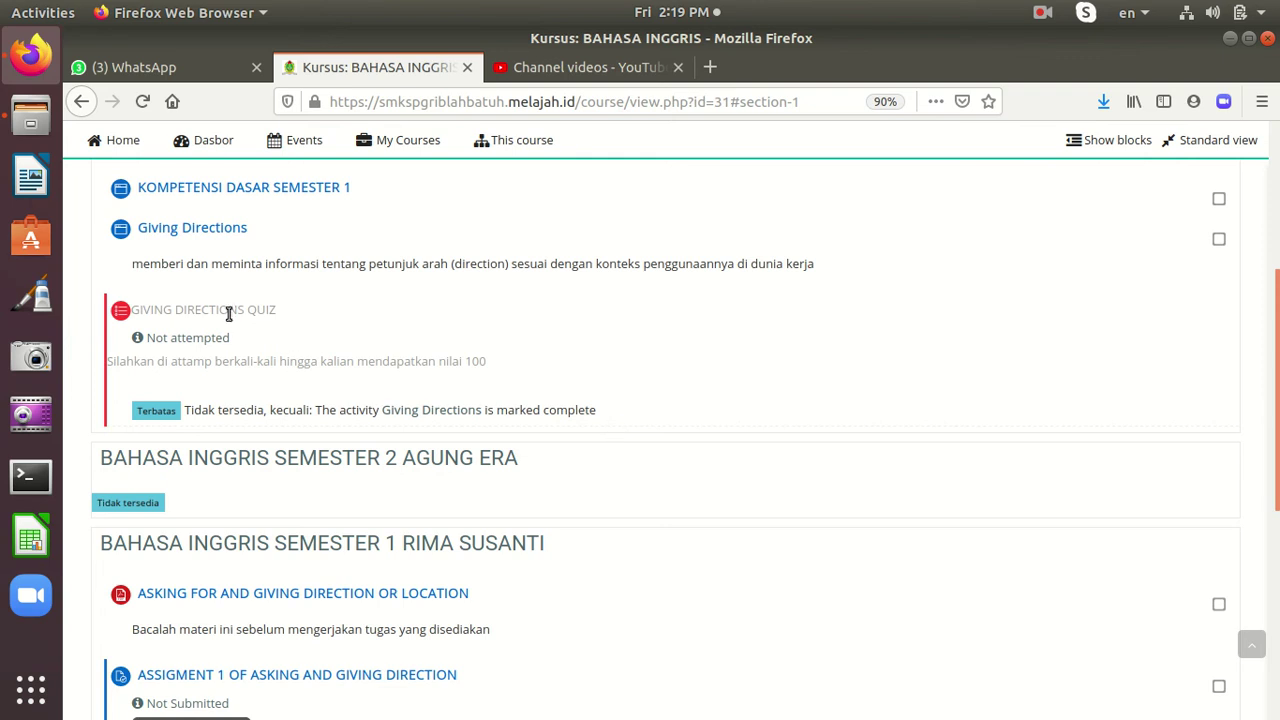
click(456, 412)
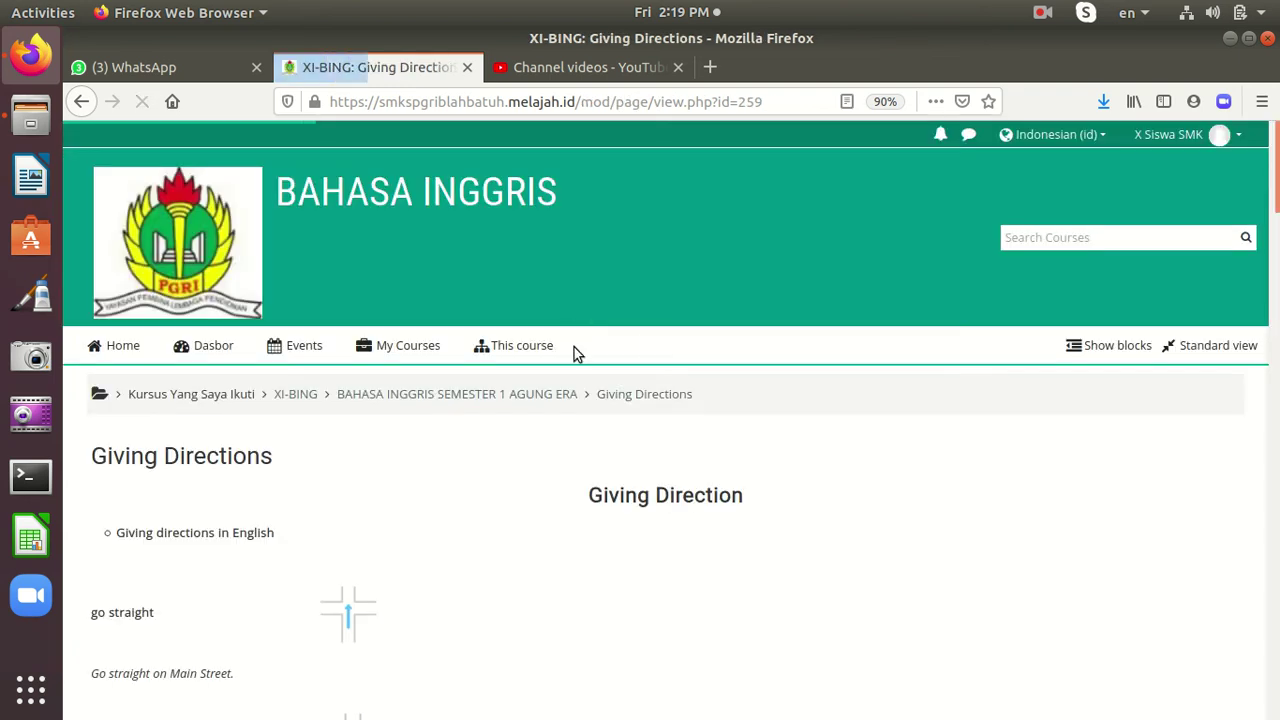
Check the jump list at the end of the reopened Giving Directions page without choosing an activity
scroll(407, 460, down, 20)
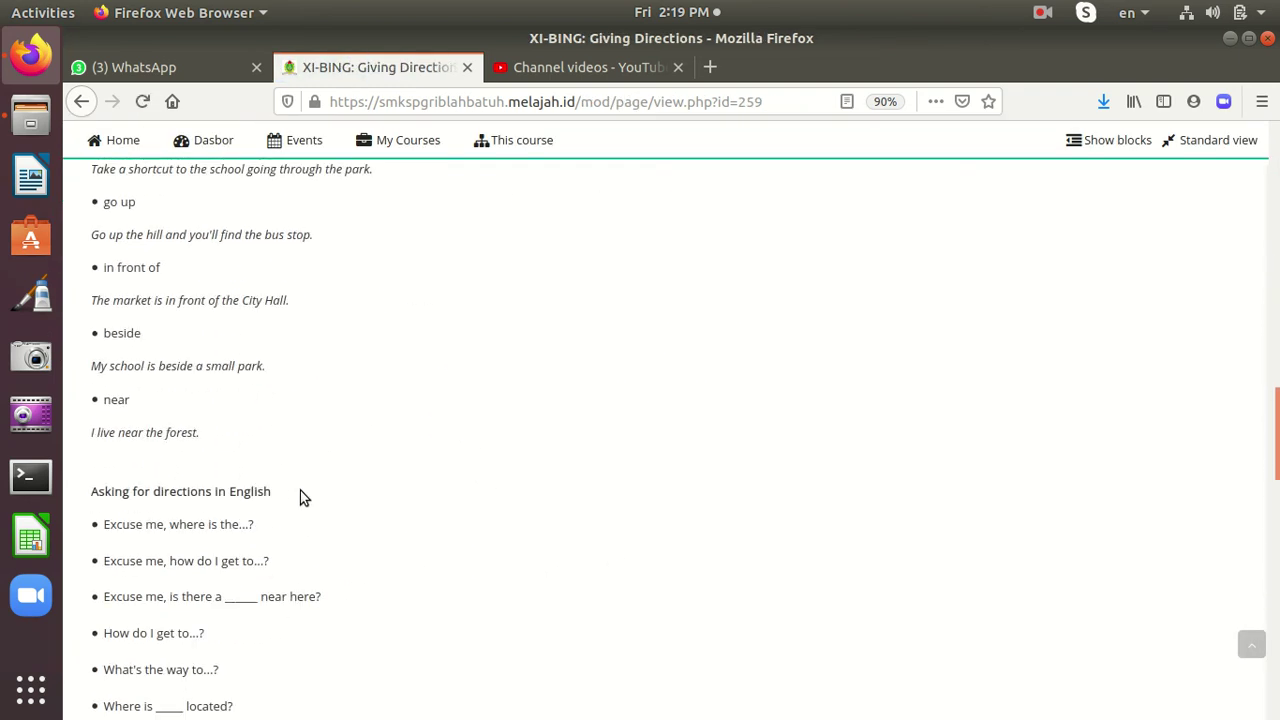
scroll(475, 507, down, 15)
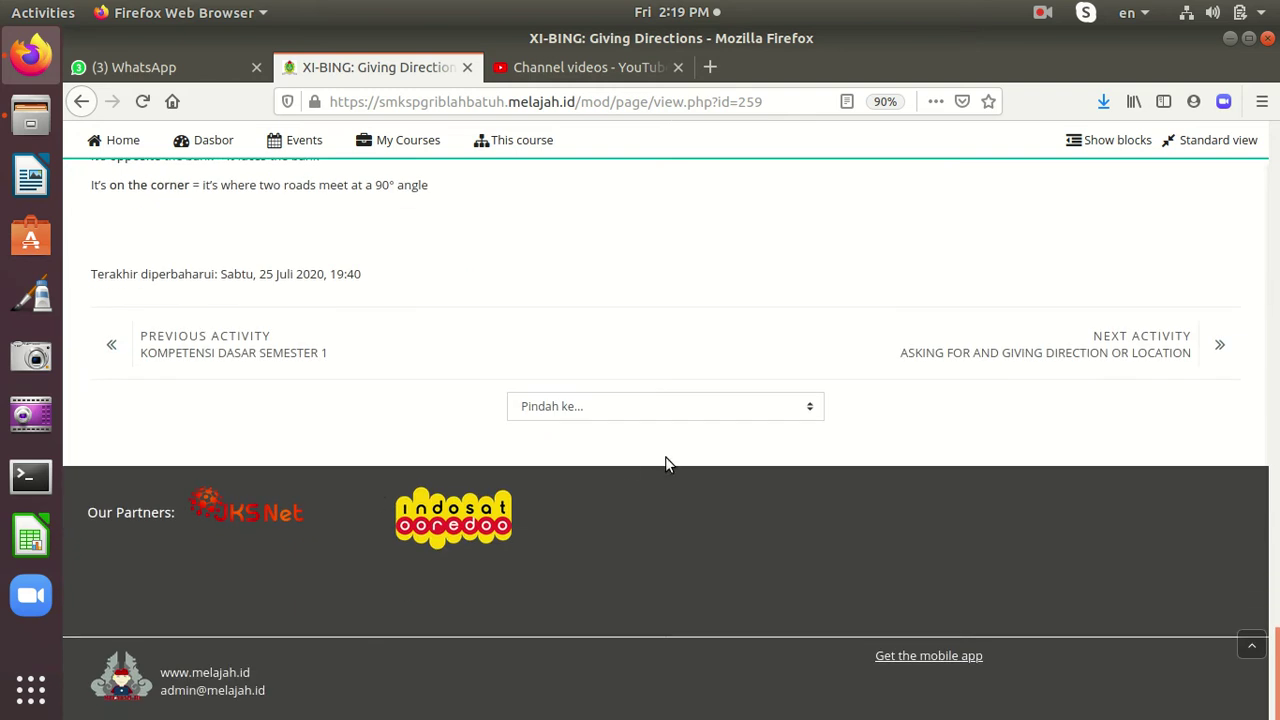
click(686, 418)
click(711, 374)
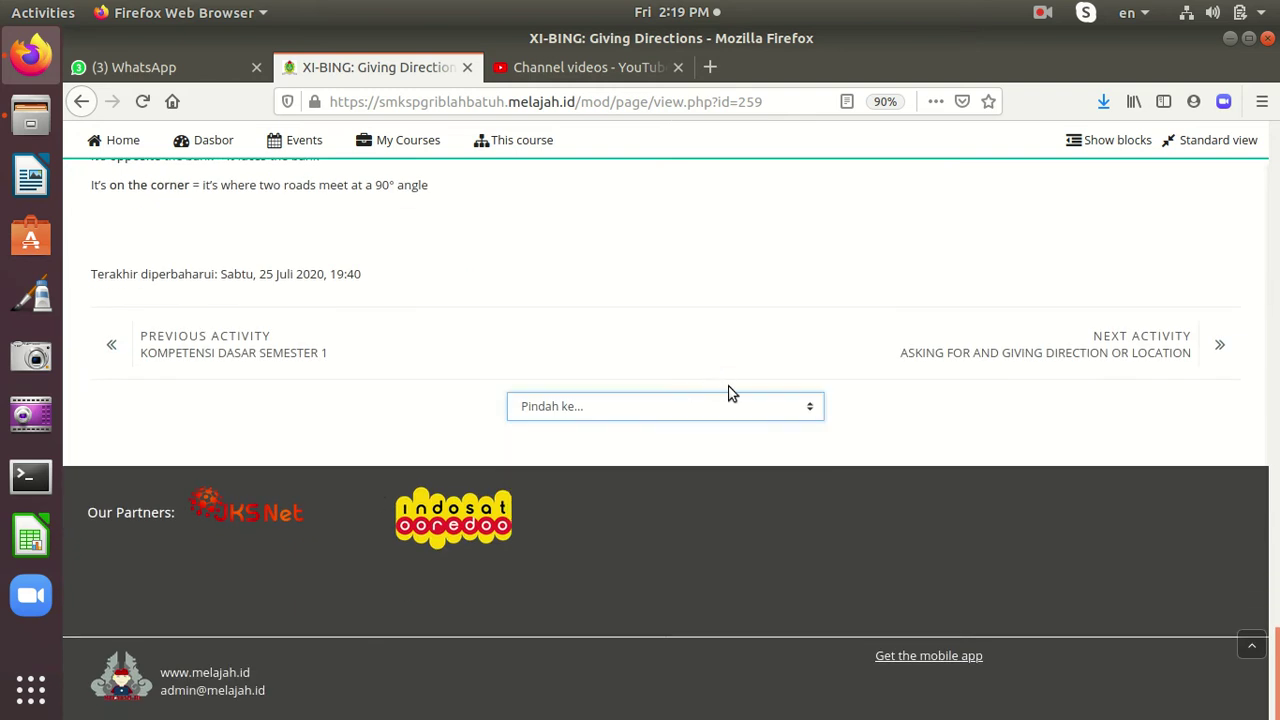
scroll(686, 480, up, 5)
scroll(686, 495, up, 15)
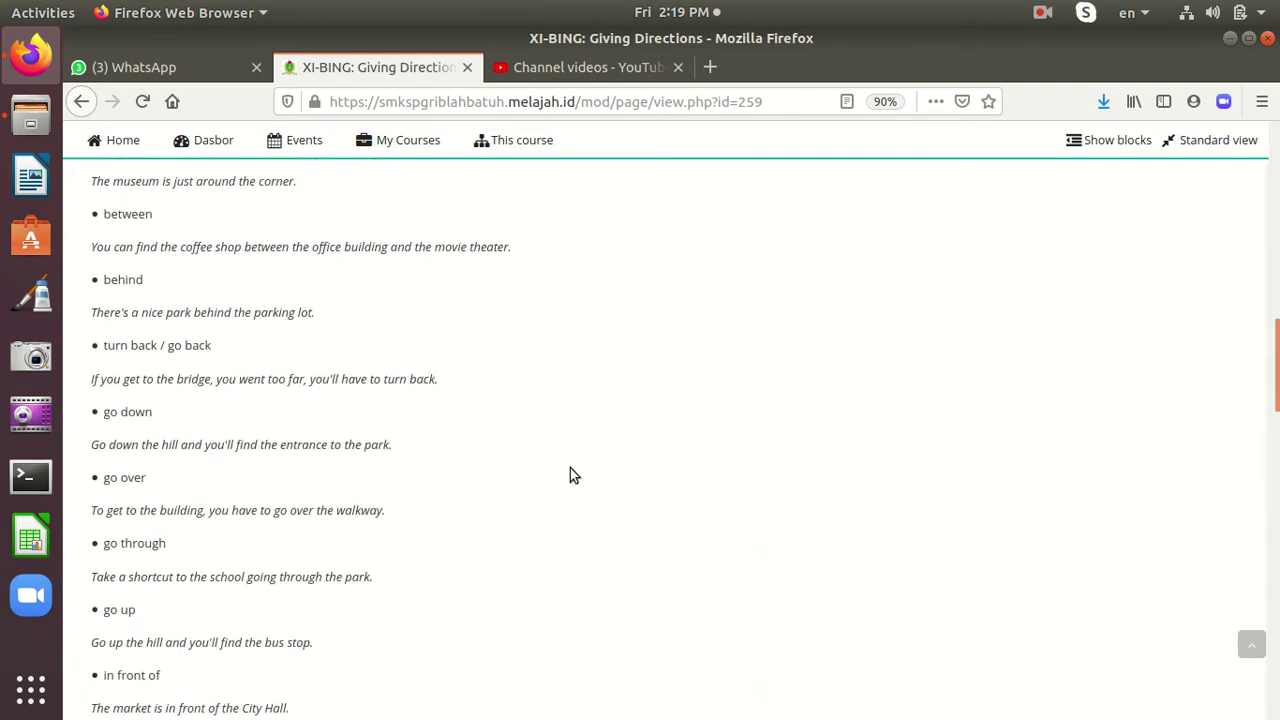
scroll(587, 465, up, 10)
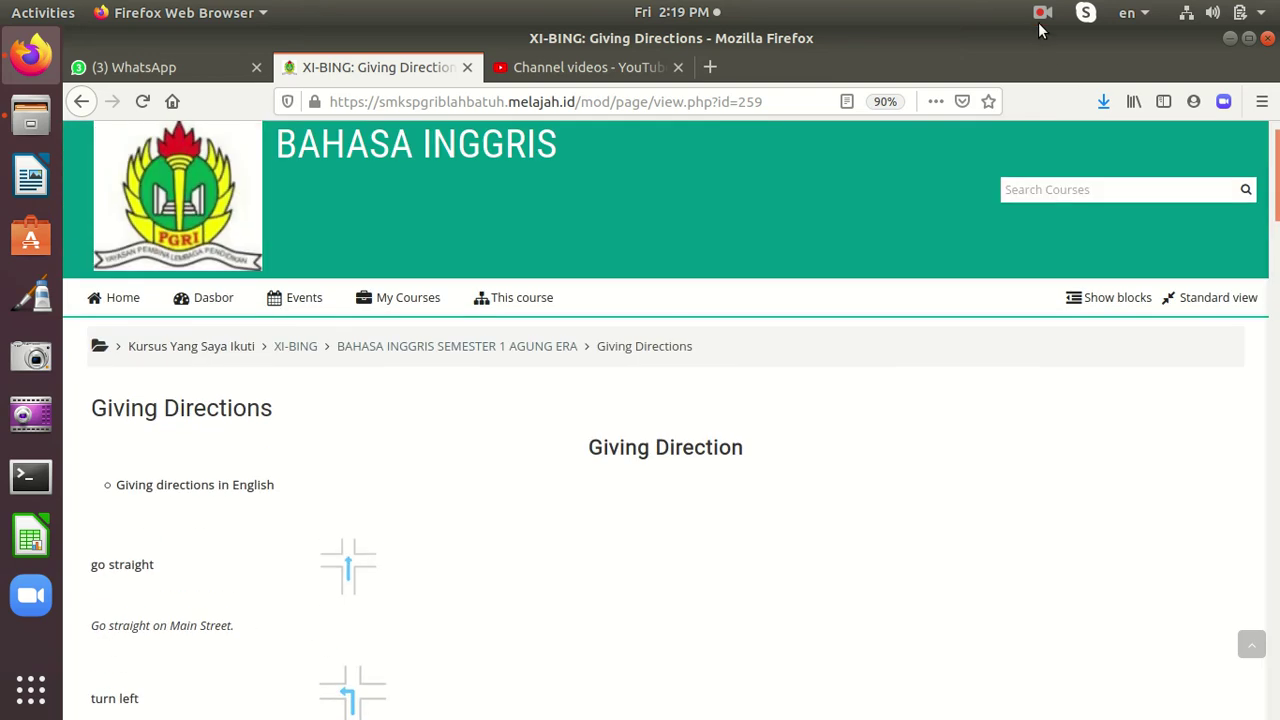
click(1042, 14)
click(1068, 92)
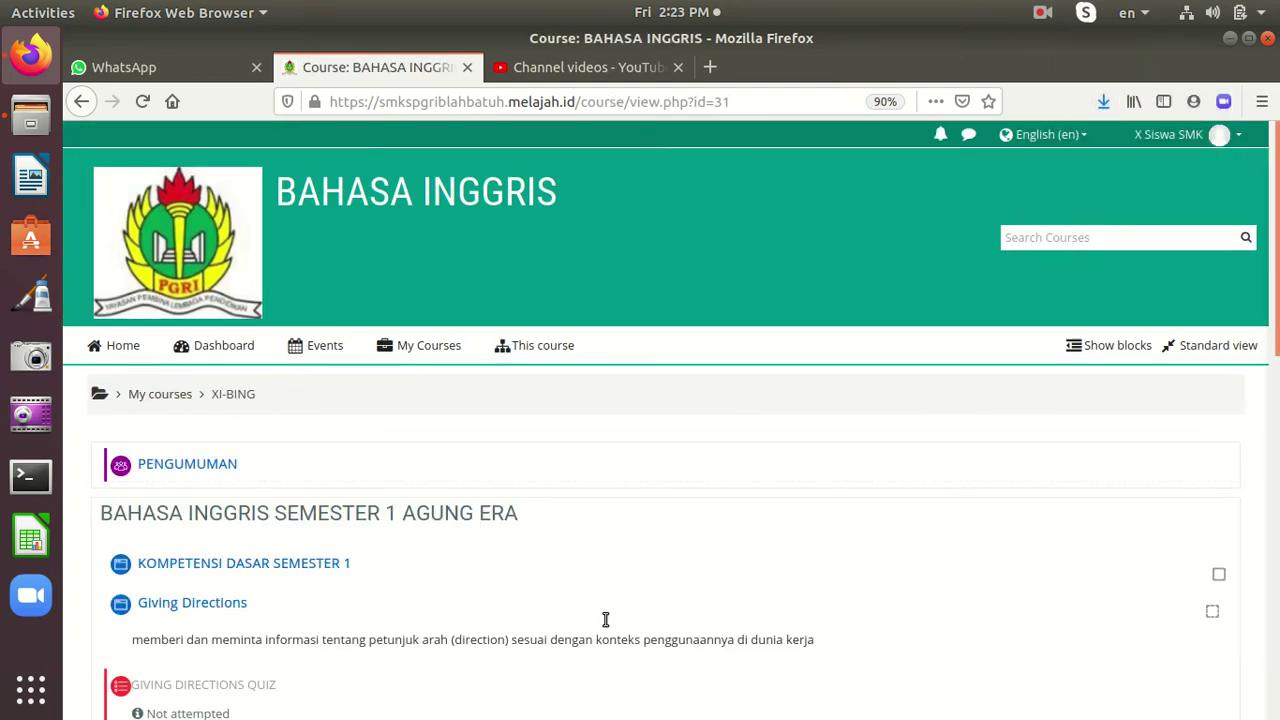
Open Giving Directions from the XI-BING course page and go through the material down to the next-activity link
scroll(591, 571, down, 3)
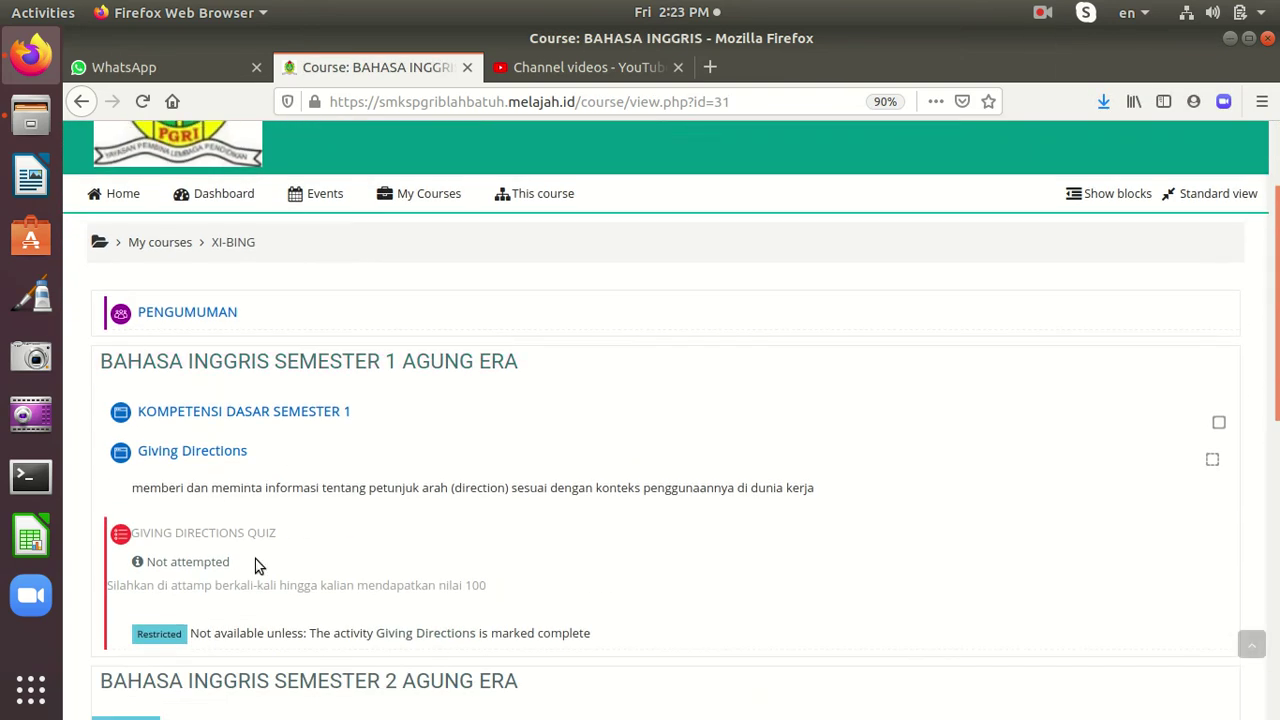
scroll(227, 558, down, 3)
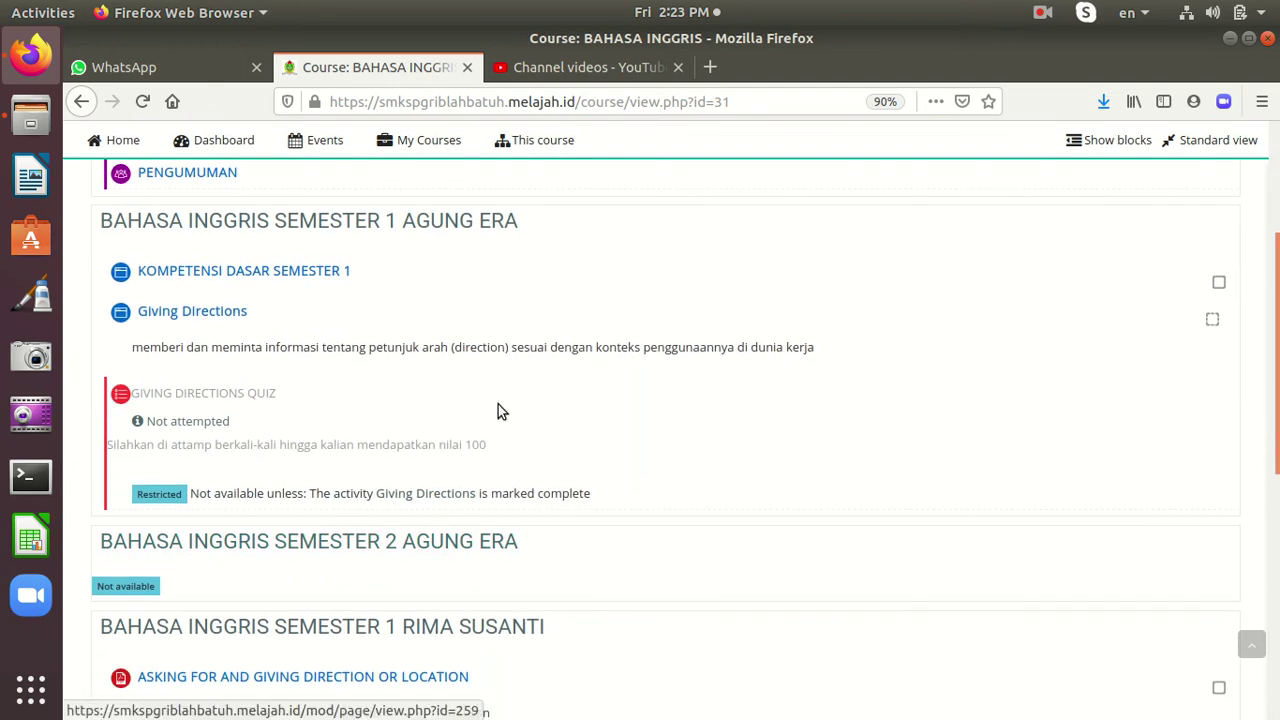
click(204, 317)
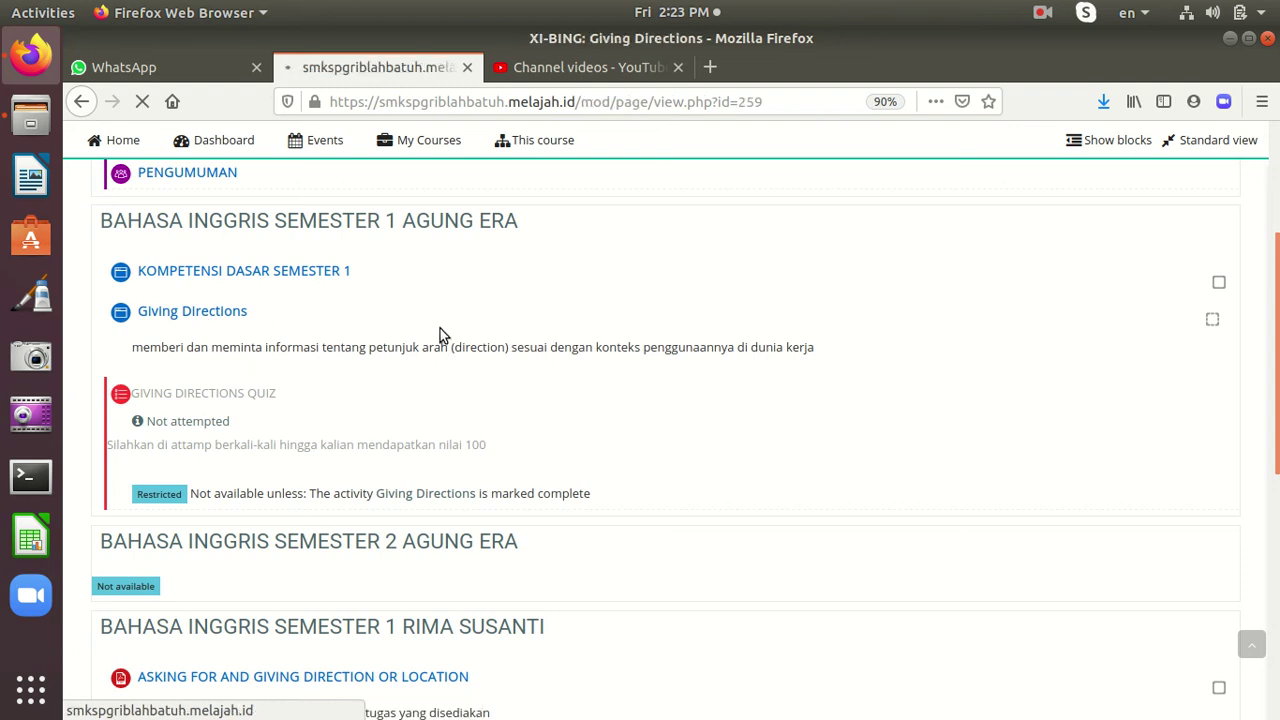
scroll(575, 408, down, 6)
scroll(575, 408, down, 15)
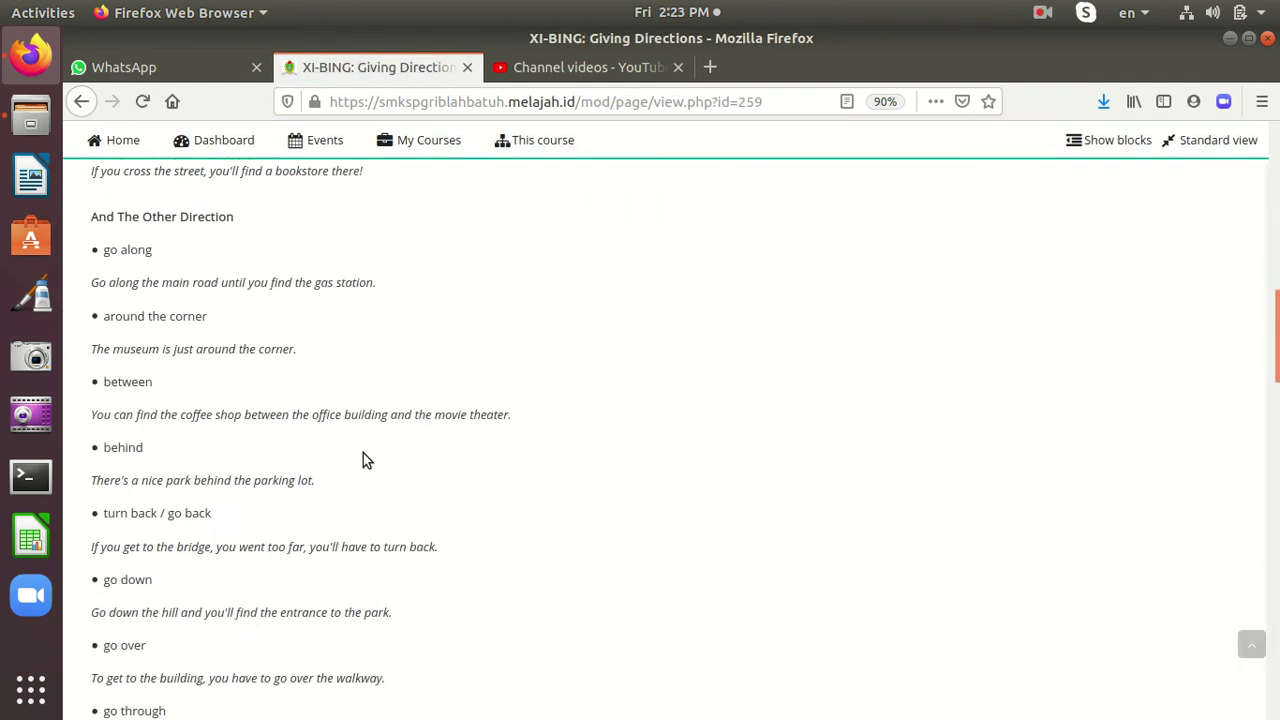
scroll(423, 483, down, 10)
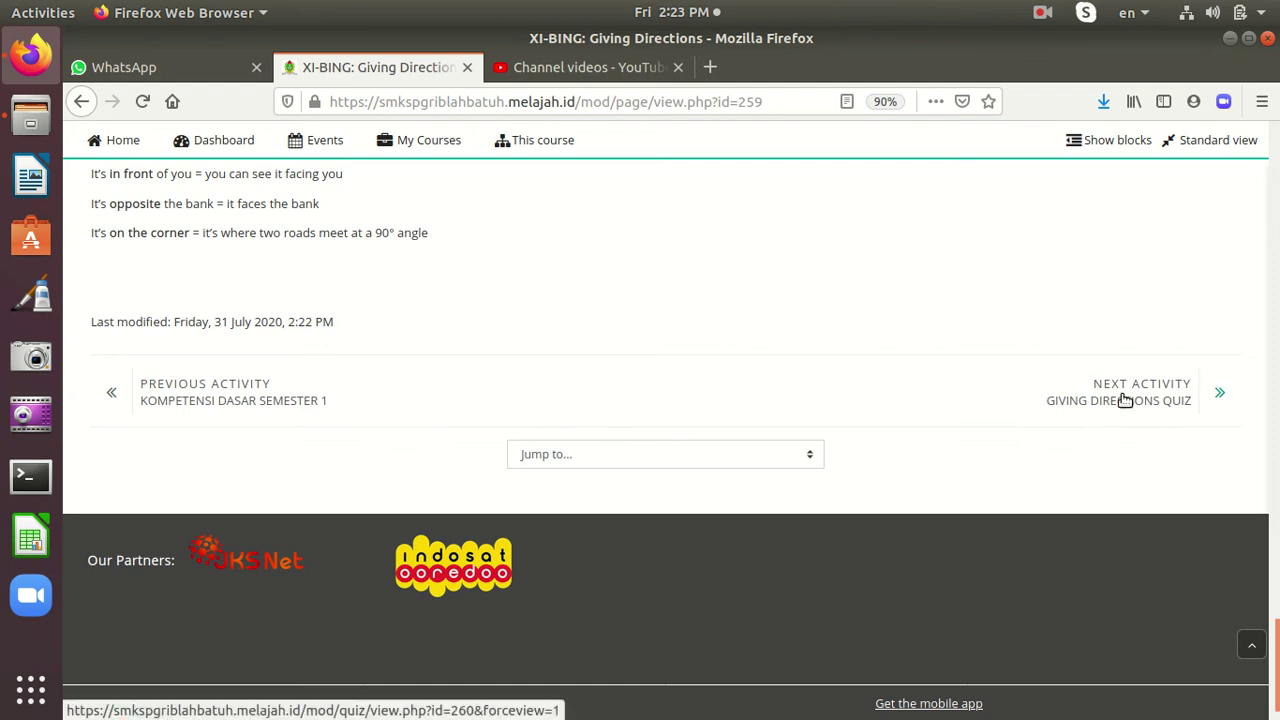
Review the closing part of the material and look for GIVING DIRECTIONS QUIZ among the activities that can be jumped to
scroll(750, 468, up, 6)
scroll(726, 480, up, 3)
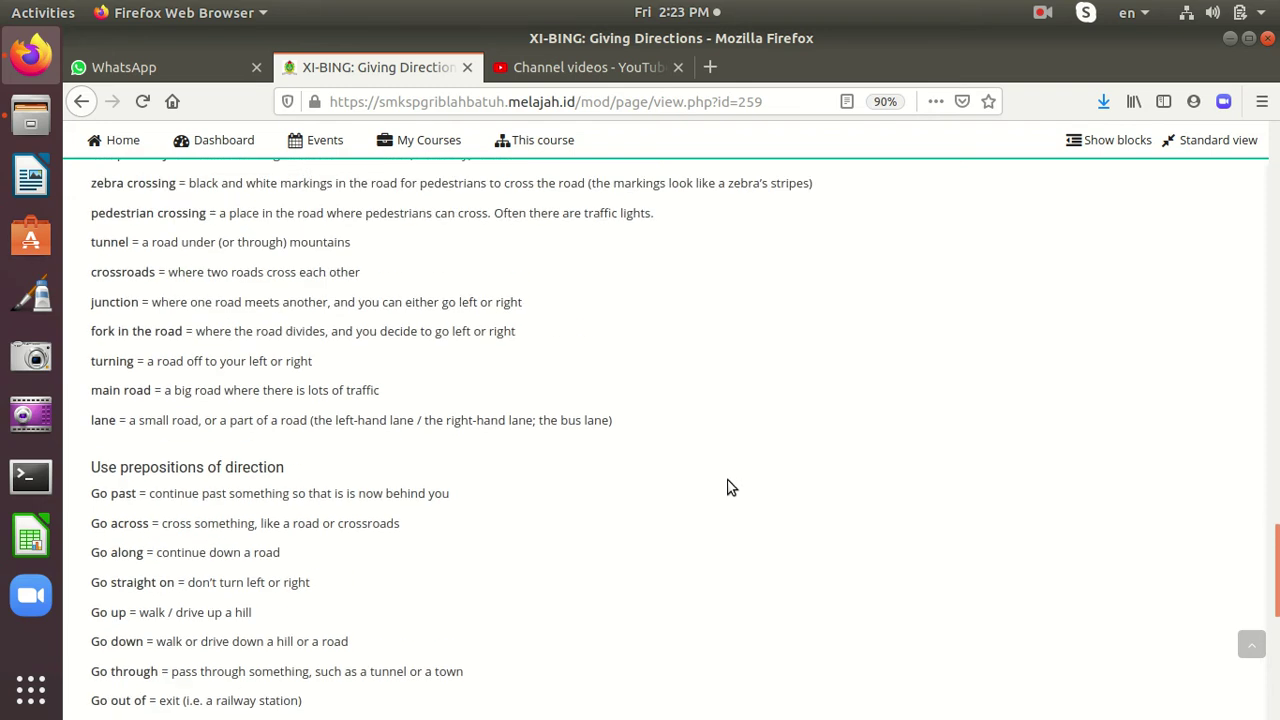
scroll(726, 508, down, 9)
click(751, 405)
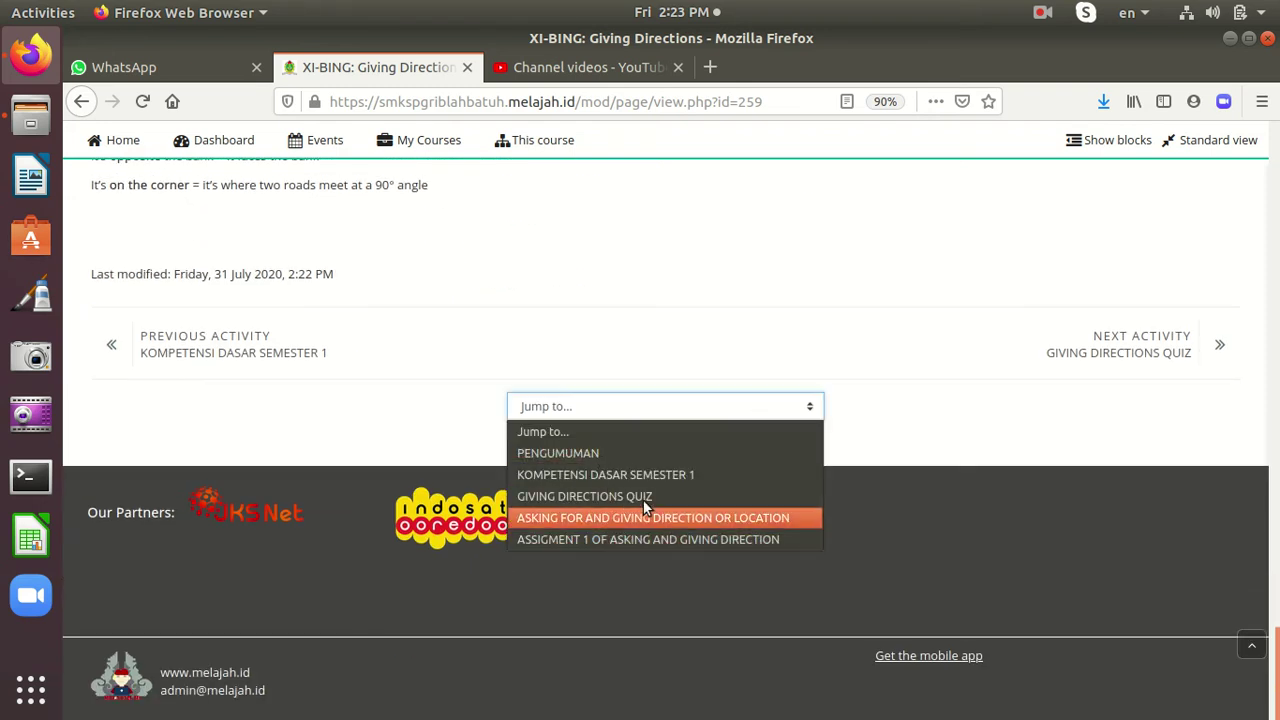
scroll(790, 380, up, 19)
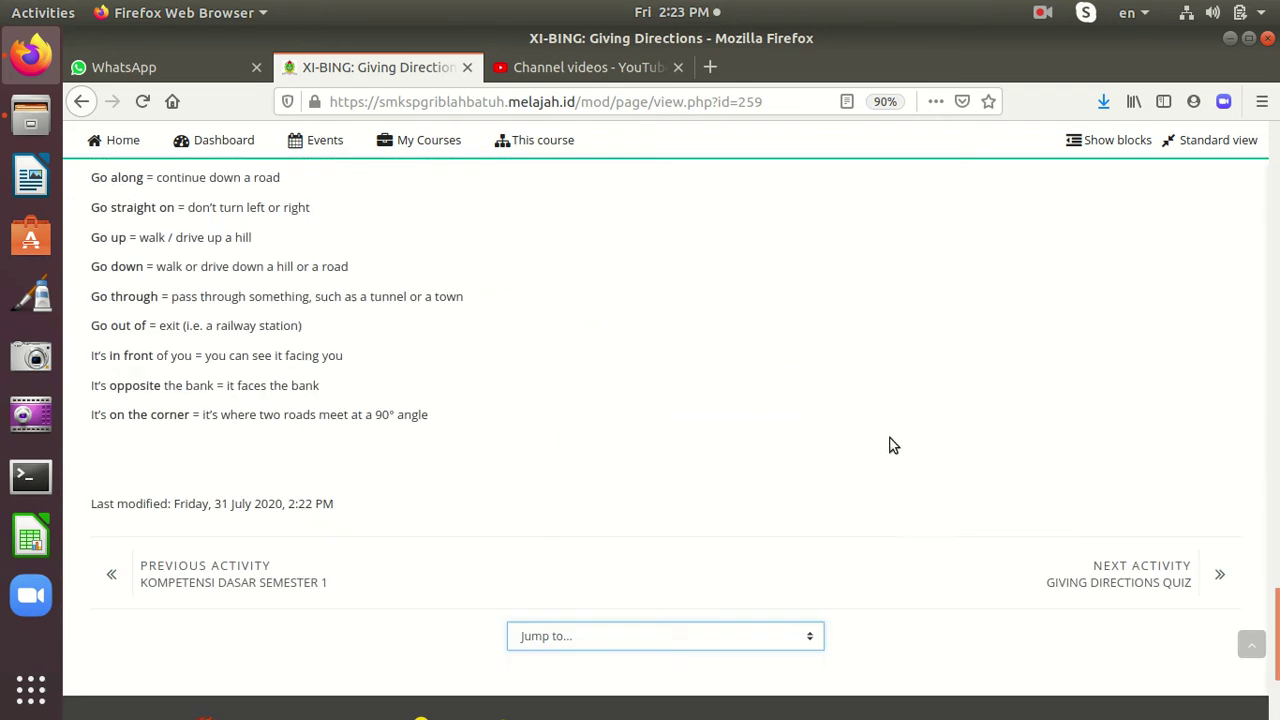
Return to the BAHASA INGGRIS SEMESTER 1 AGUNG ERA section and open GIVING DIRECTIONS QUIZ
scroll(320, 460, up, 20)
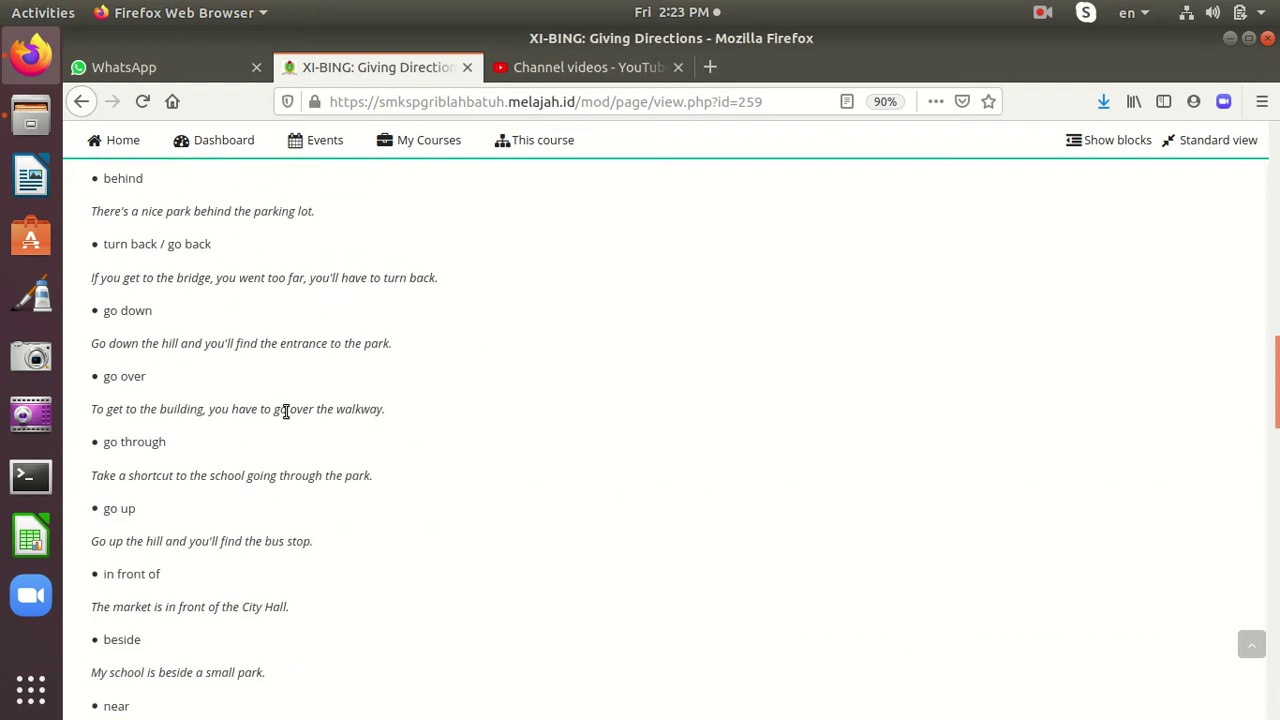
scroll(333, 470, up, 2)
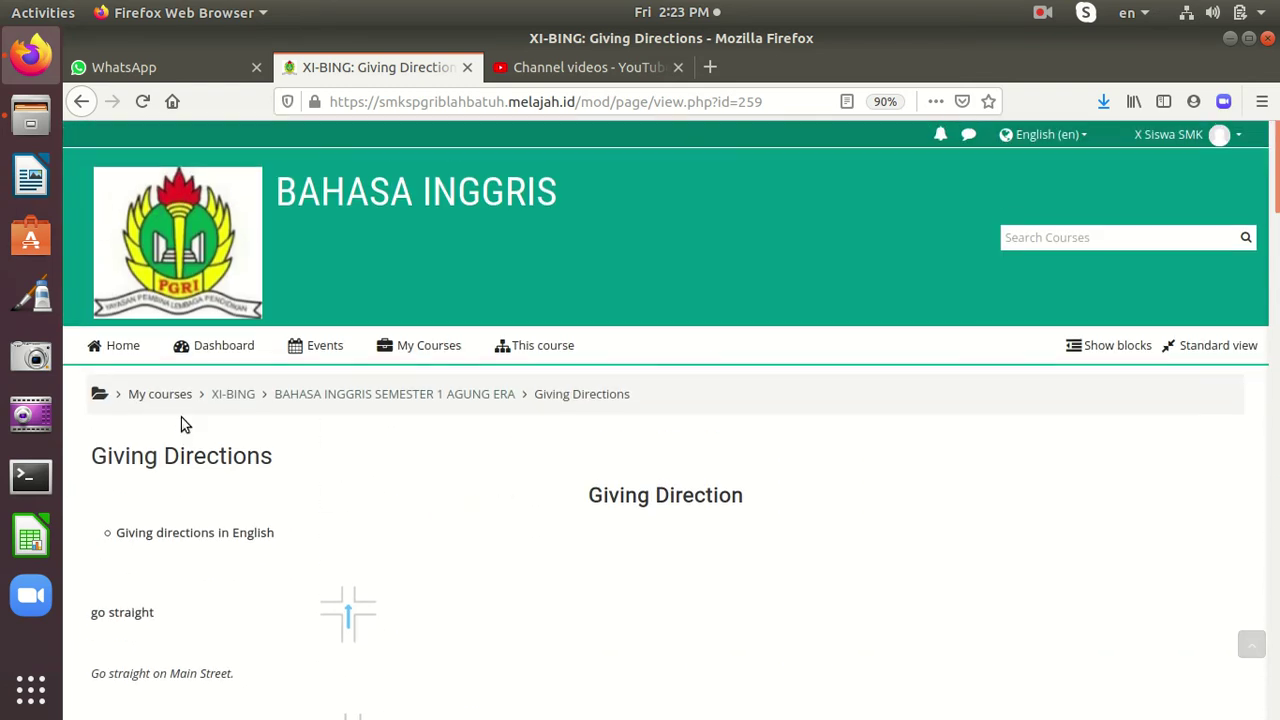
click(373, 400)
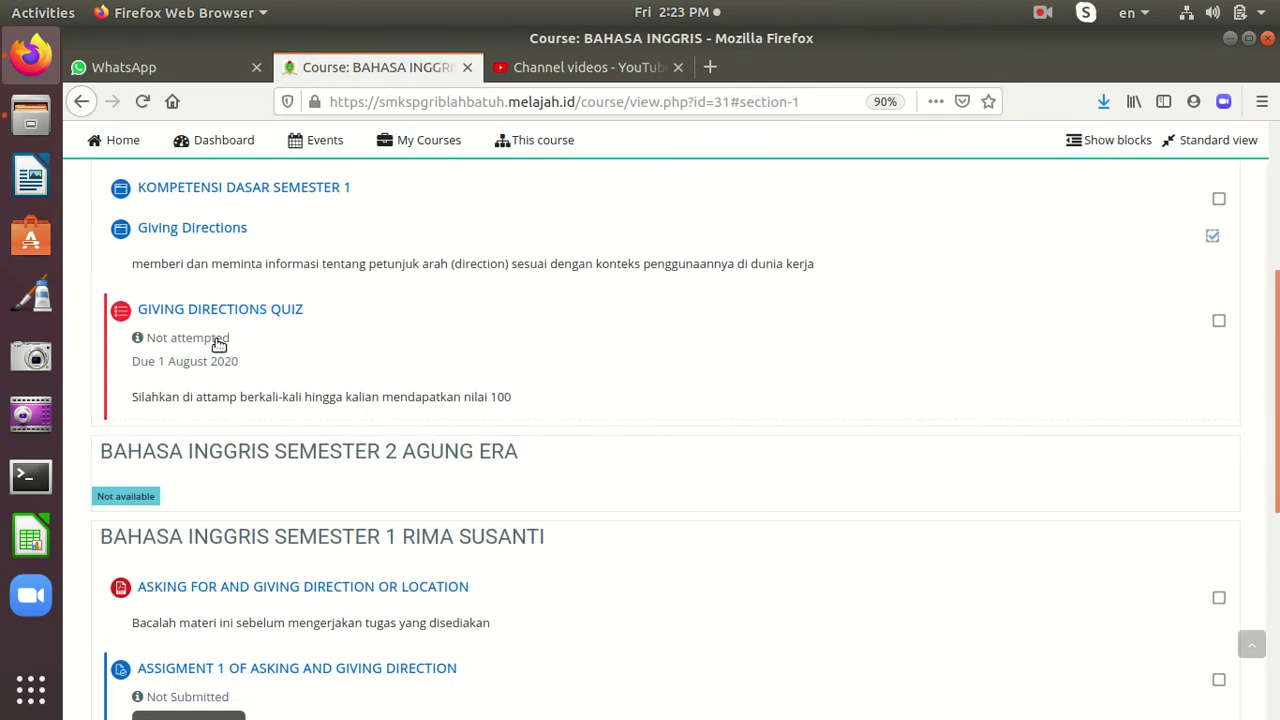
click(284, 314)
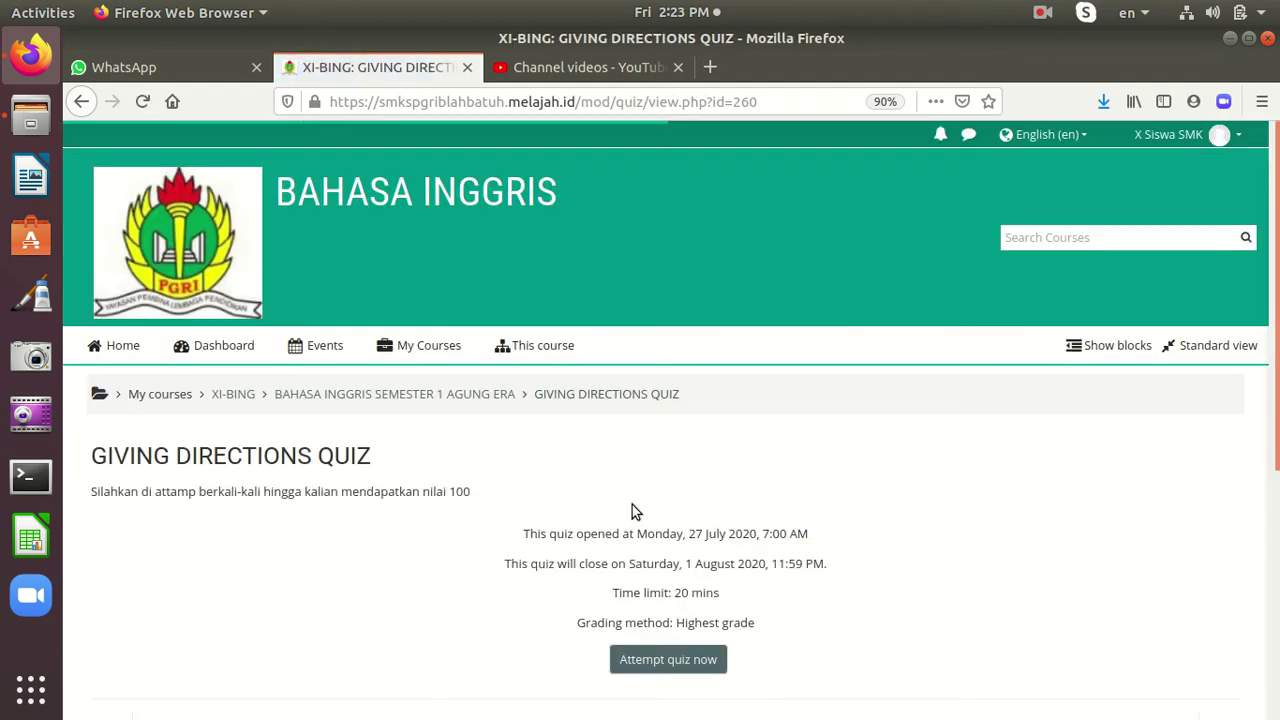
Check the quiz's dates, time limit and grading method, and start a timed attempt
scroll(631, 511, down, 1)
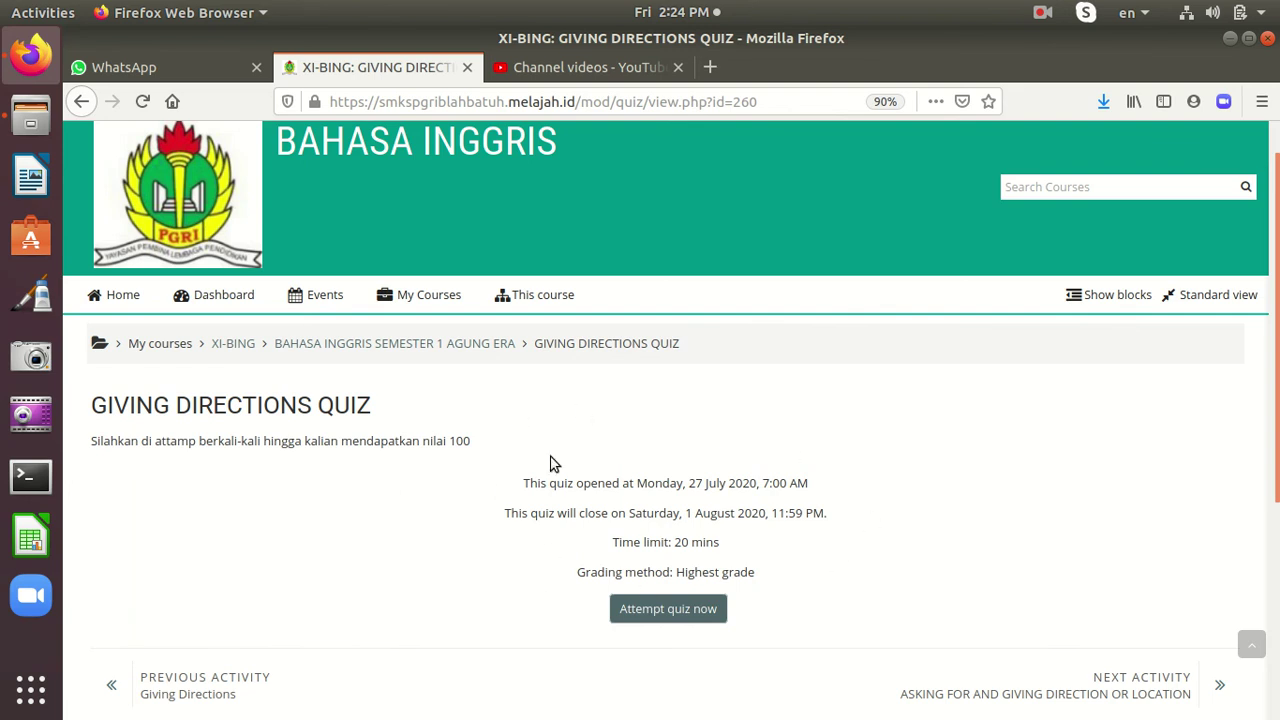
scroll(760, 560, down, 1)
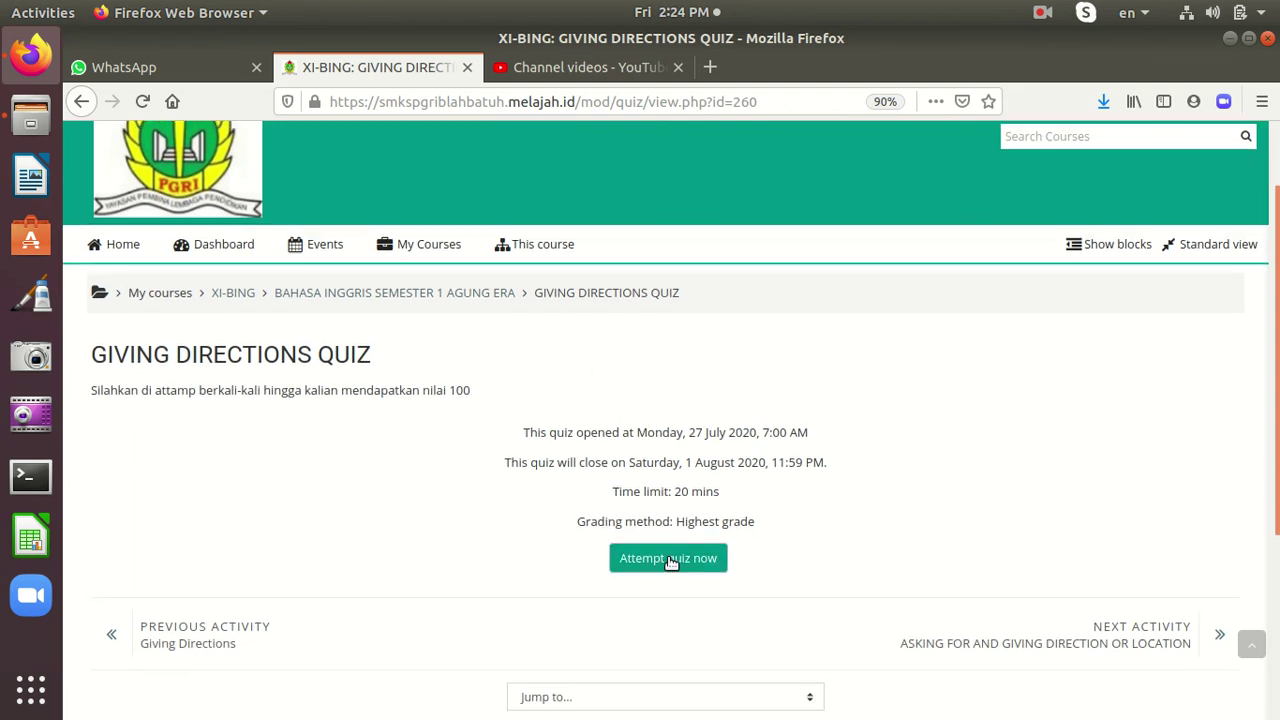
click(671, 563)
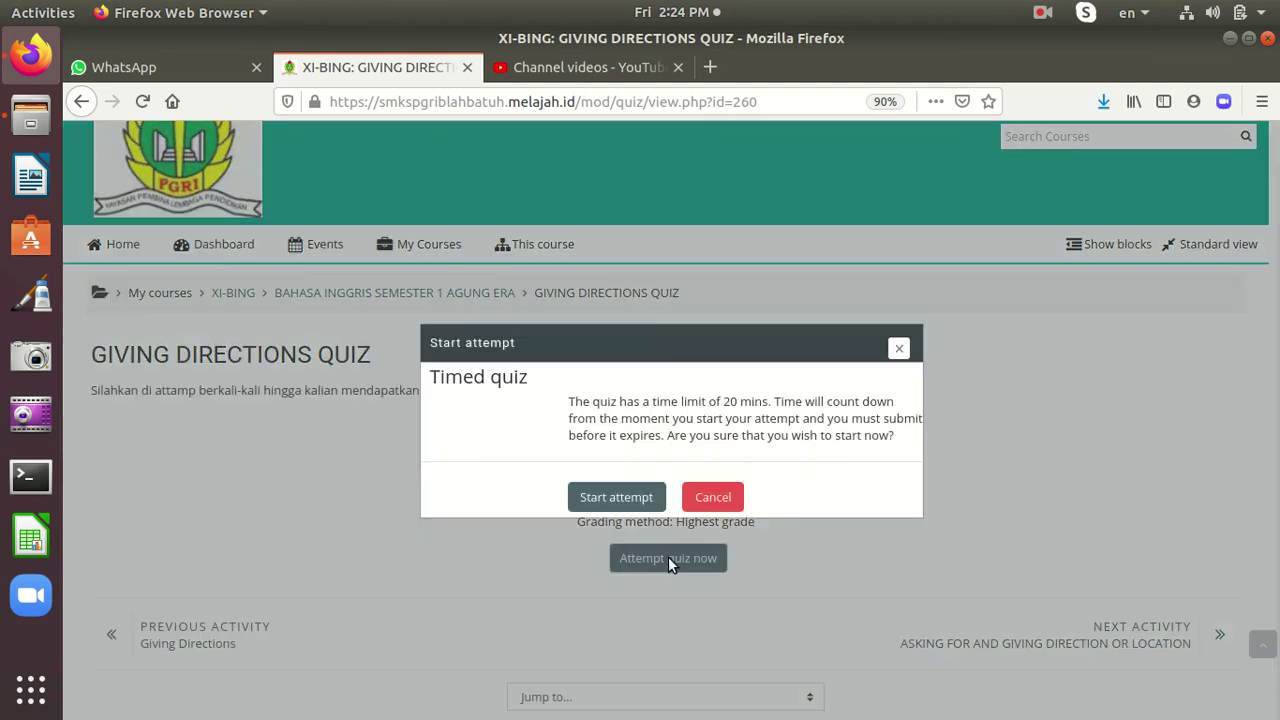
click(616, 497)
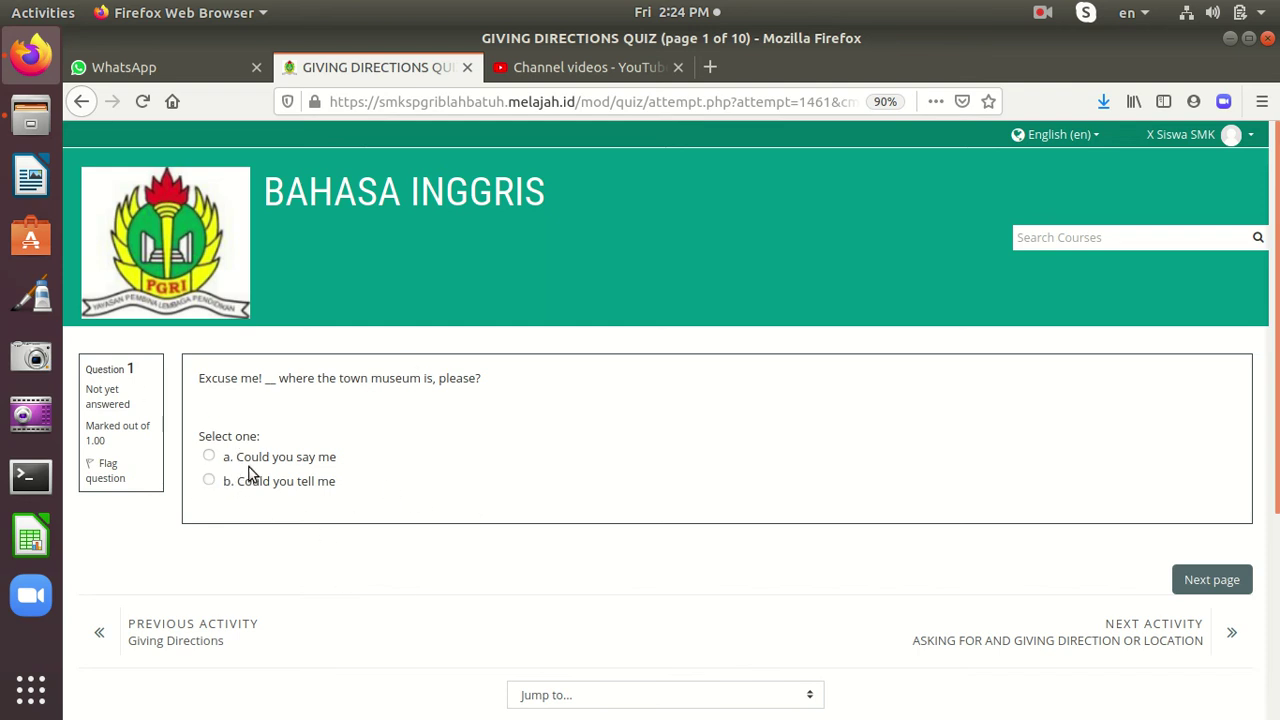
Answer question 1 with "Could you say me" and question 2 with "I look", and continue to question 3
scroll(451, 514, down, 1)
click(209, 405)
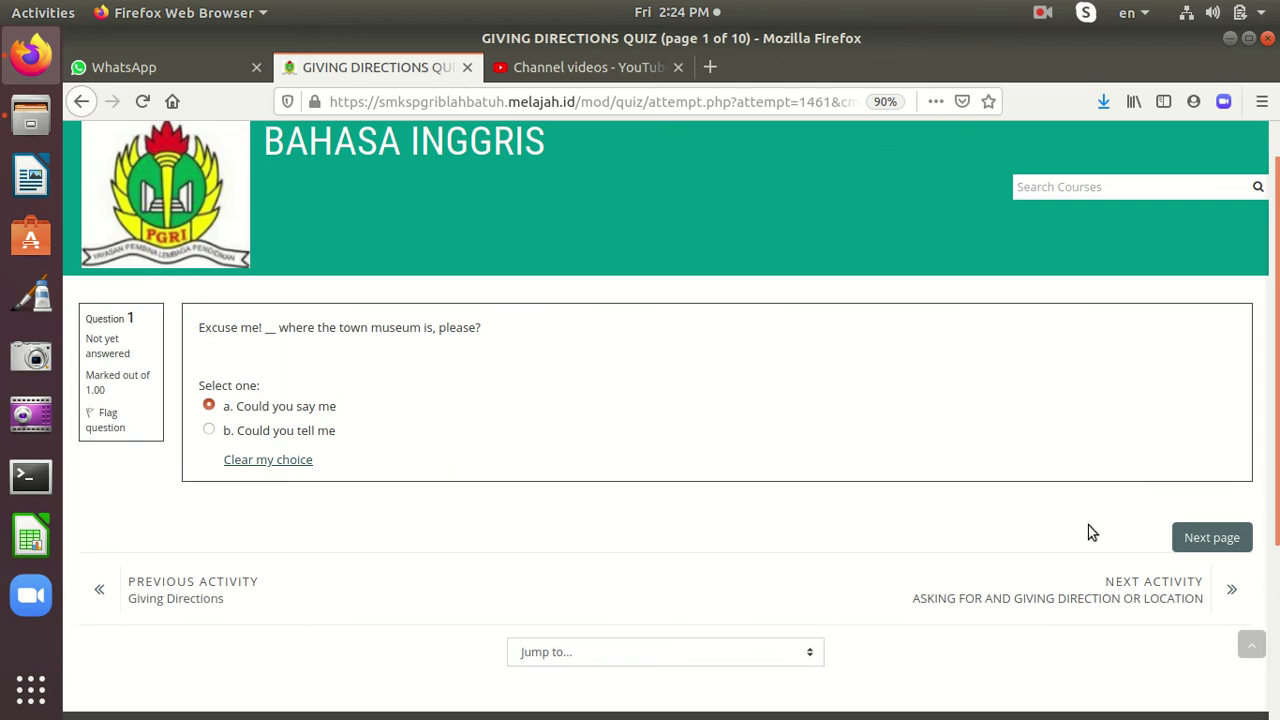
click(1180, 546)
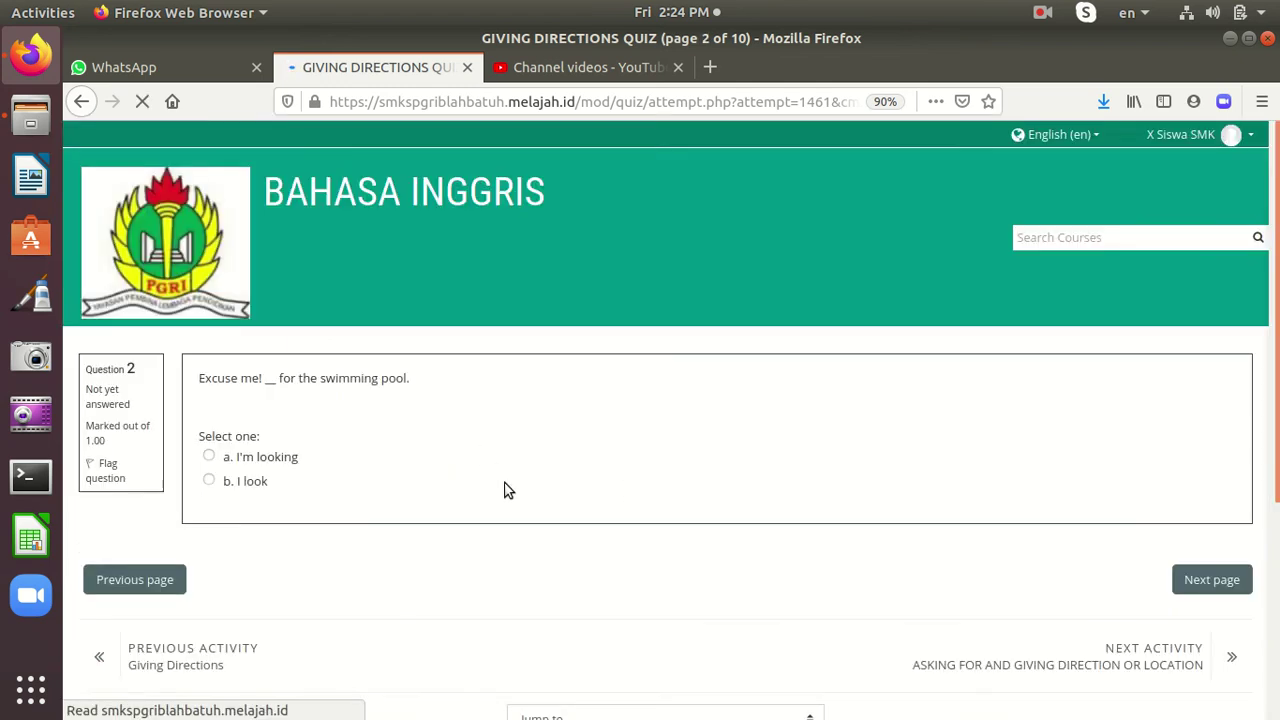
click(233, 480)
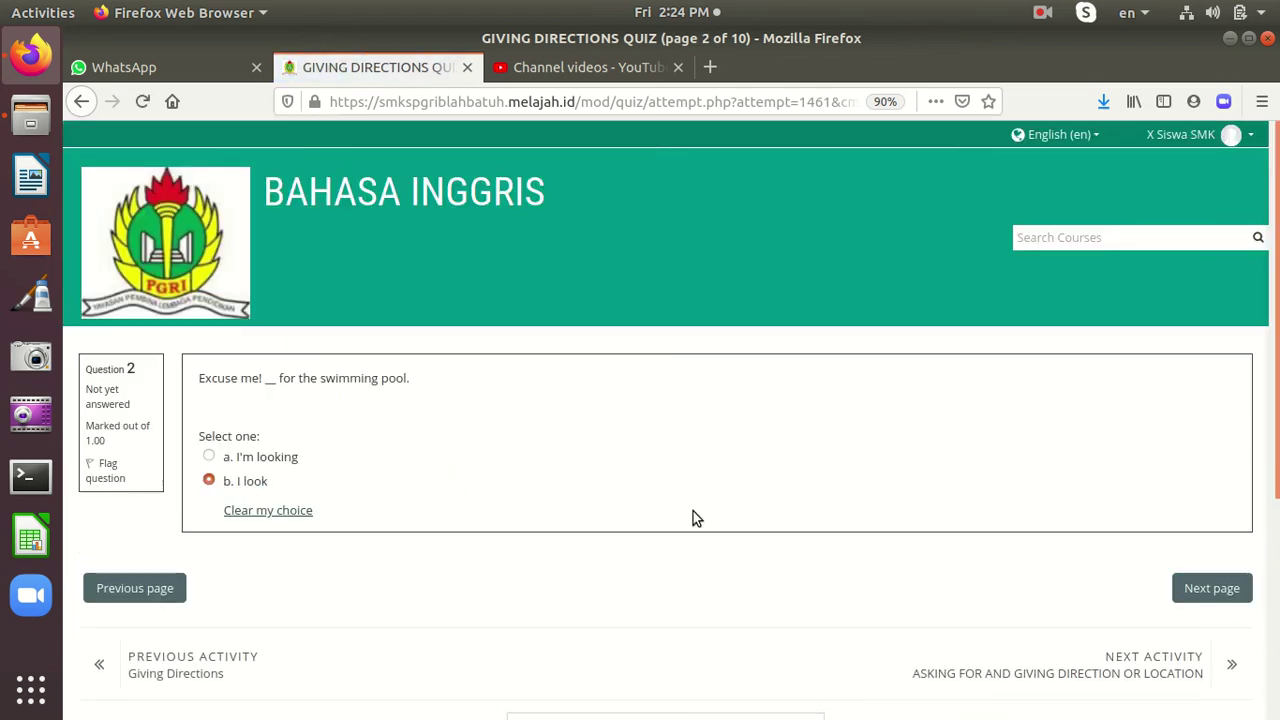
click(1226, 596)
Skip questions 3 to 10 without answering and finish the attempt to reach its summary
click(1212, 590)
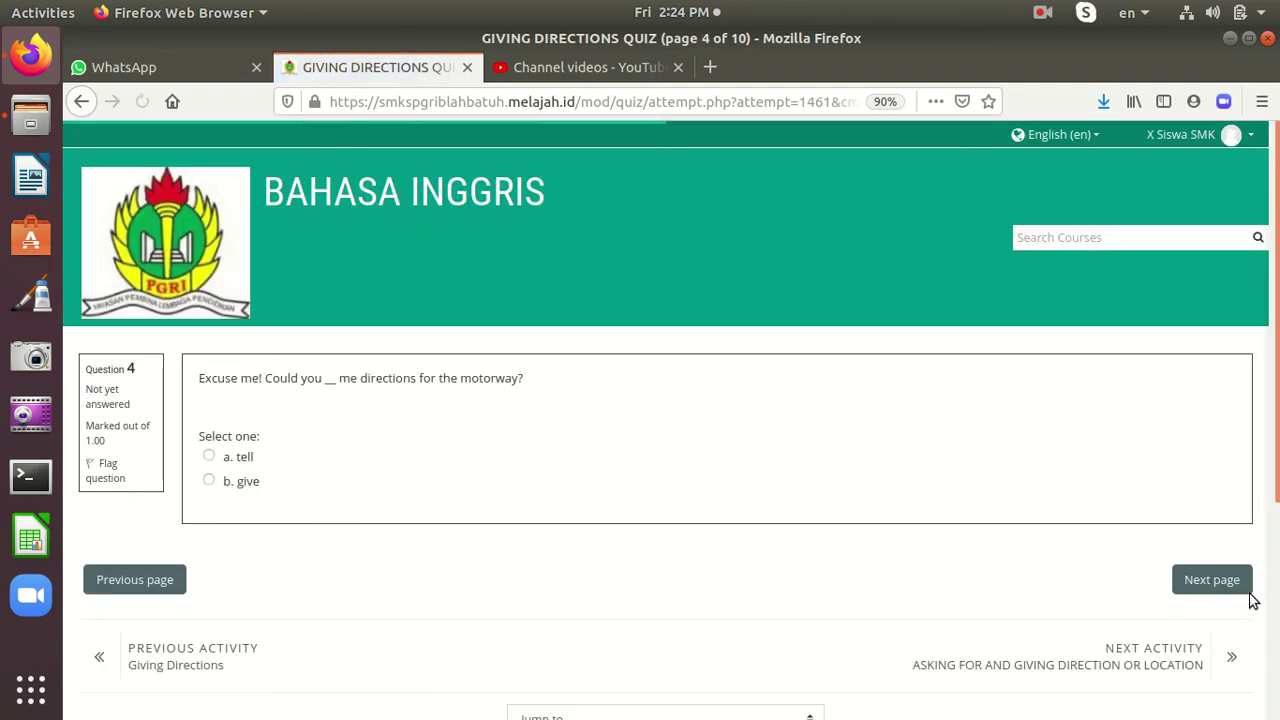
click(1232, 588)
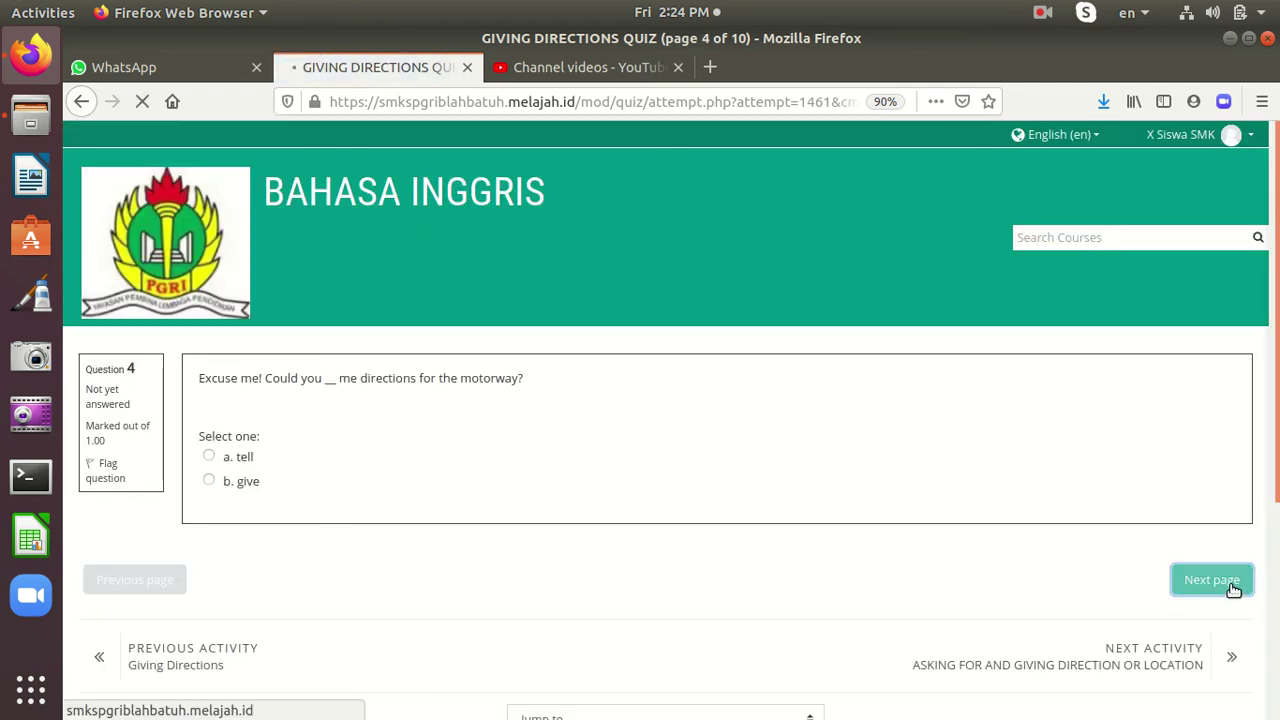
click(1230, 588)
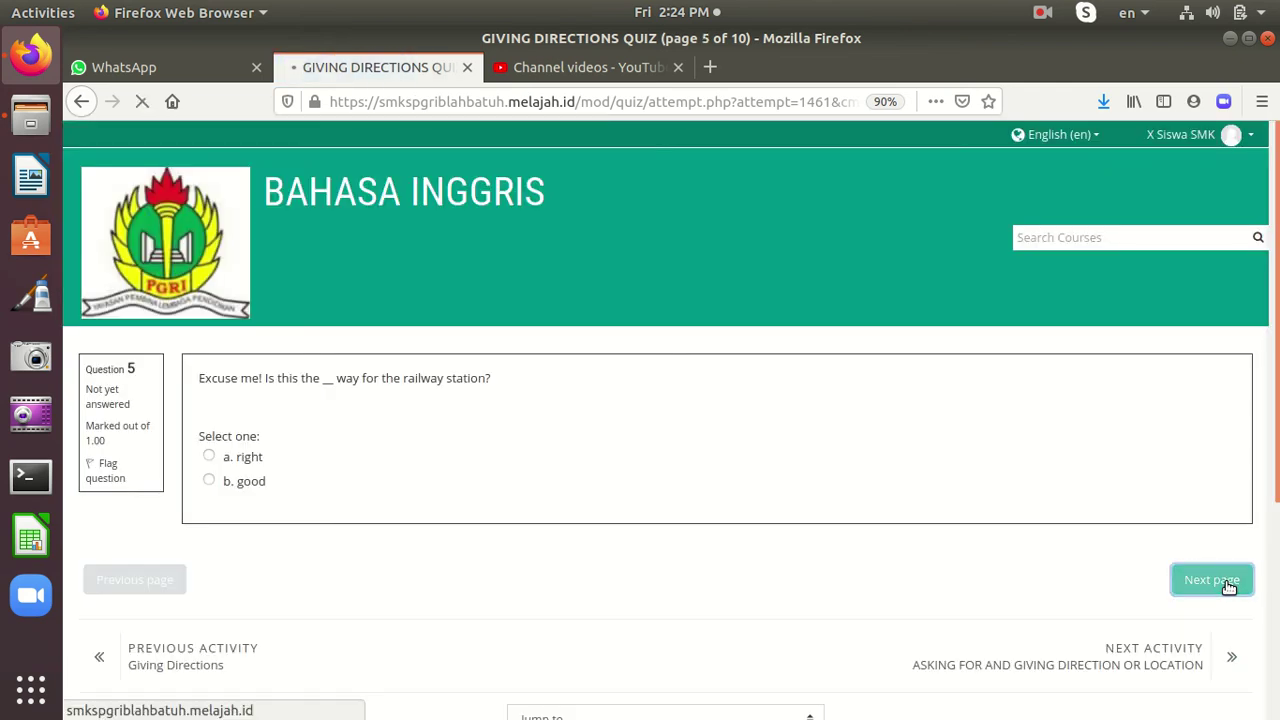
click(1228, 586)
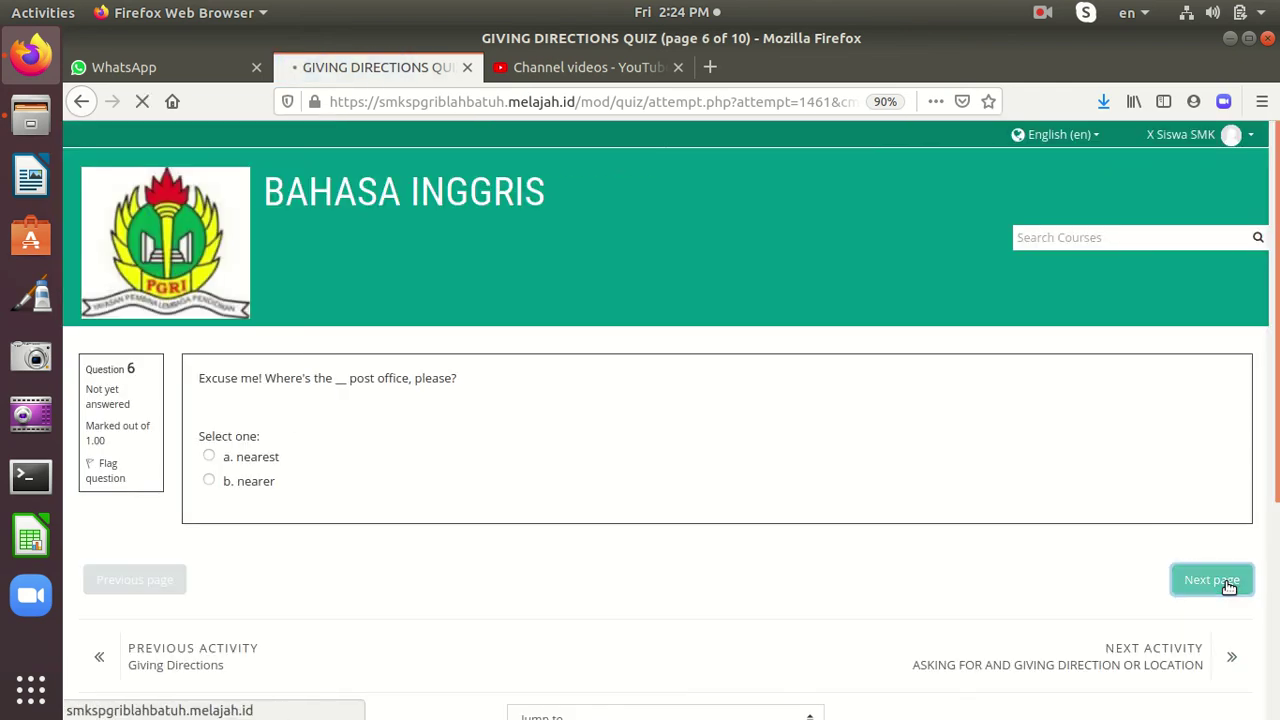
click(1238, 640)
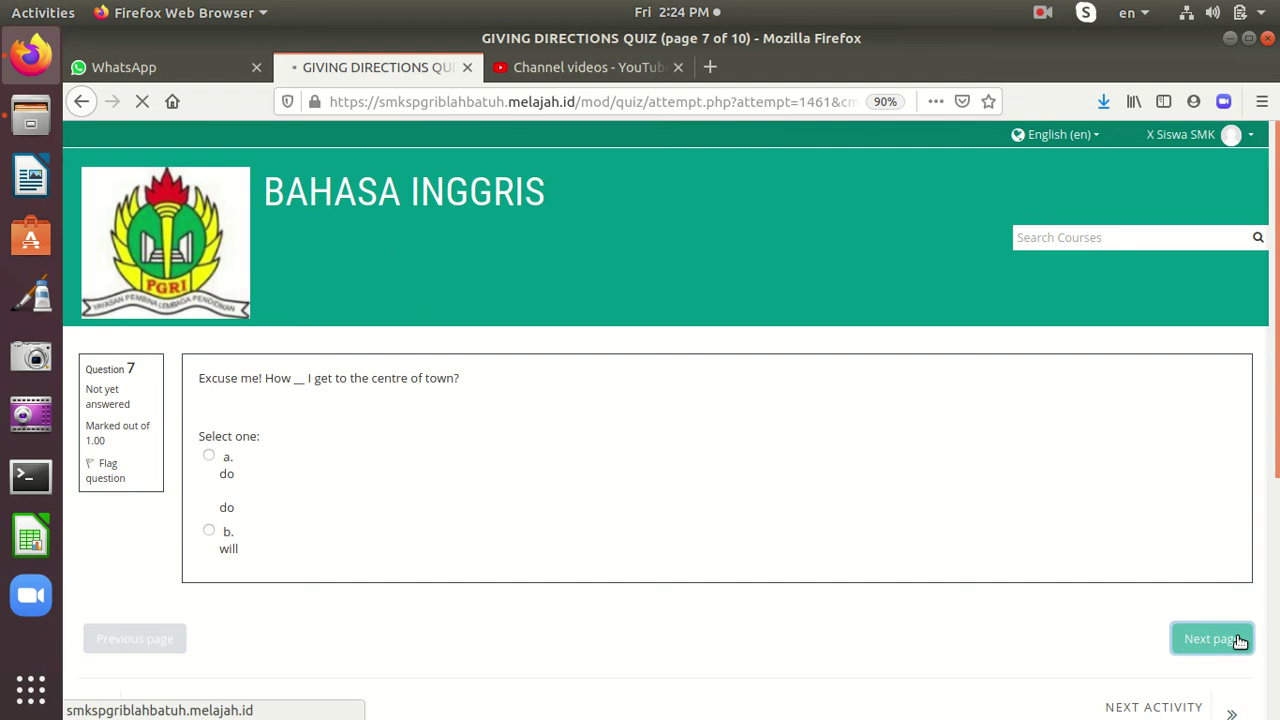
click(1224, 586)
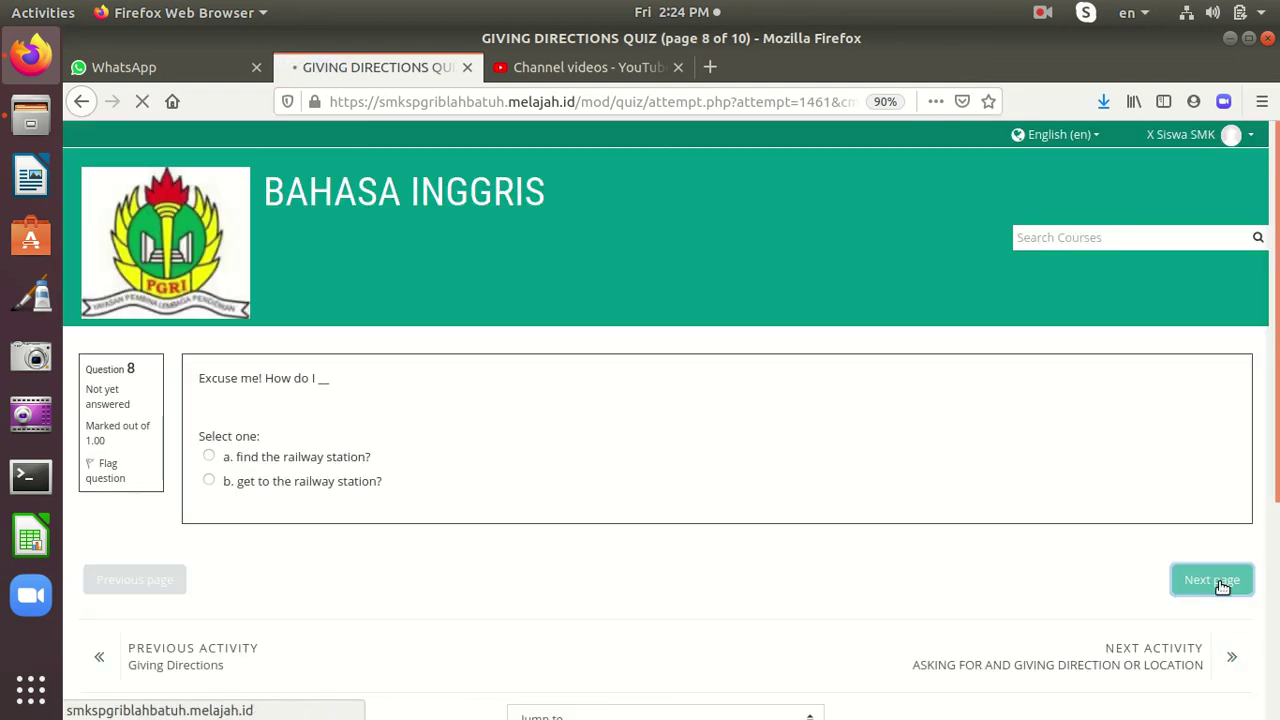
click(1222, 586)
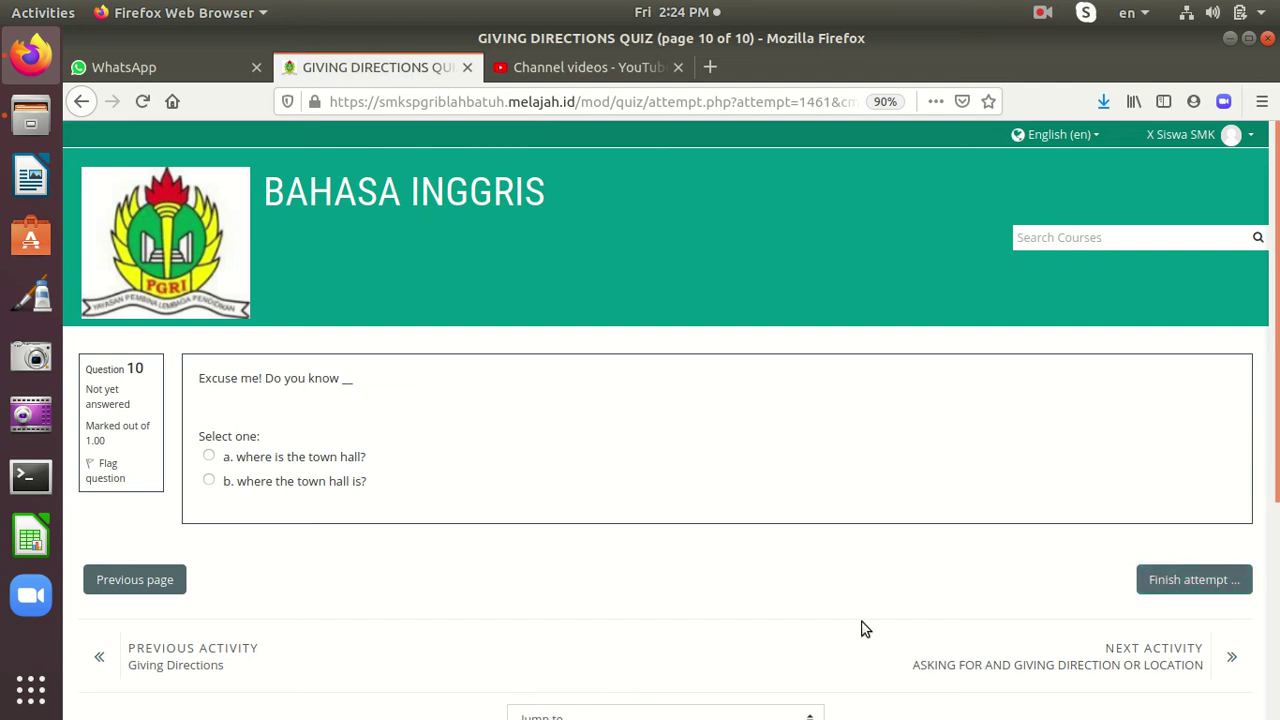
click(1198, 581)
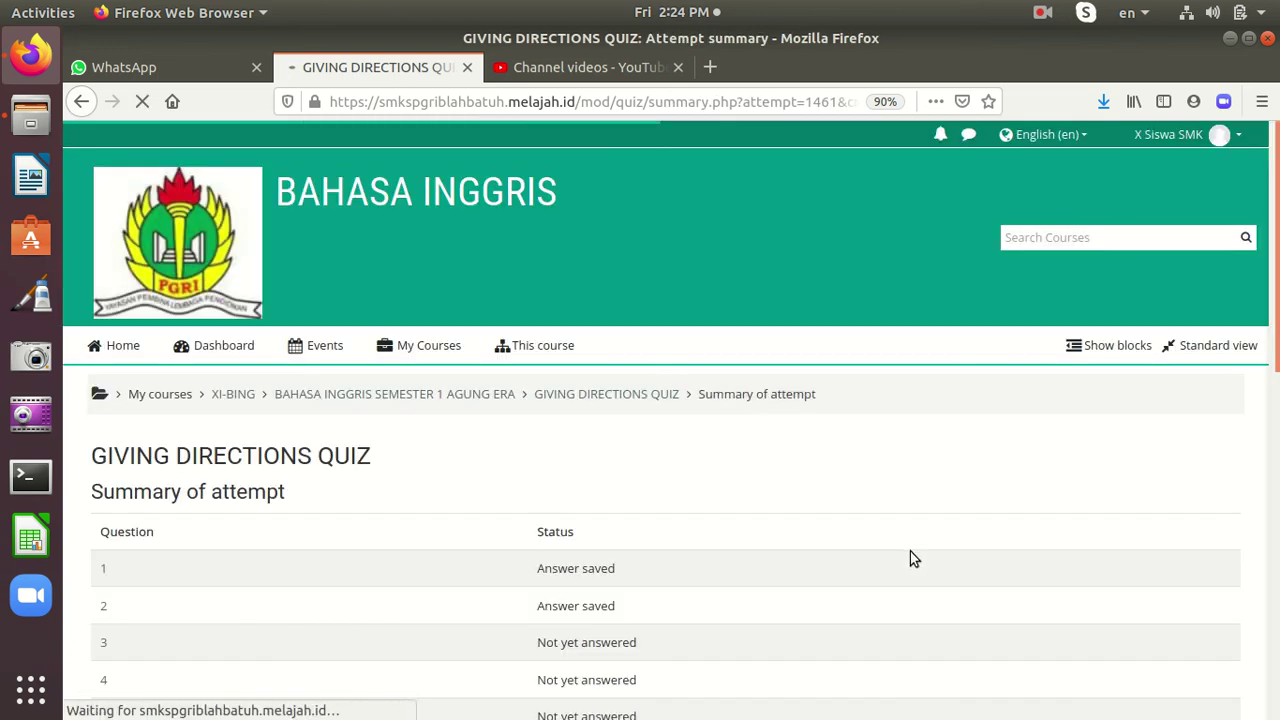
Check each question's status in the attempt summary, and return to the attempt, paging back to question 8
scroll(703, 568, down, 3)
scroll(600, 449, down, 3)
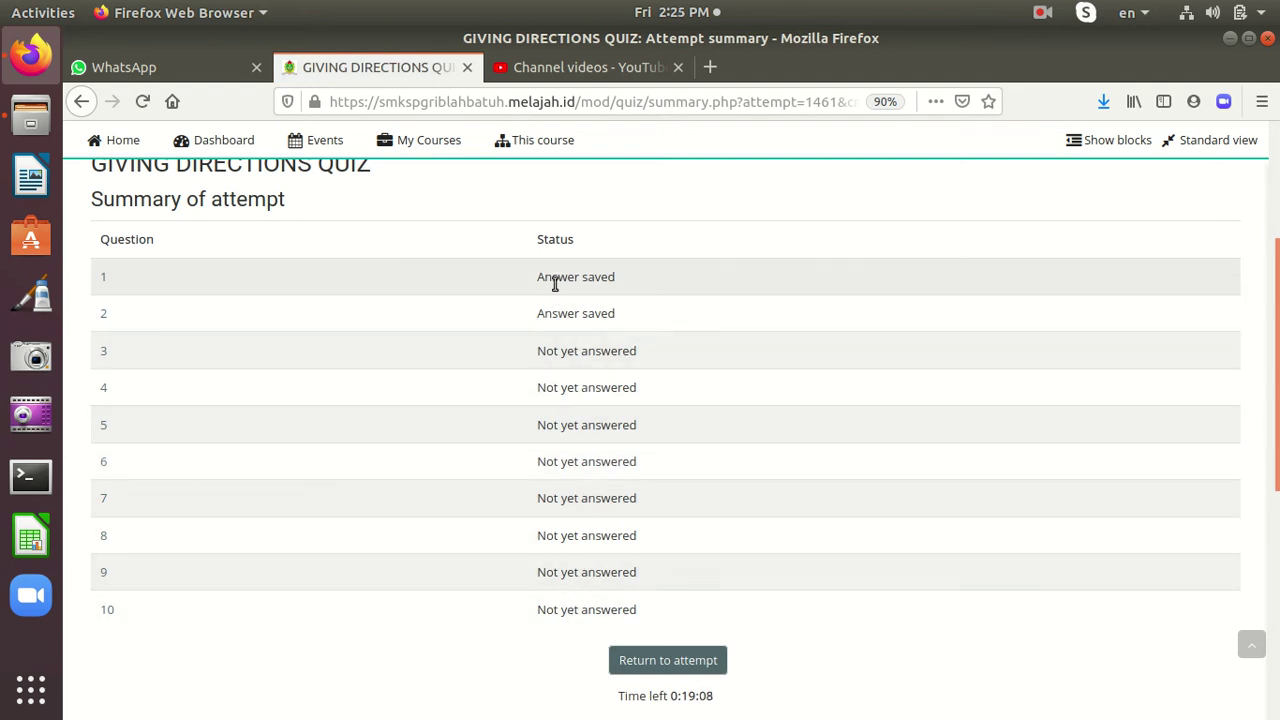
scroll(752, 405, down, 2)
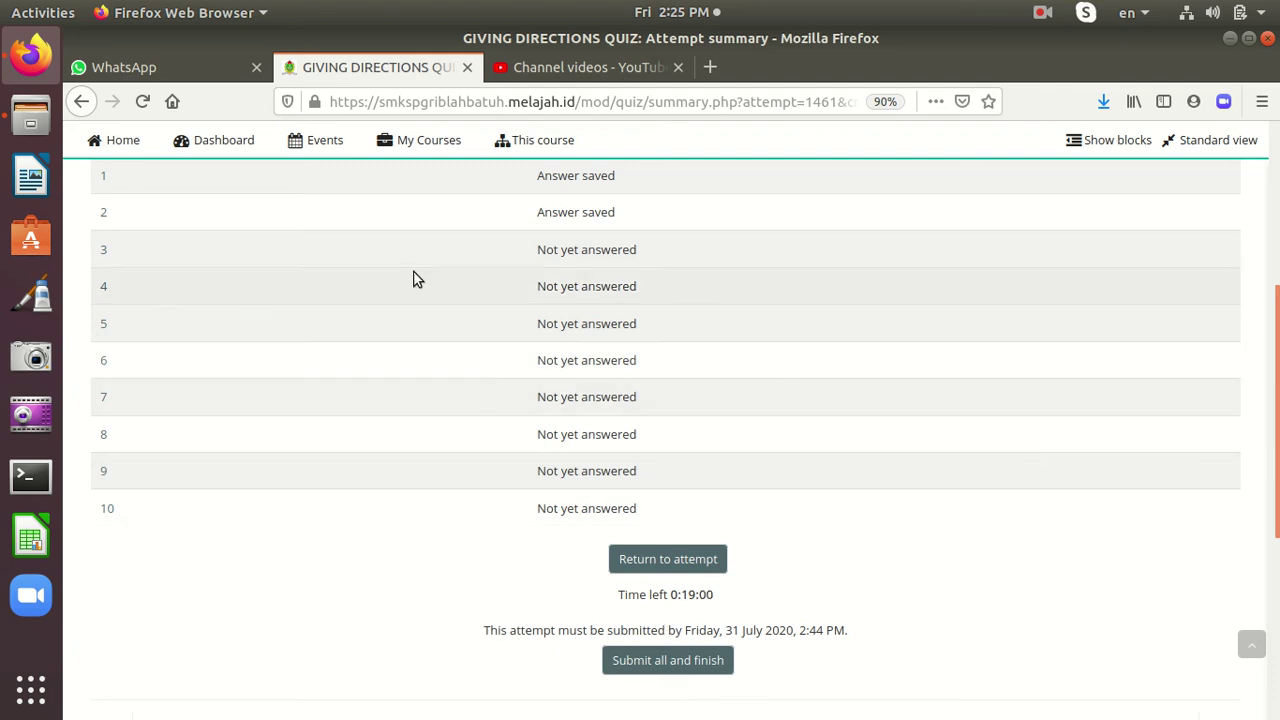
click(652, 563)
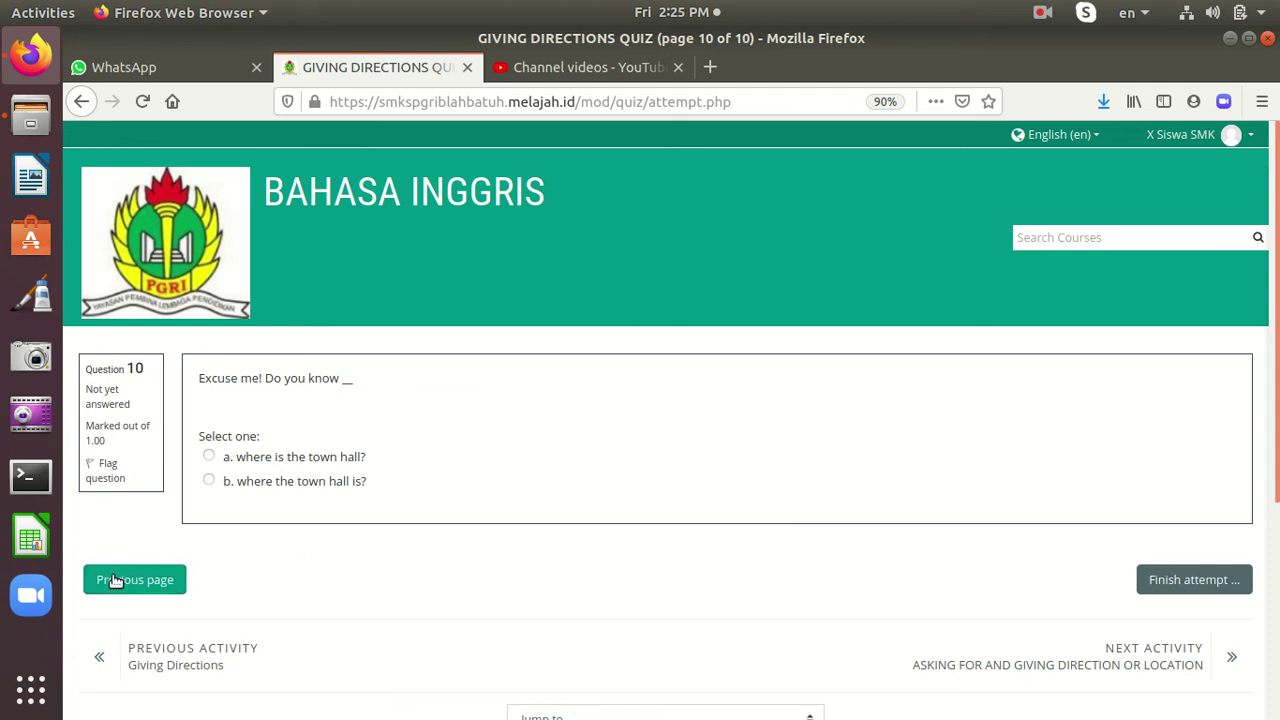
click(176, 582)
click(176, 582)
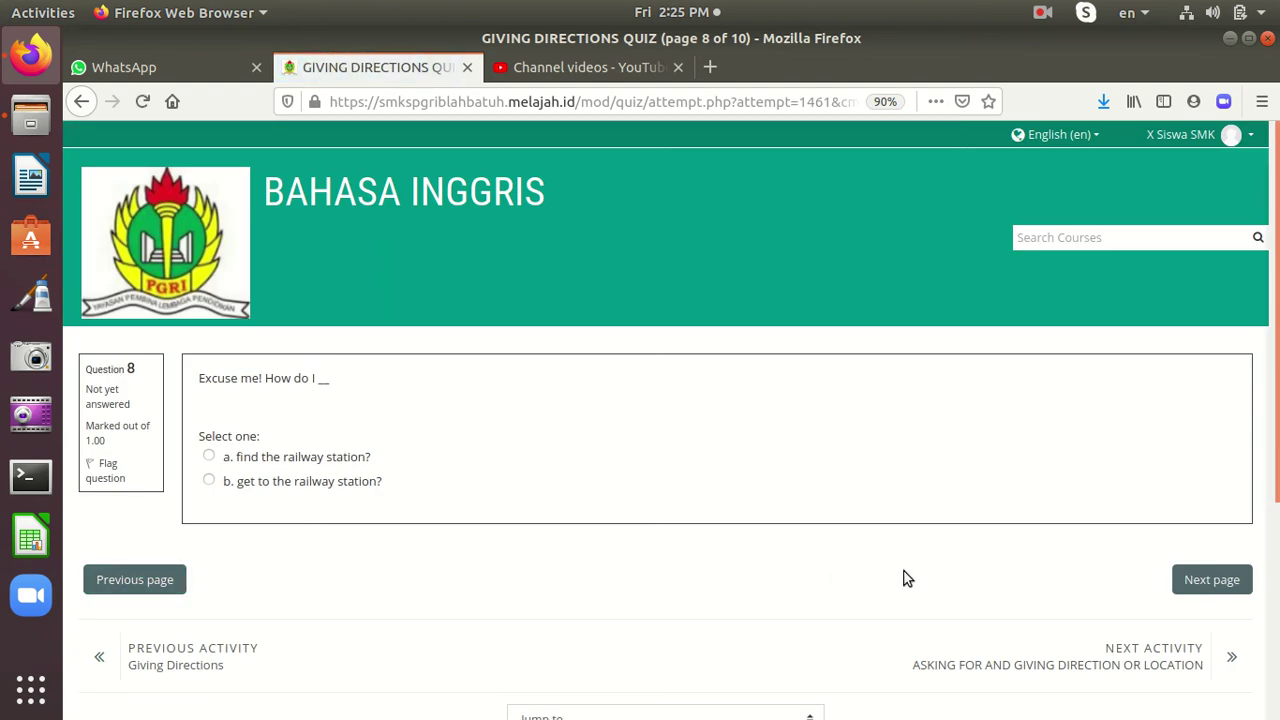
Page forward past question 10 to the attempt summary and submit all answers, confirming the final submission
click(1199, 583)
click(1201, 580)
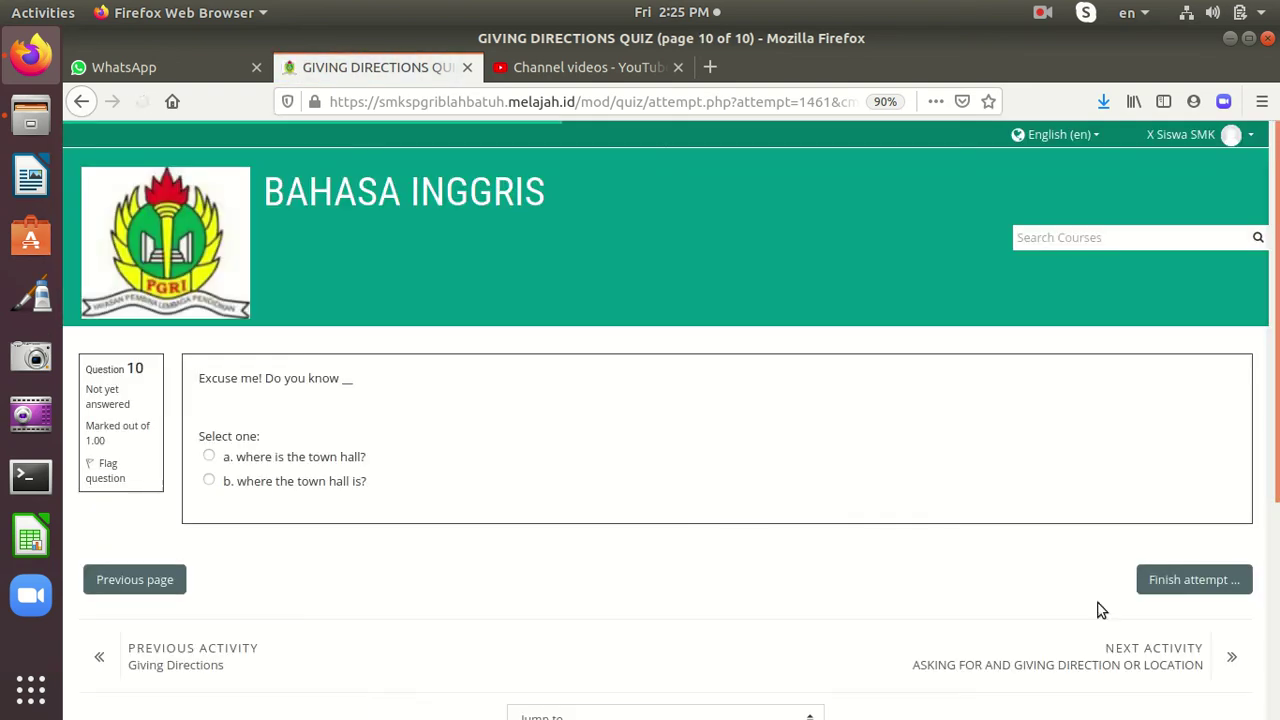
click(1220, 590)
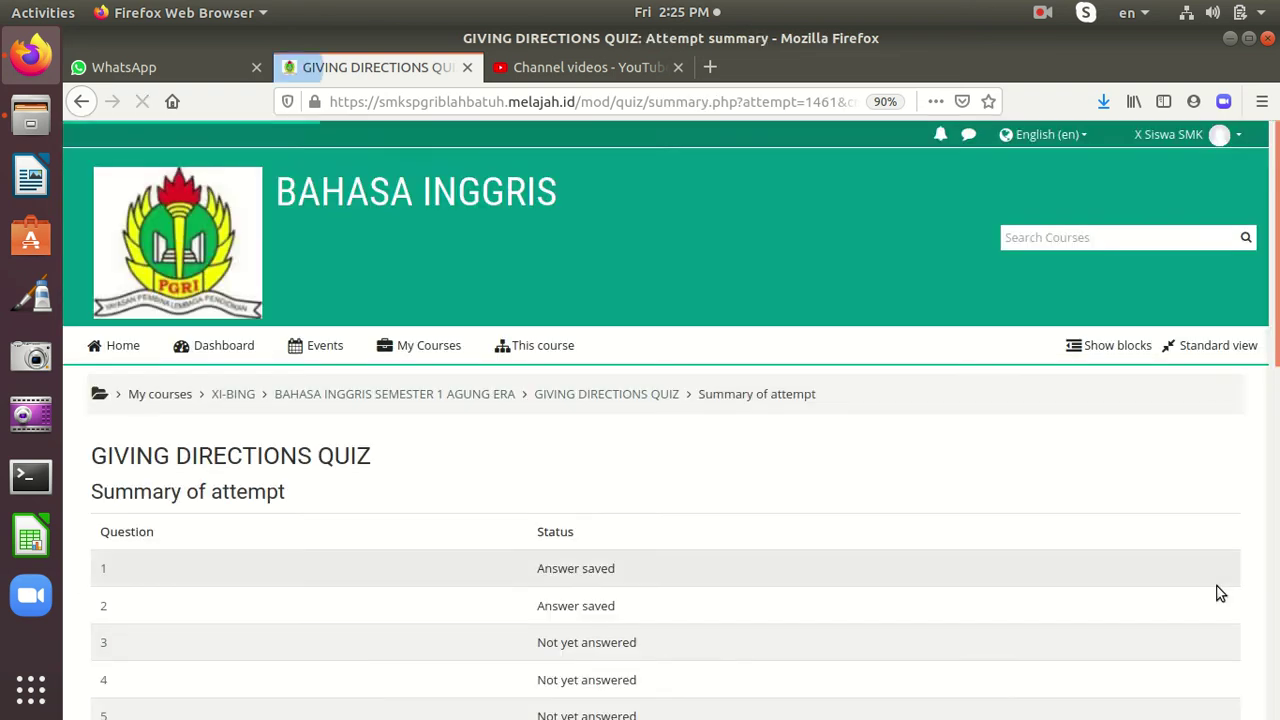
scroll(620, 332, down, 2)
scroll(590, 467, down, 3)
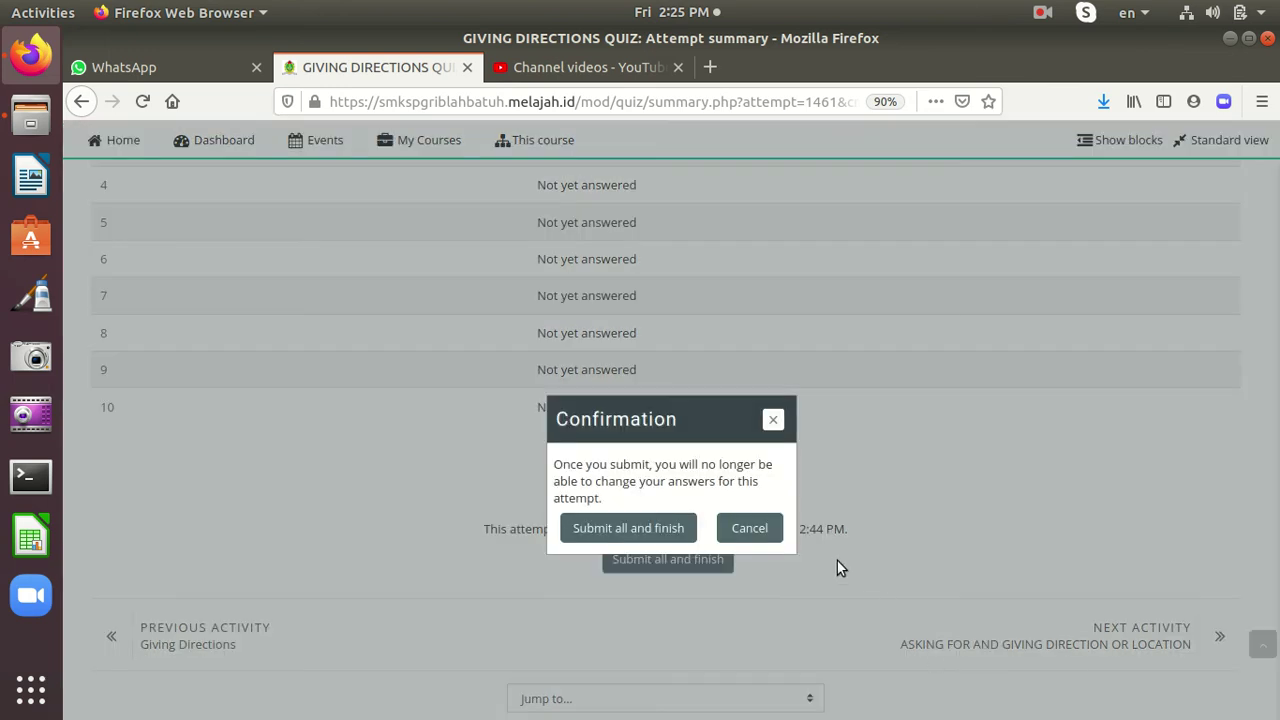
click(583, 535)
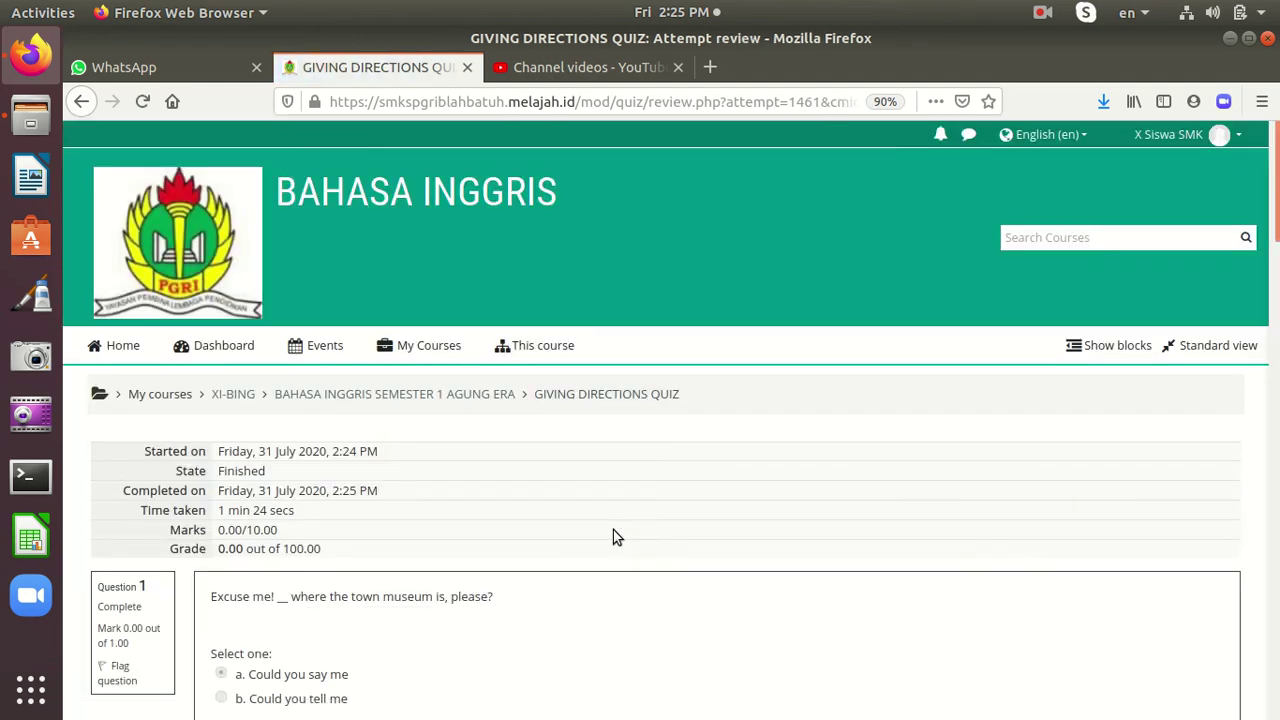
Review the finished attempt's marks, grade and individual questions from the first to question 10
scroll(613, 535, down, 1)
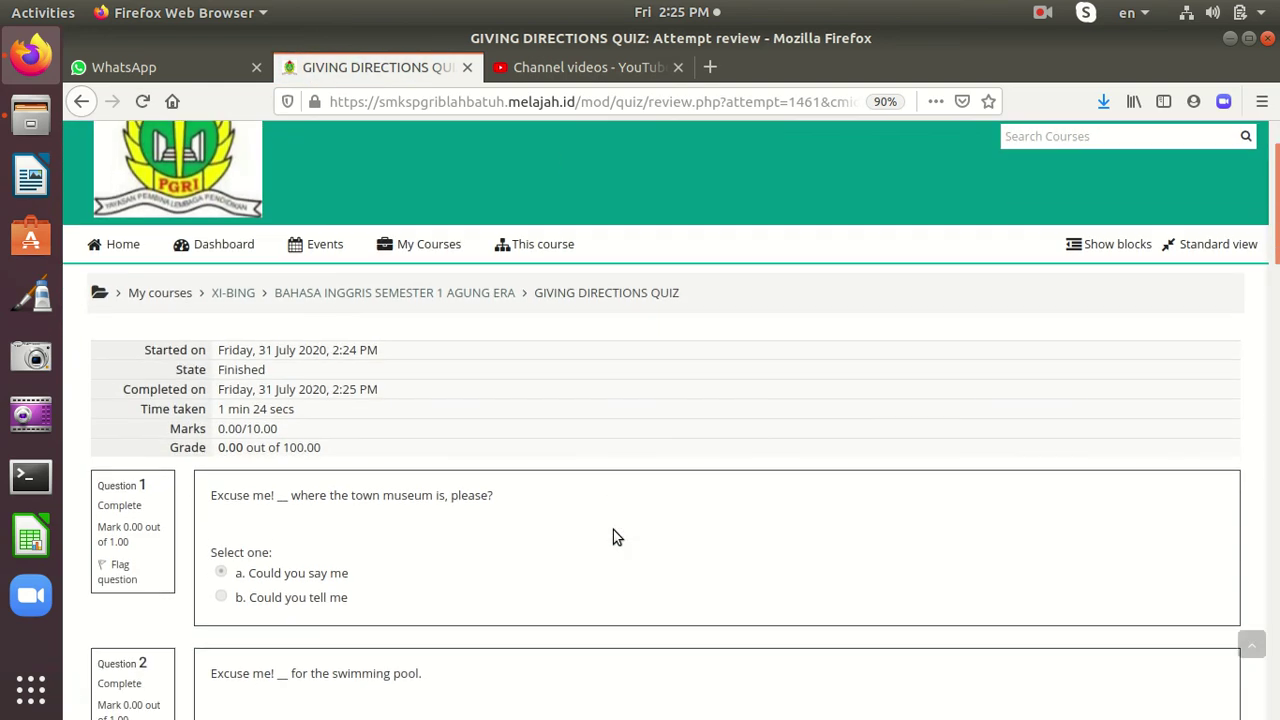
scroll(391, 523, down, 2)
scroll(337, 522, down, 10)
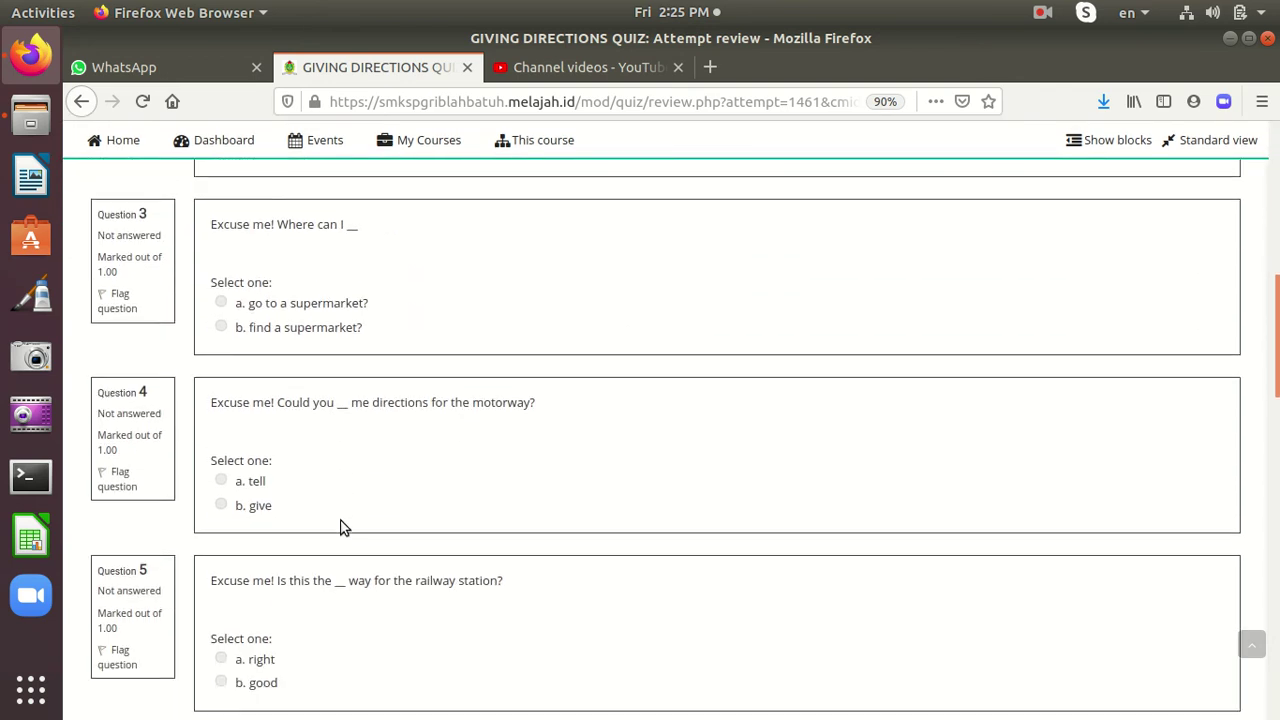
scroll(340, 524, down, 6)
scroll(391, 543, up, 6)
scroll(452, 592, up, 12)
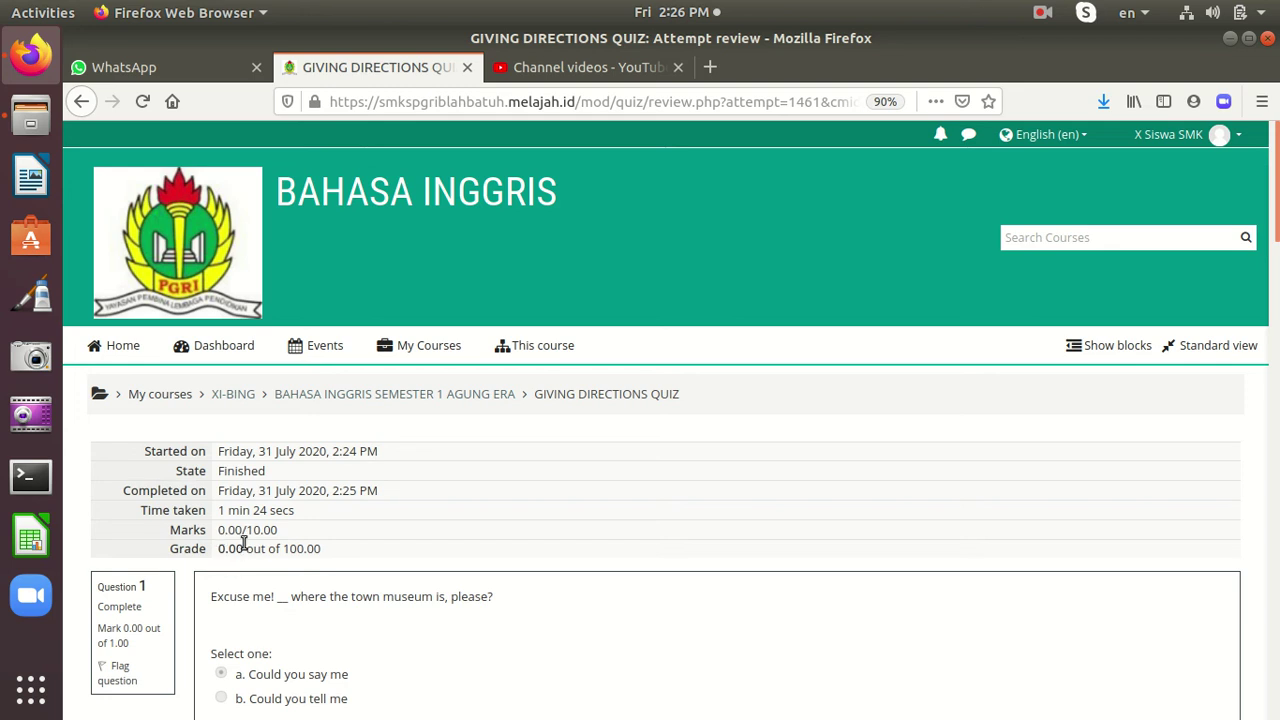
scroll(266, 594, down, 10)
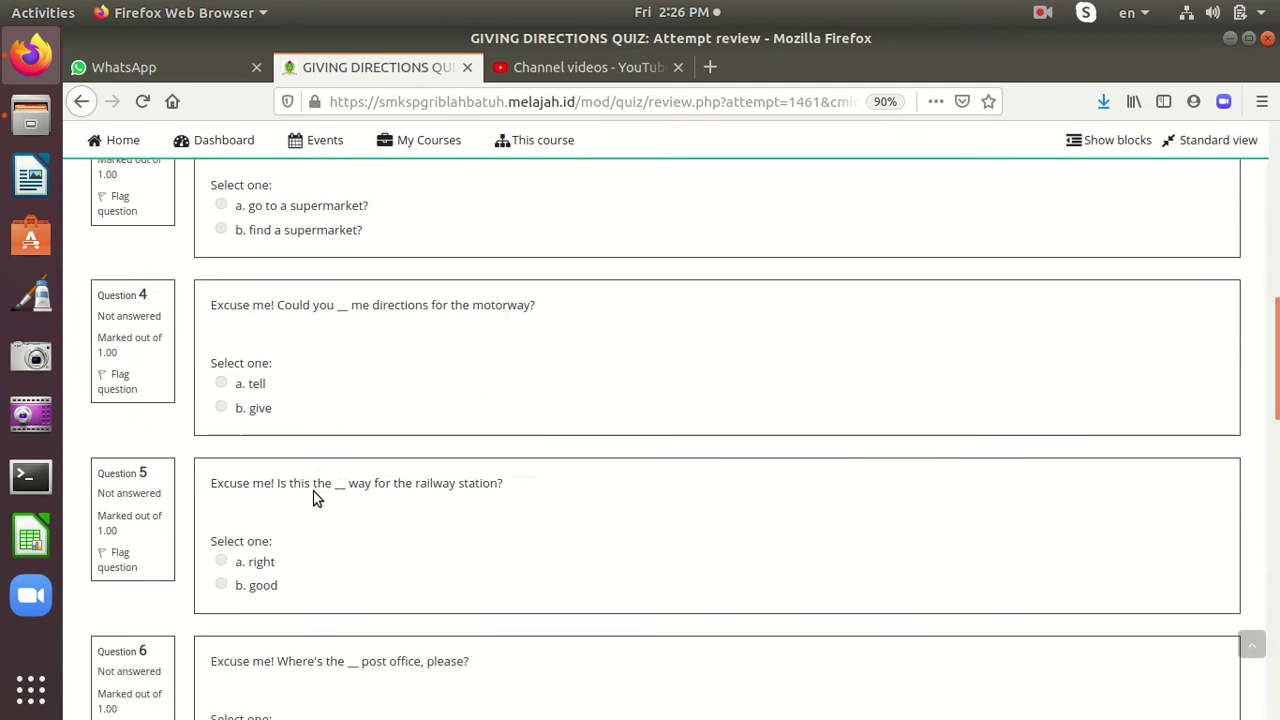
scroll(313, 511, down, 8)
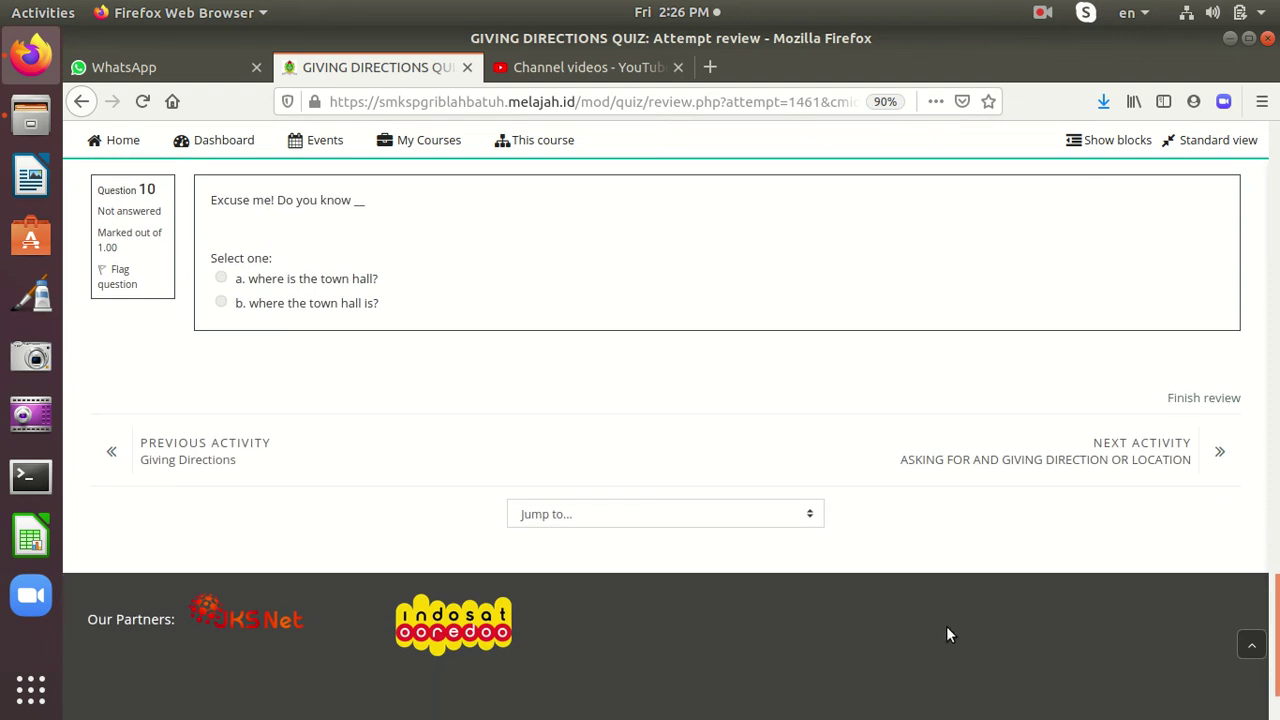
Leave the attempt review by opening the previous activity, Giving Directions
scroll(714, 400, up, 6)
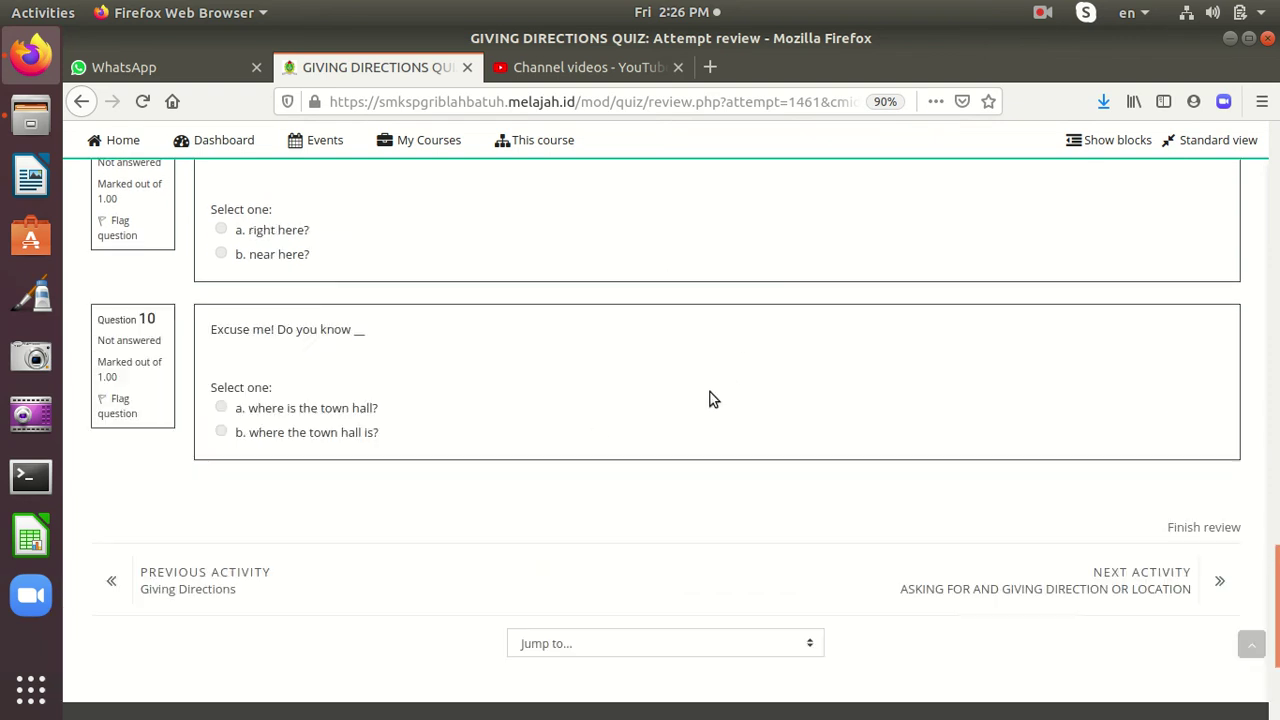
scroll(517, 374, down, 6)
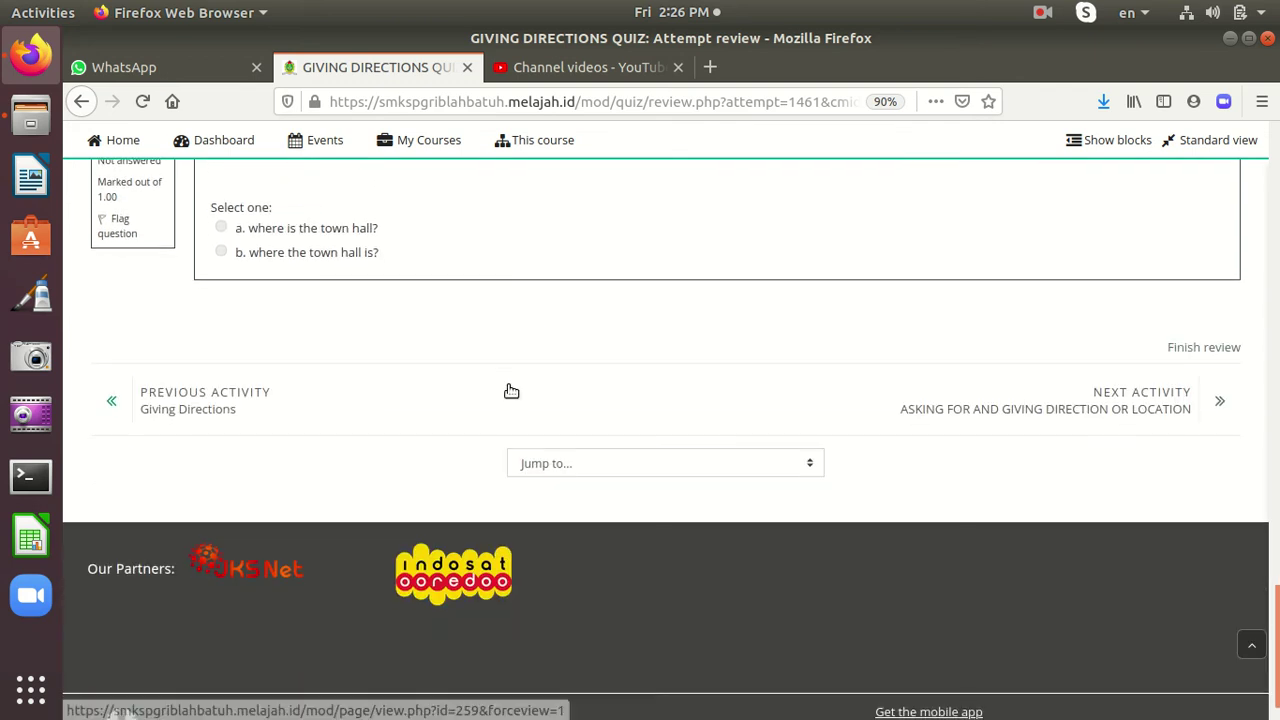
click(172, 407)
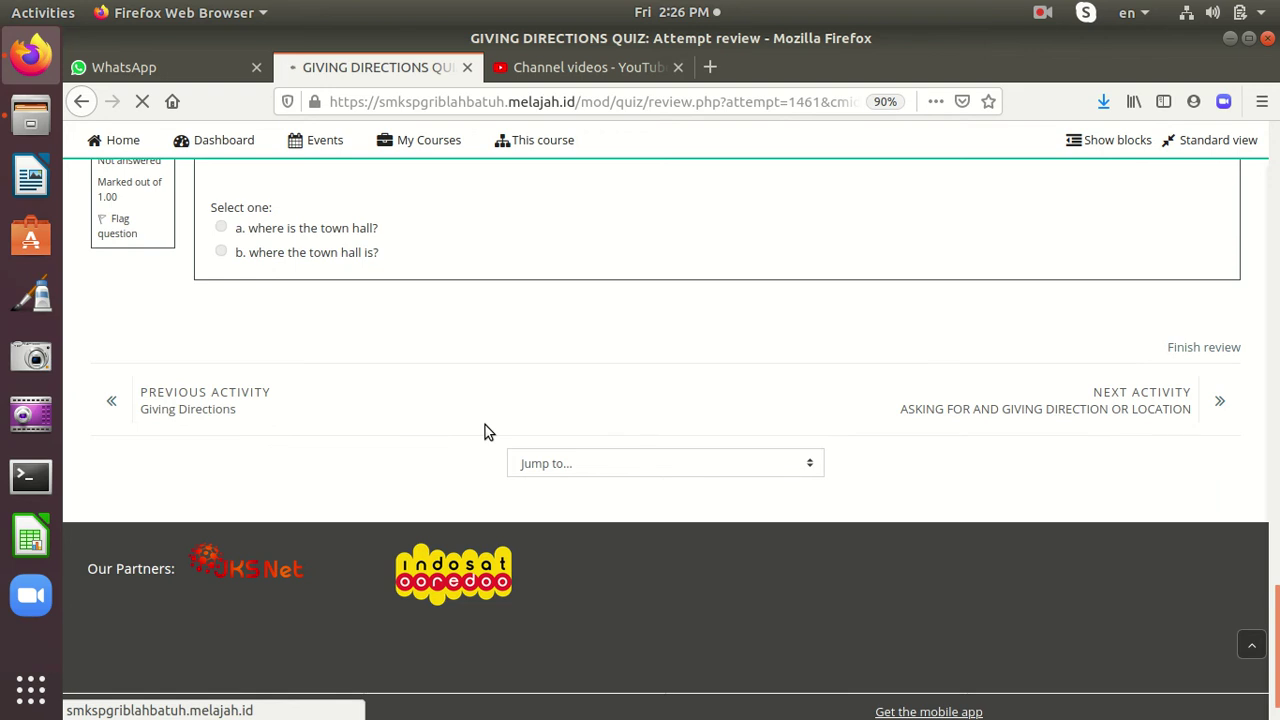
Read through the Giving Directions material, from the direction diagrams to the list of direction phrases at the end
scroll(485, 430, down, 4)
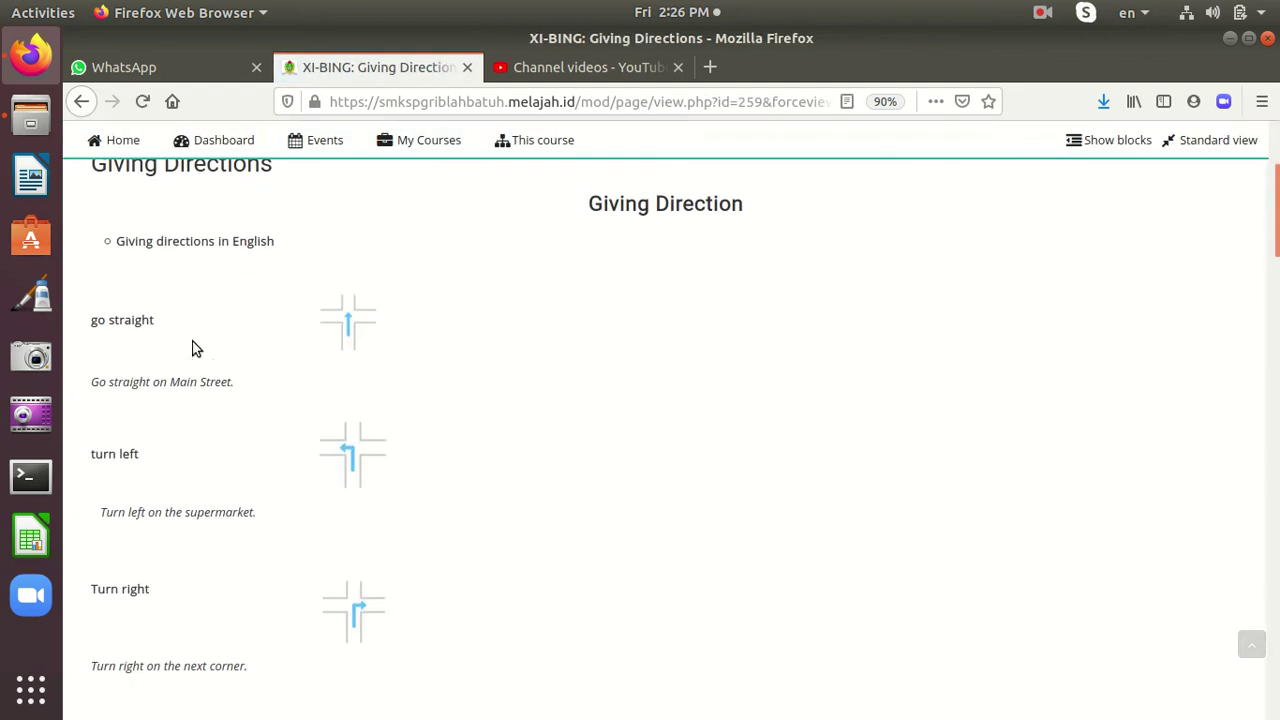
scroll(223, 466, down, 5)
scroll(225, 467, down, 7)
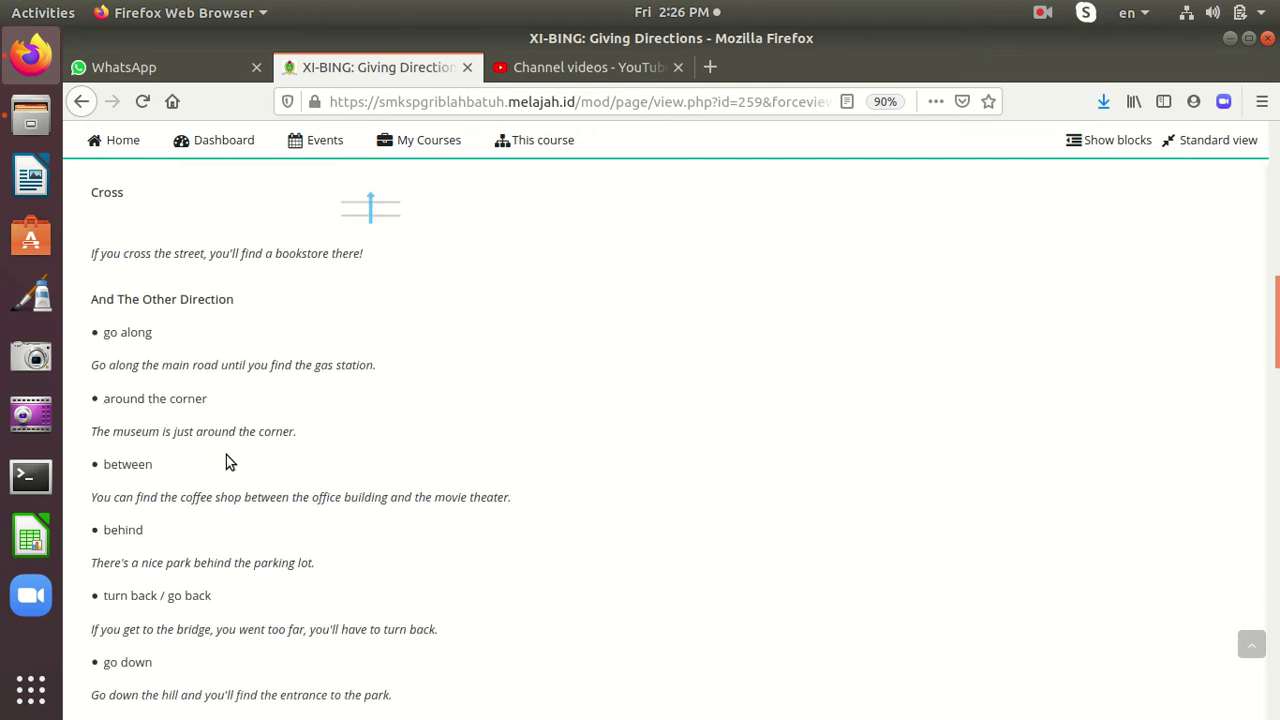
scroll(440, 492, down, 18)
scroll(441, 487, down, 16)
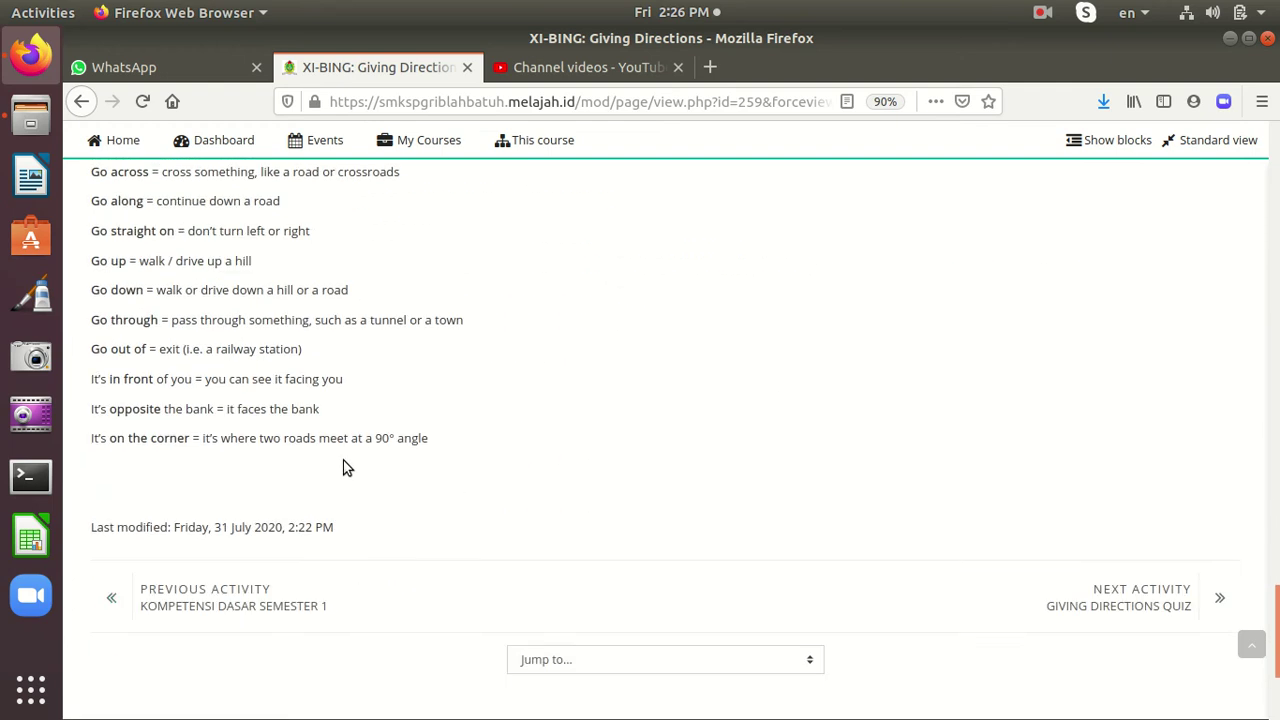
scroll(380, 490, down, 5)
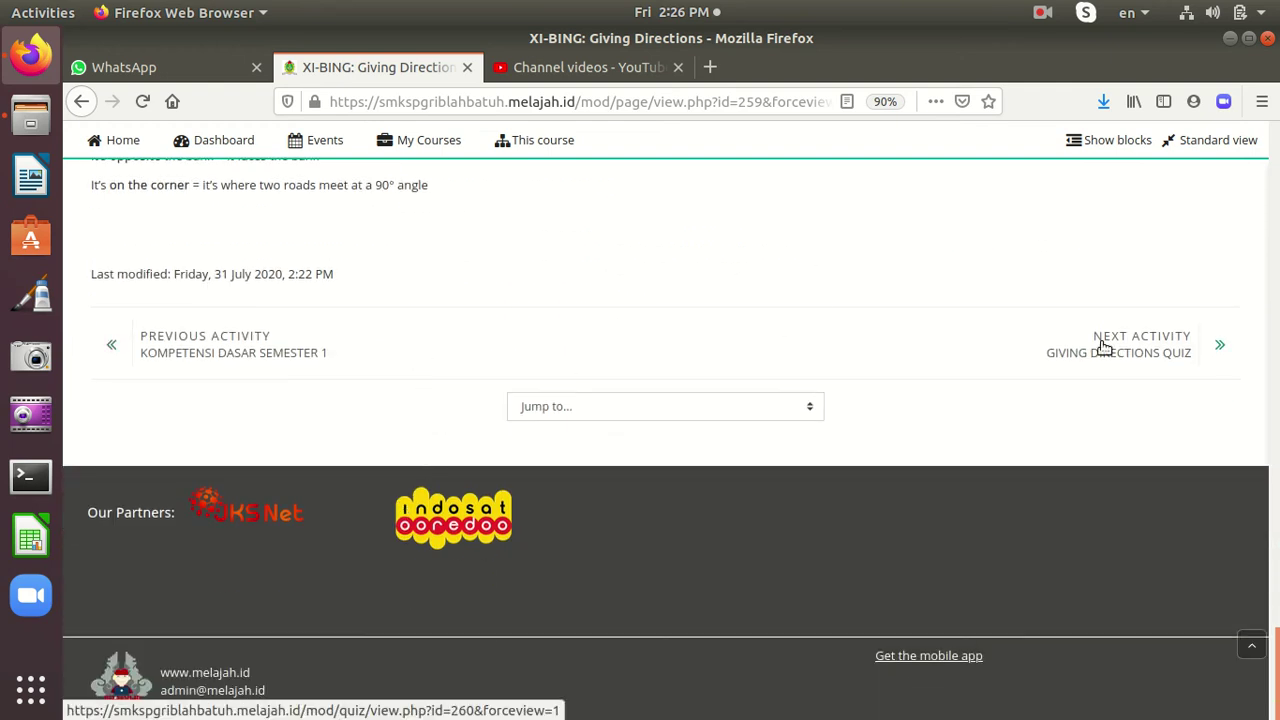
Open the GIVING DIRECTIONS QUIZ from the material page and re-attempt it, confirming the start of the timed attempt
scroll(766, 464, down, 3)
scroll(766, 455, down, 3)
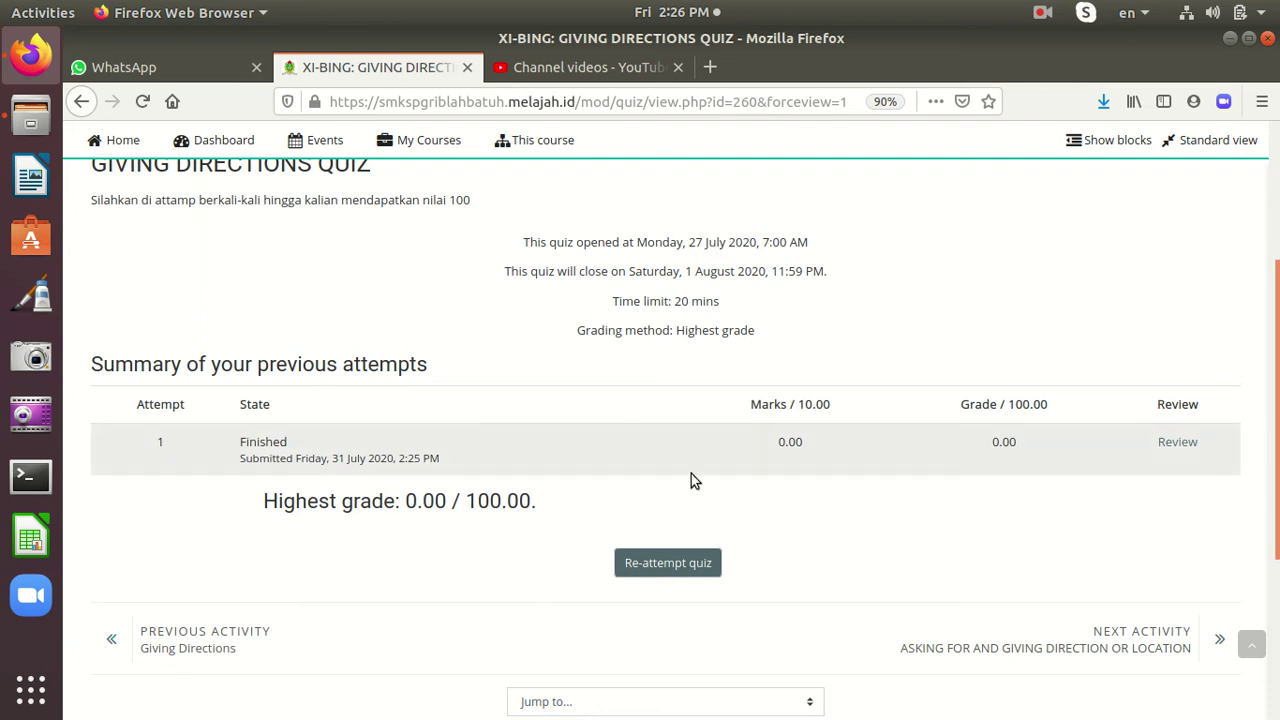
click(660, 565)
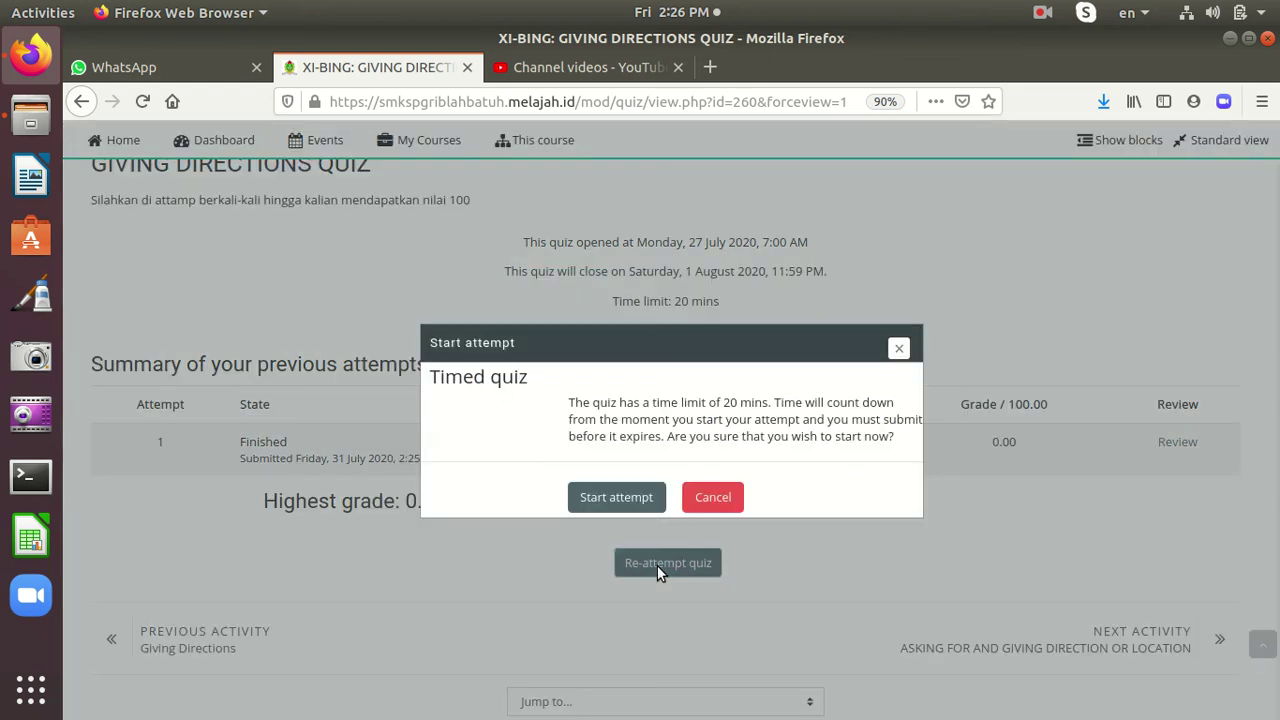
click(627, 502)
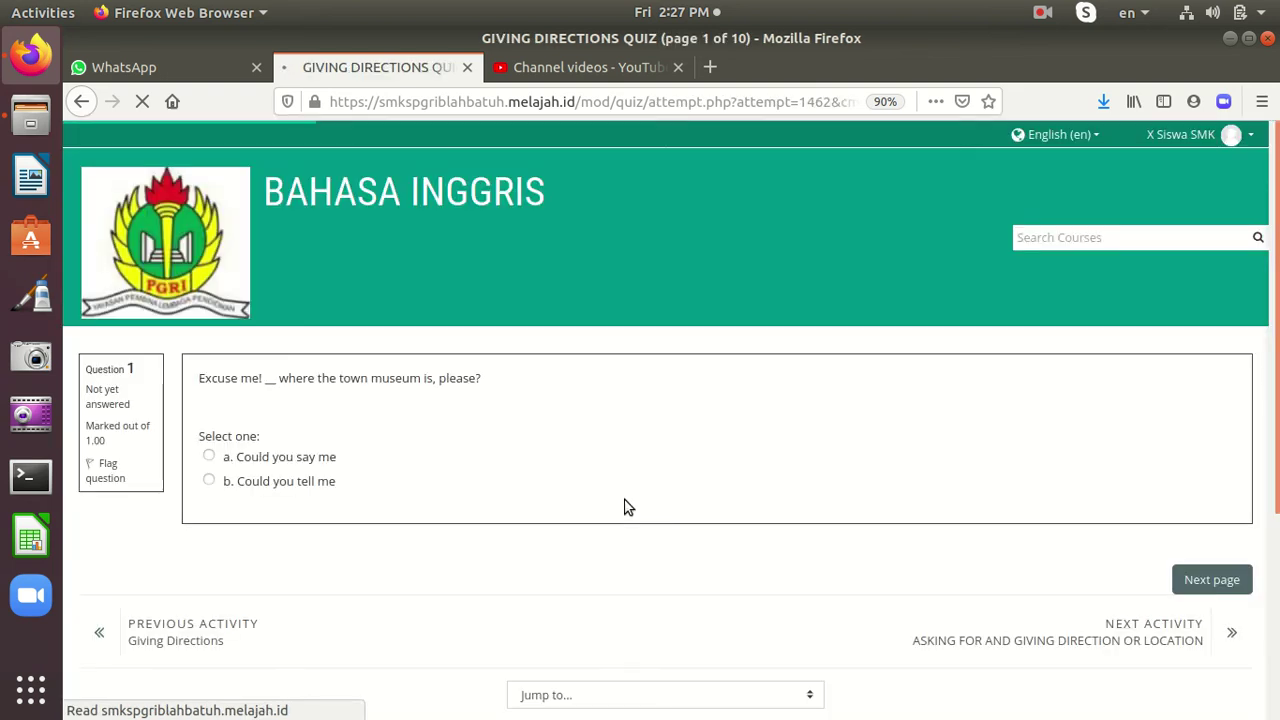
Answer question 1 with "Could you tell me" and question 2 with "near here?", saving each by moving on
click(209, 481)
click(1192, 588)
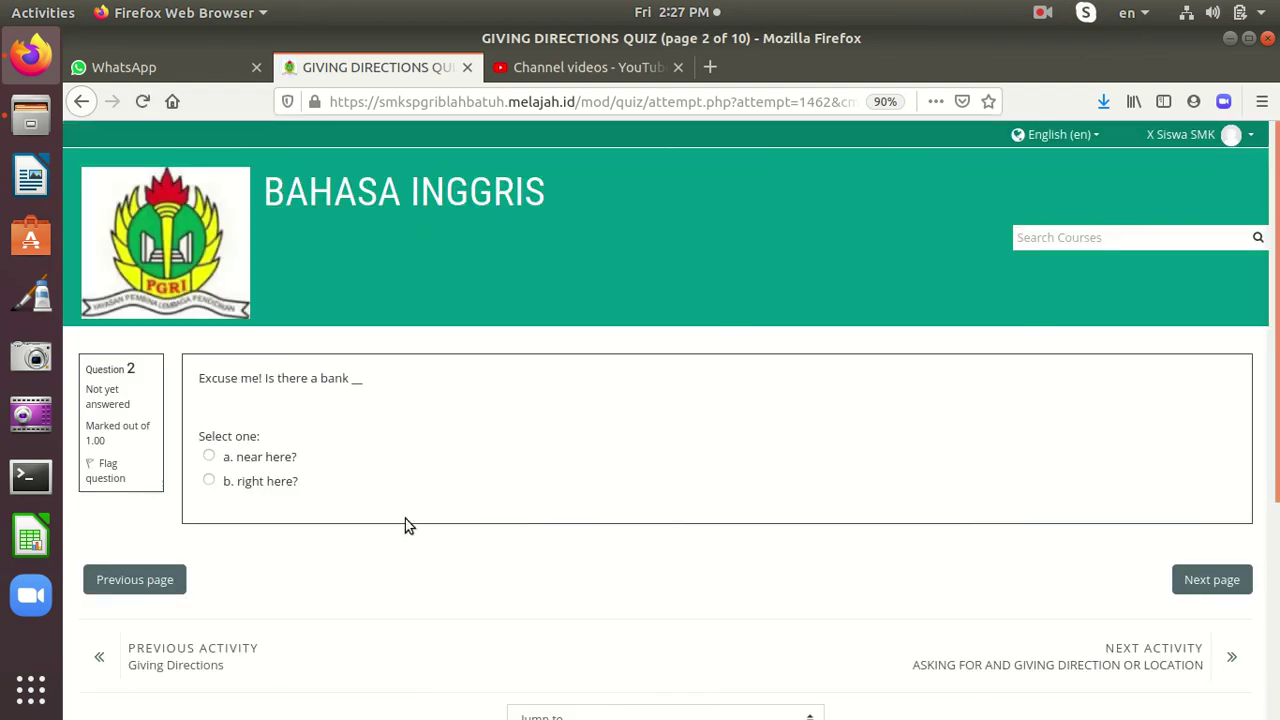
click(209, 456)
click(1190, 589)
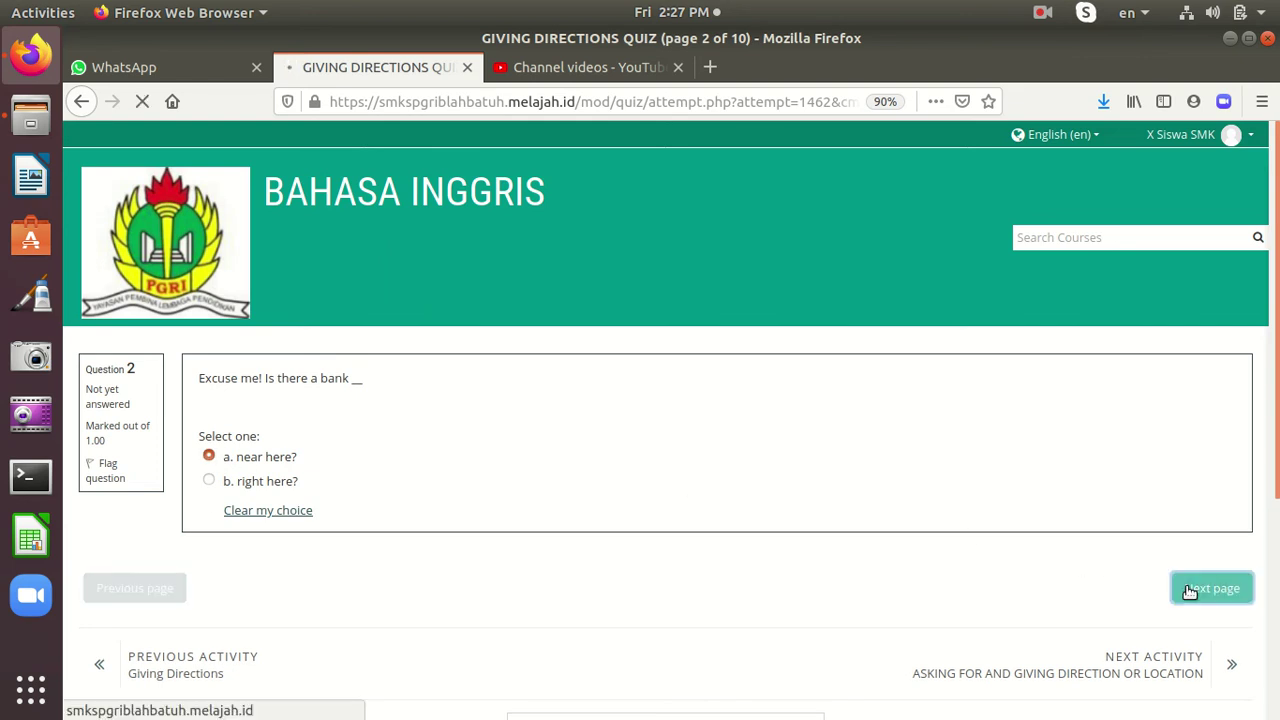
Page through the remaining questions up to question 10 without answering them, and finish the attempt to reach its summary
click(1188, 589)
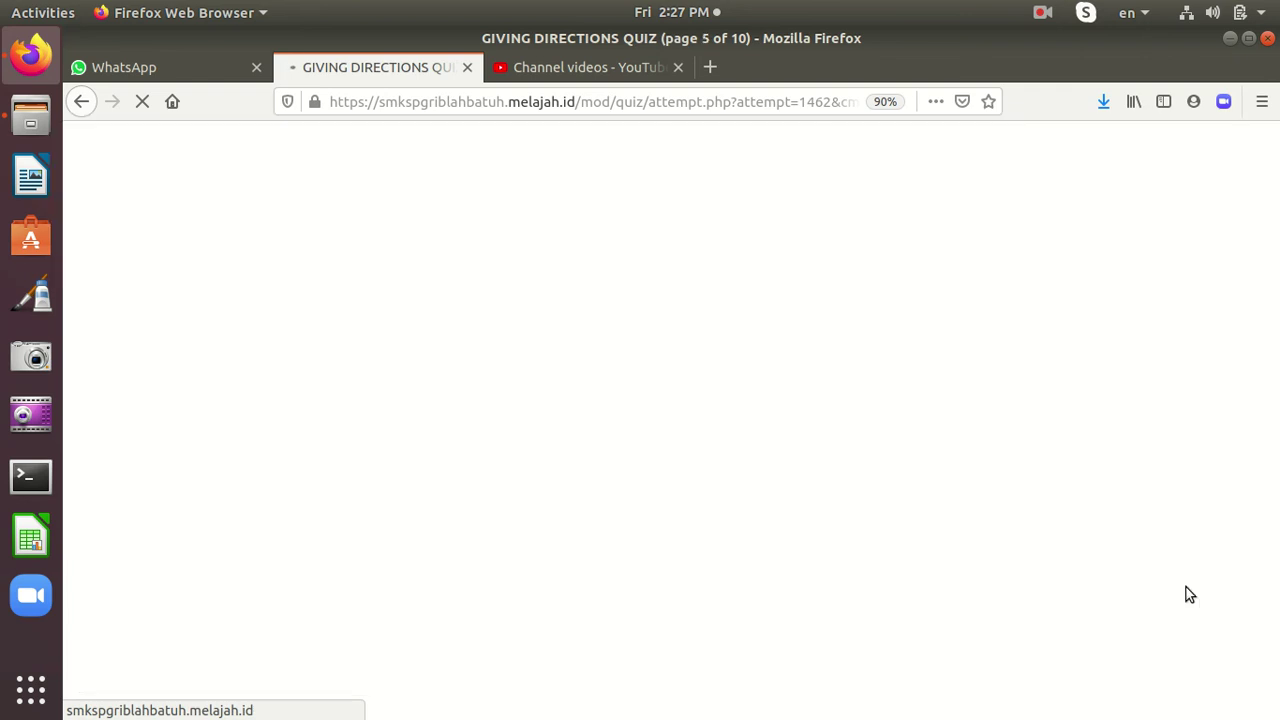
click(1188, 589)
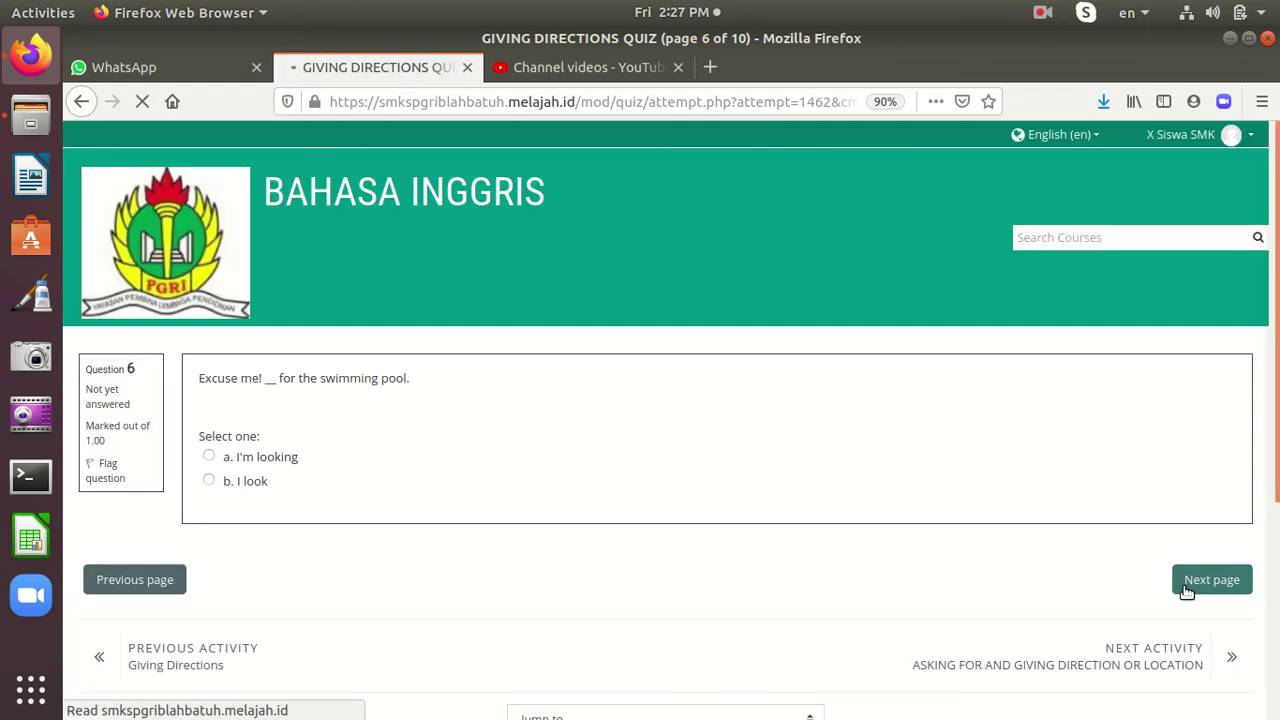
click(1188, 590)
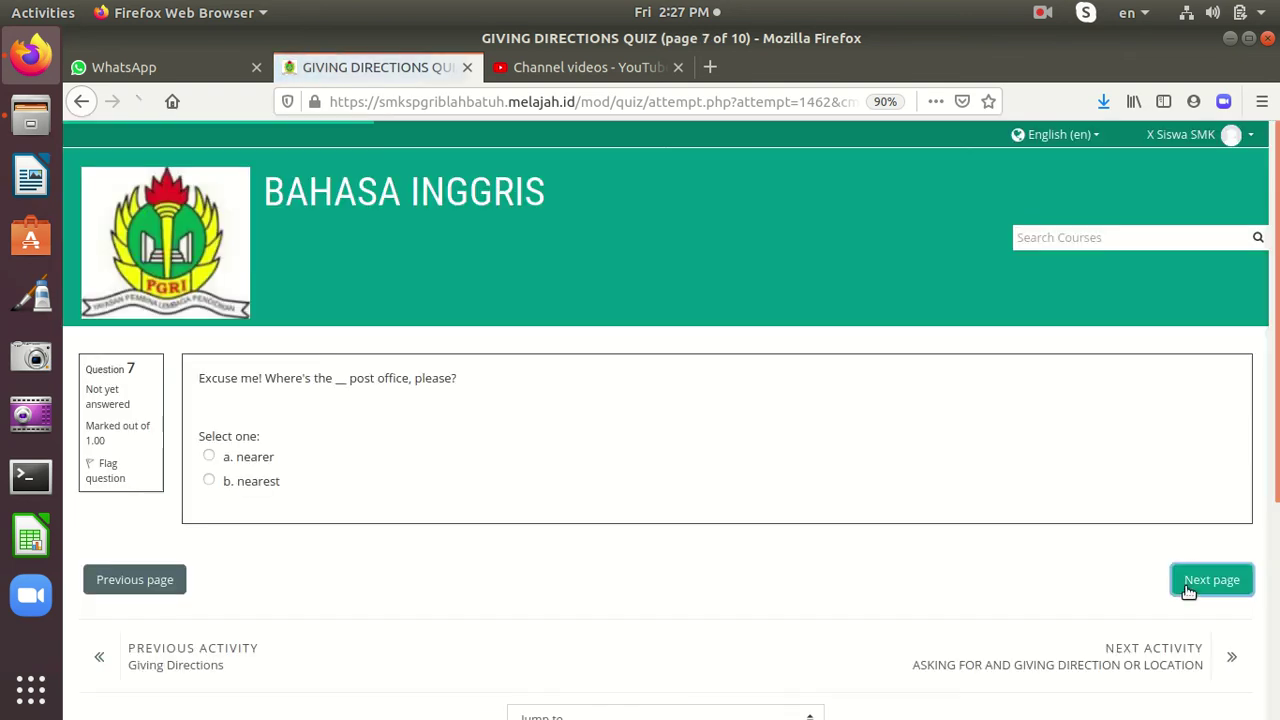
click(1188, 590)
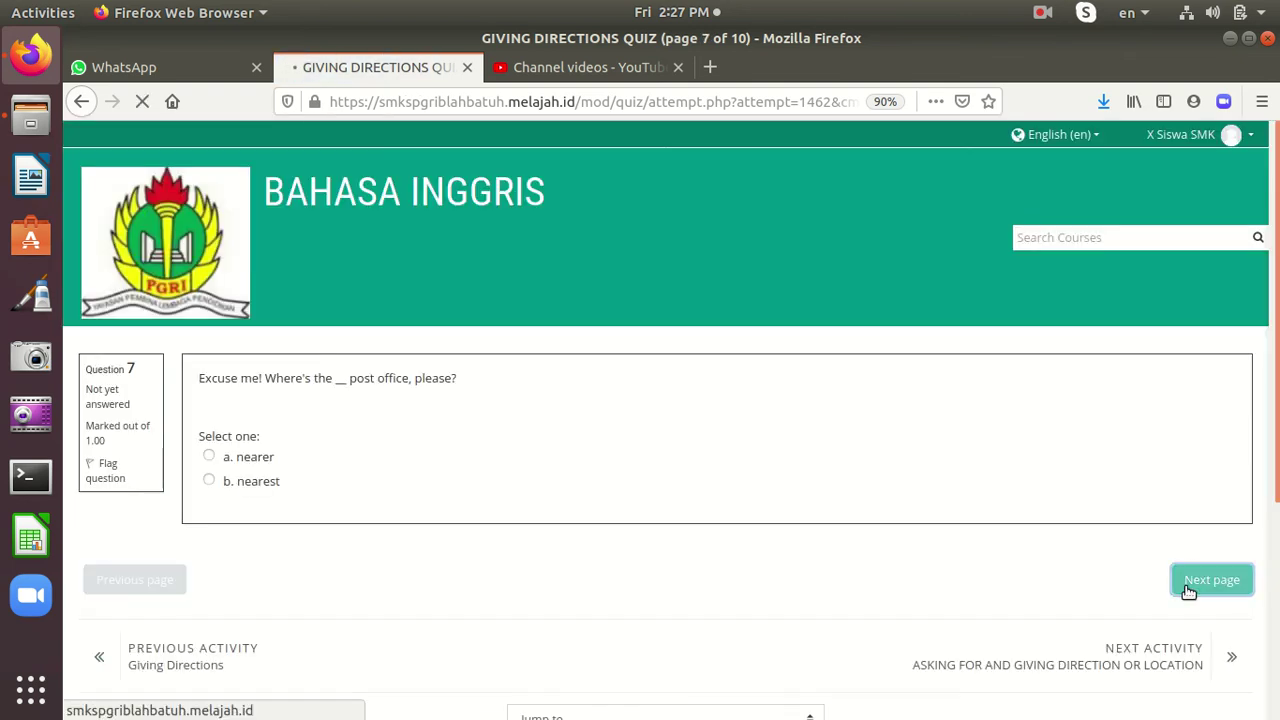
click(1188, 590)
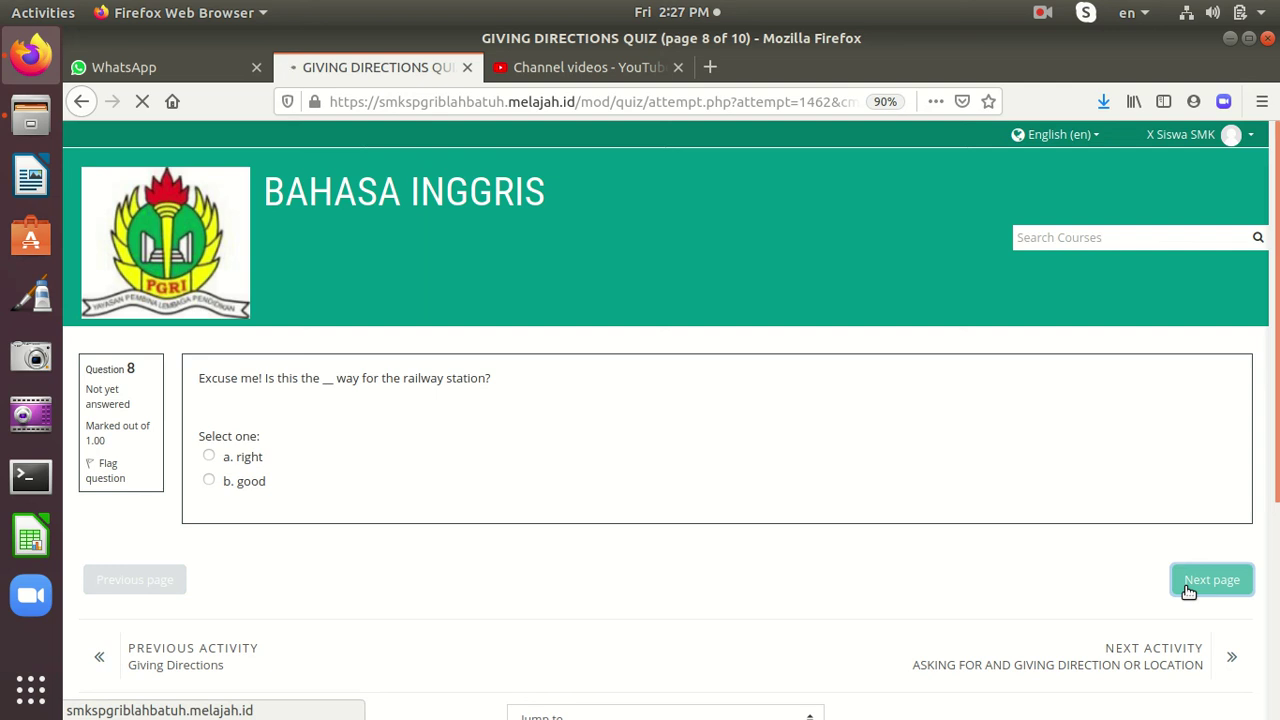
click(1192, 590)
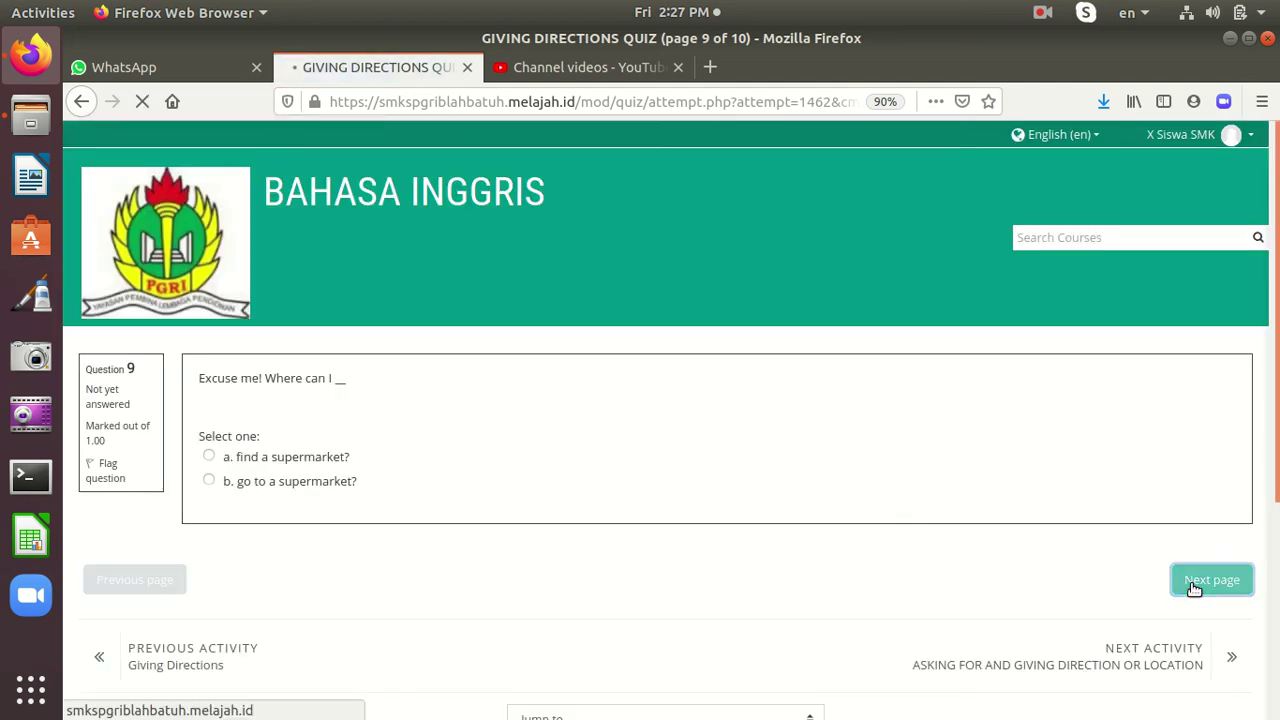
click(1208, 640)
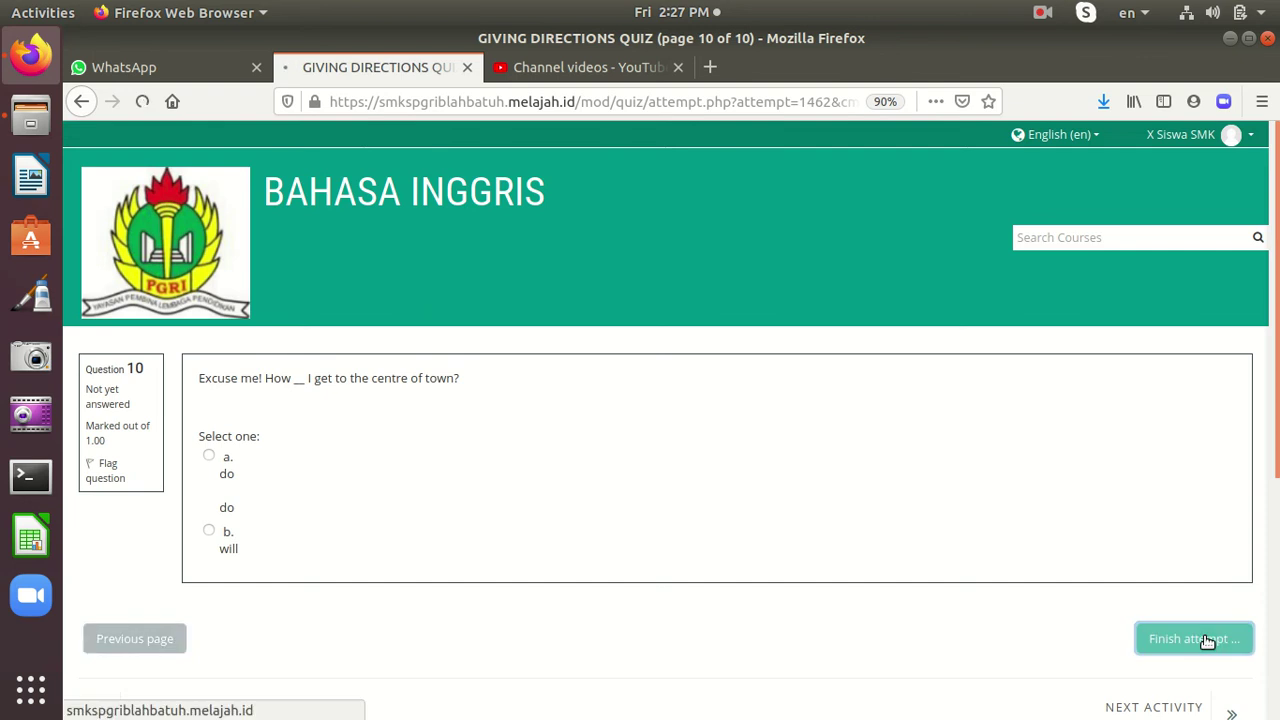
Check each question's status in the summary of the second attempt, and submit all answers, confirming the submission
scroll(747, 594, down, 5)
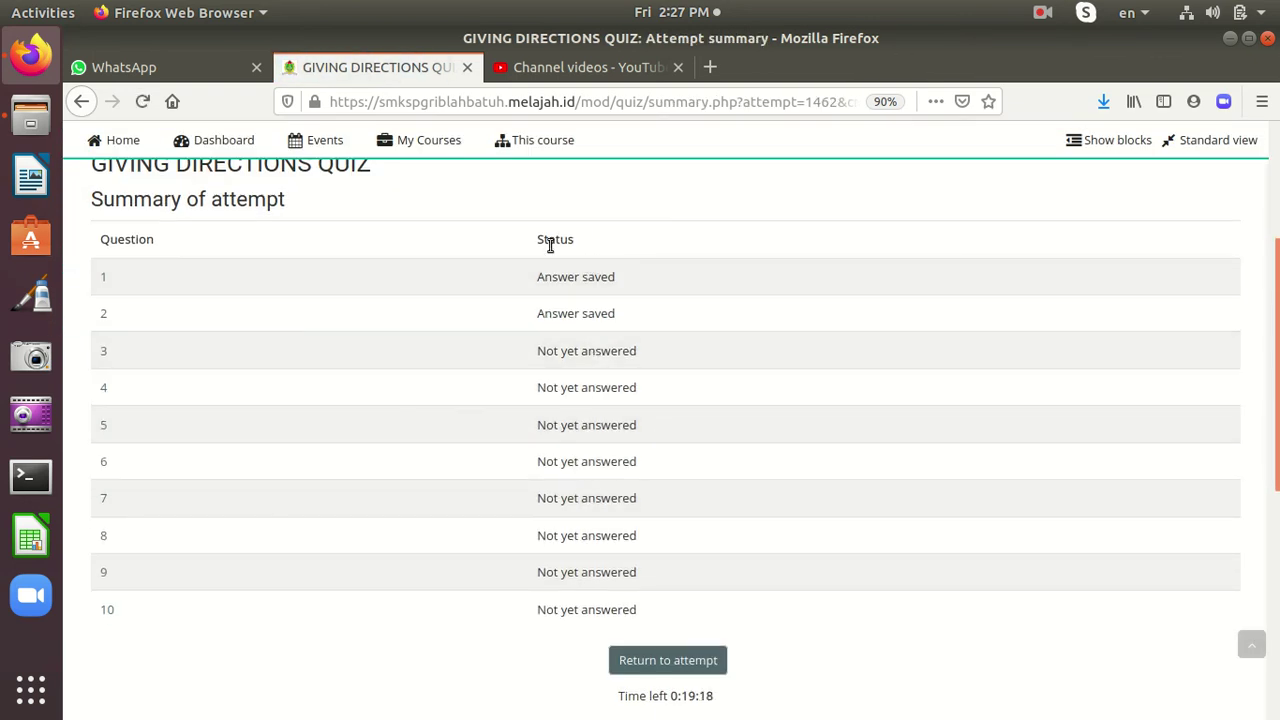
scroll(680, 545, down, 3)
click(638, 612)
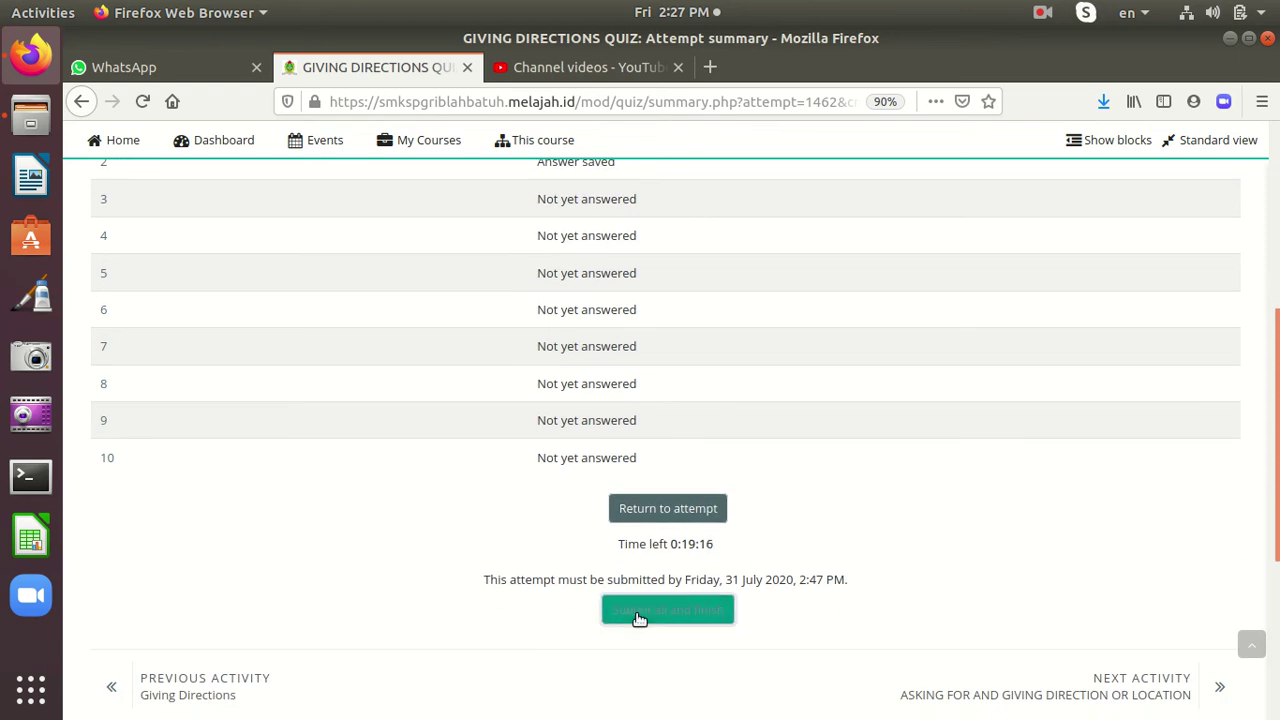
click(632, 527)
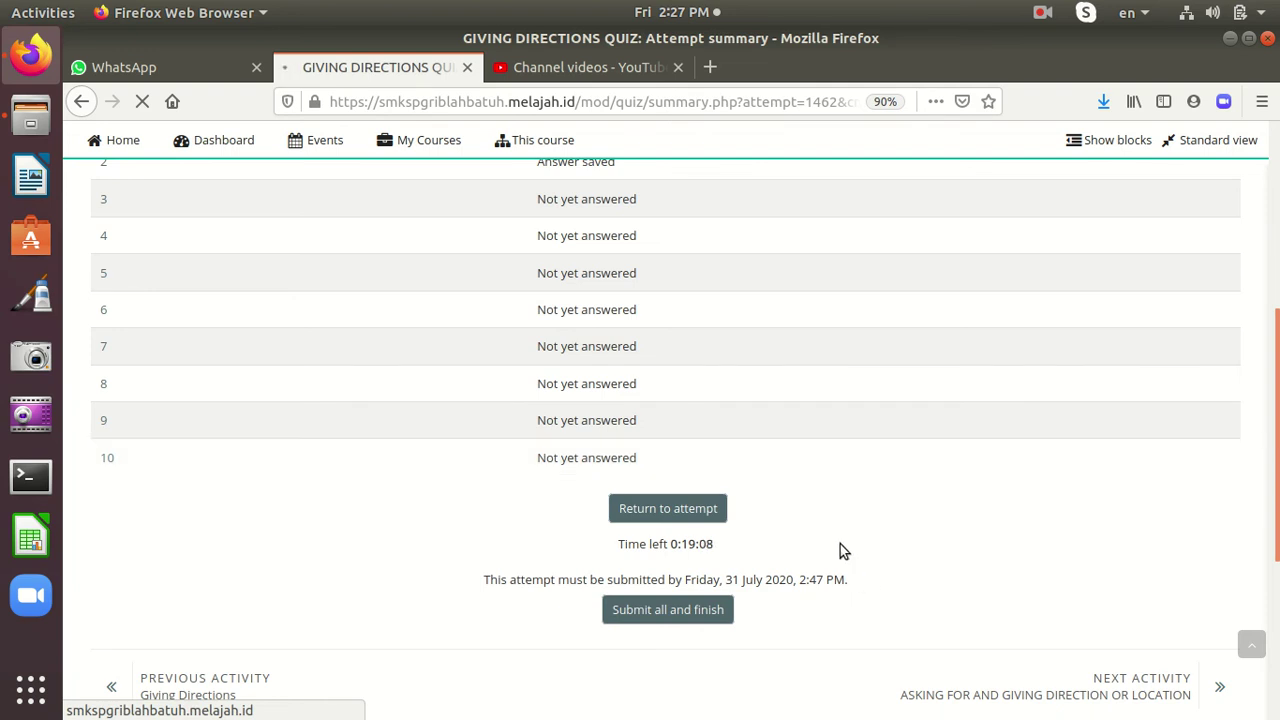
Review the second attempt's marks, grade and all questions down to question 10, and return to the grade overview
scroll(839, 539, down, 3)
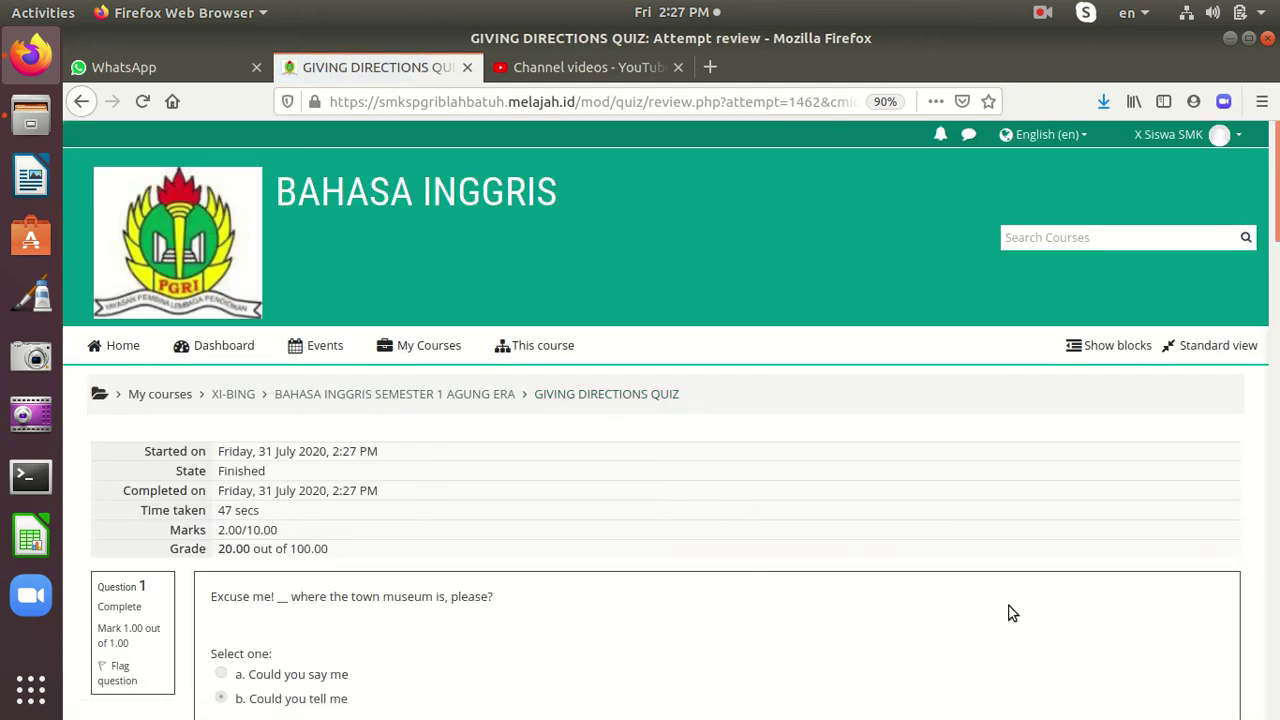
scroll(325, 505, down, 1)
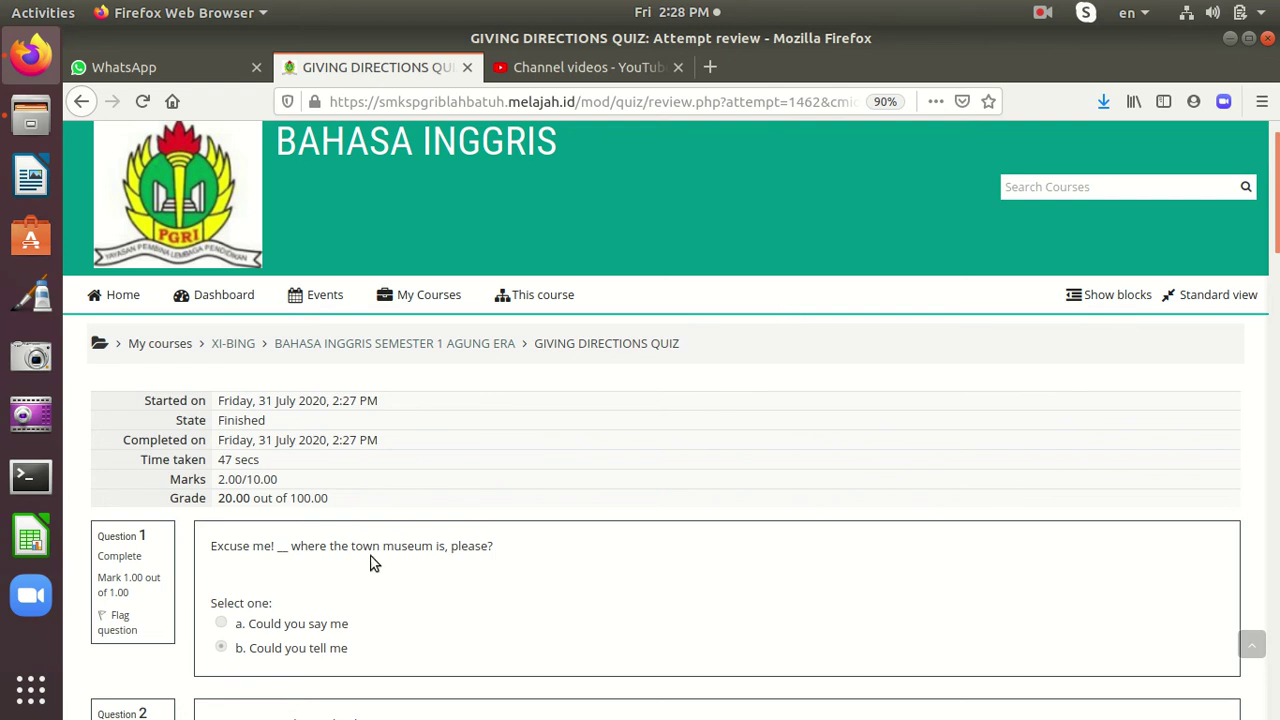
scroll(566, 420, down, 10)
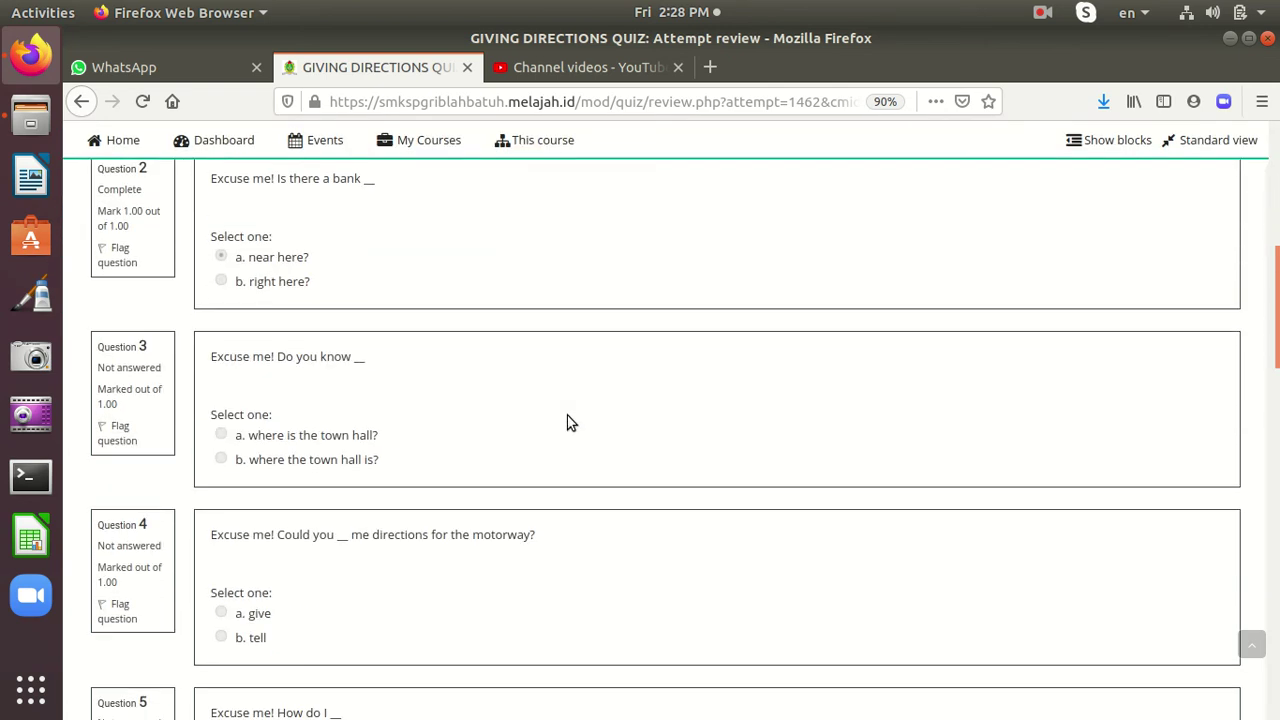
scroll(749, 640, down, 10)
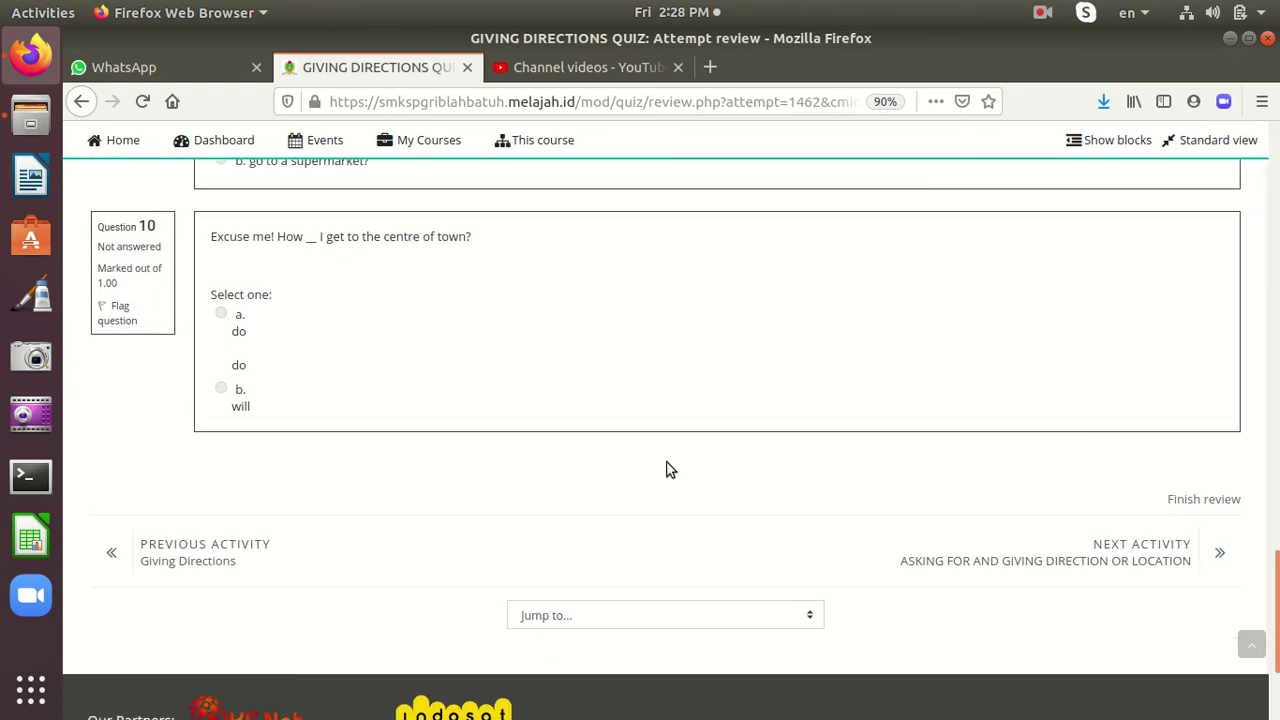
scroll(381, 441, up, 5)
scroll(381, 441, up, 10)
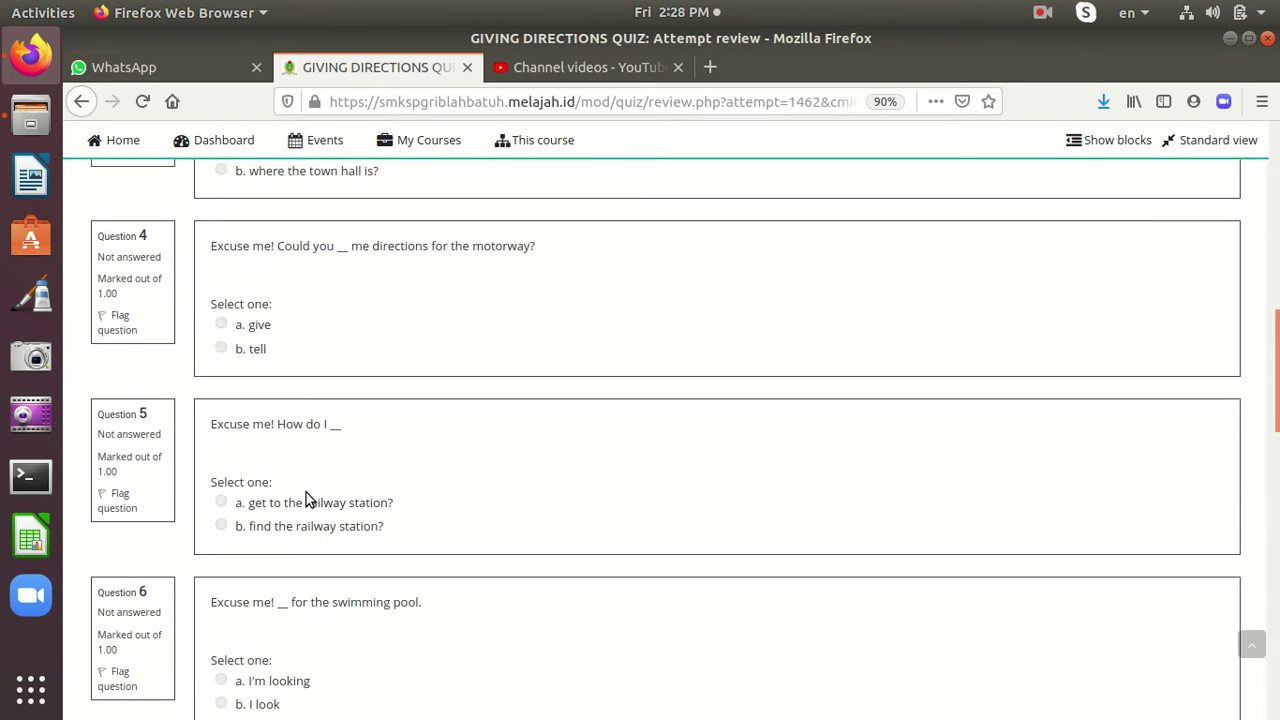
scroll(245, 554, up, 10)
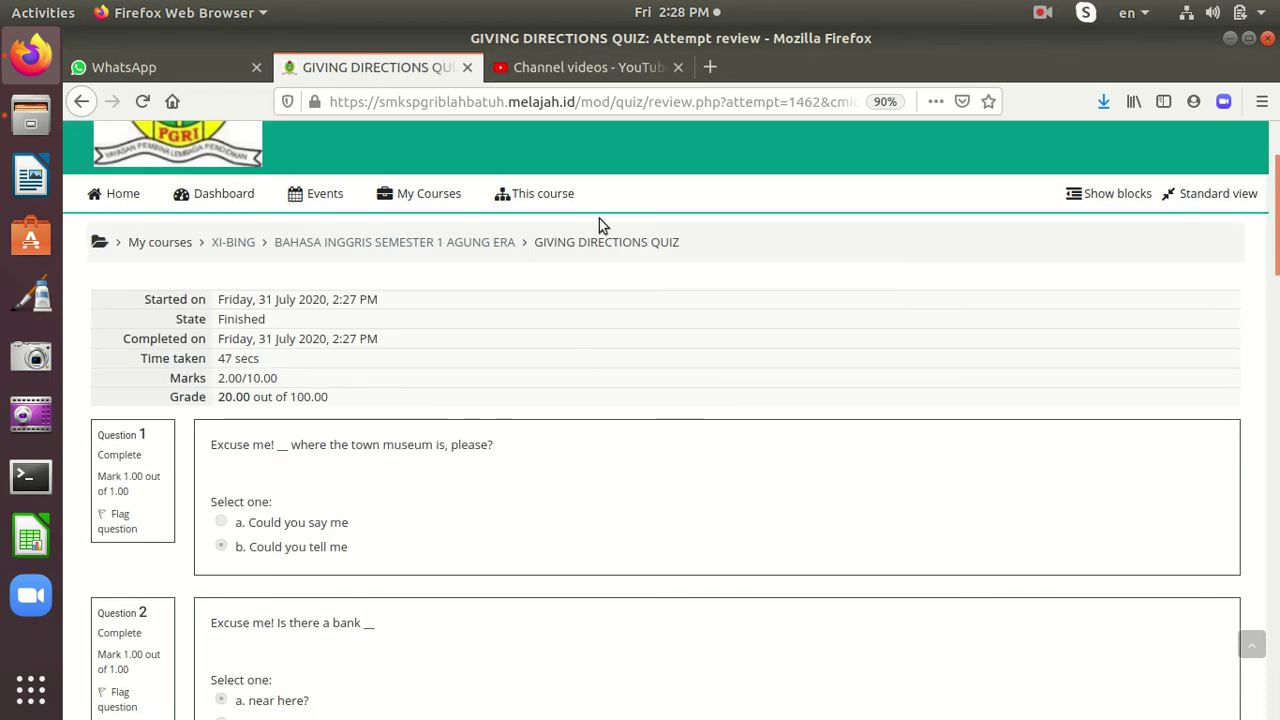
scroll(620, 348, up, 3)
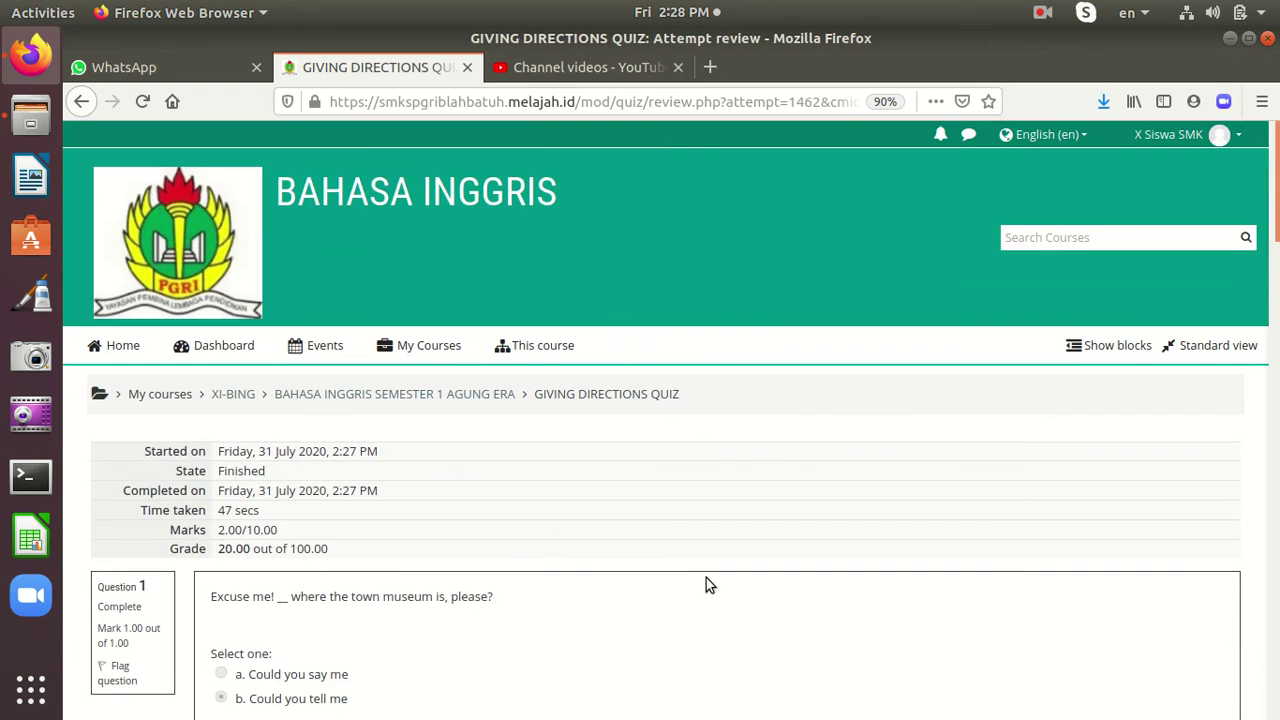
Go from the attempt review to the course's first-semester section and look over the listed materials, quiz and assignment
click(300, 402)
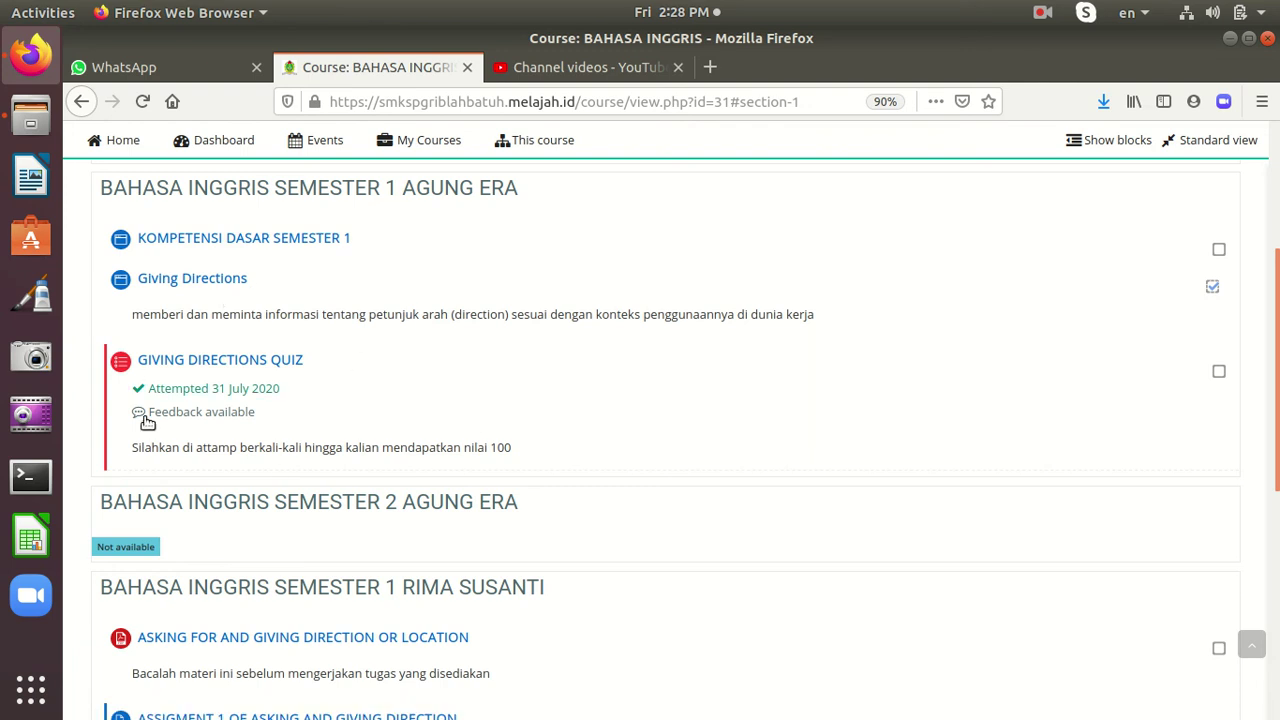
scroll(623, 476, down, 2)
scroll(630, 465, down, 4)
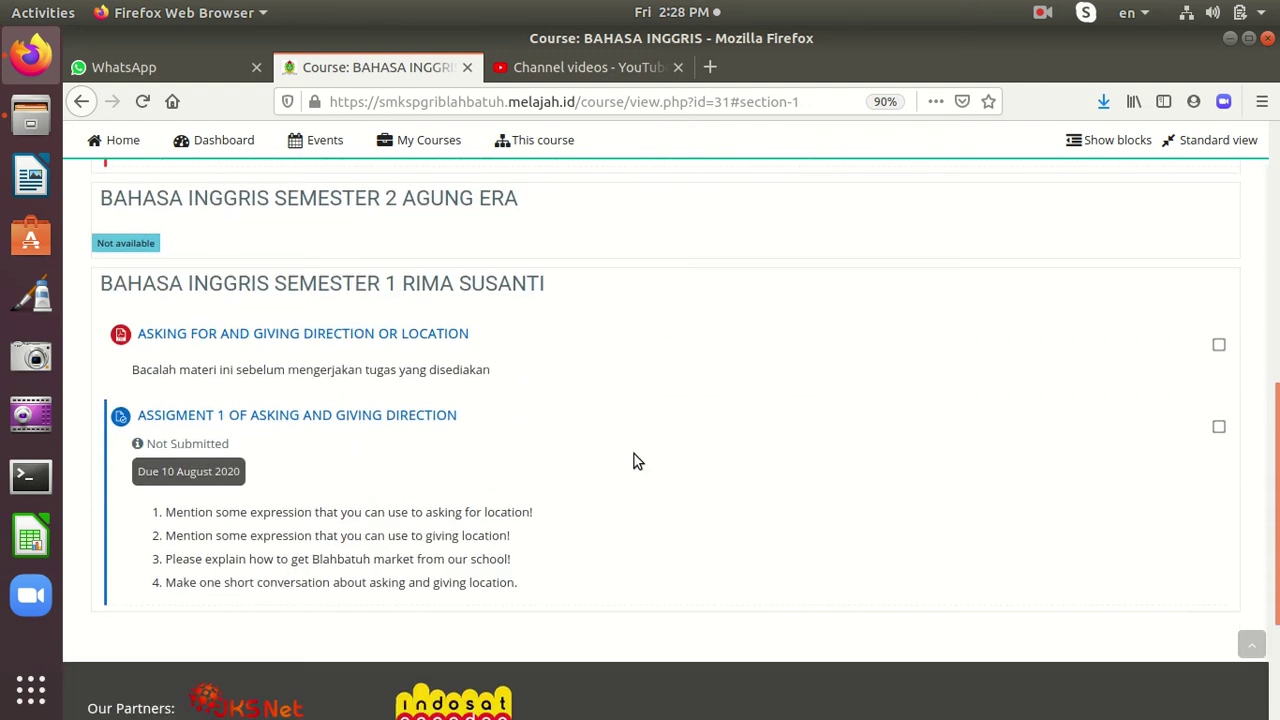
scroll(300, 300, up, 12)
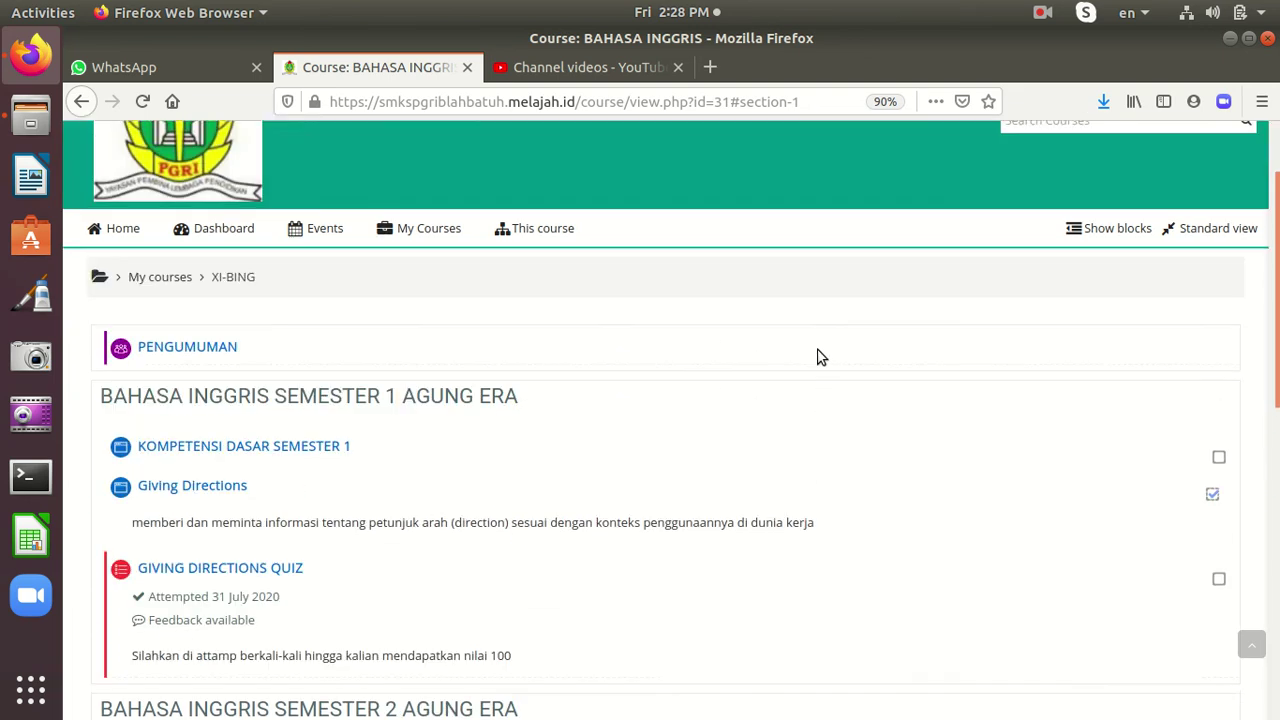
Return to the SMKS PGRI BLAHBATUH site home page and look over its announcements and course categories
scroll(805, 387, down, 1)
click(123, 211)
scroll(812, 485, down, 3)
scroll(807, 484, down, 3)
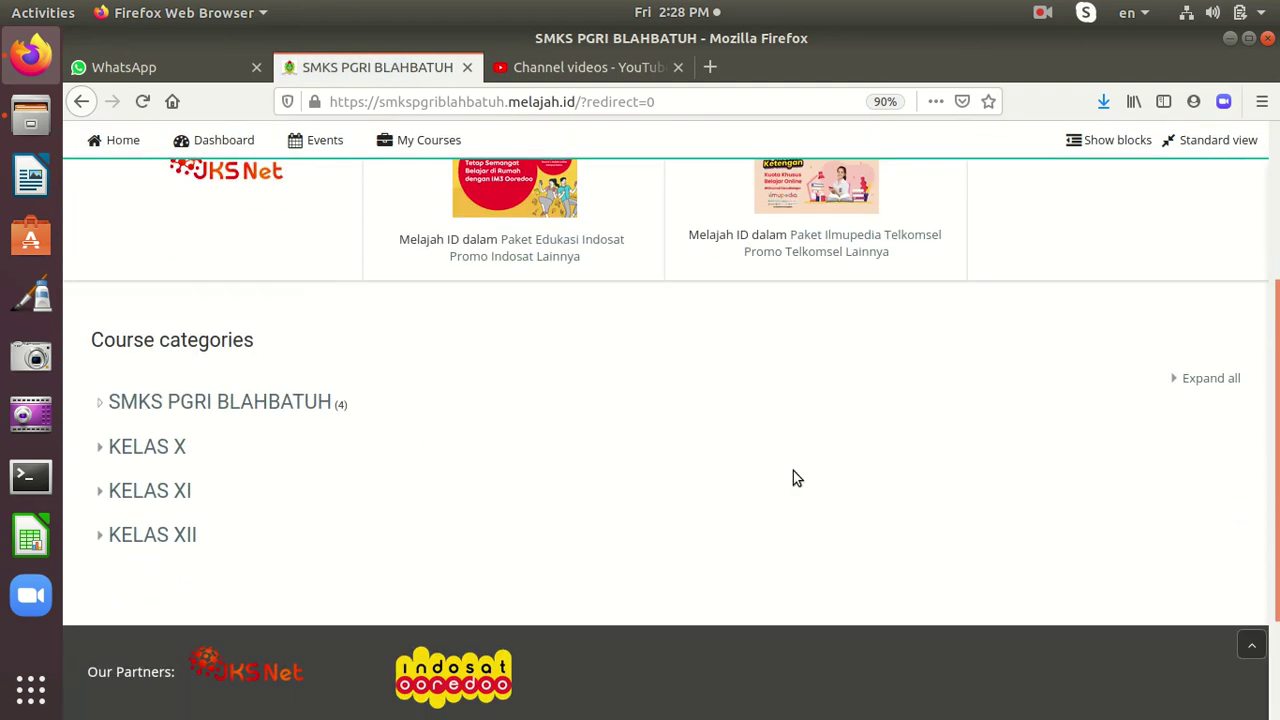
scroll(791, 469, up, 2)
scroll(791, 476, up, 1)
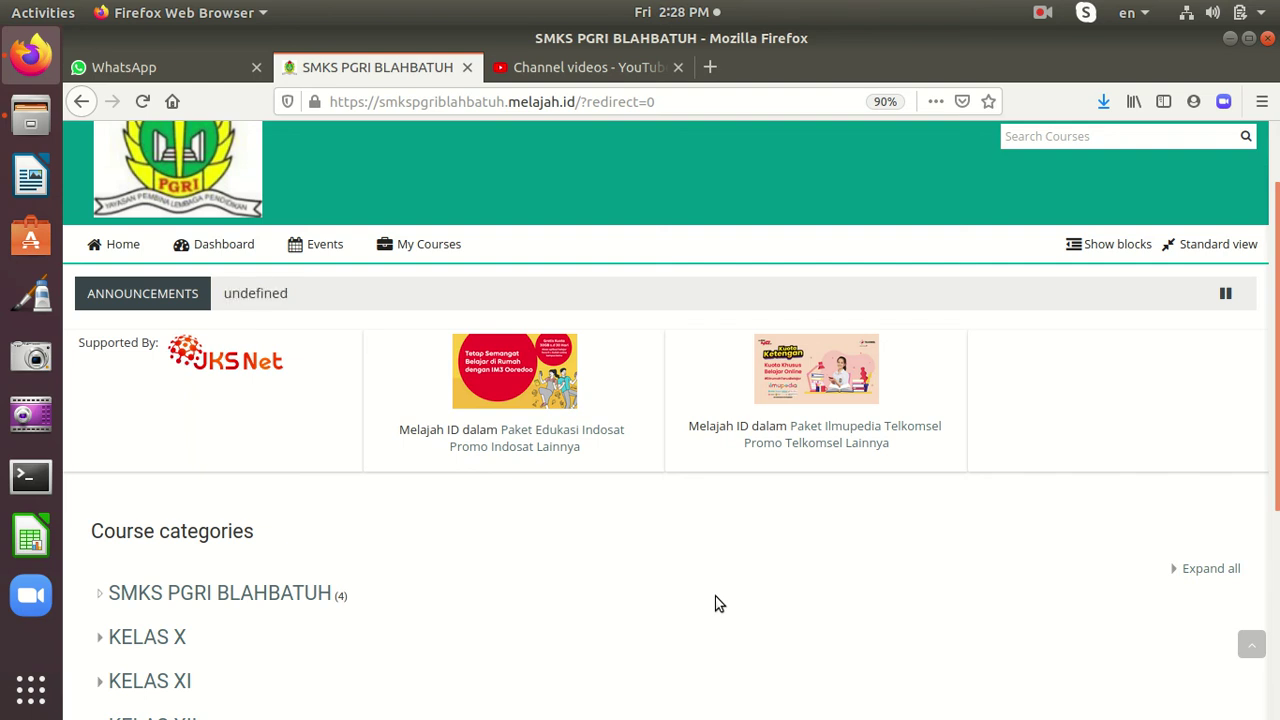
scroll(477, 369, up, 2)
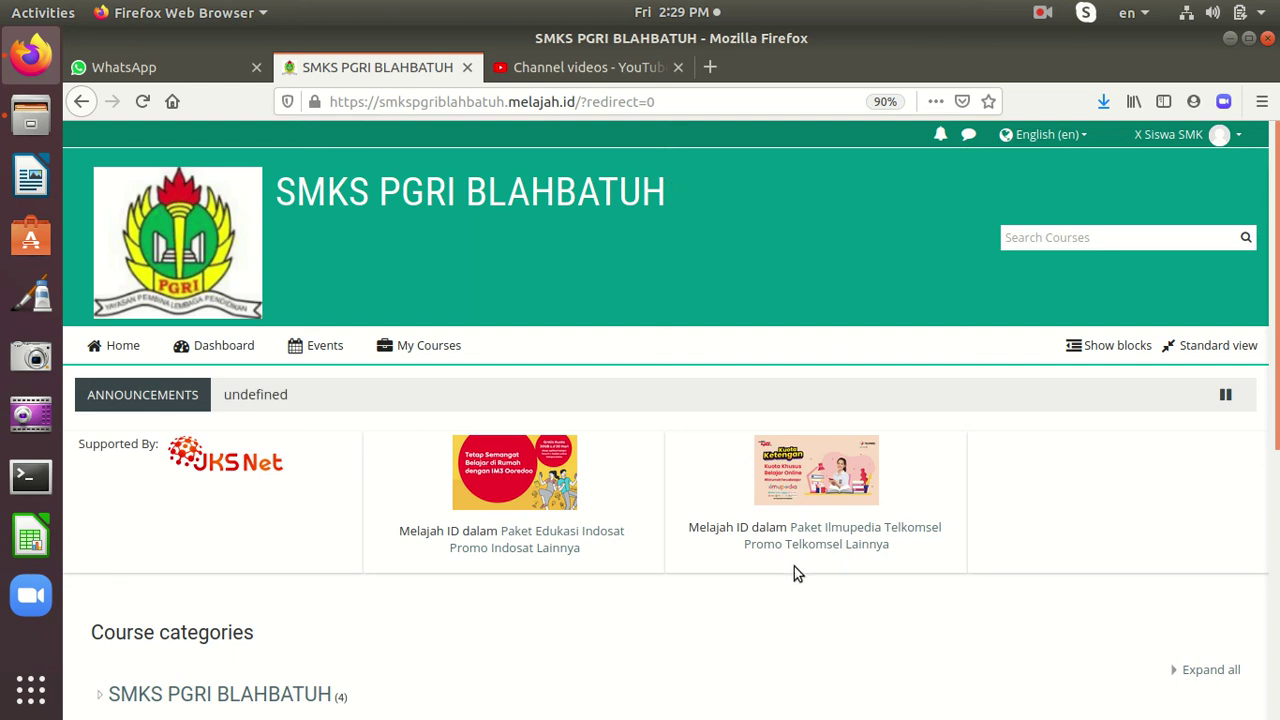
scroll(335, 506, down, 3)
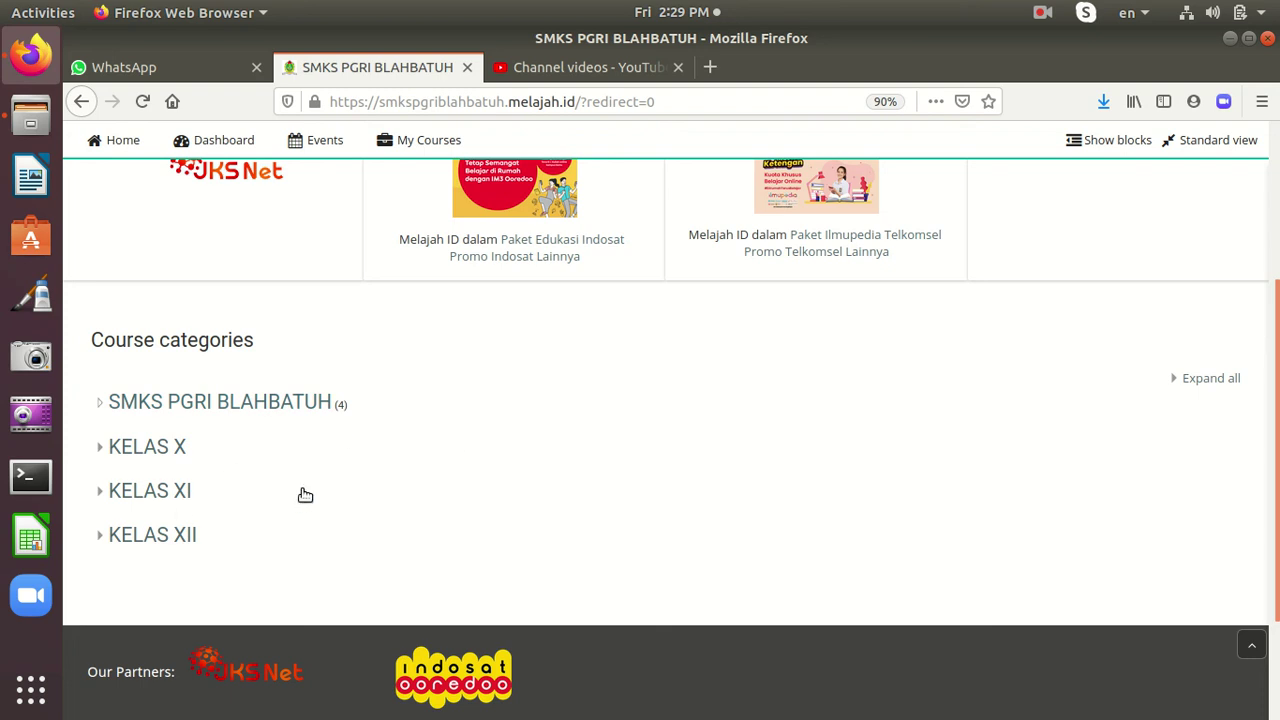
scroll(763, 586, up, 3)
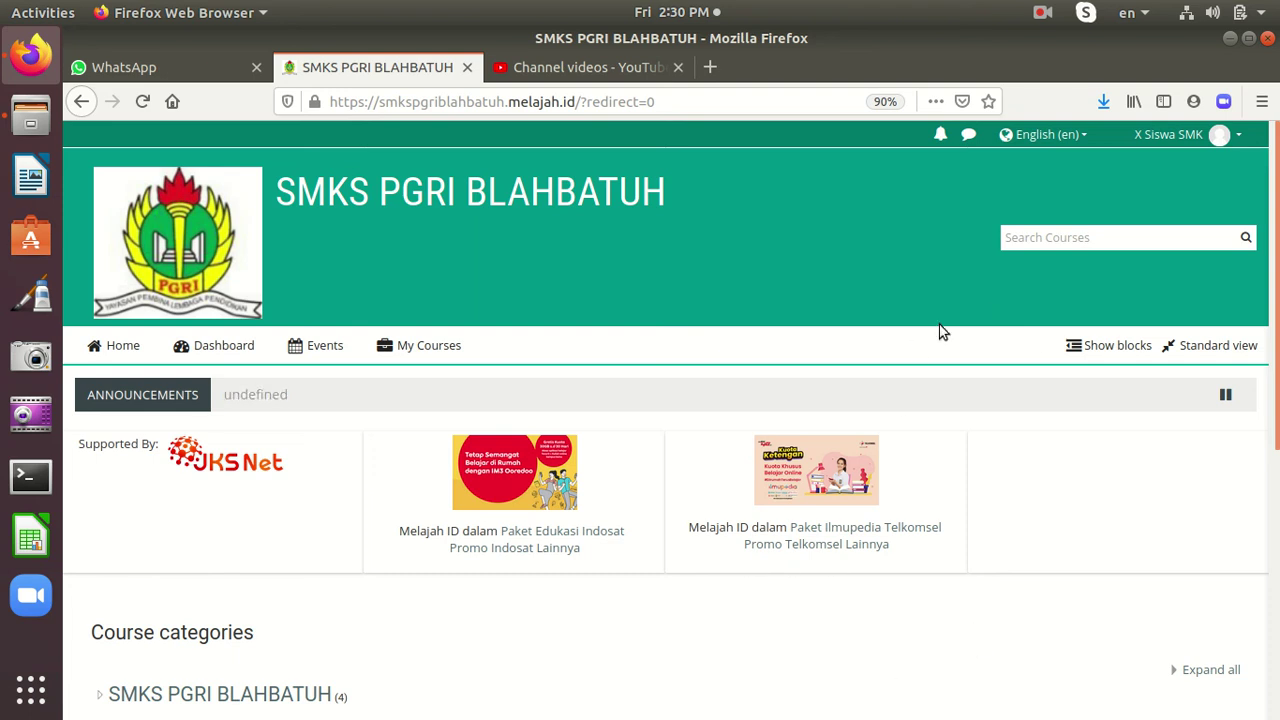
click(1042, 12)
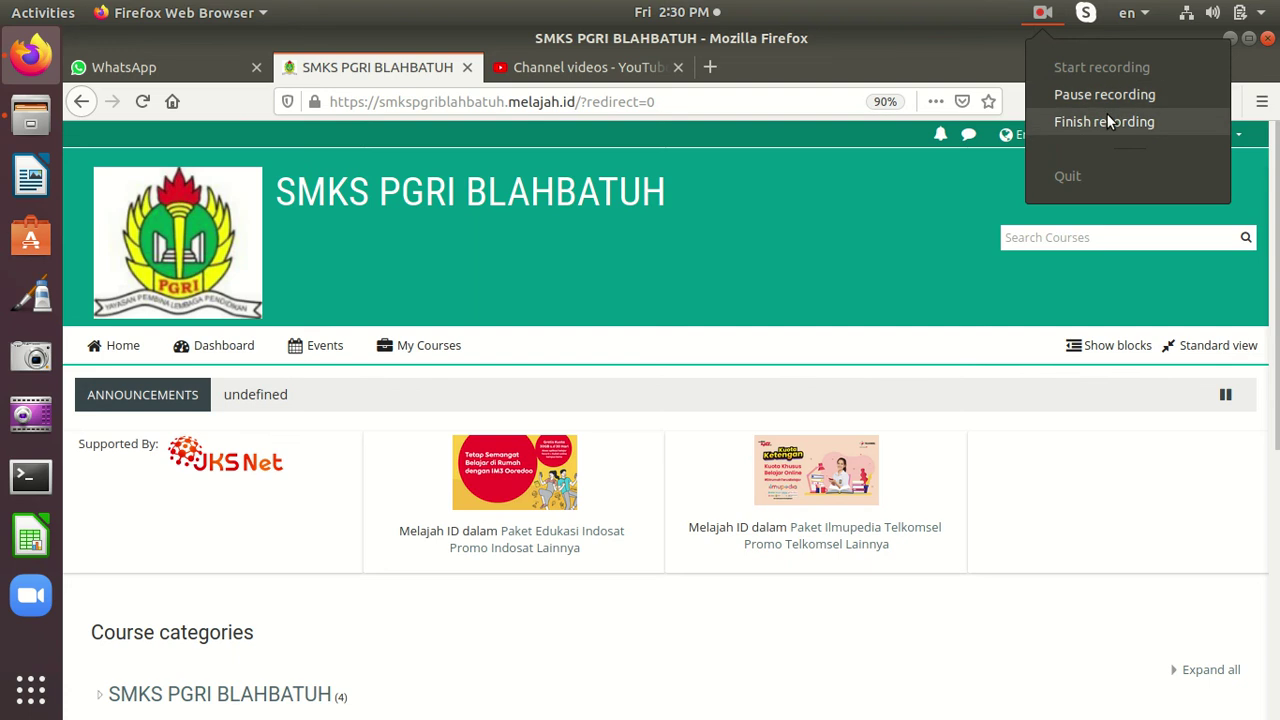